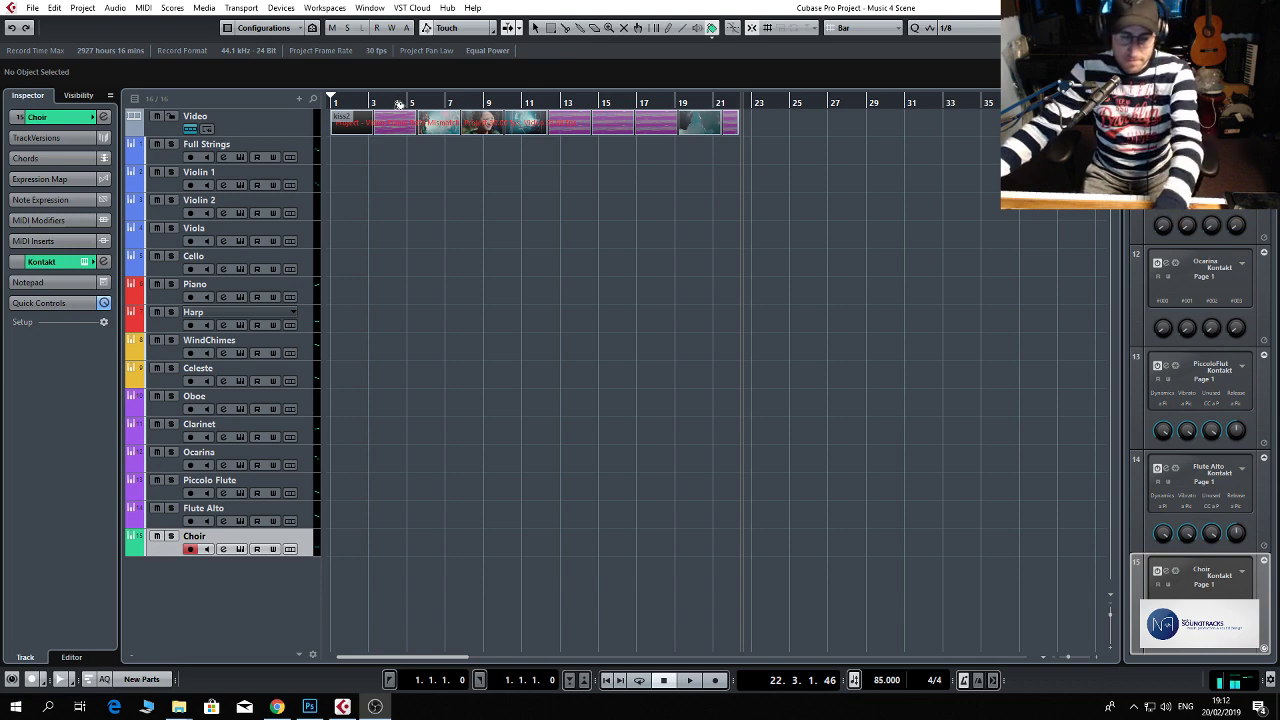
Activate the Object Selection tool, return the playhead to bar 1 and open the kiss2 clip in the Video Player.
left_click(536, 30)
left_click_drag(393, 104, 308, 111)
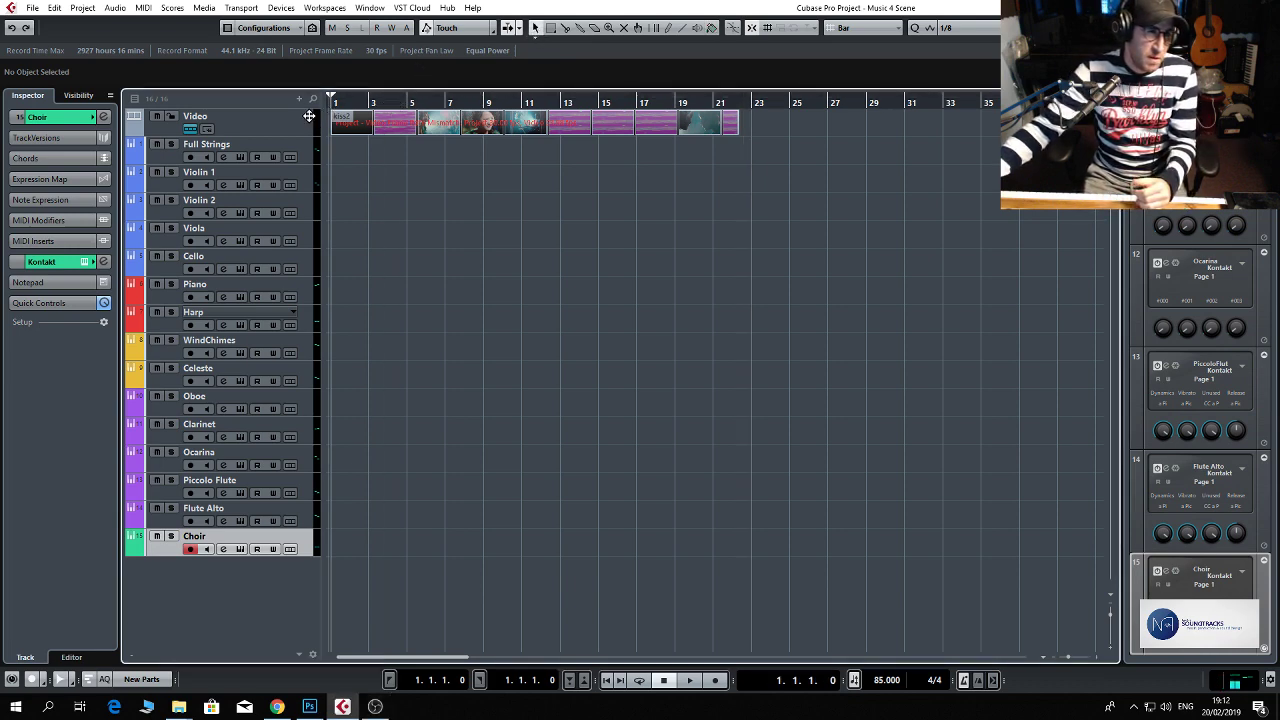
left_click(371, 122)
double_click(371, 123)
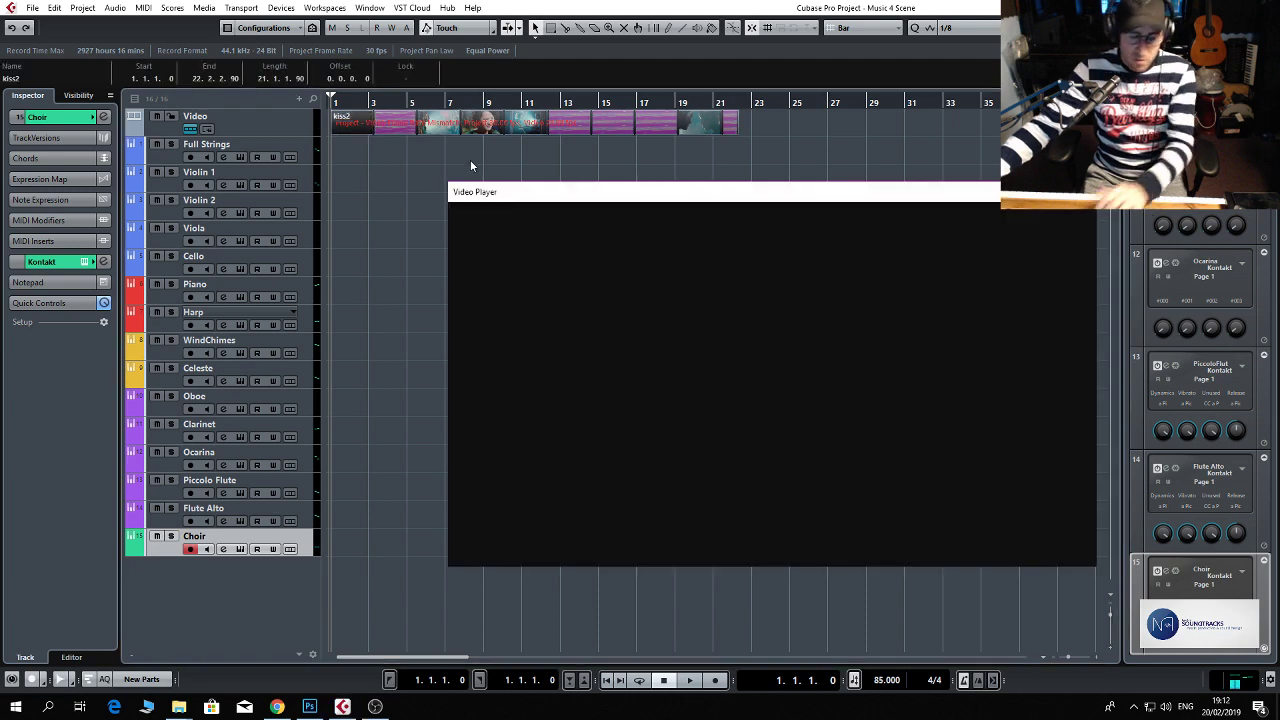
Watch the kiss2 scene through to bar 21 in the Video Player and return the playhead to the start.
key("space")
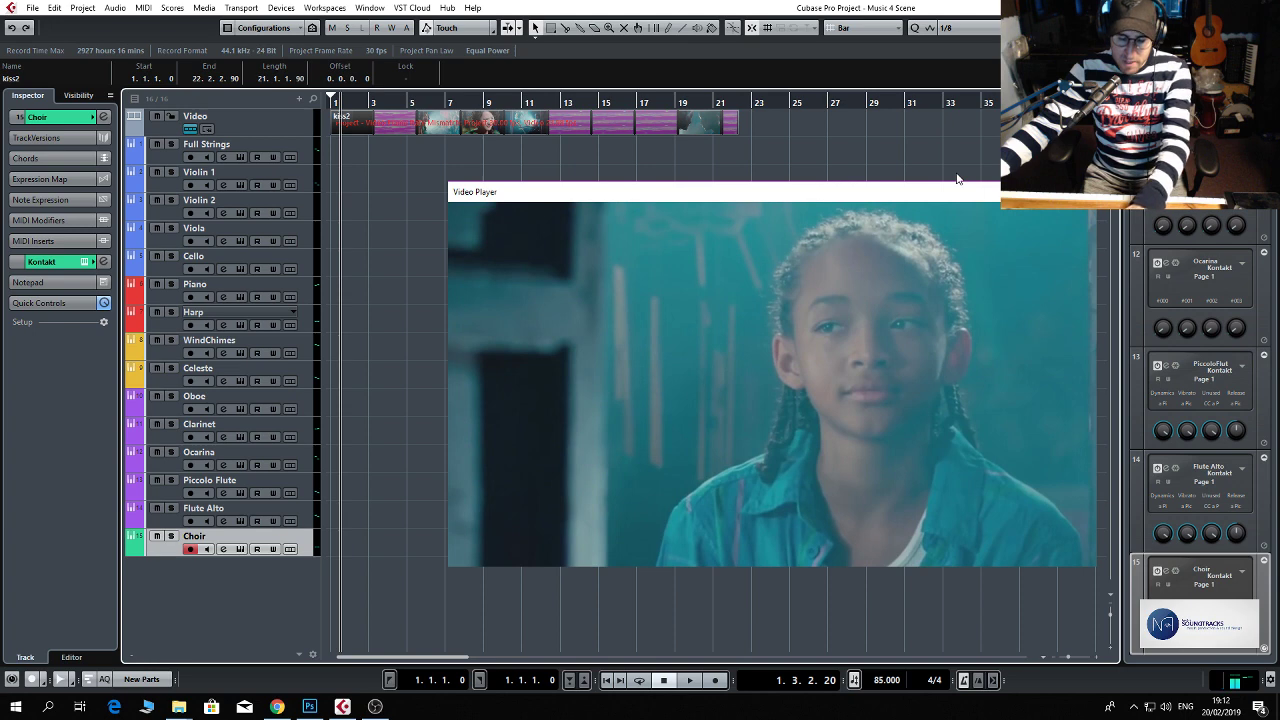
key("space")
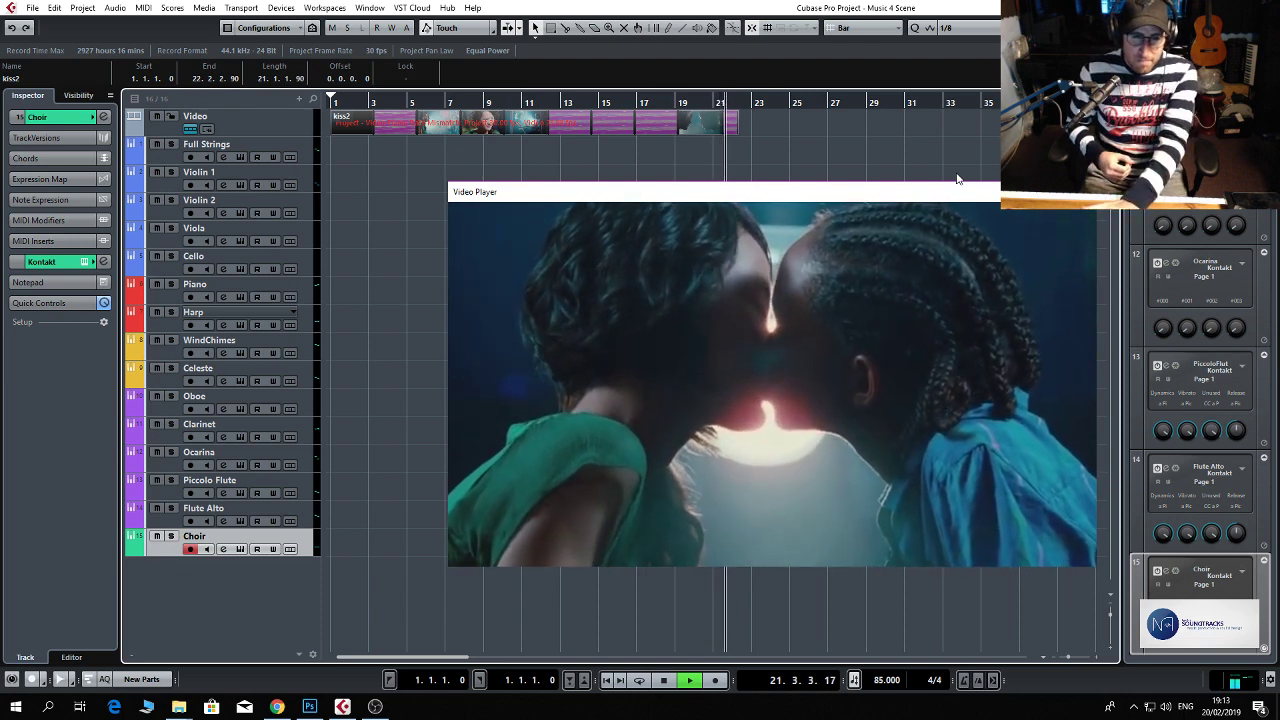
key("space")
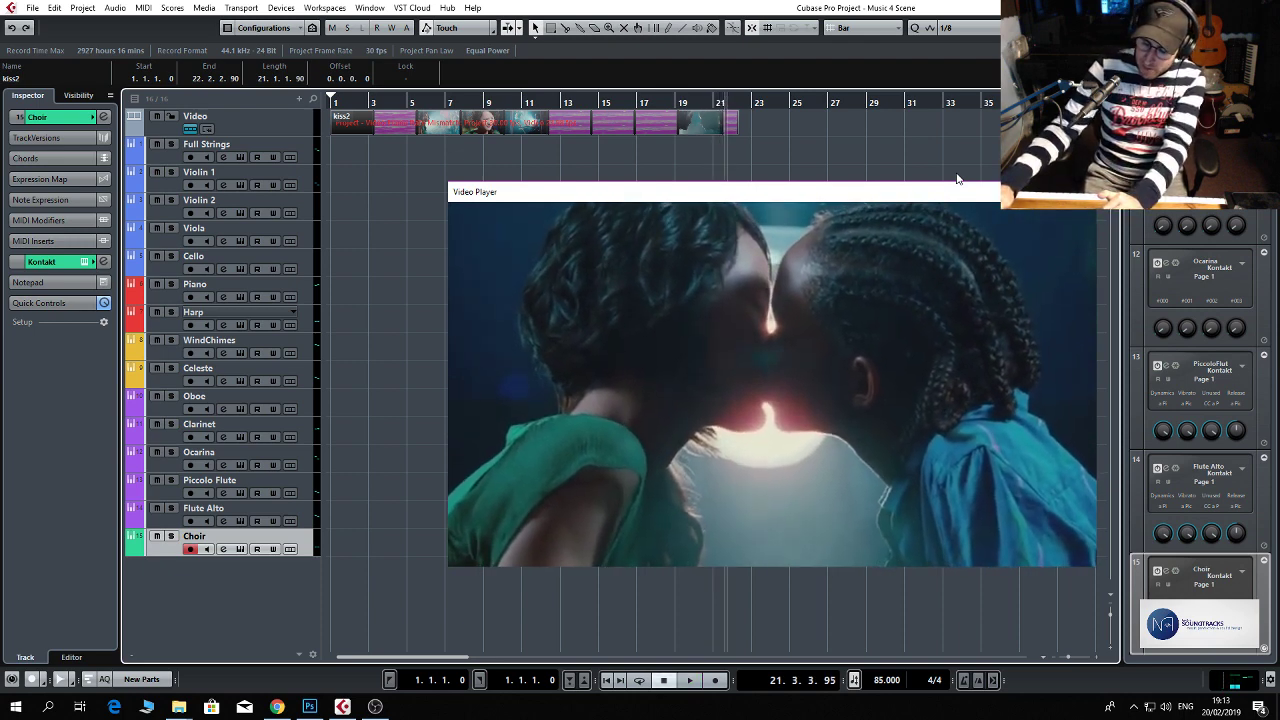
key("Home")
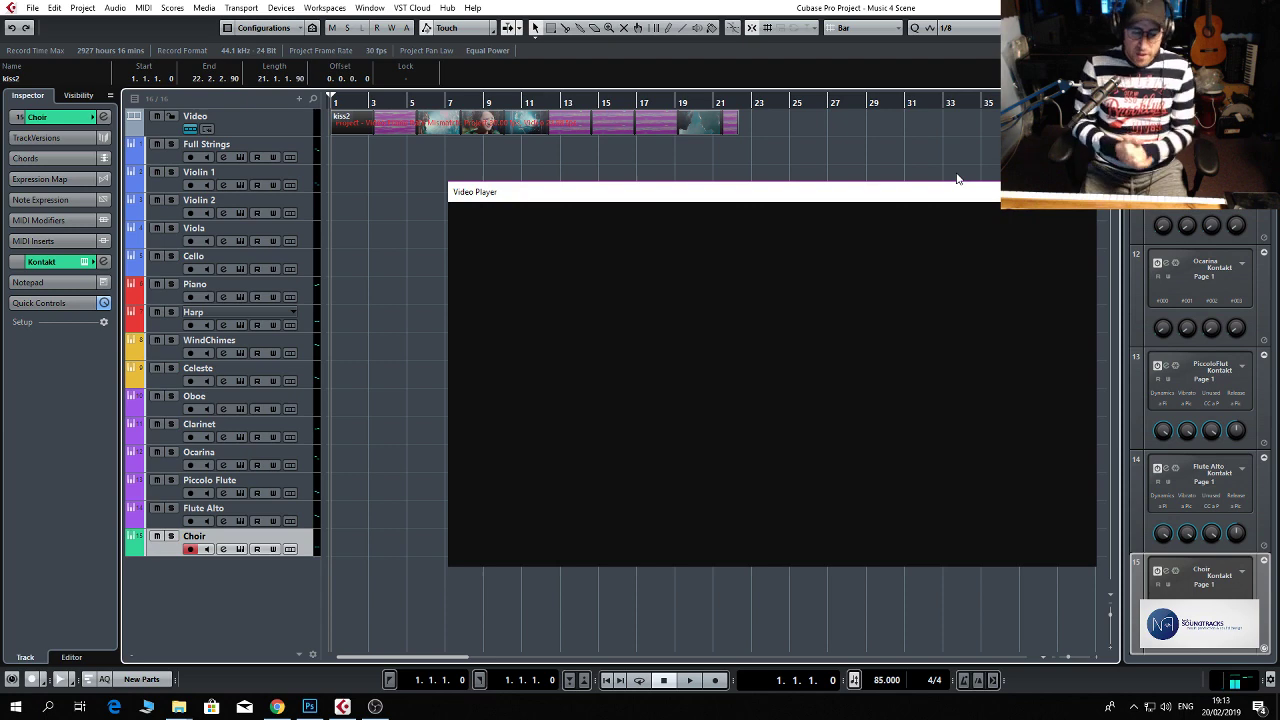
Preview the picture at bar 2, play the opening two bars from the start and return to bar 1.
left_click(361, 98)
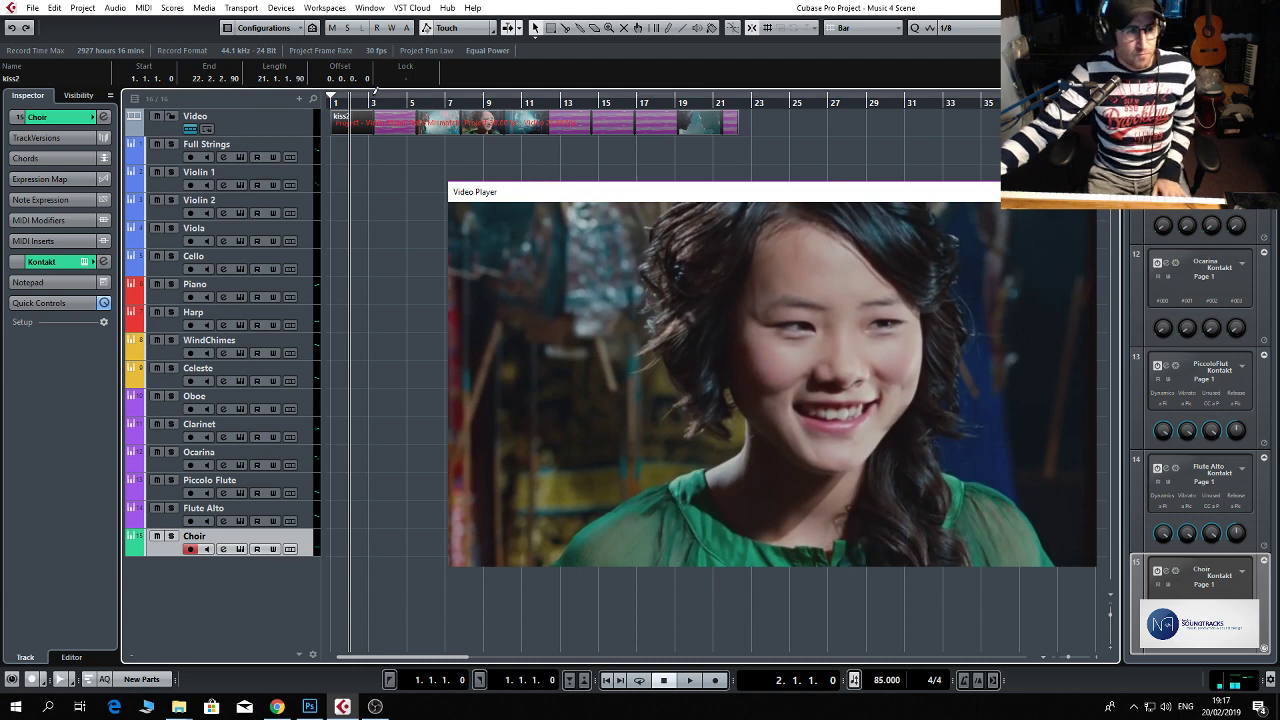
left_click(335, 103)
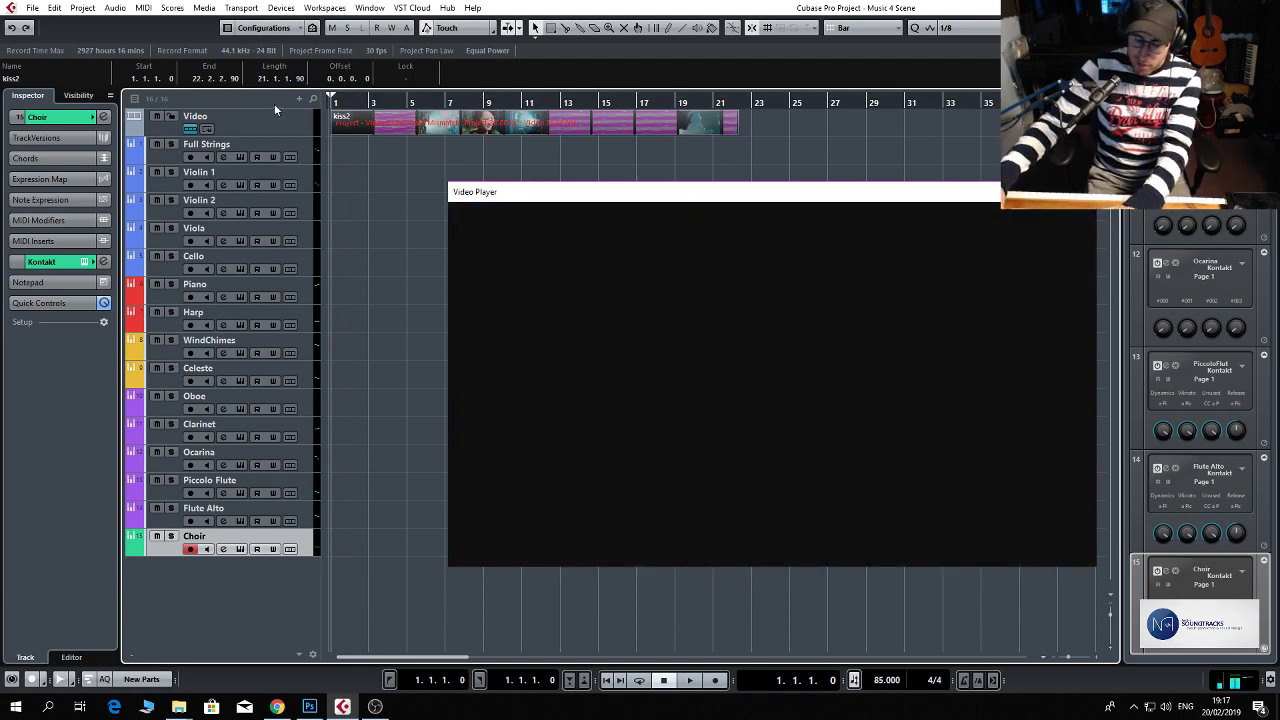
key("space")
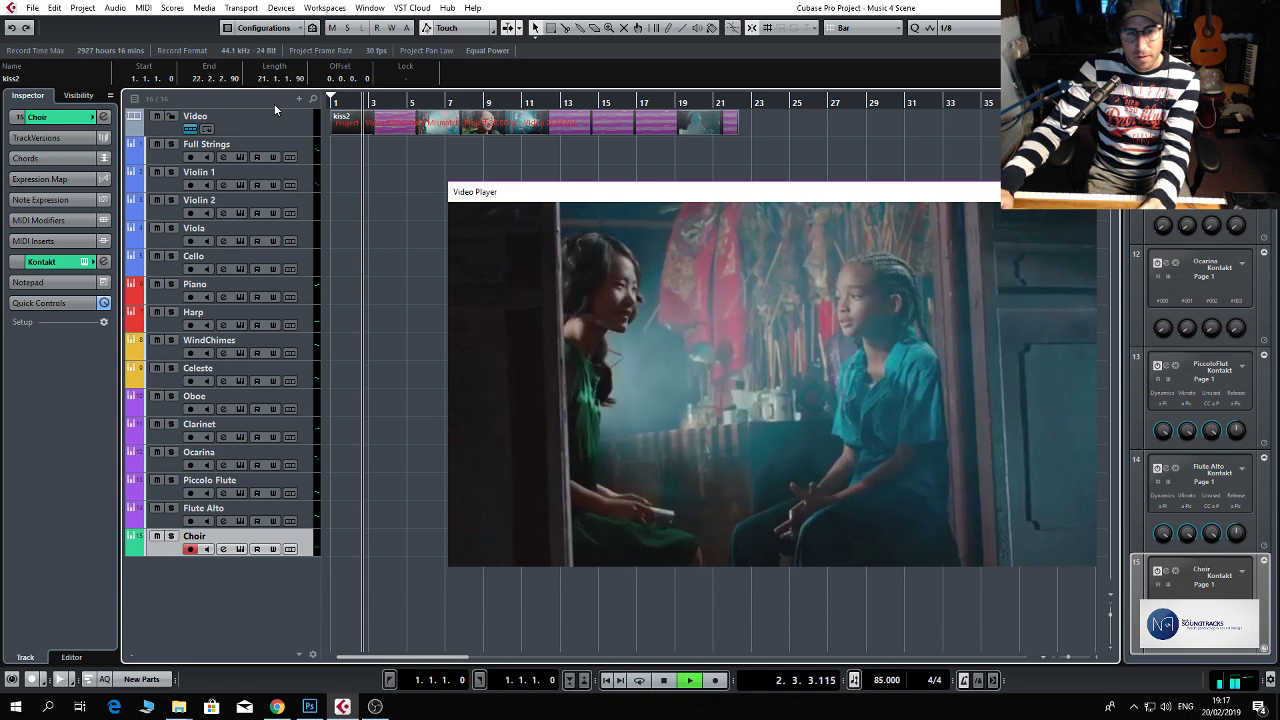
key("space")
key("Home")
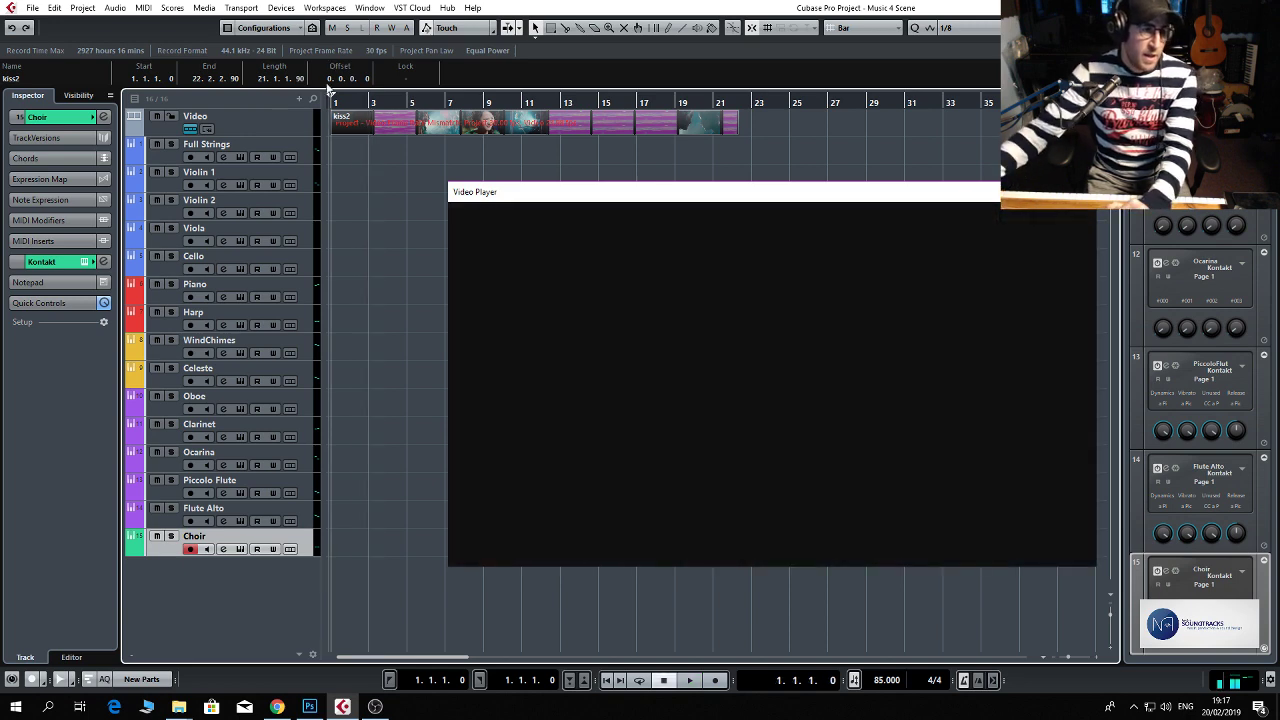
Record a piano performance on the Piano track from bar 1 to about bar 21 and return to the start.
left_click(305, 290)
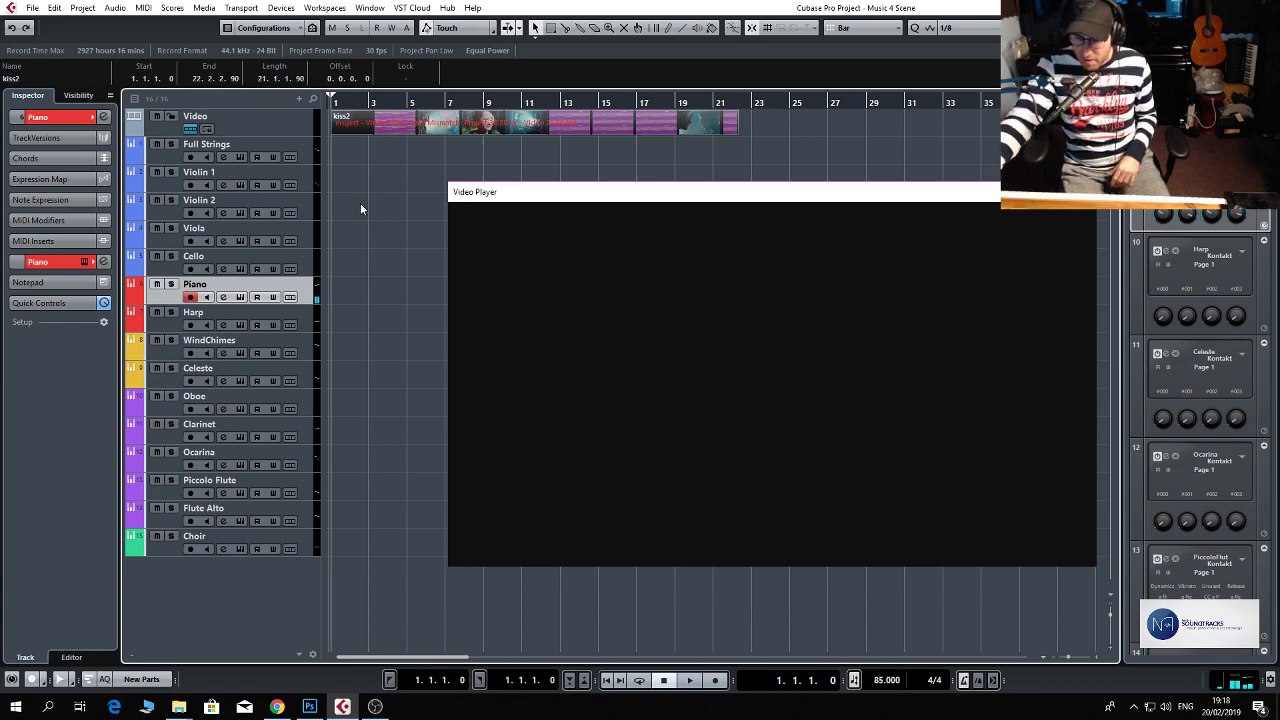
key("KP_Multiply")
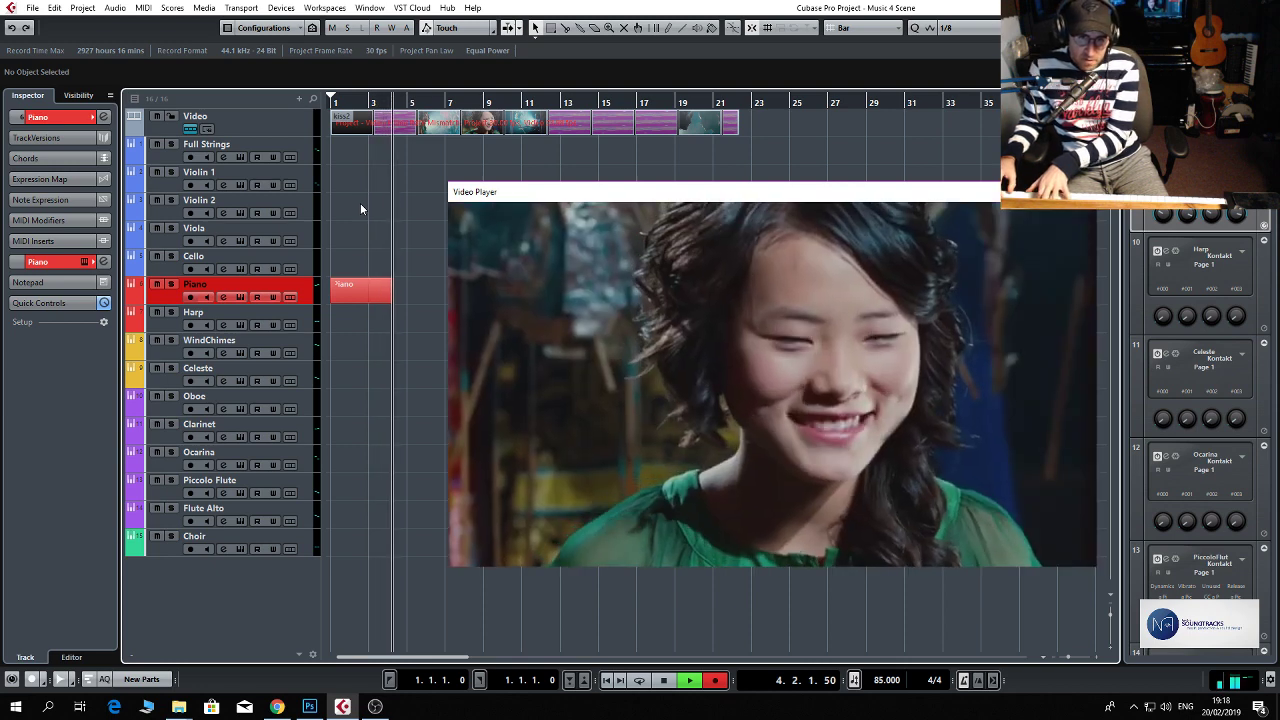
key("space")
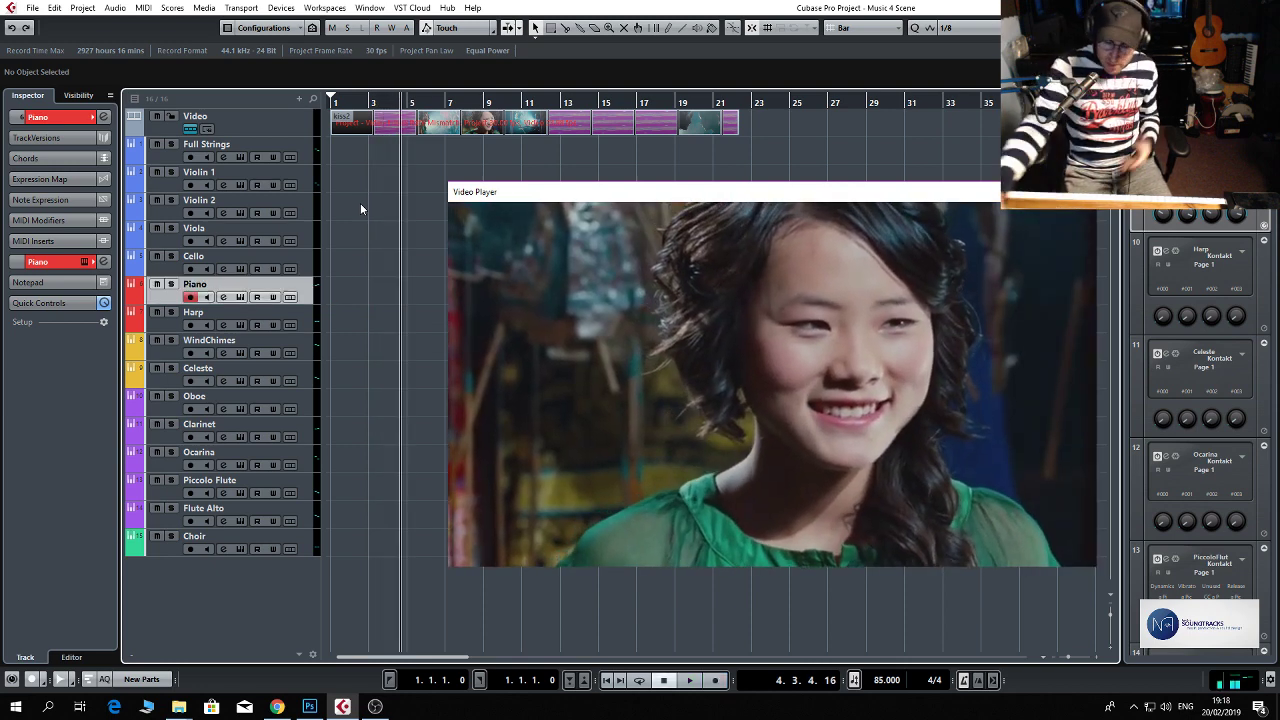
key("Home")
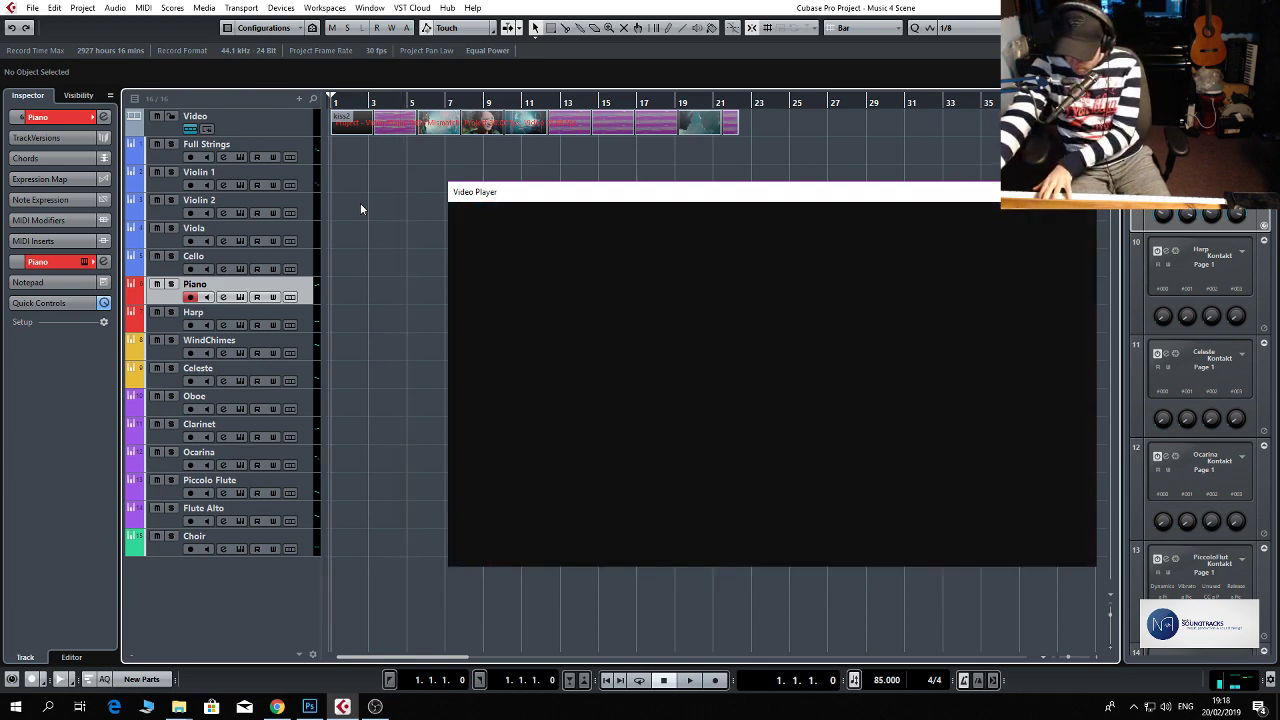
key("KP_Multiply")
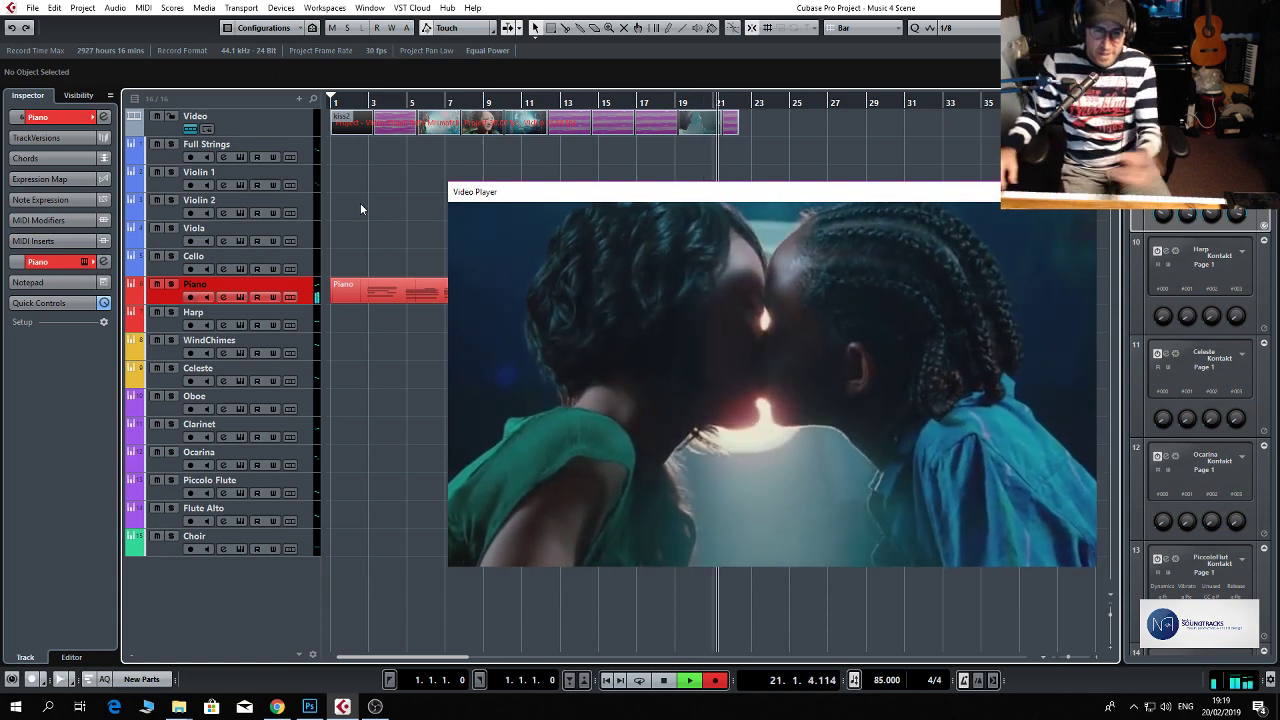
key("space")
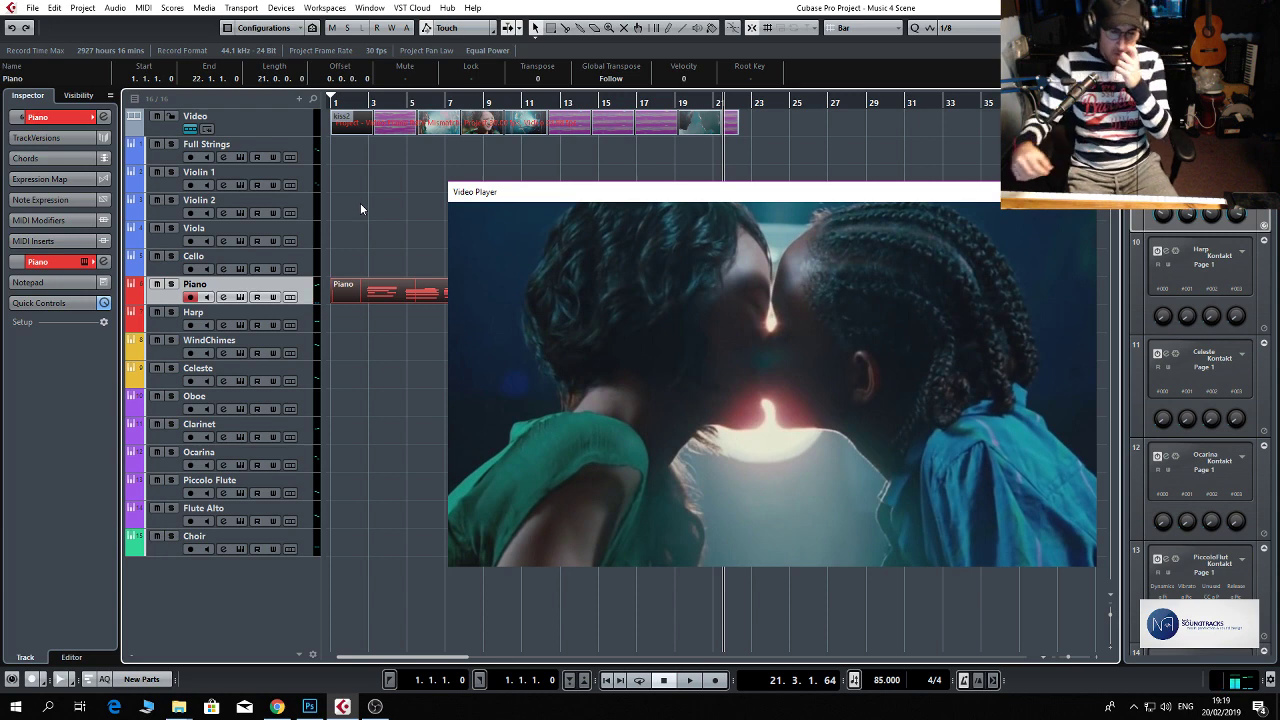
key("Home")
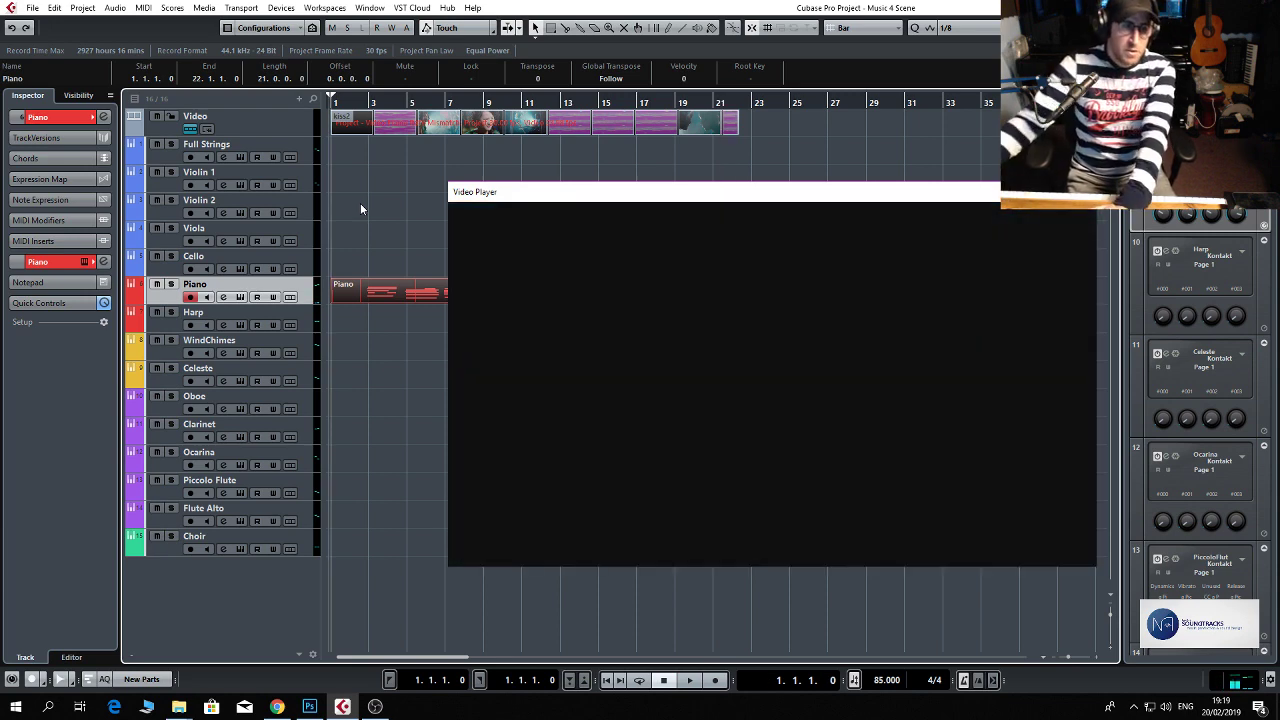
Play back the opening of the piano take against the video to about bar 3 and shift the Video Player window slightly.
key("space")
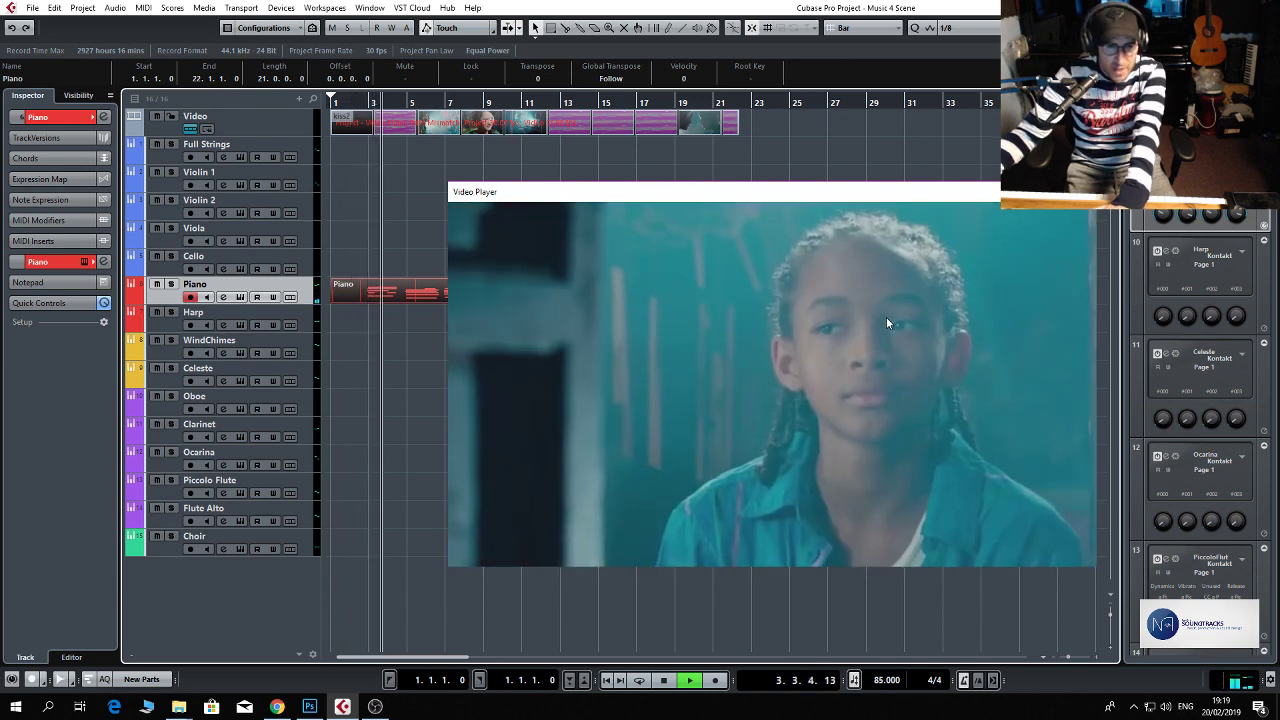
key("space")
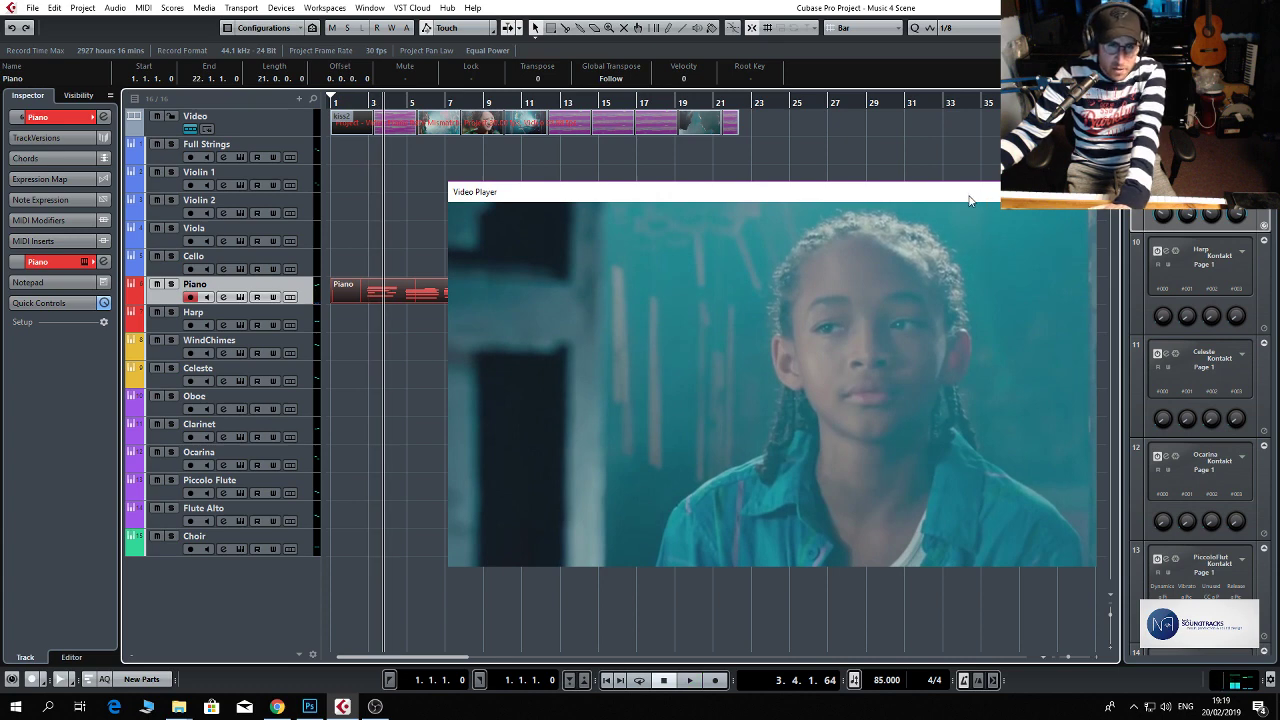
left_click_drag(966, 204, 983, 198)
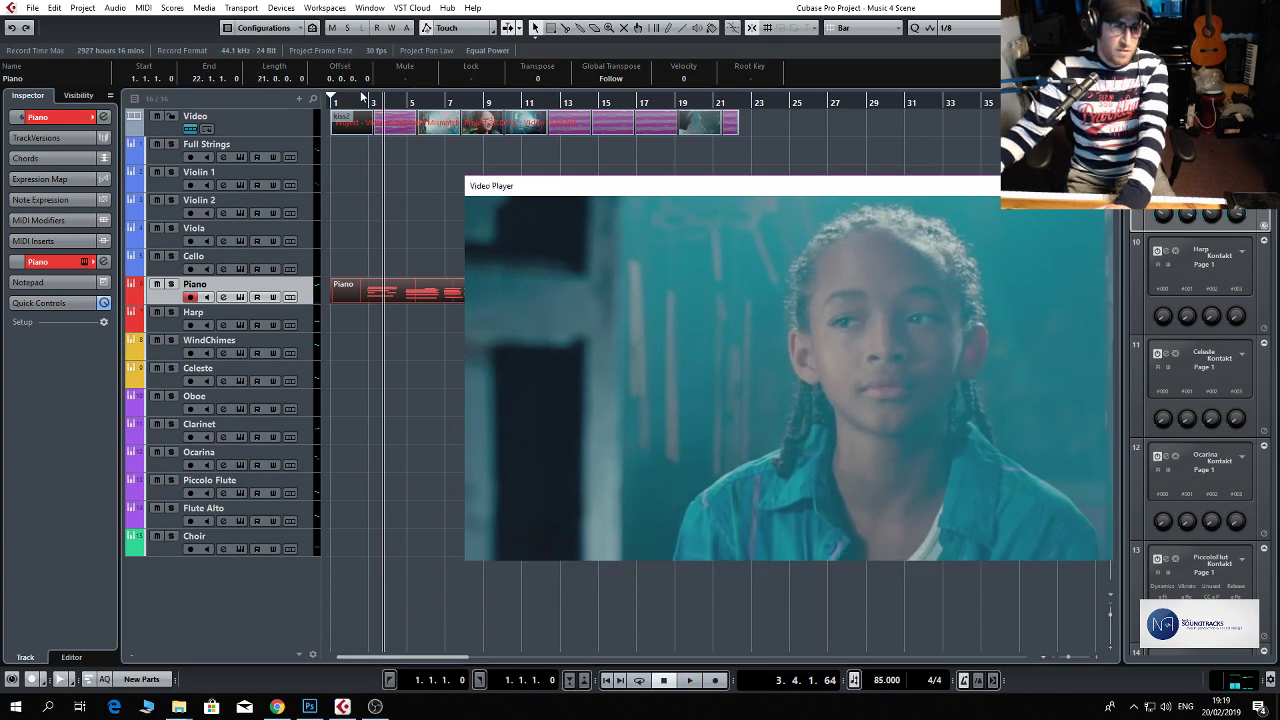
Move the recorded Piano part so it starts at bar 2 and play it back against the video to about bar 7.
left_click_drag(369, 101, 398, 278)
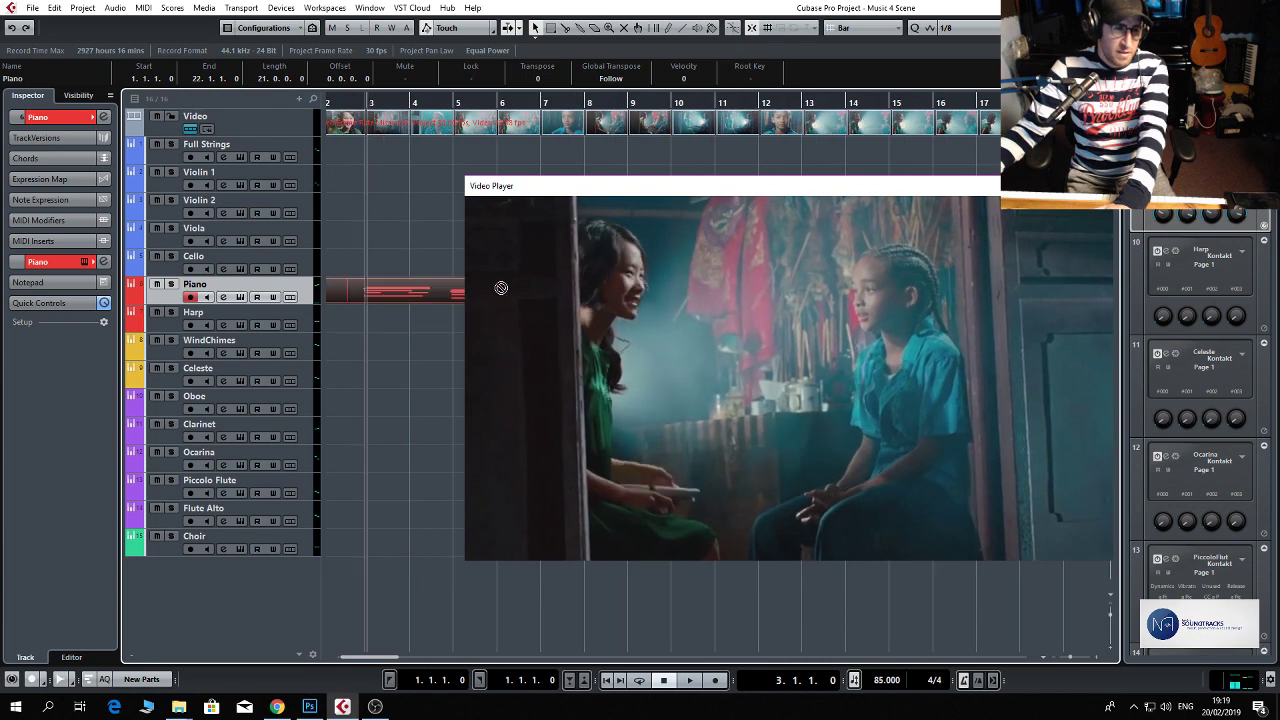
left_click(456, 292)
left_click_drag(340, 283, 398, 288)
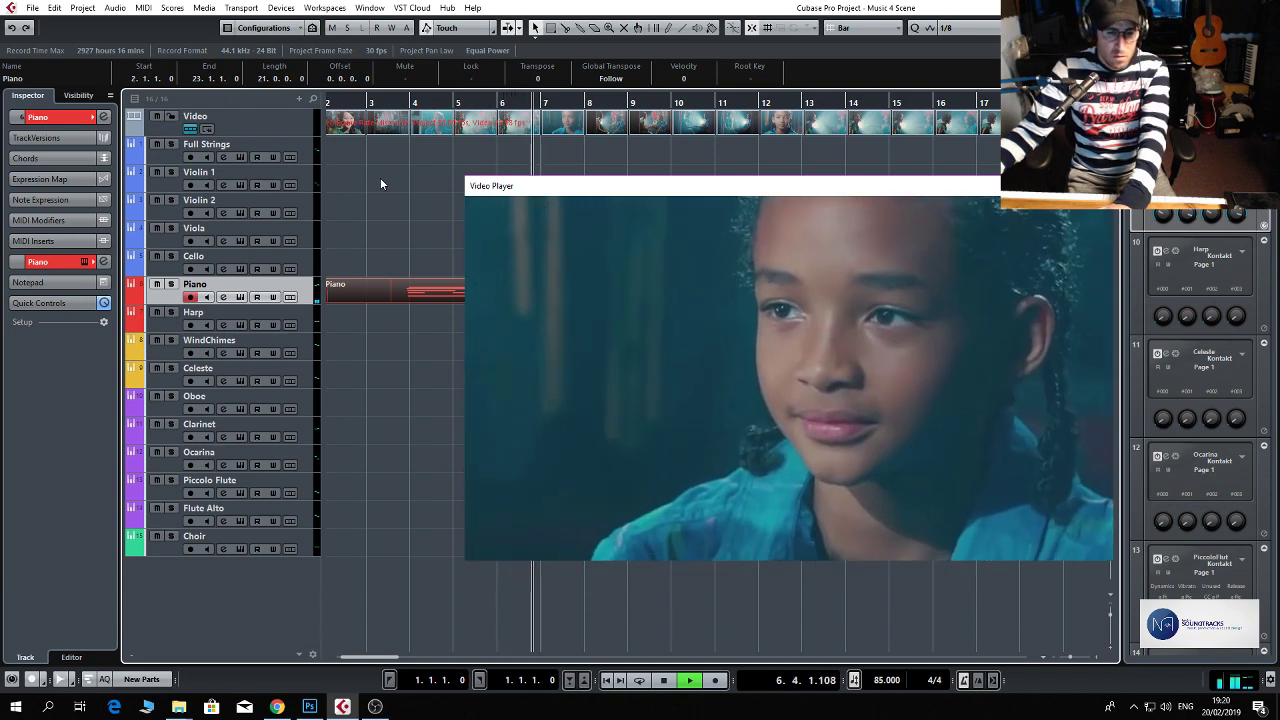
key("space")
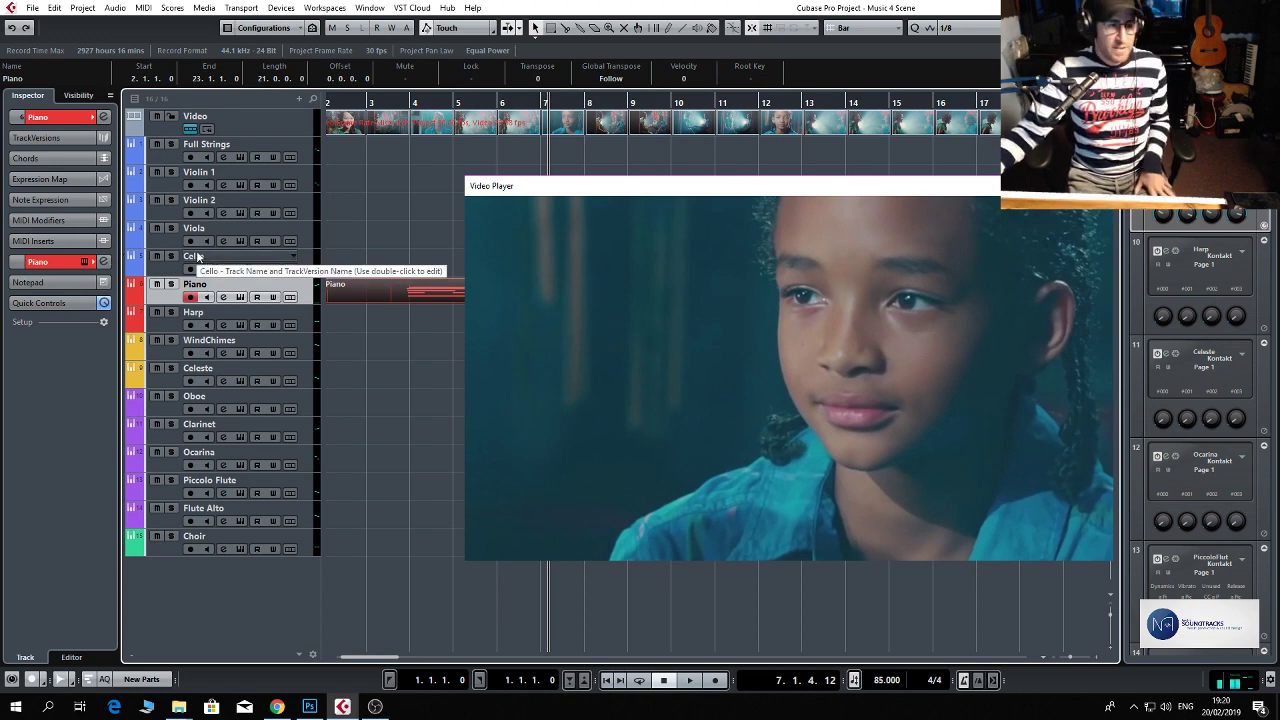
Select the Full Strings track, open its Kontakt instrument to audition the Symphobian Sordino patch on the elements page, and close it.
left_click(306, 181)
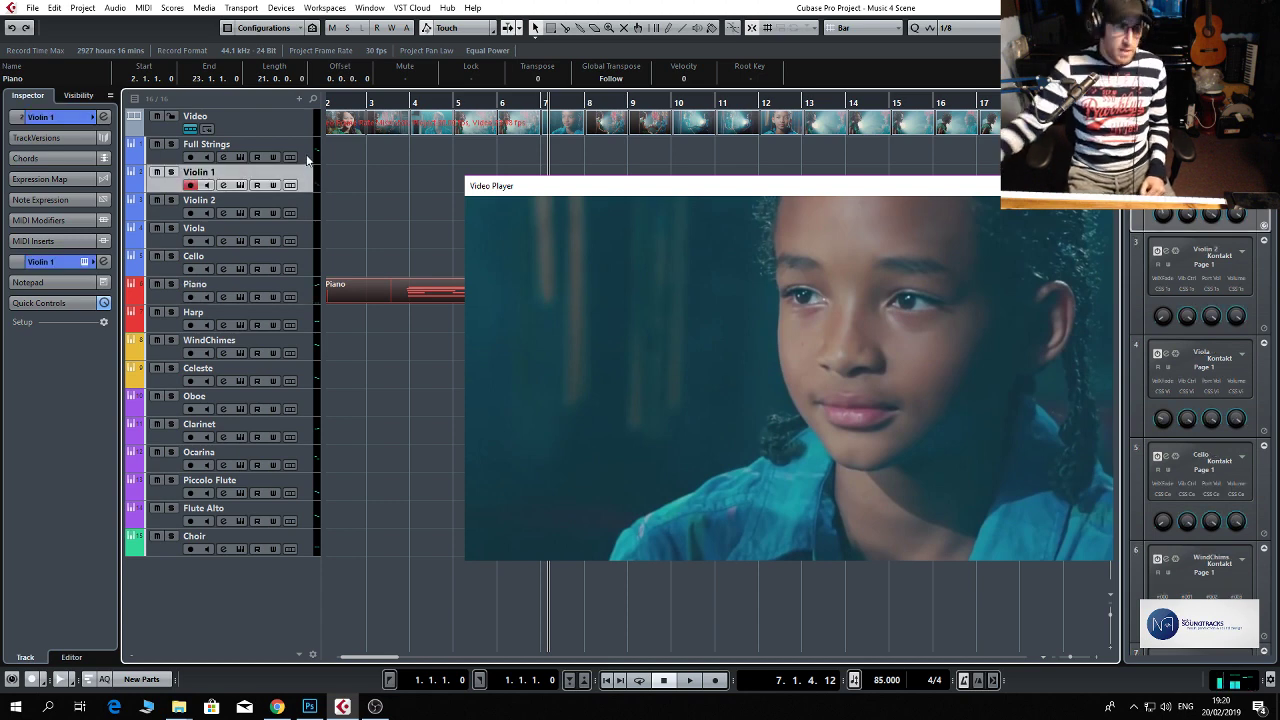
left_click(307, 153)
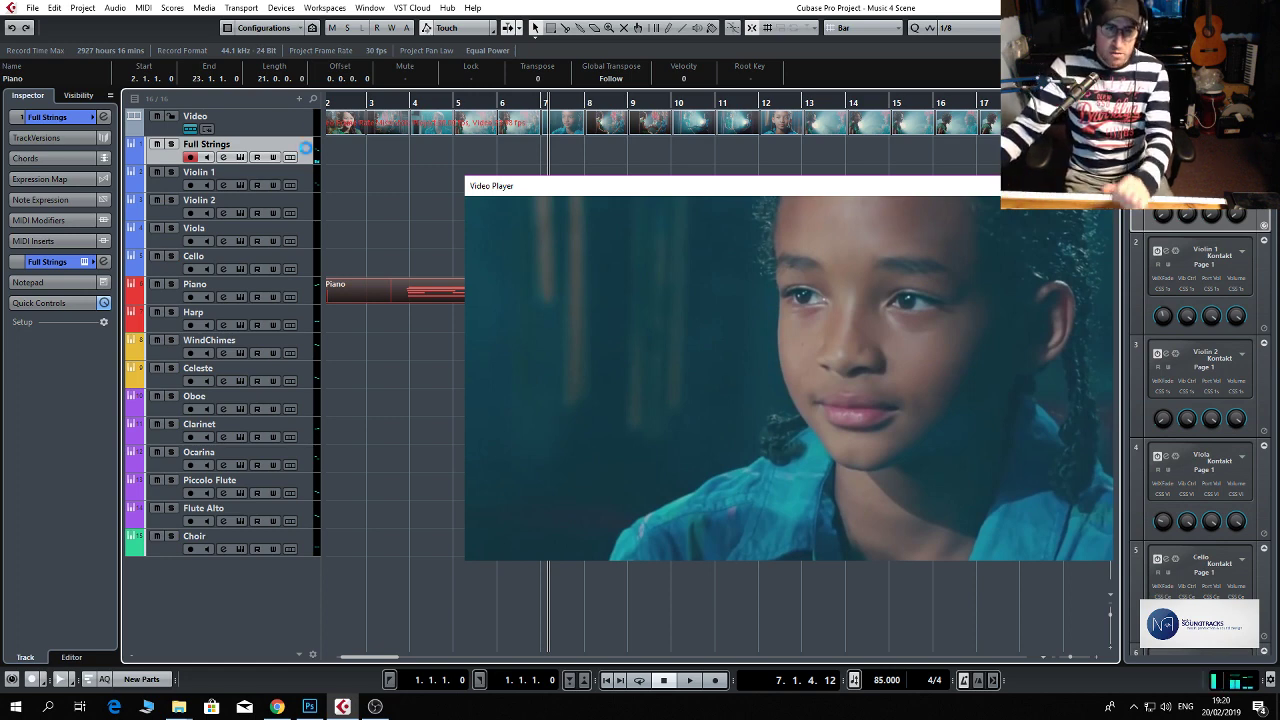
left_click(305, 148)
left_click(749, 418)
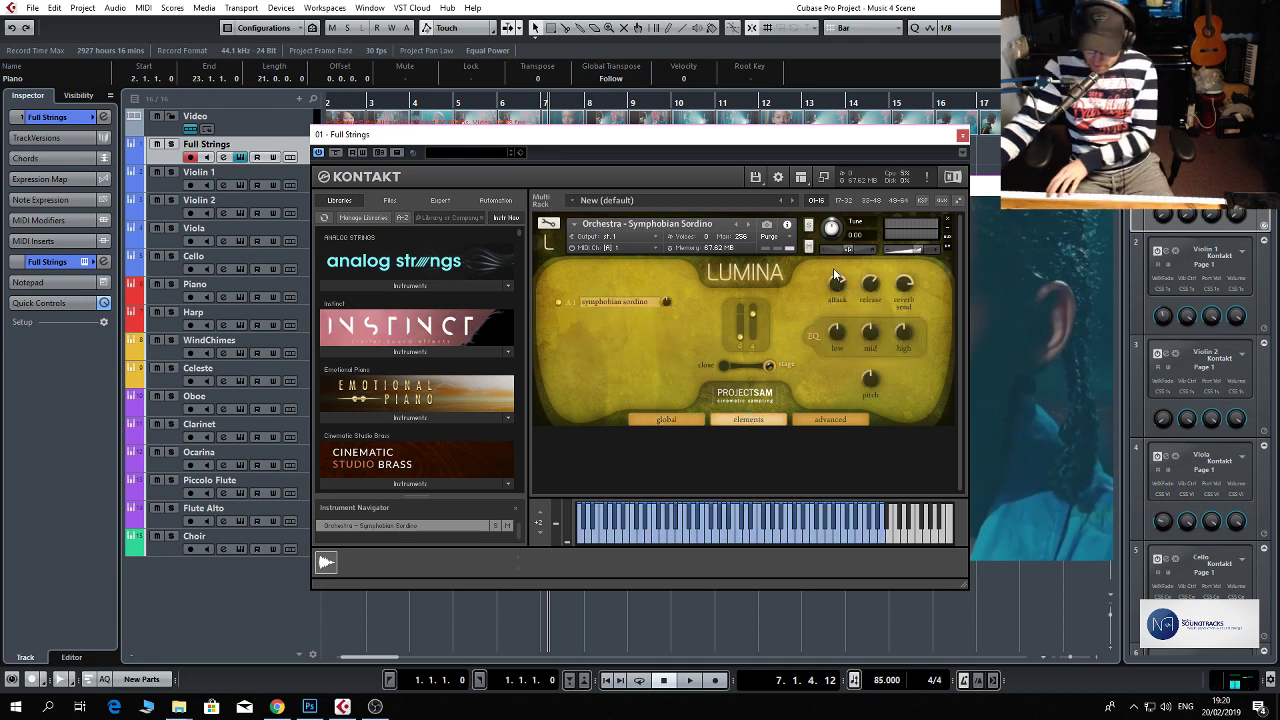
left_click_drag(865, 288, 865, 290)
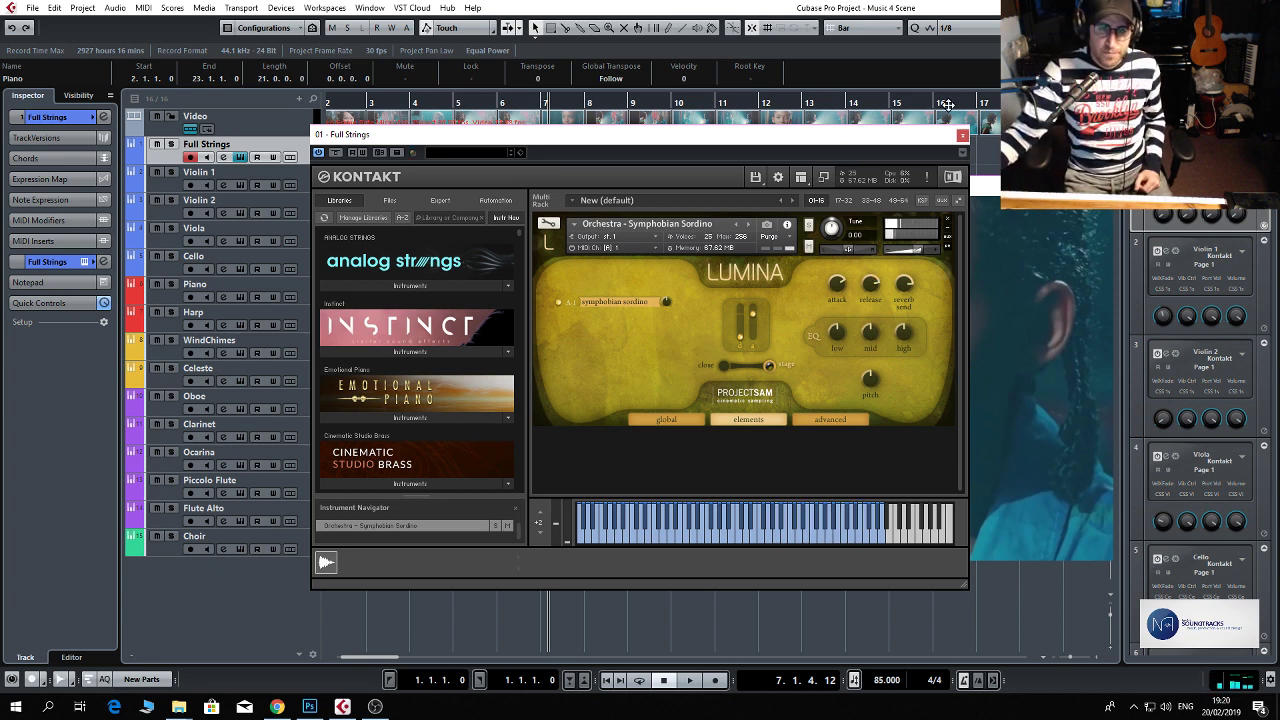
left_click(961, 135)
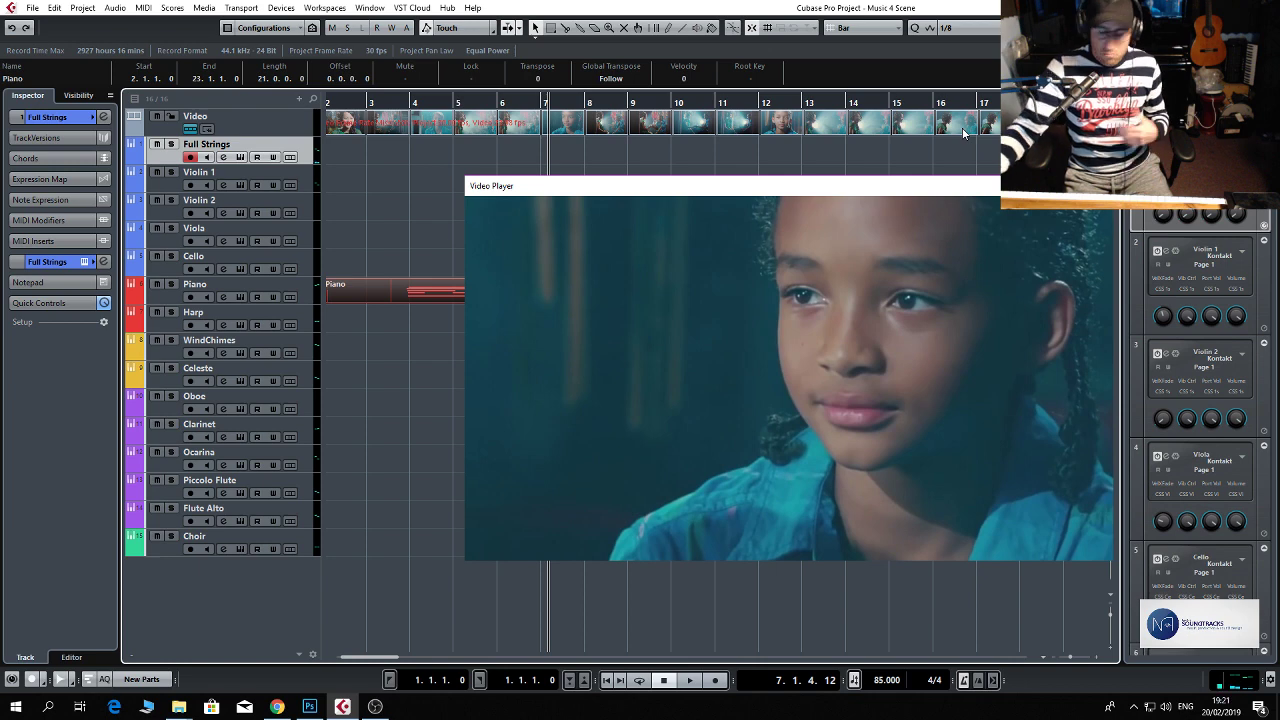
Record a strings performance on the Full Strings track from the start to about bar 18.
key("KP_Decimal")
key("KP_Multiply")
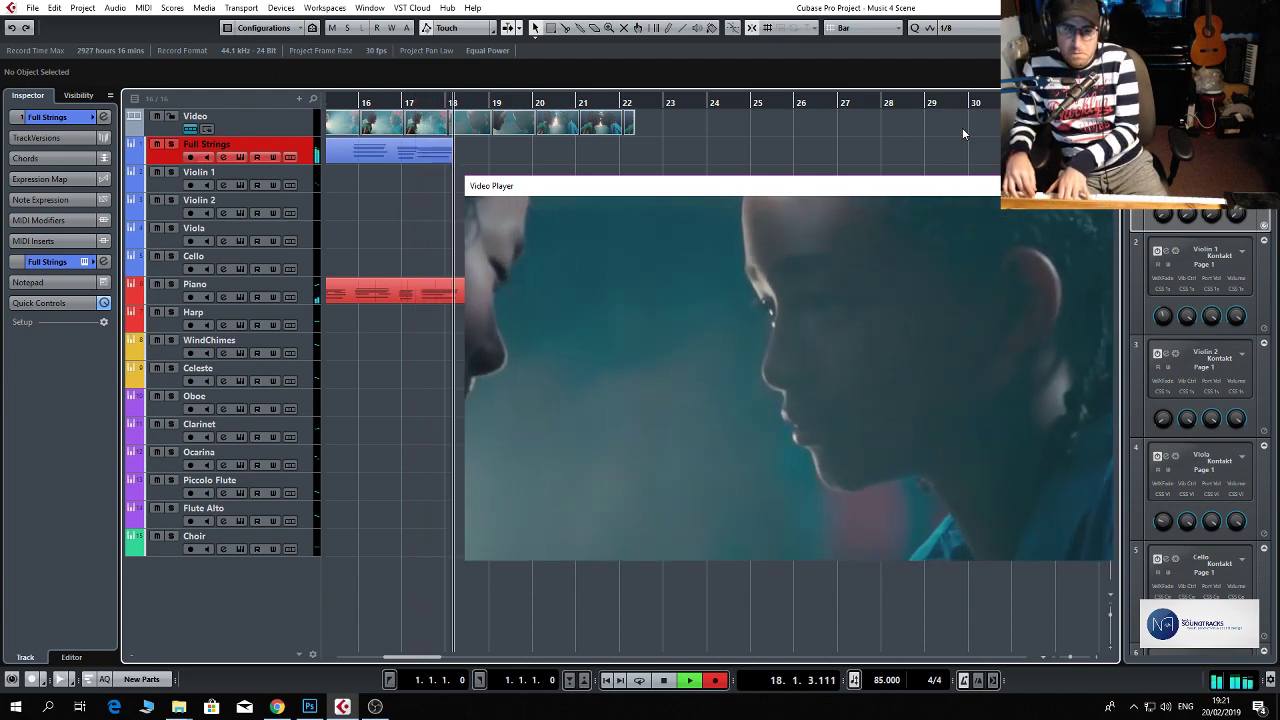
key("space")
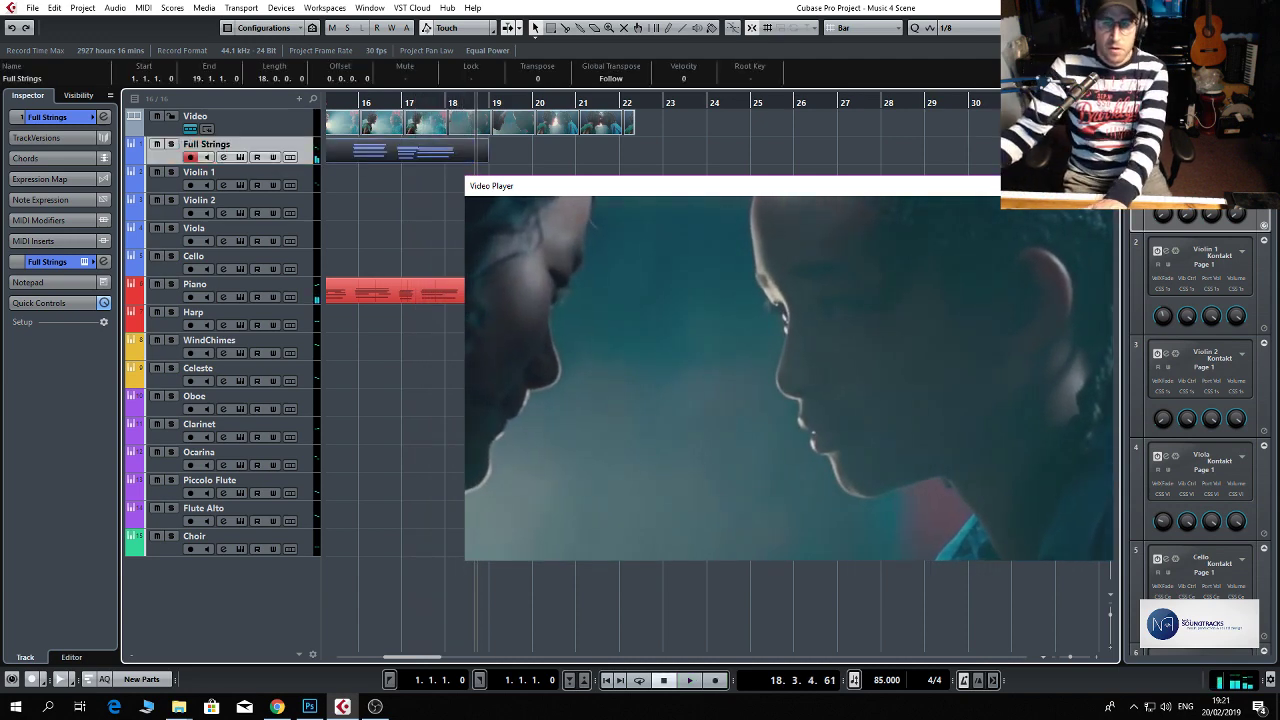
Close the Video Player, duplicate the Piano track and delete the copied part from the duplicate.
left_click(1098, 186)
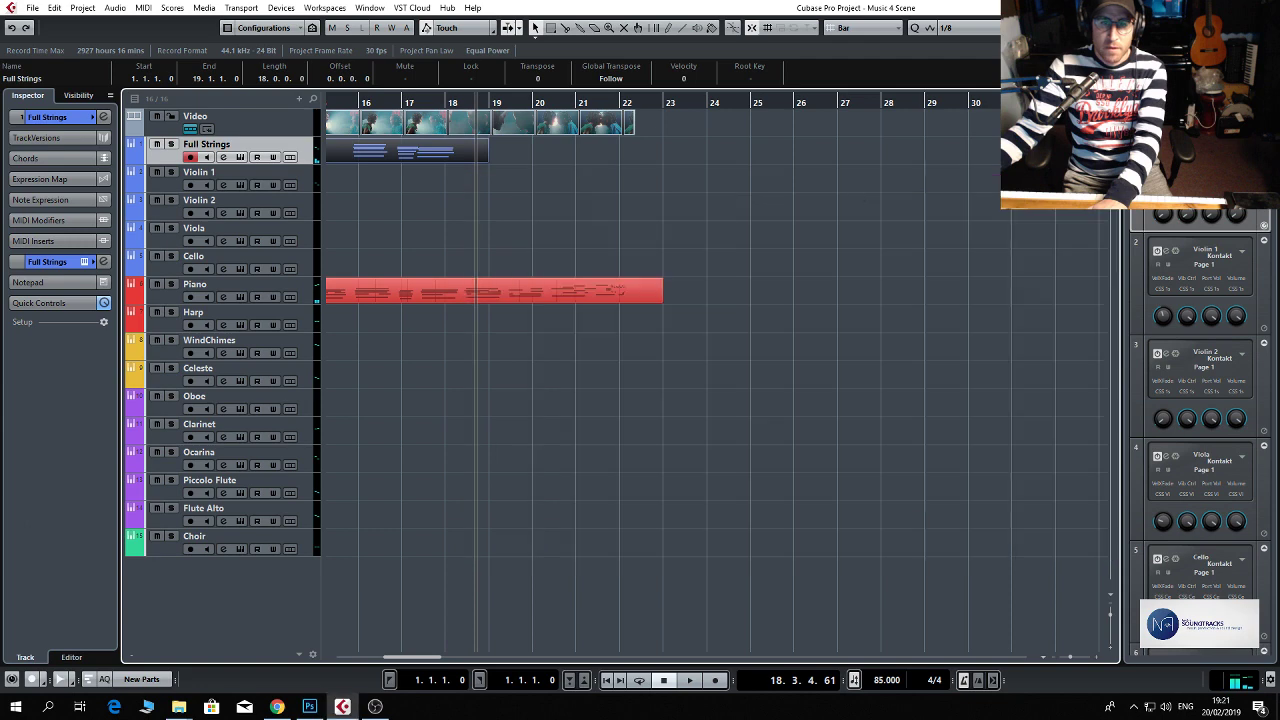
right_click(311, 286)
left_click(355, 328)
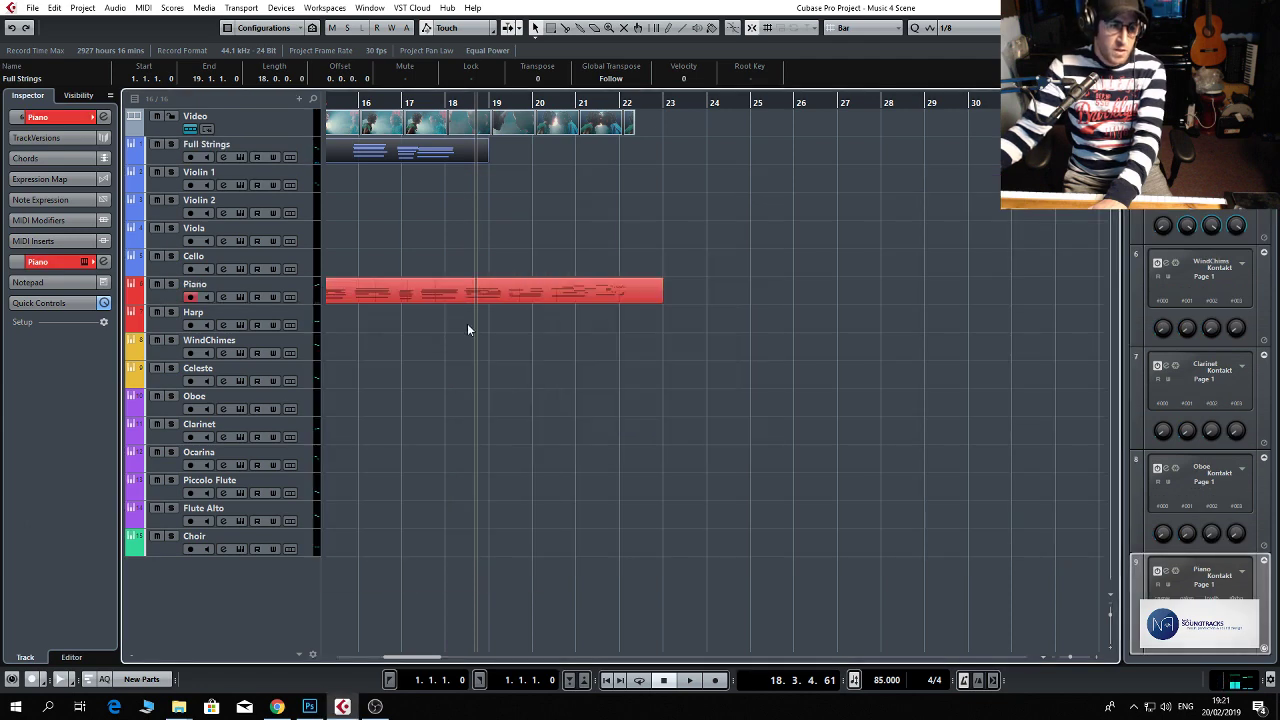
key("Delete")
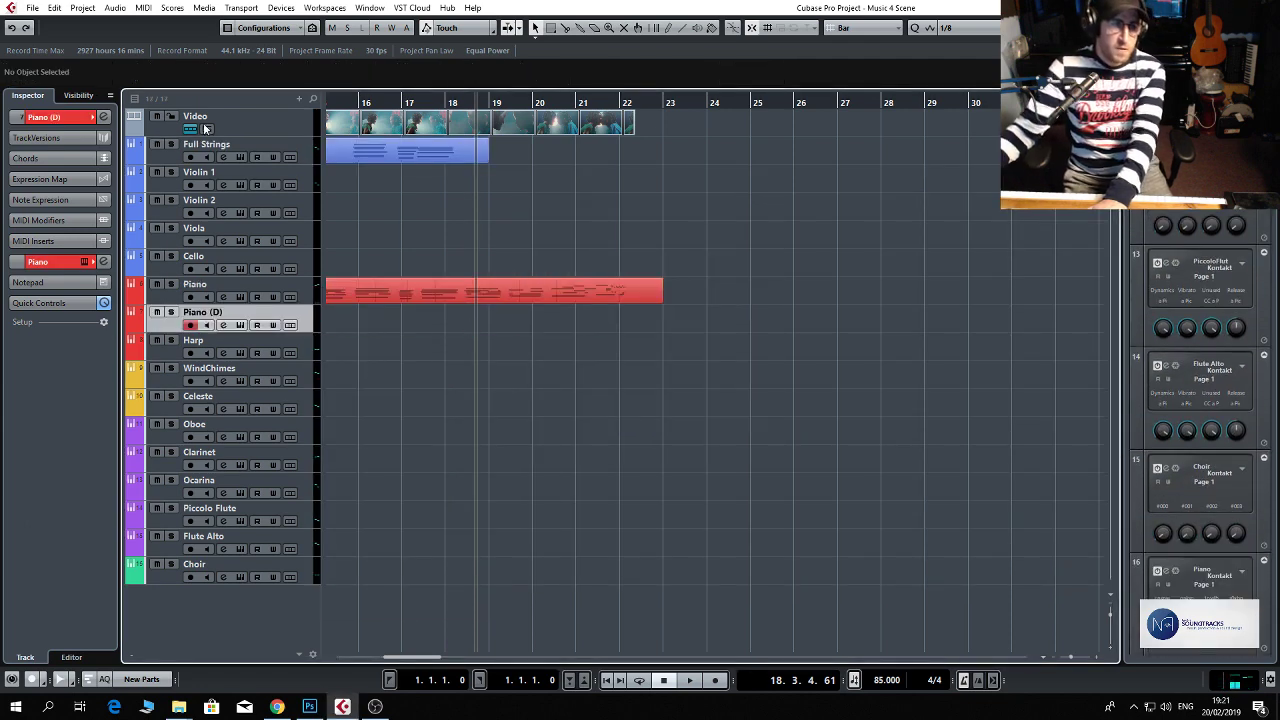
Play back the recorded piano and strings together from about bar 10.
left_click(355, 107)
key("space")
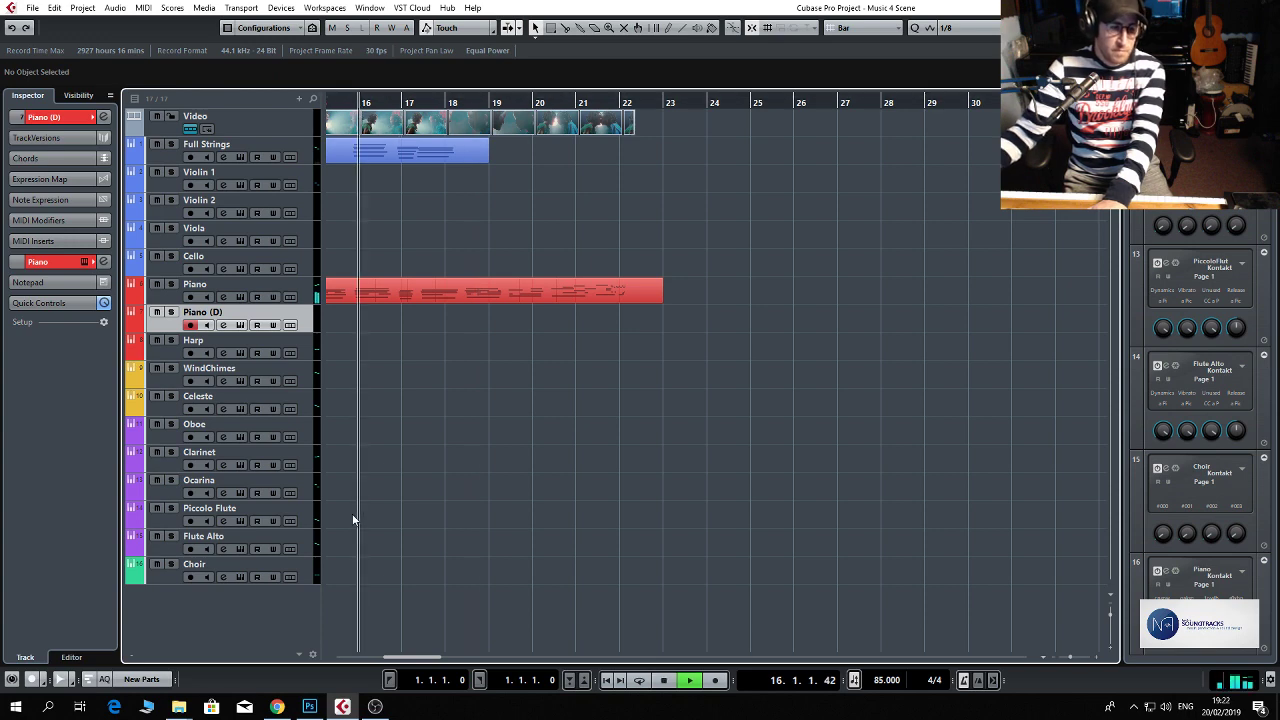
left_click_drag(421, 658, 392, 658)
left_click(465, 106)
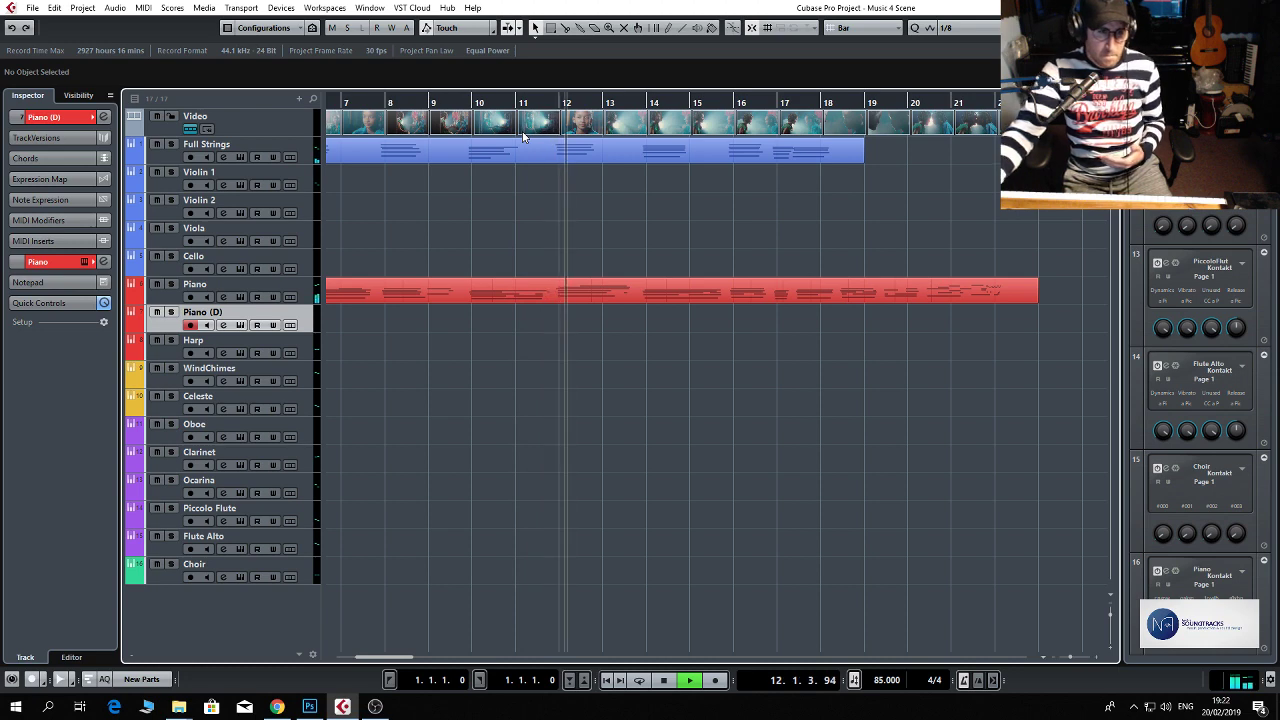
Set the playback position to bar 10 and undo the Piano track duplication along with the deletion of its copied part.
left_click(491, 104)
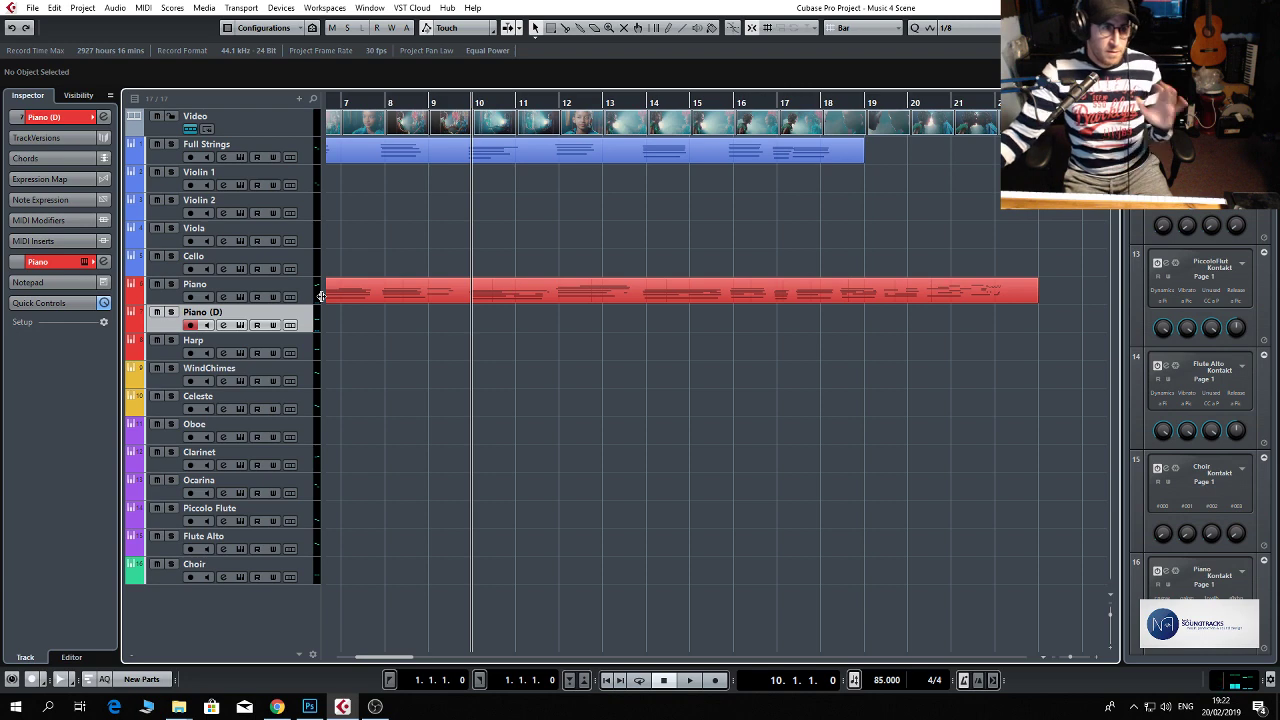
key("ctrl+z")
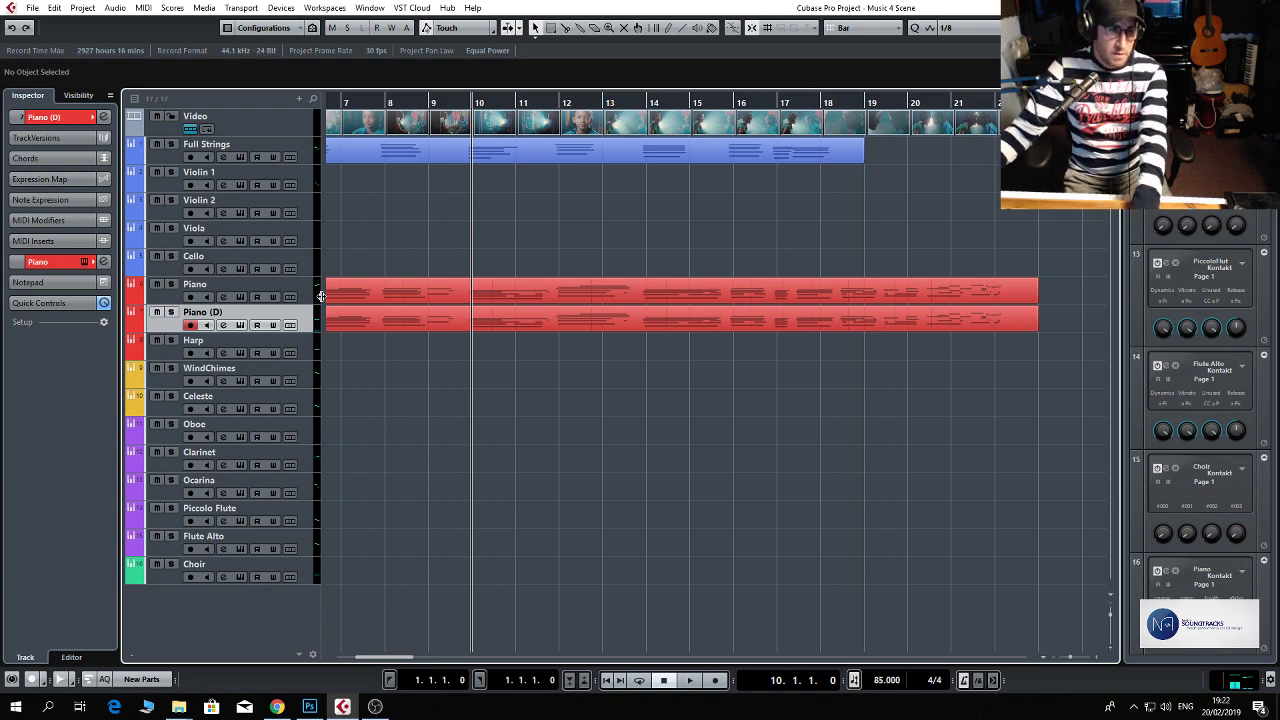
key("ctrl+z")
Duplicate the Full Strings track and delete the copied part from the duplicate.
left_click(312, 155)
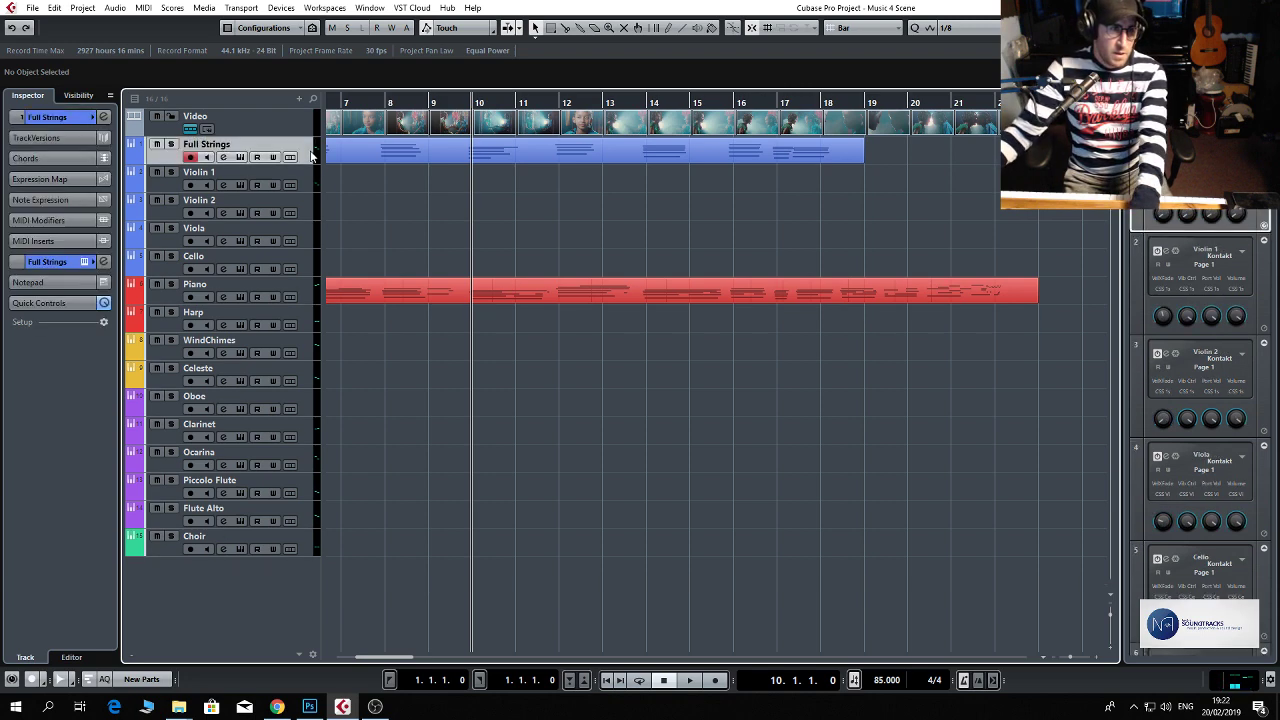
right_click(312, 154)
left_click(342, 194)
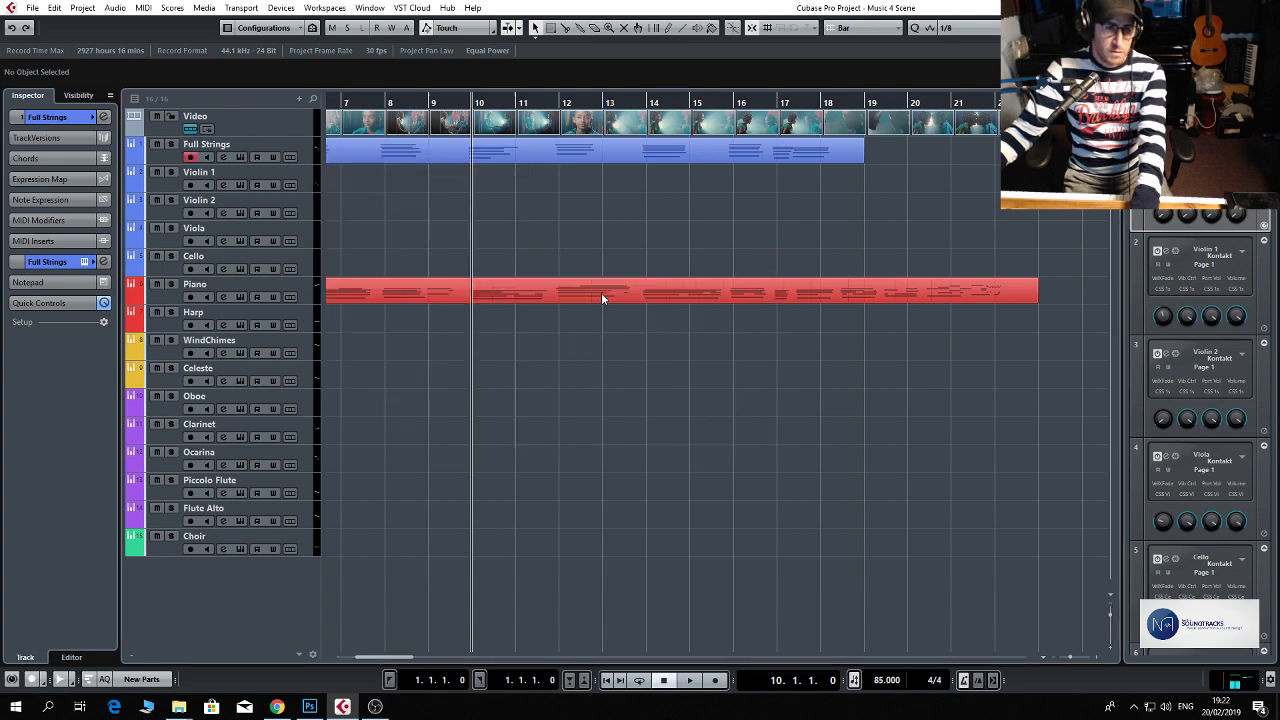
left_click(532, 185)
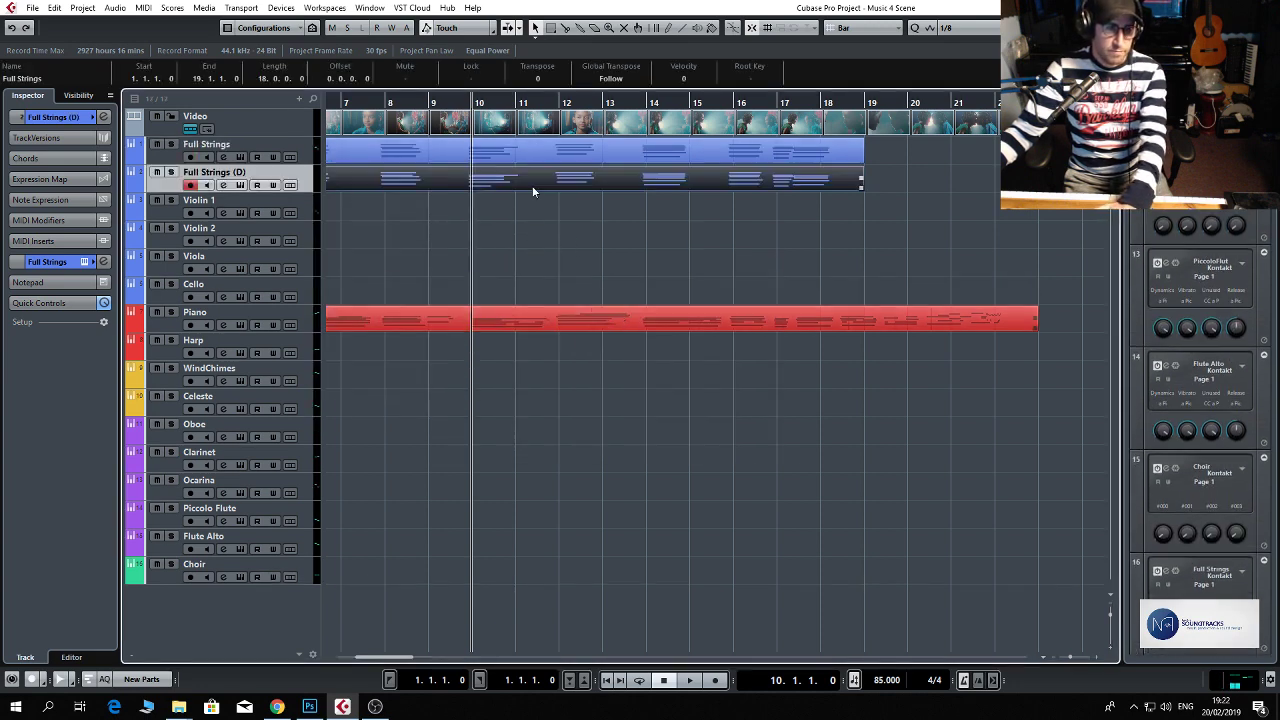
key("Delete")
Record a second strings performance on the Full Strings (D) track from bar 10 to about bar 18.
key("space")
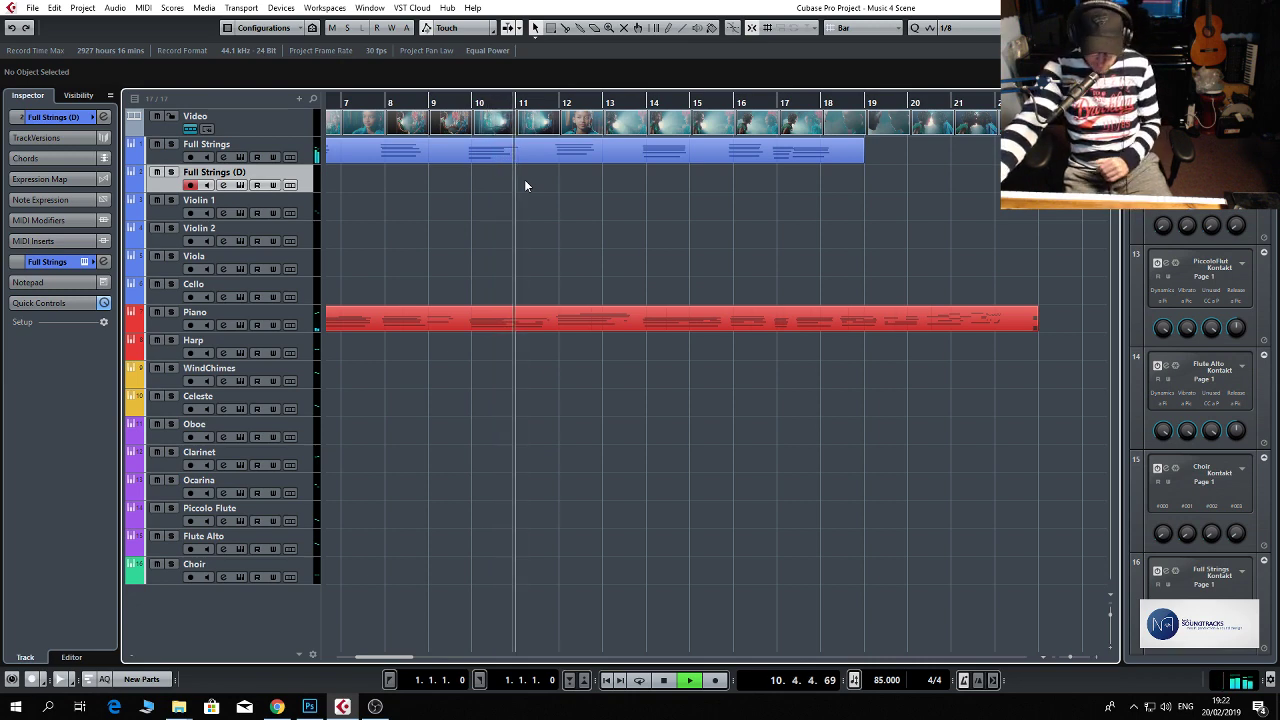
key("KP_Multiply")
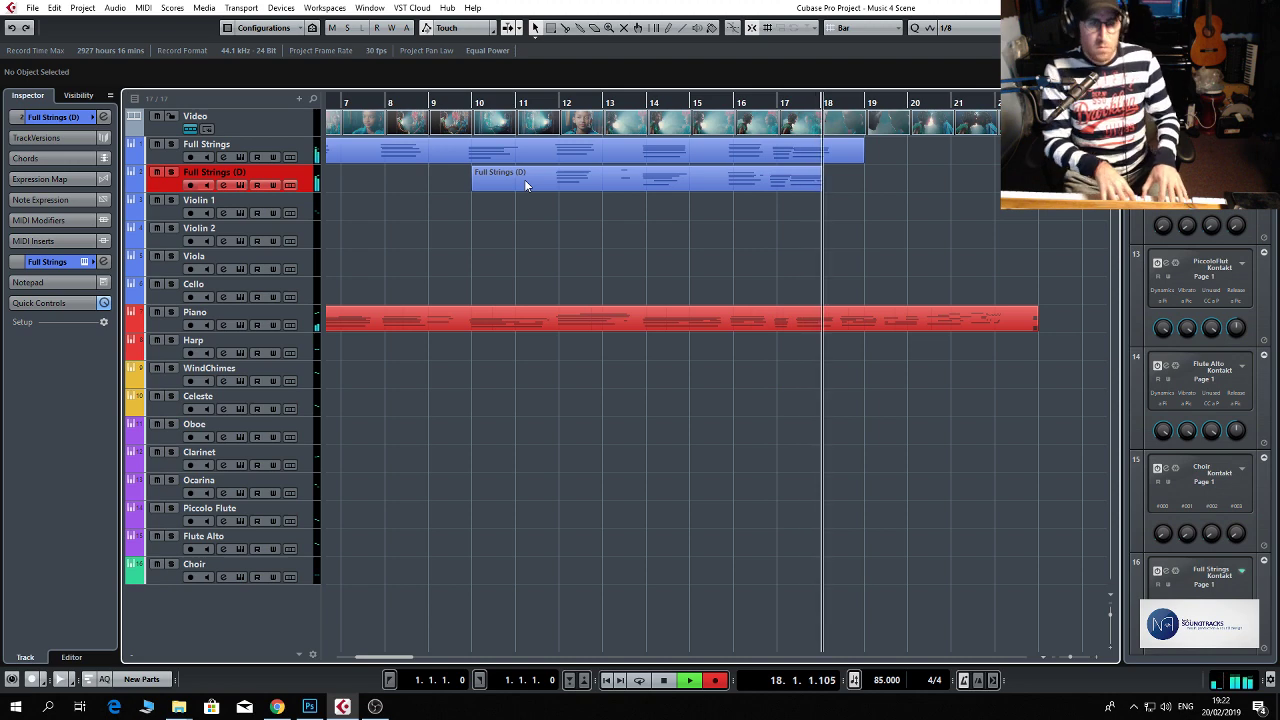
key("space")
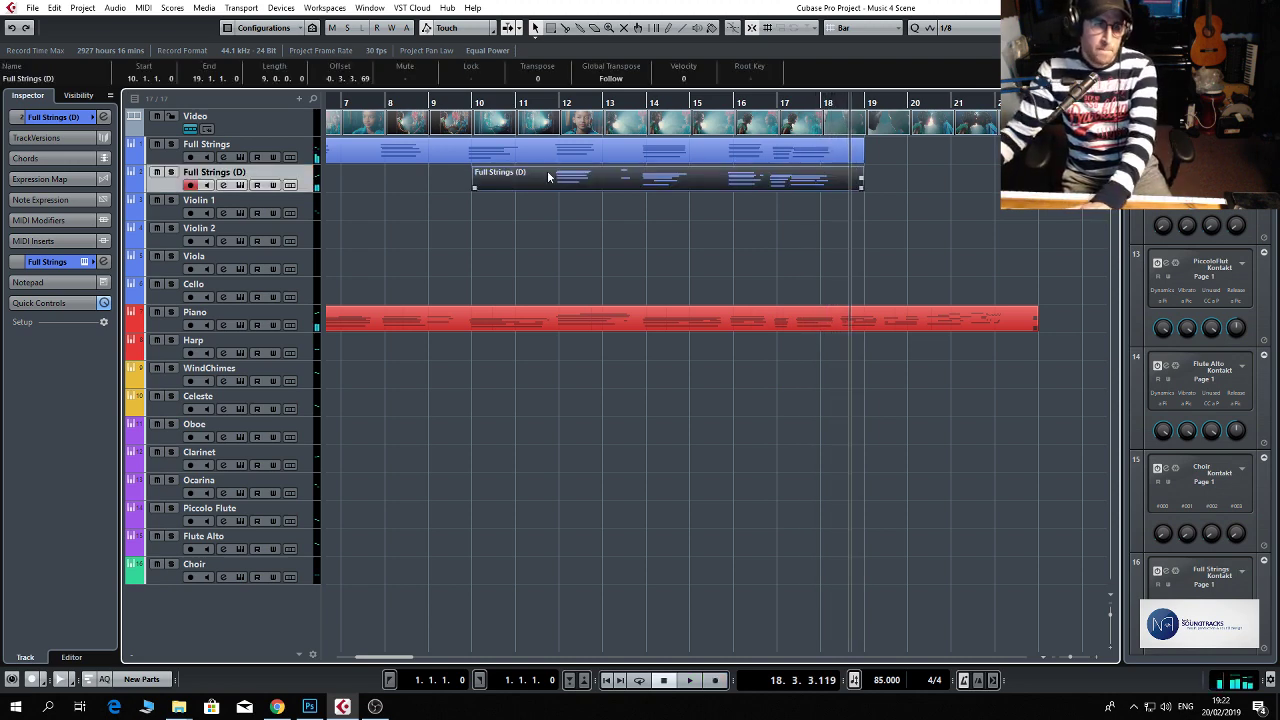
Open the Video Player and play the scene back with both string layers from about bar 10.
double_click(497, 123)
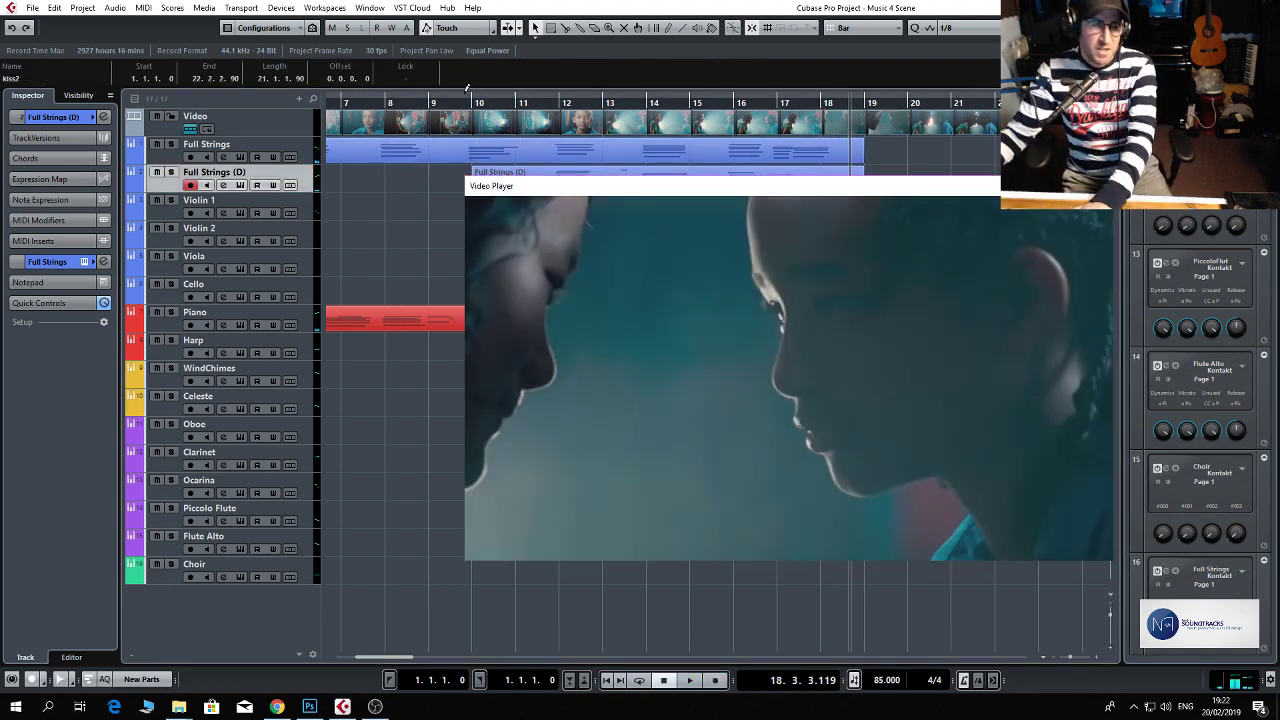
left_click(464, 103)
key("space")
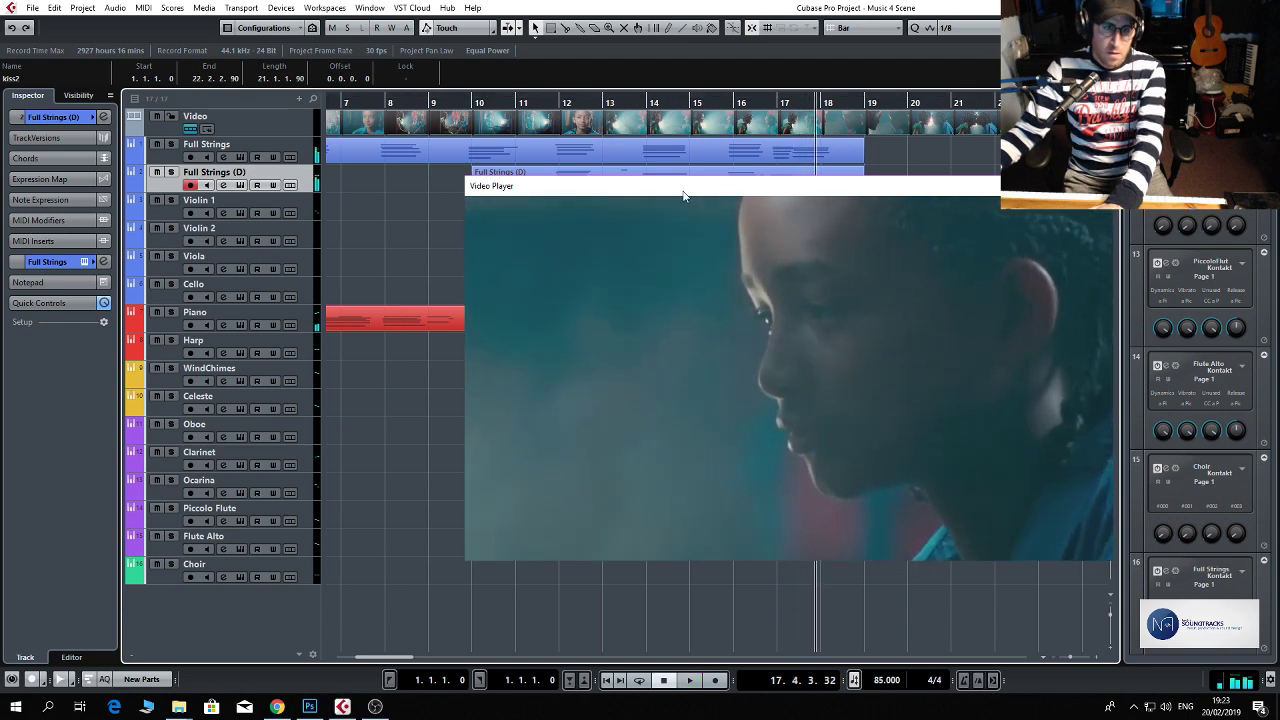
Trim the start of the Full Strings (D) part to bar 15 and play the scene back from there.
left_click_drag(683, 196, 691, 216)
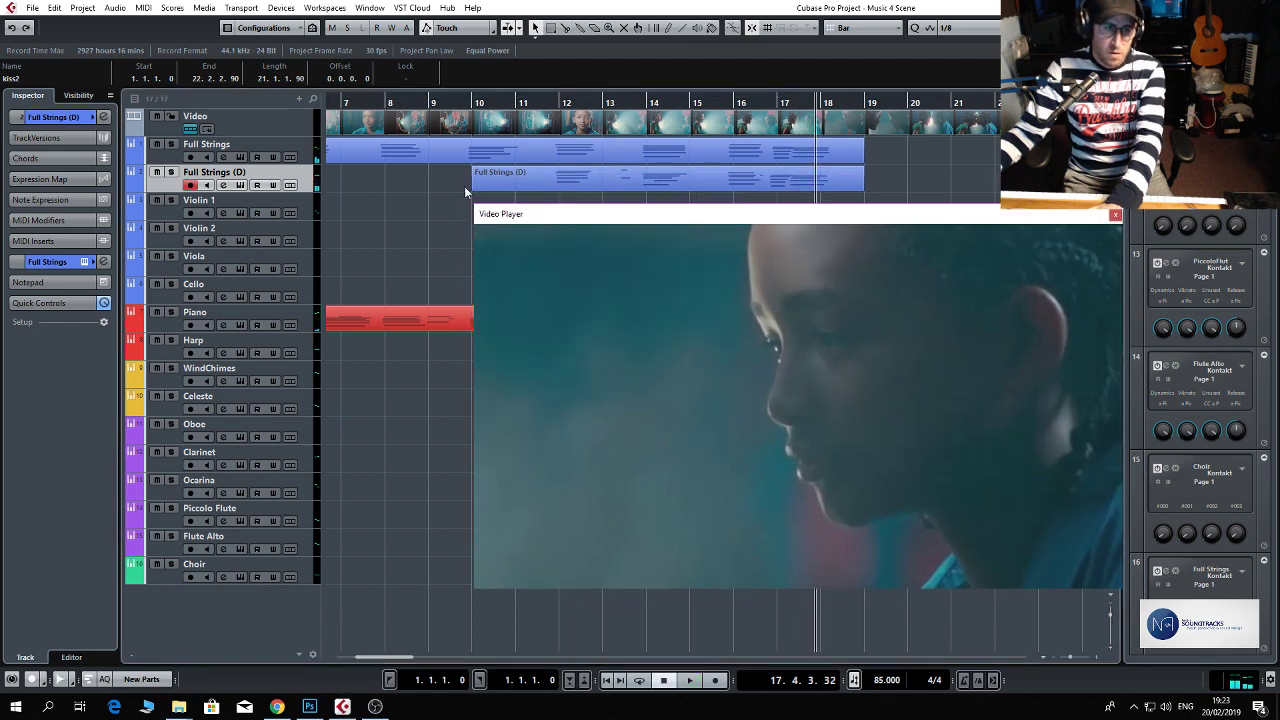
left_click_drag(475, 187, 719, 182)
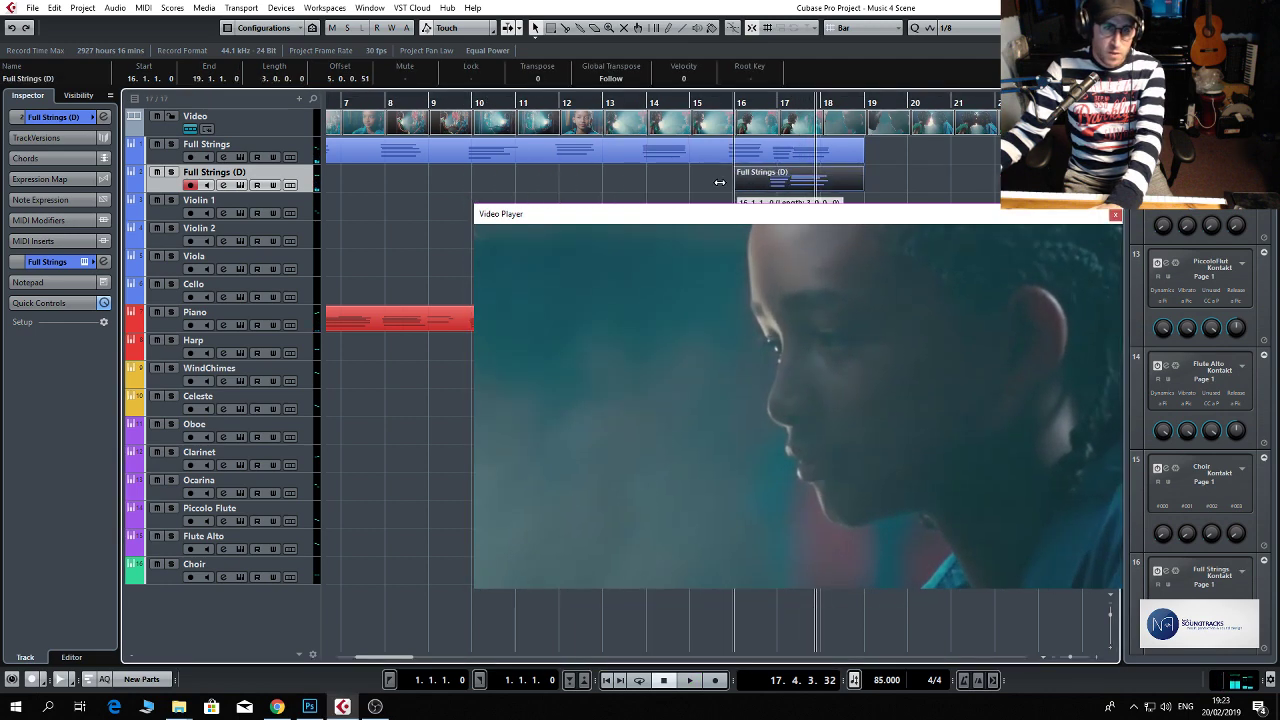
left_click(687, 103)
key("space")
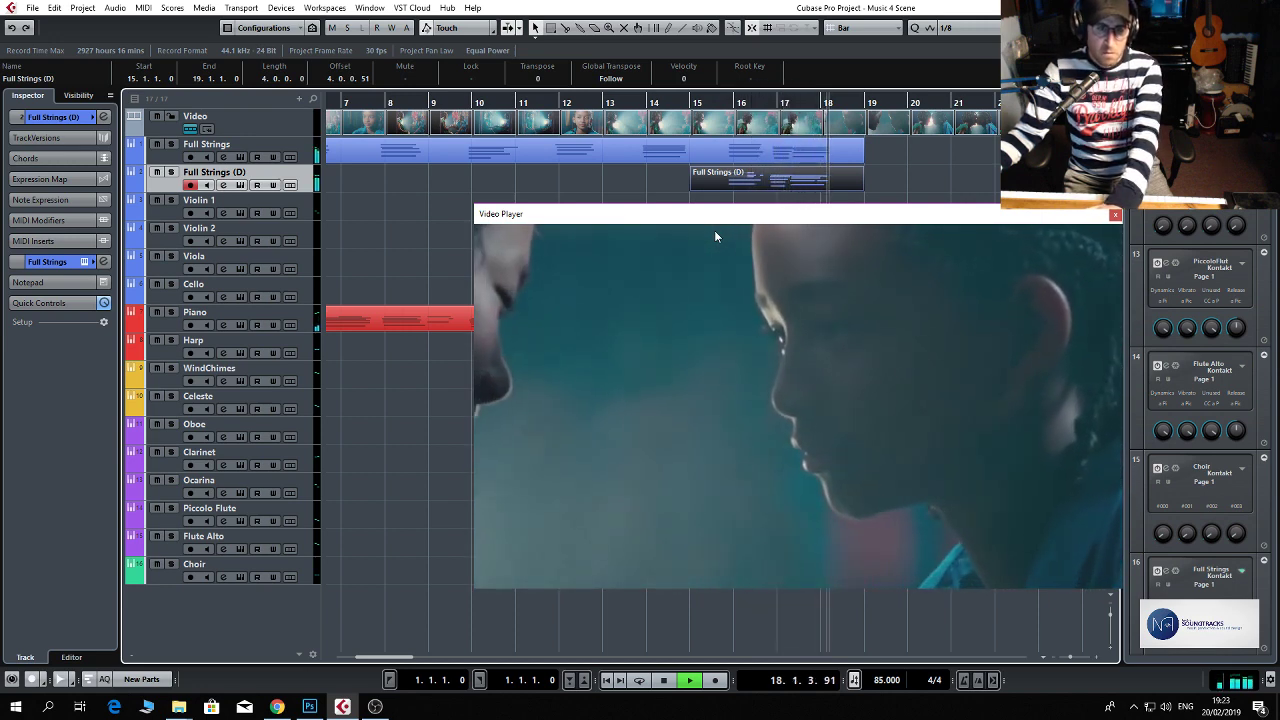
key("space")
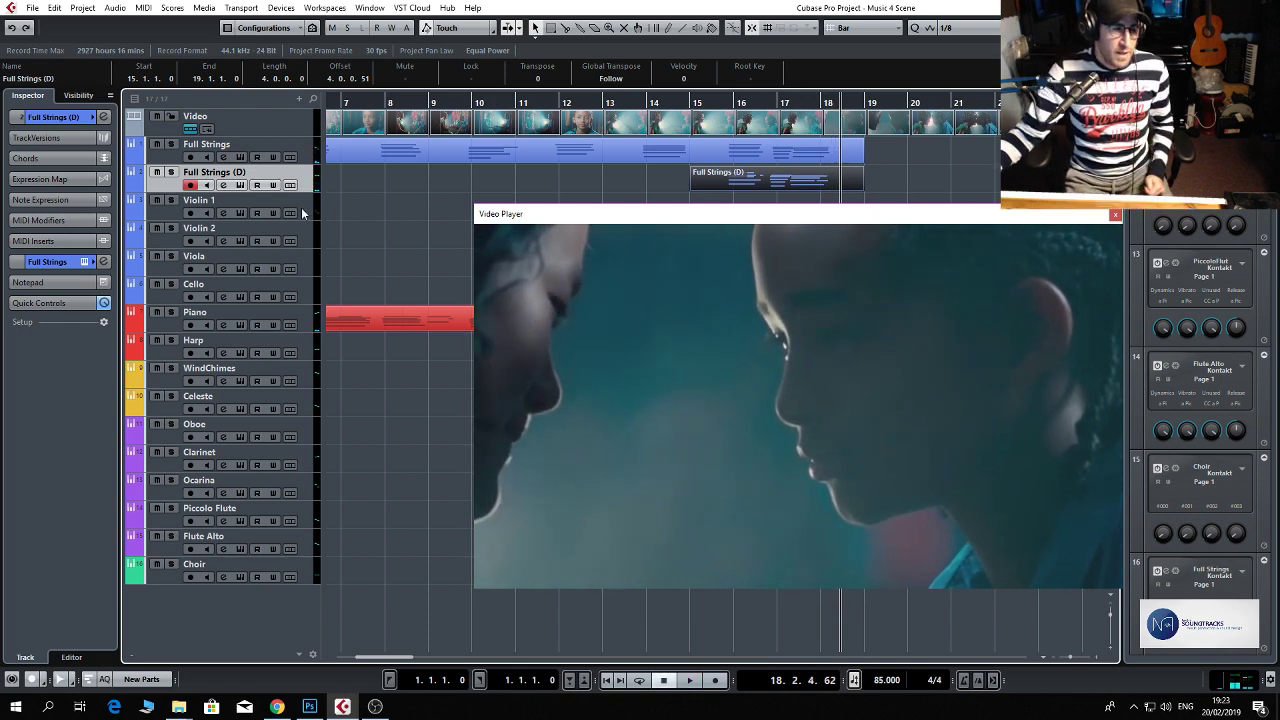
Select the Harp track, then shrink the Video Player window and move it below the recorded parts.
left_click(305, 343)
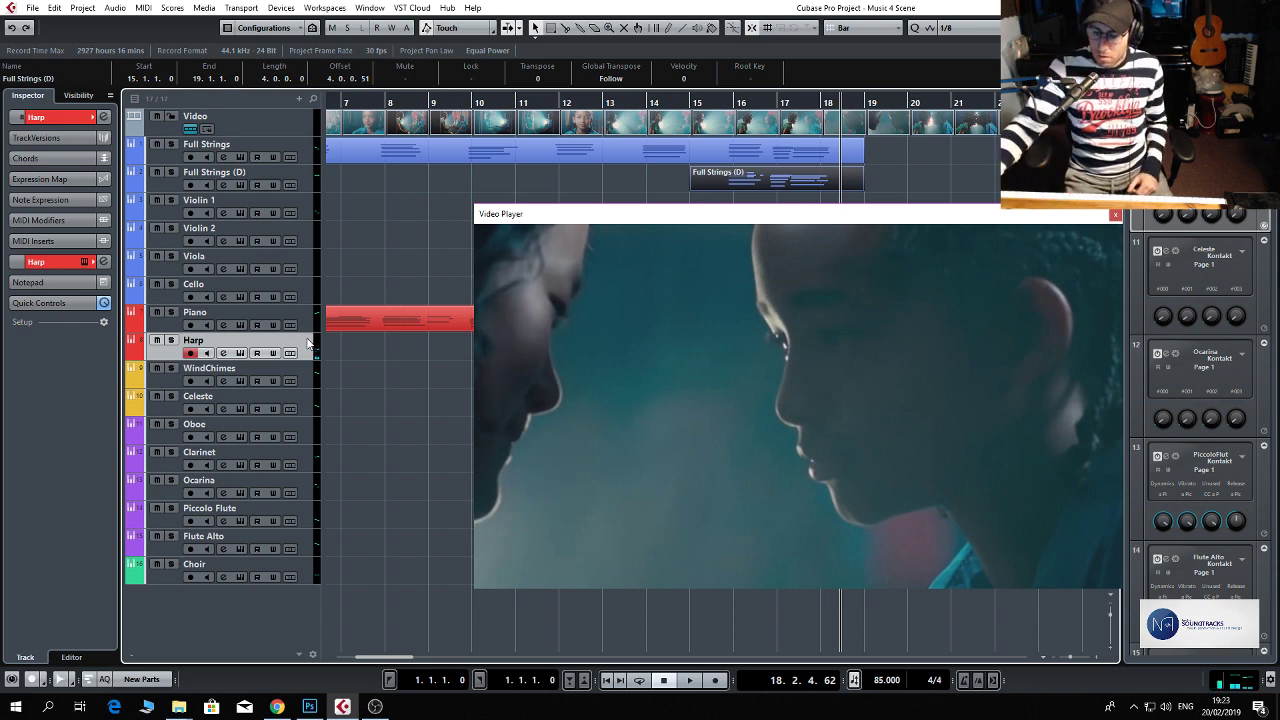
left_click(454, 118)
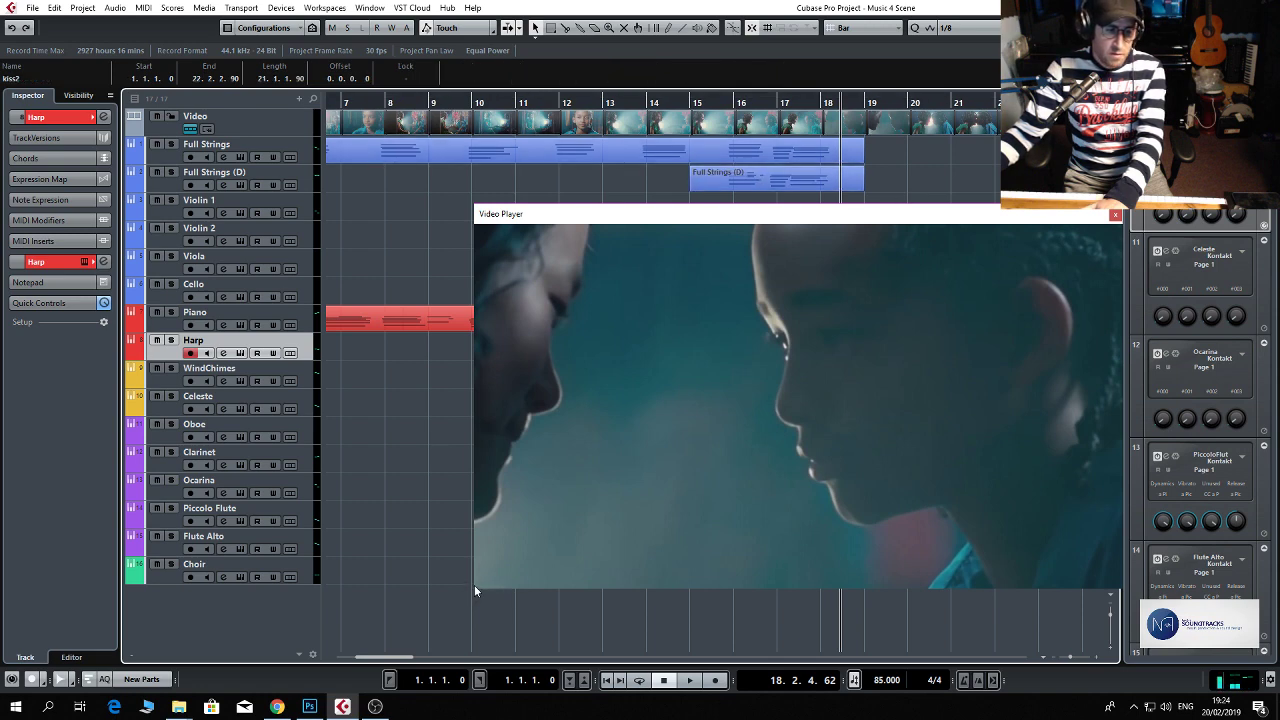
left_click_drag(474, 588, 727, 316)
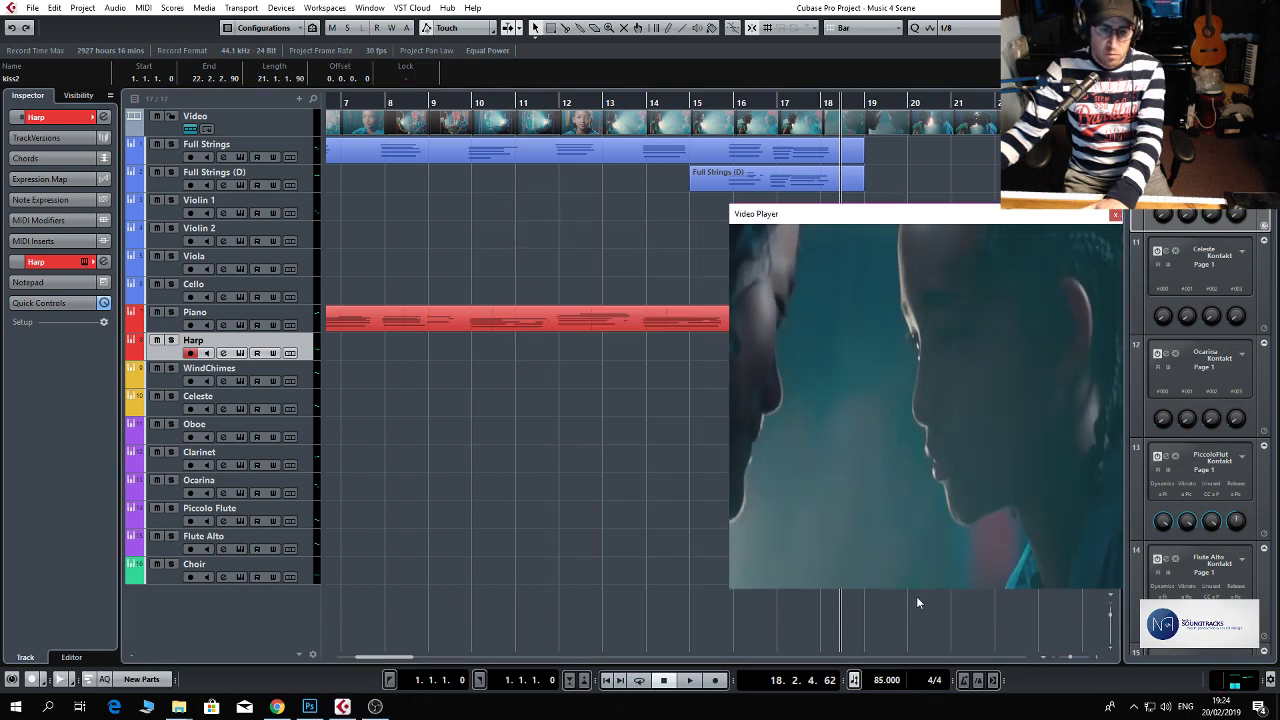
left_click_drag(918, 590, 919, 416)
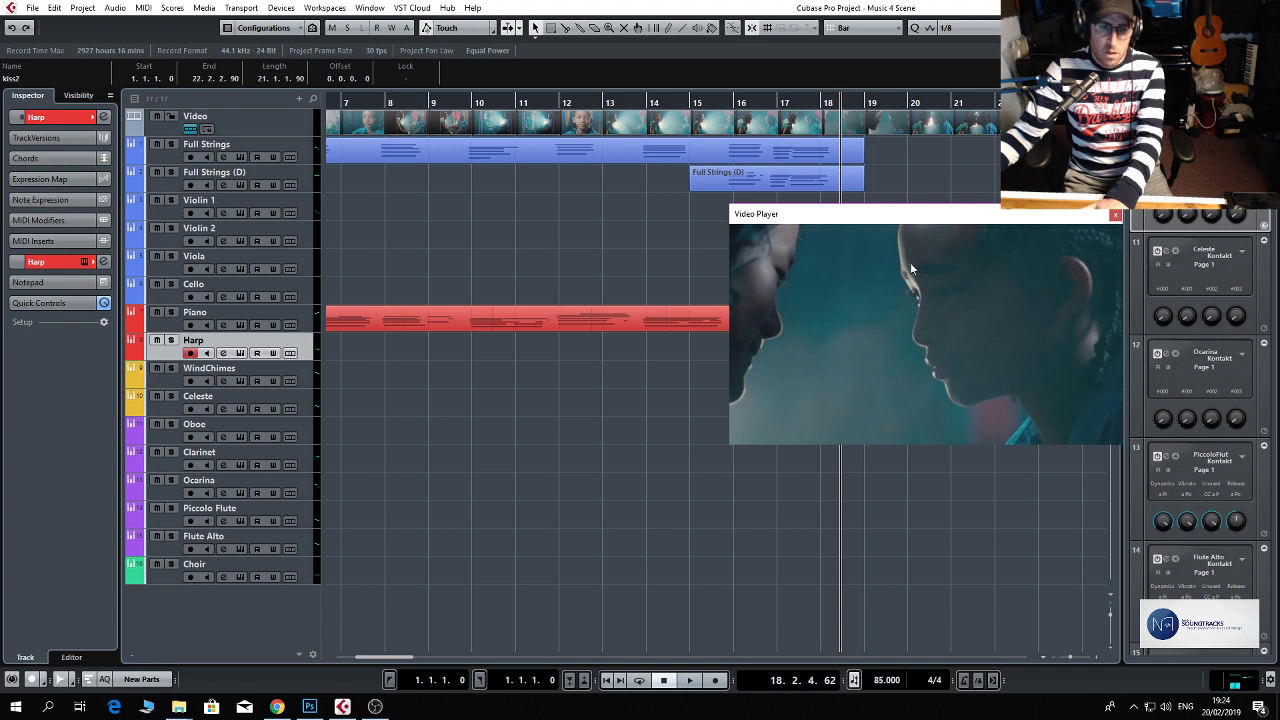
left_click_drag(884, 224, 889, 418)
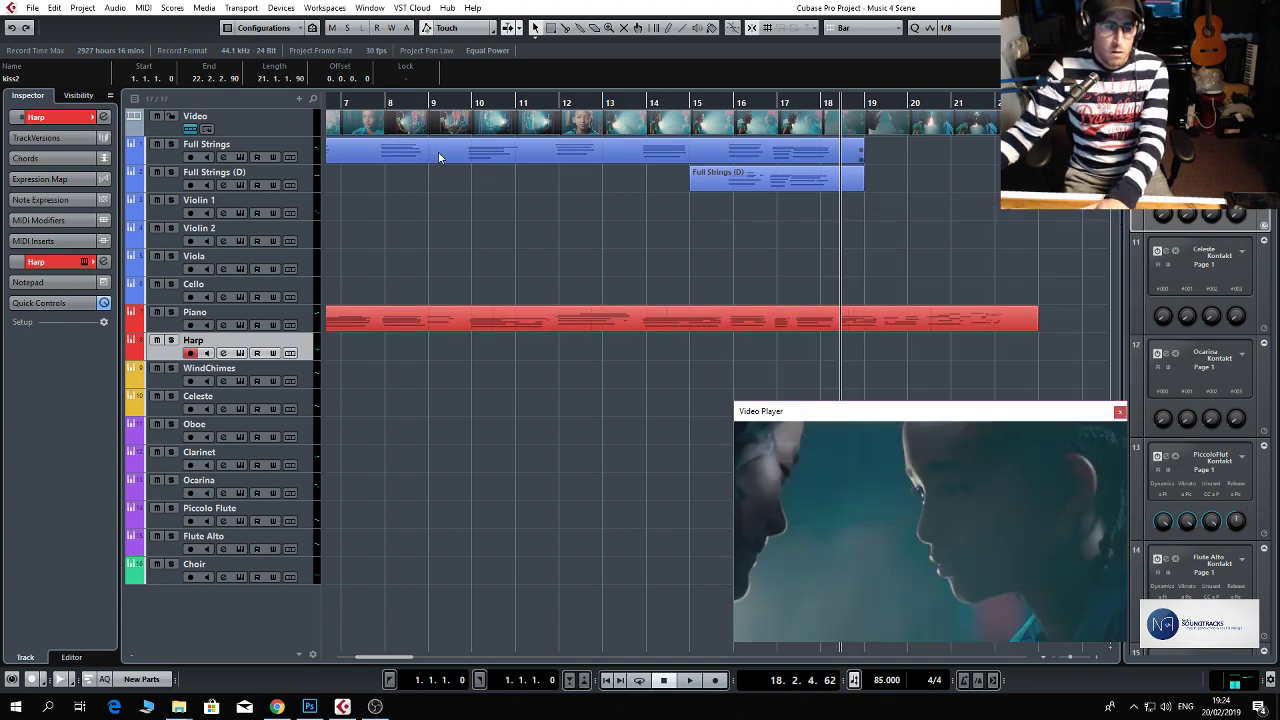
Play back from bar 11 and try to record the harp from that point.
left_click(510, 104)
key("space")
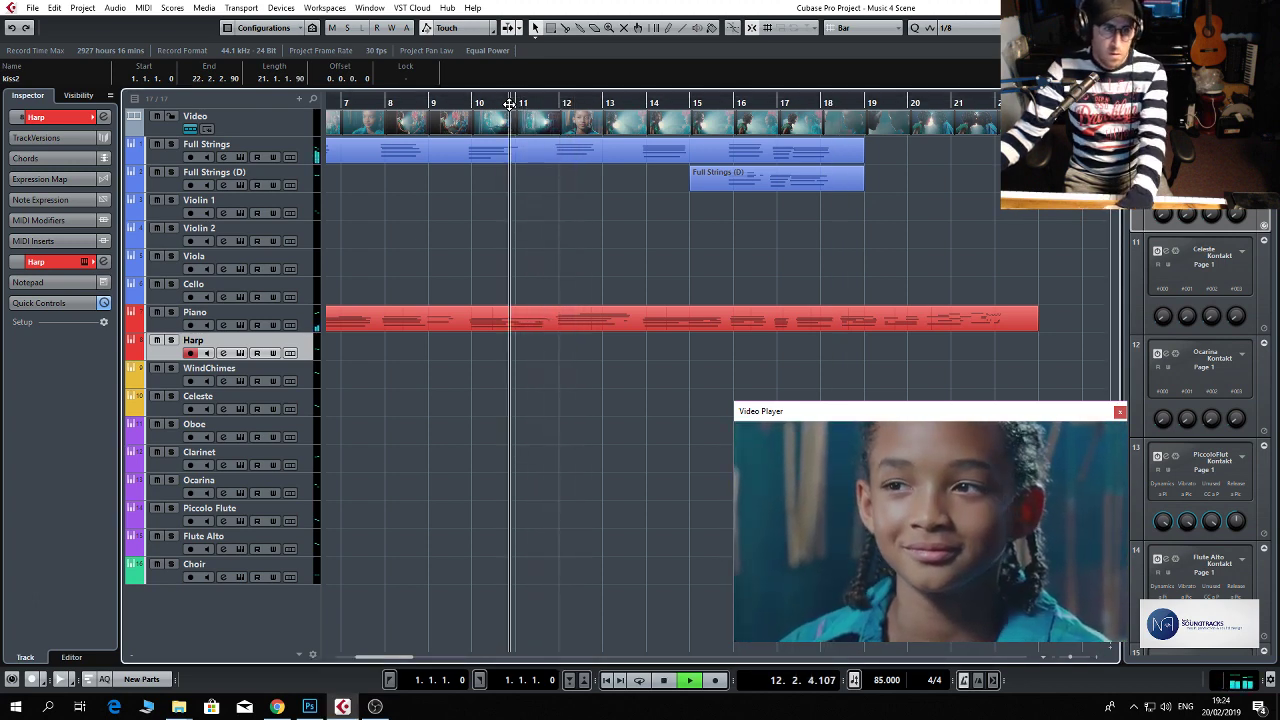
left_click(510, 104)
key("KP_Multiply")
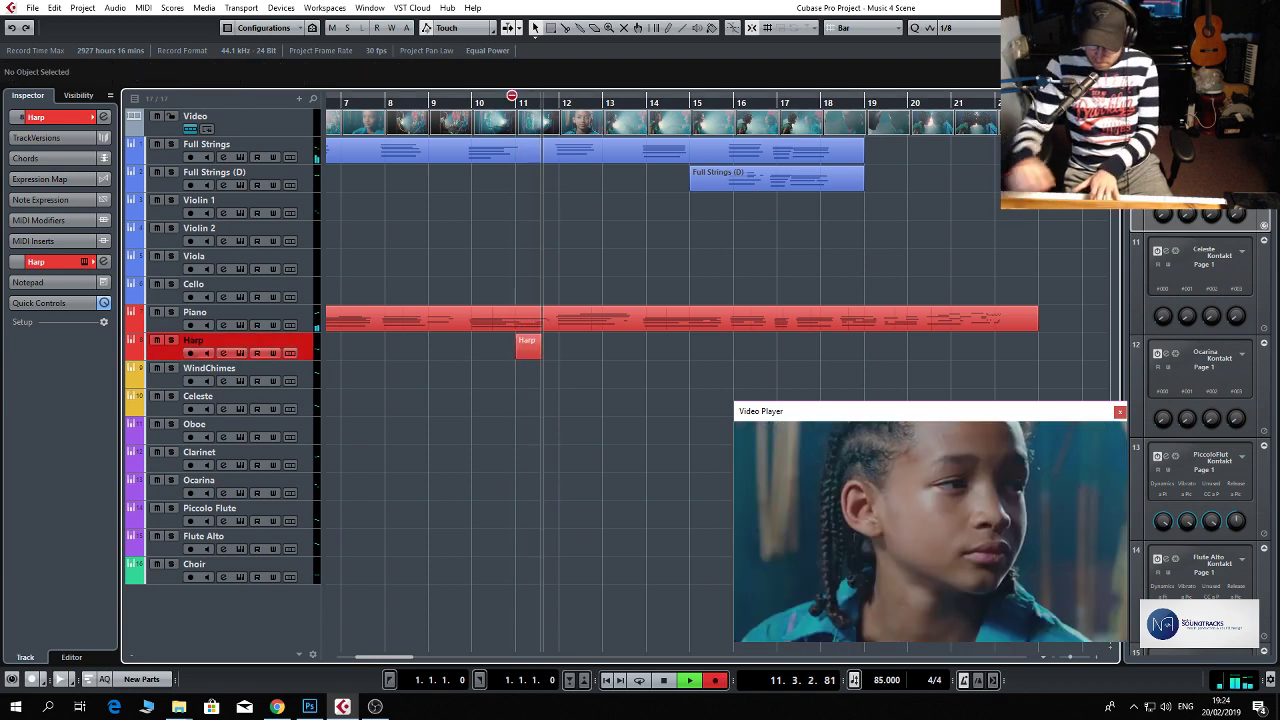
key("space")
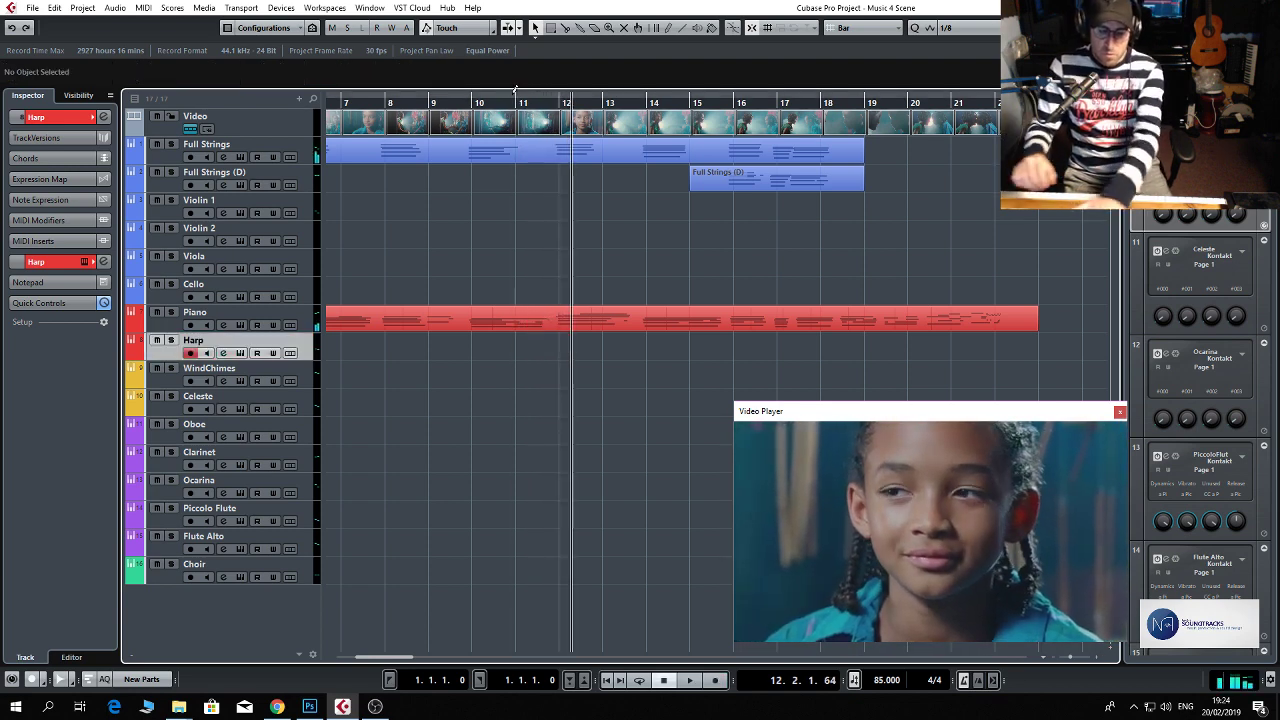
Try two harp takes from bar 11 to about bar 14, deleting the recorded part each time.
left_click(515, 92)
key("KP_Multiply")
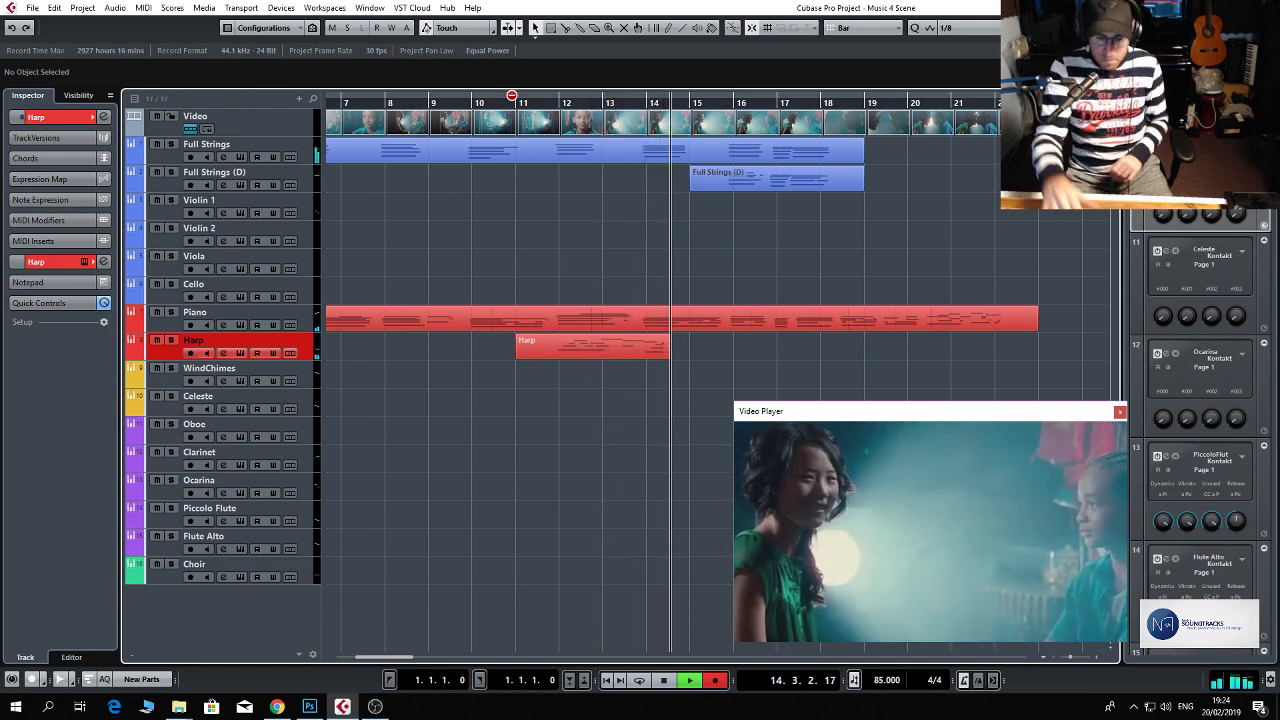
key("space")
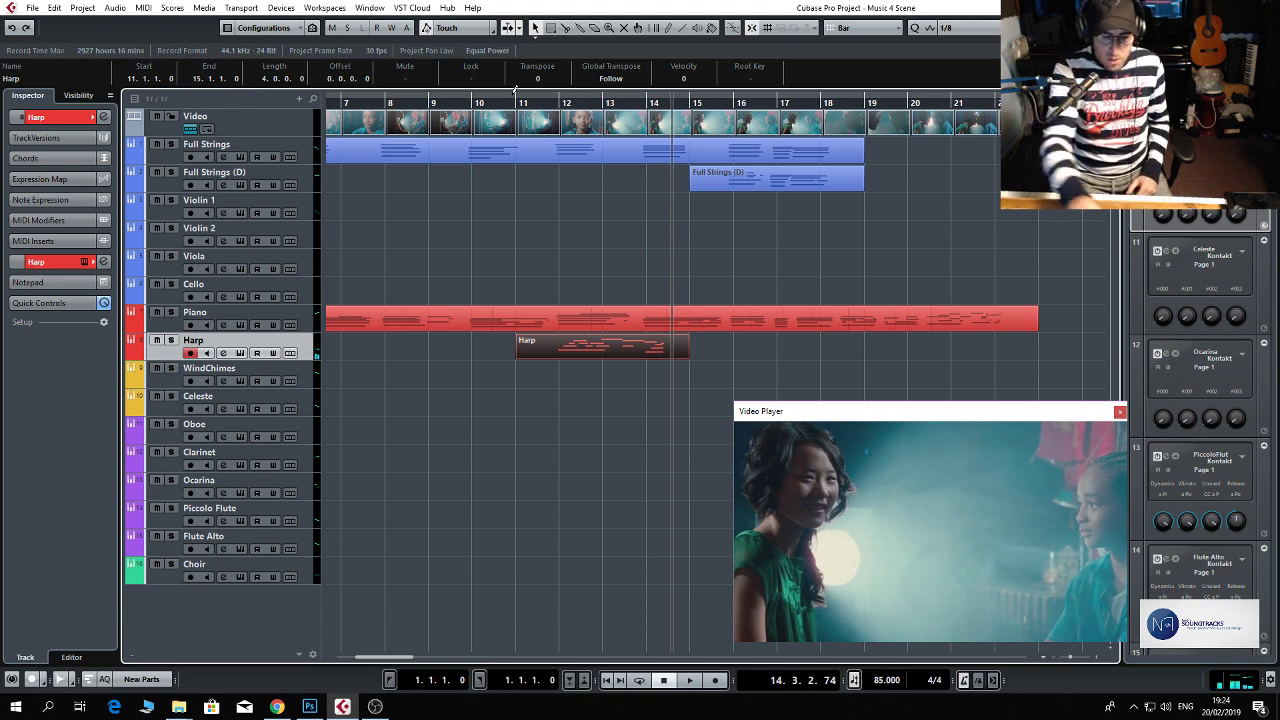
key("Delete")
left_click(515, 98)
key("KP_Multiply")
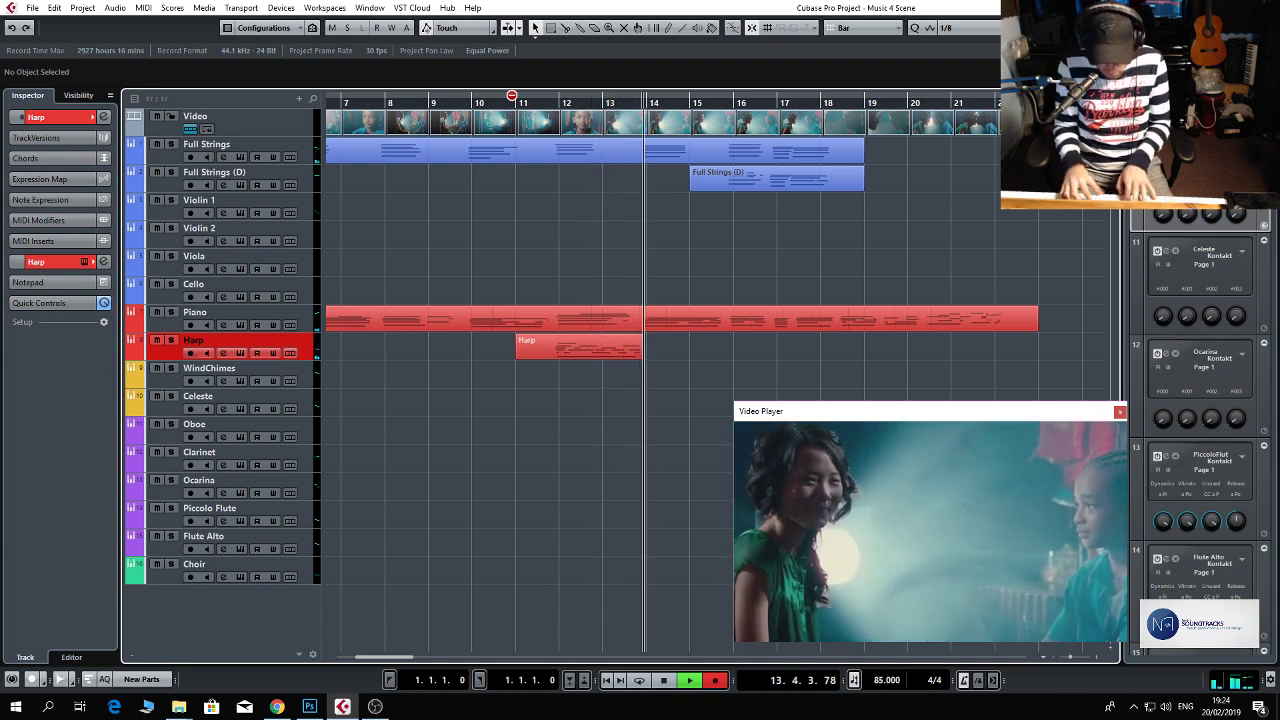
key("space")
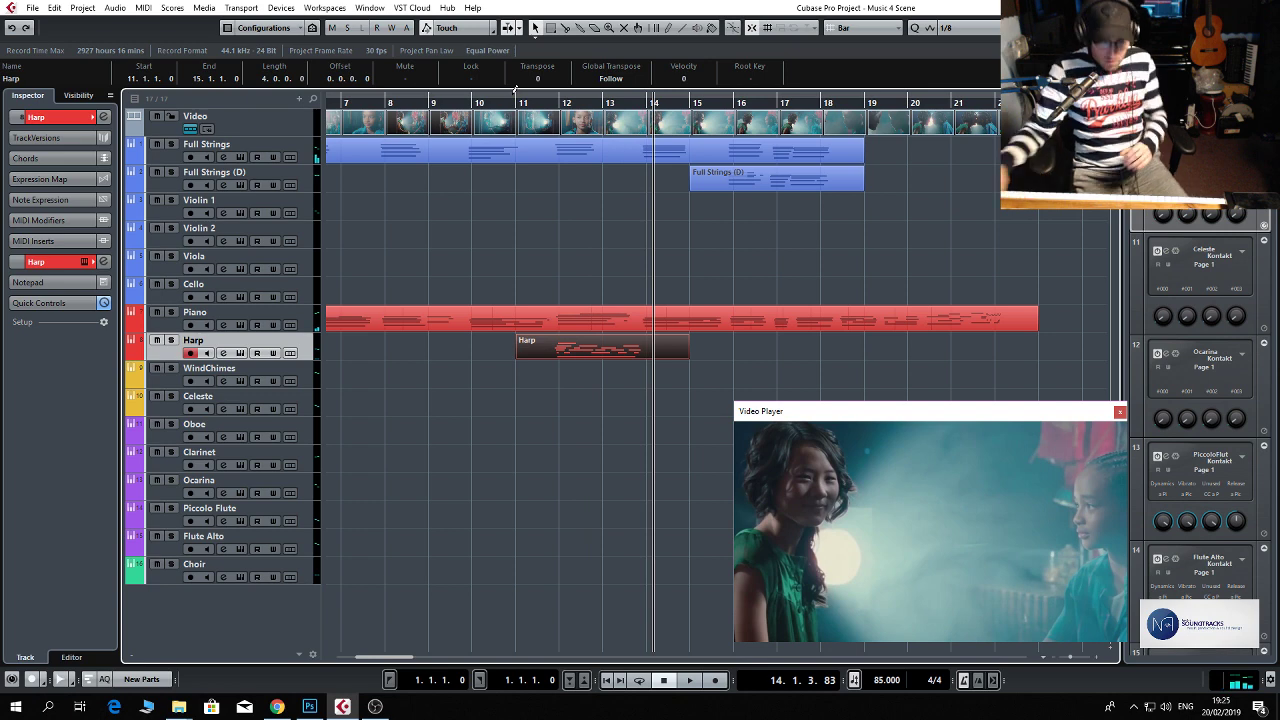
key("Delete")
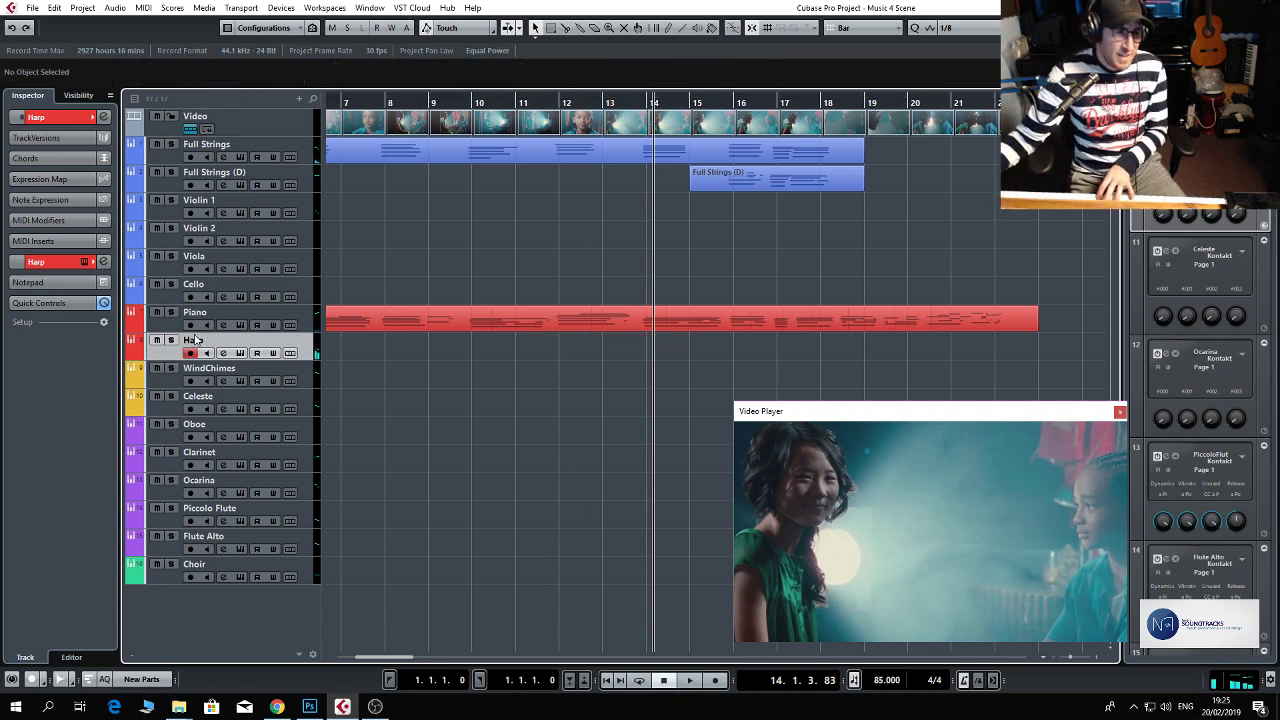
Insert the ValhallaVintageVerb_x64 reverb on the Harp channel, set its mix to 32.4 %, and close the plug-in and channel settings.
left_click(223, 354)
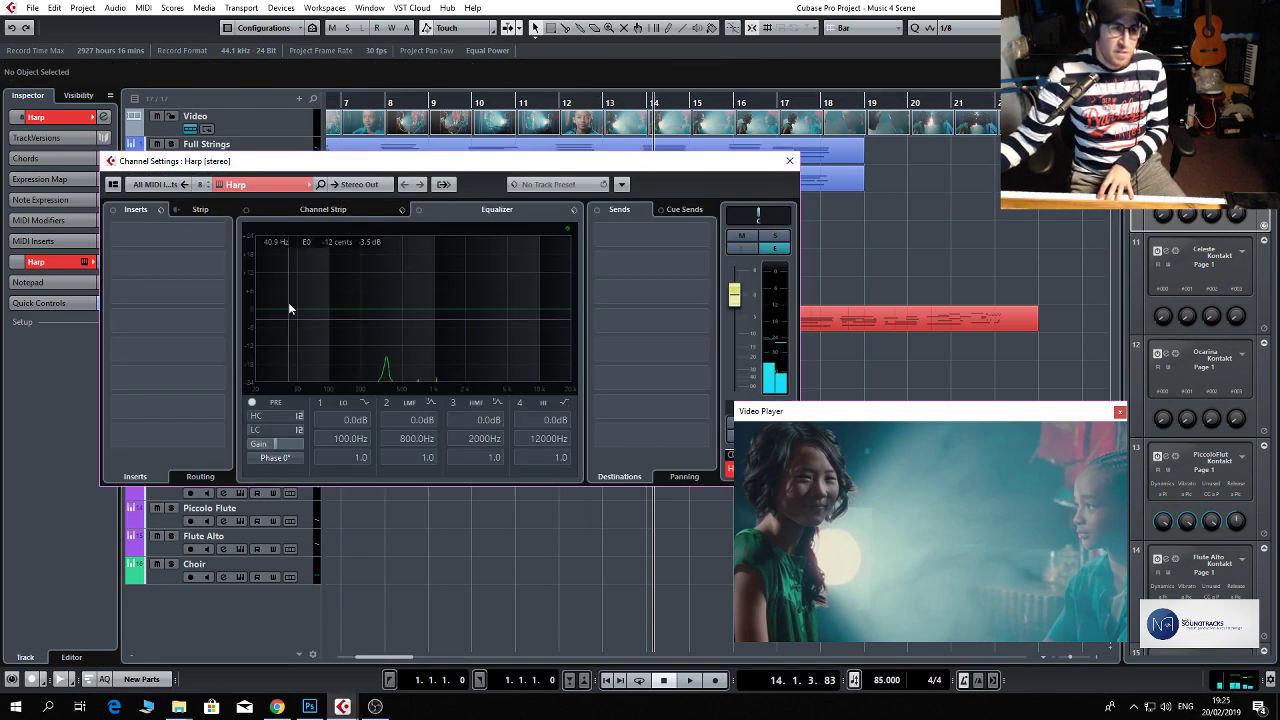
left_click(206, 241)
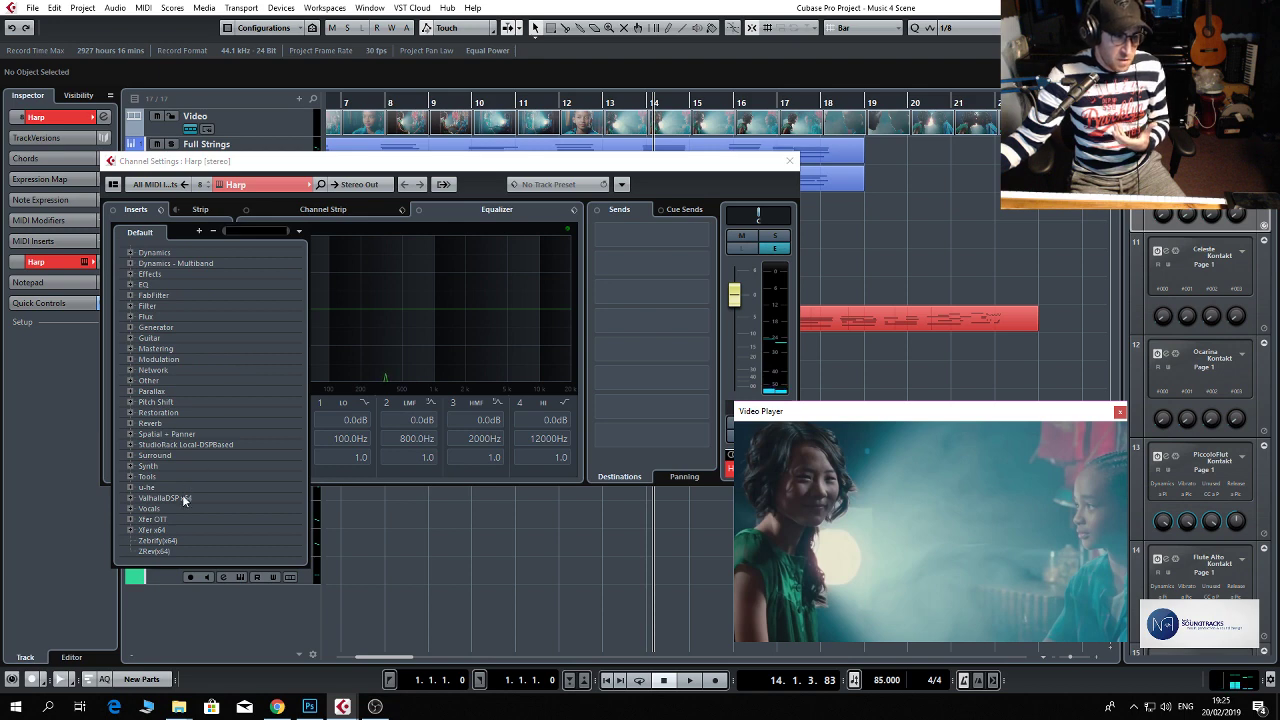
left_click(182, 497)
scroll(196, 508, "down", 2)
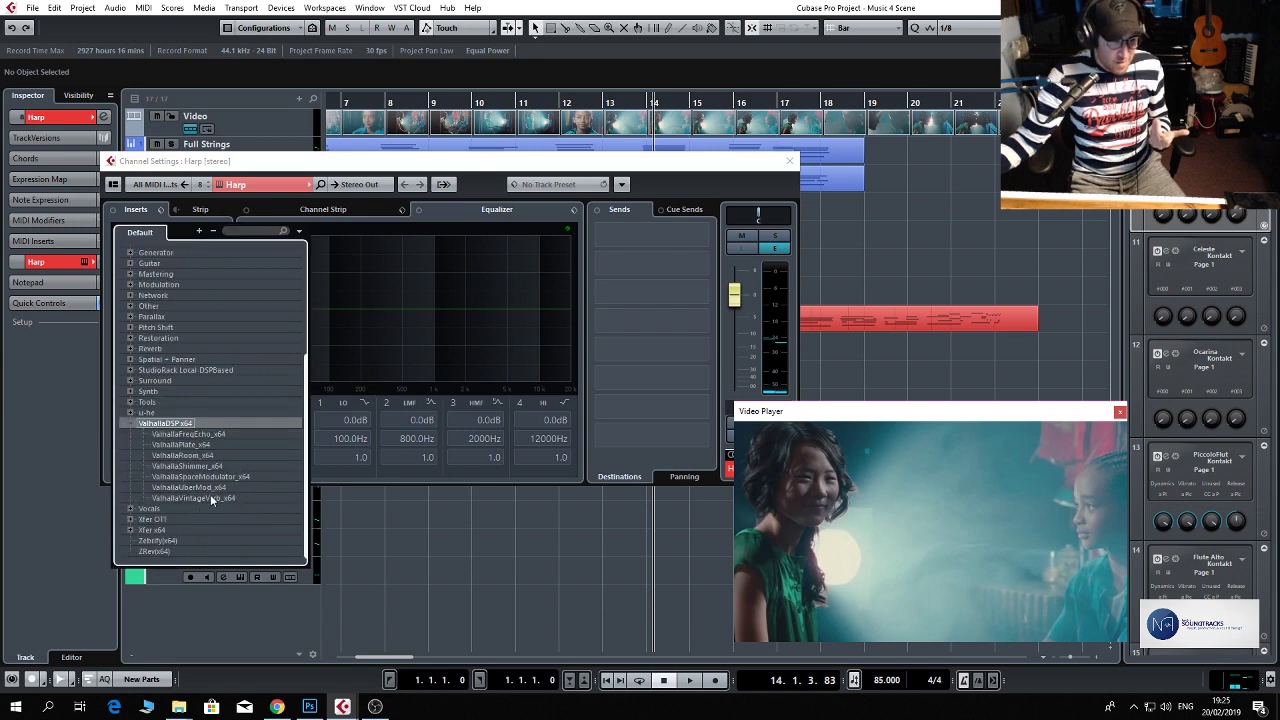
left_click(219, 498)
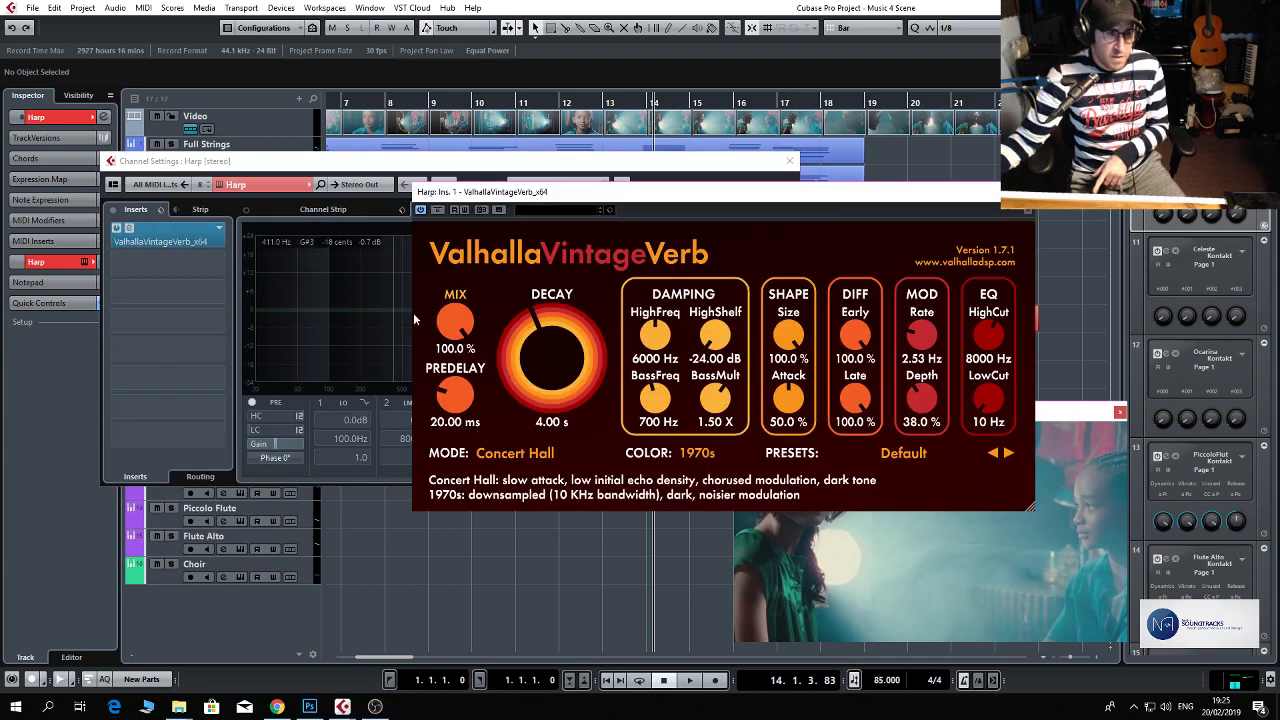
left_click_drag(455, 322, 455, 400)
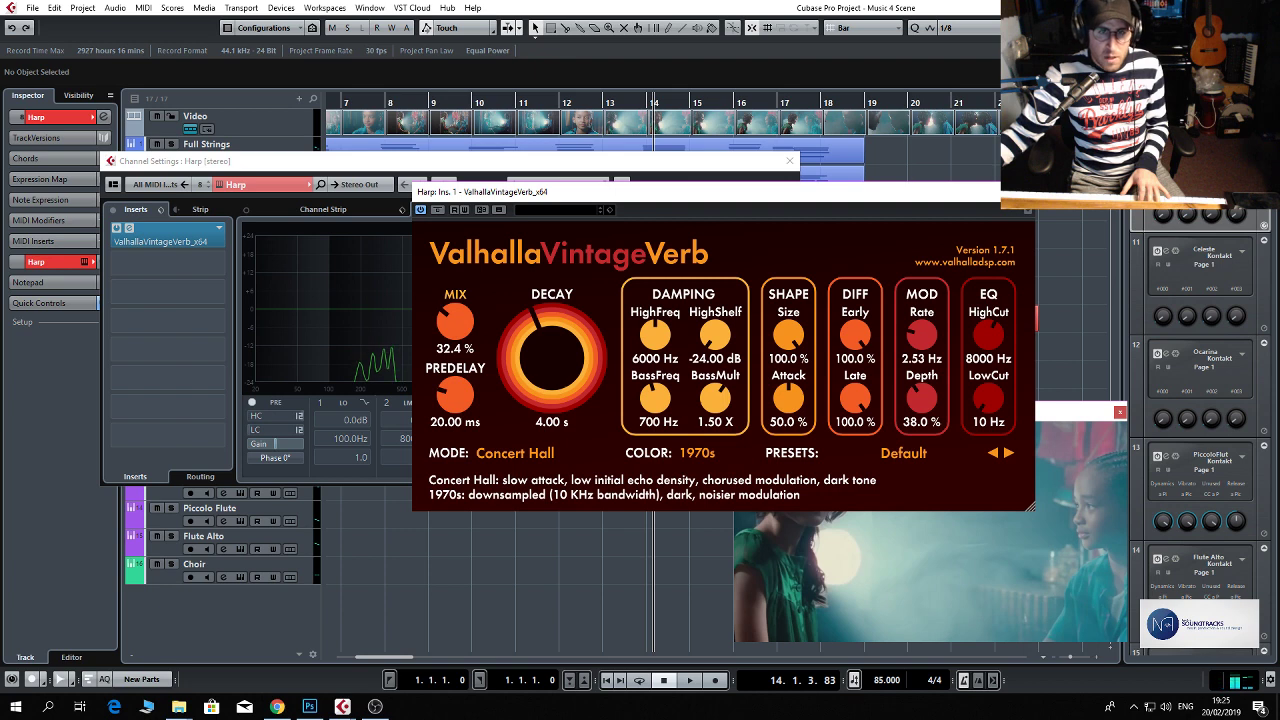
left_click(1023, 191)
left_click(789, 161)
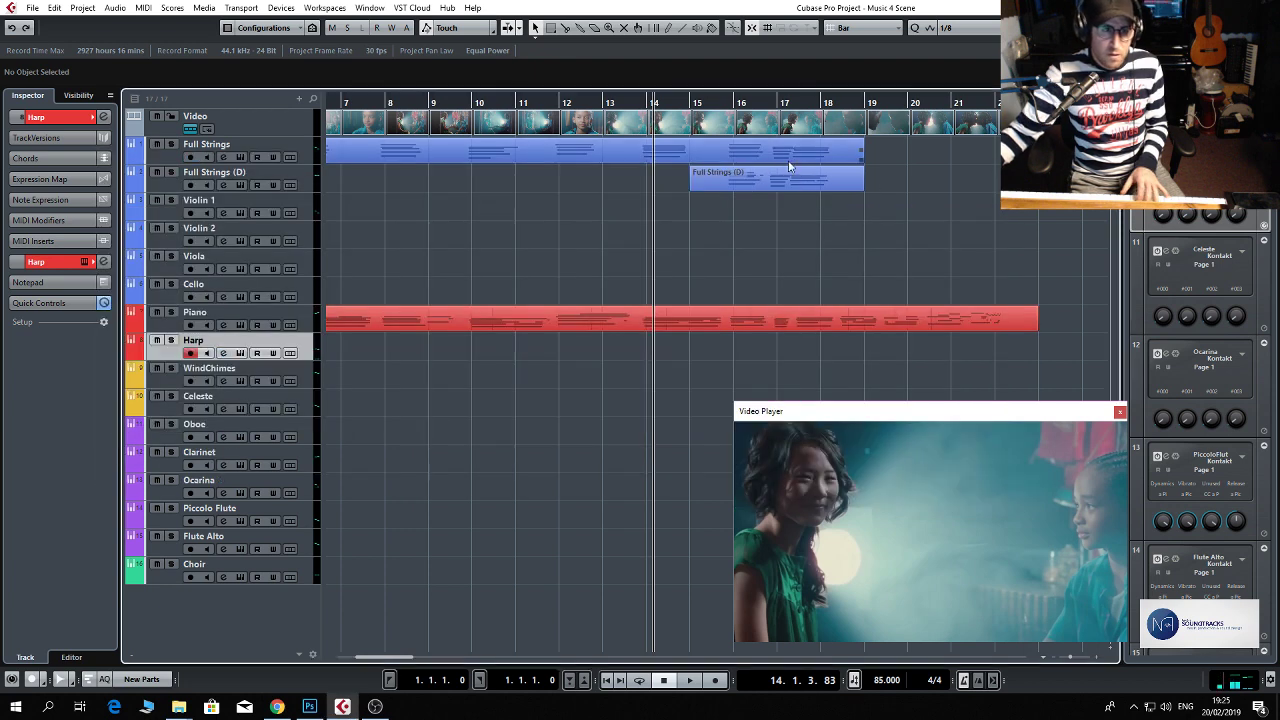
Record a harp performance on the Harp track from bar 11 to about bar 12.
key("KP_0")
key("KP_Multiply")
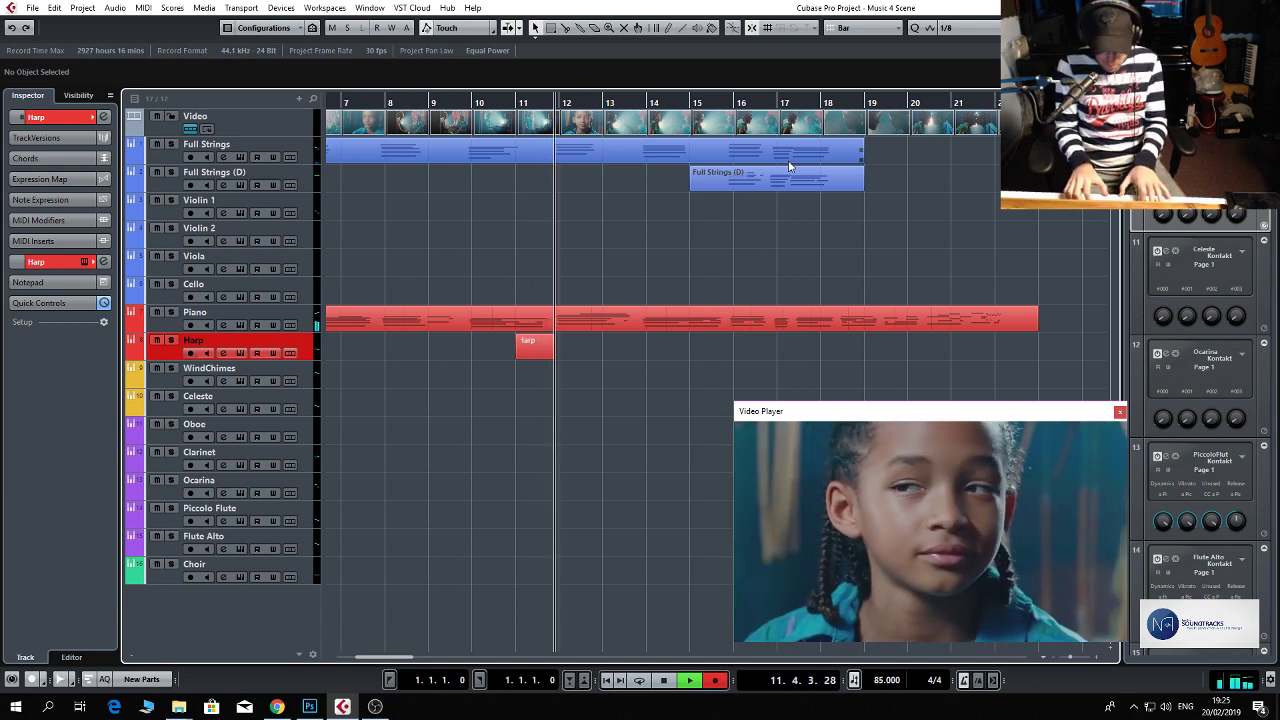
key("KP_0")
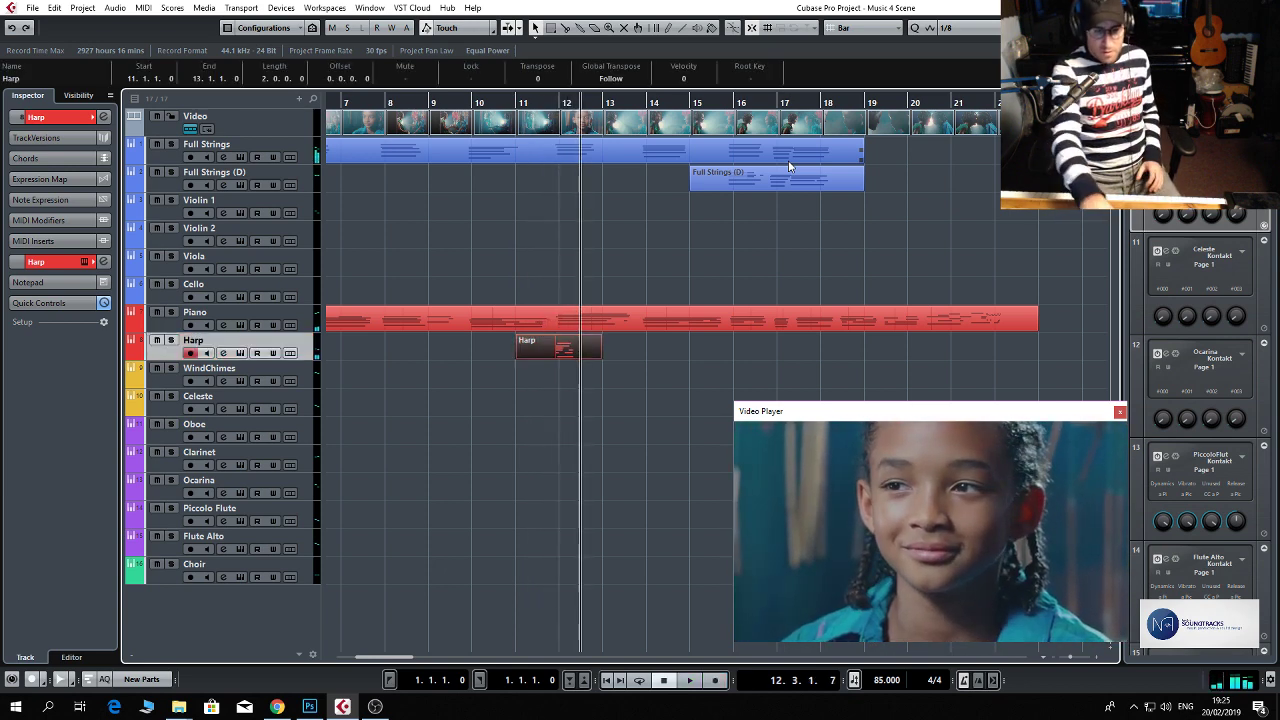
Replace the harp take with a new harp recording from bar 11 to about bar 19.
key("KP_0")
key("KP_Multiply")
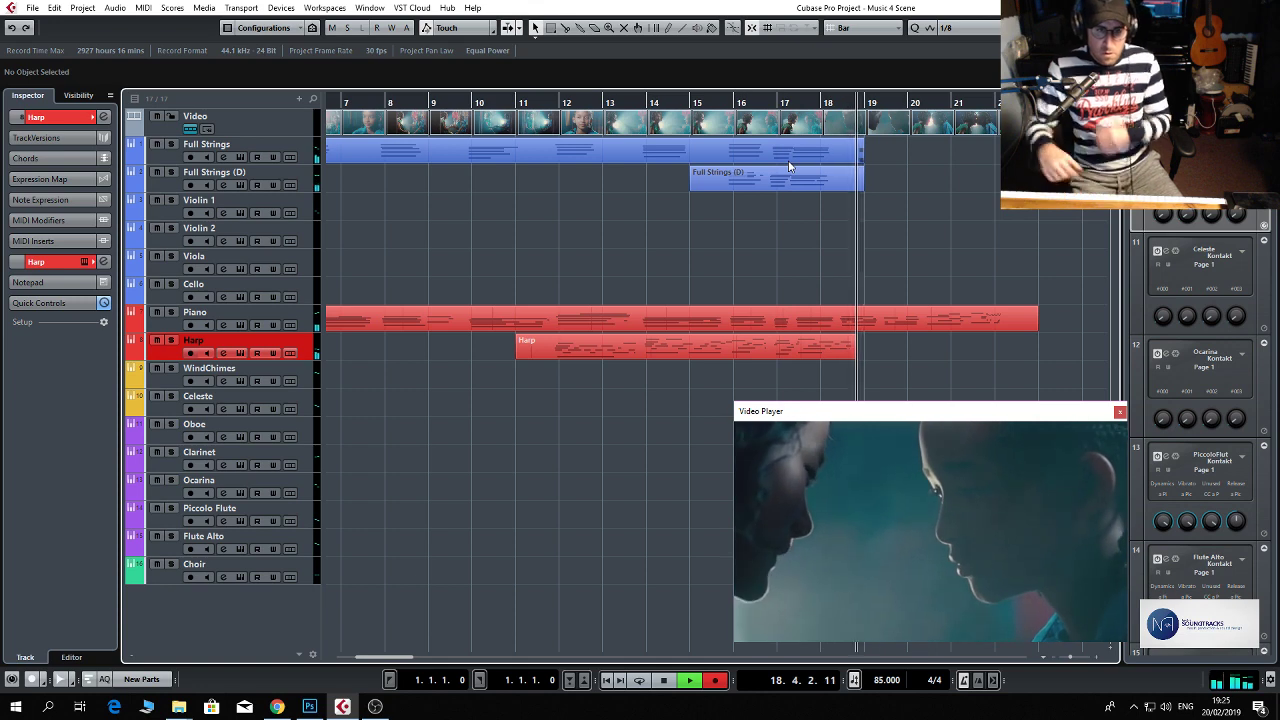
key("space")
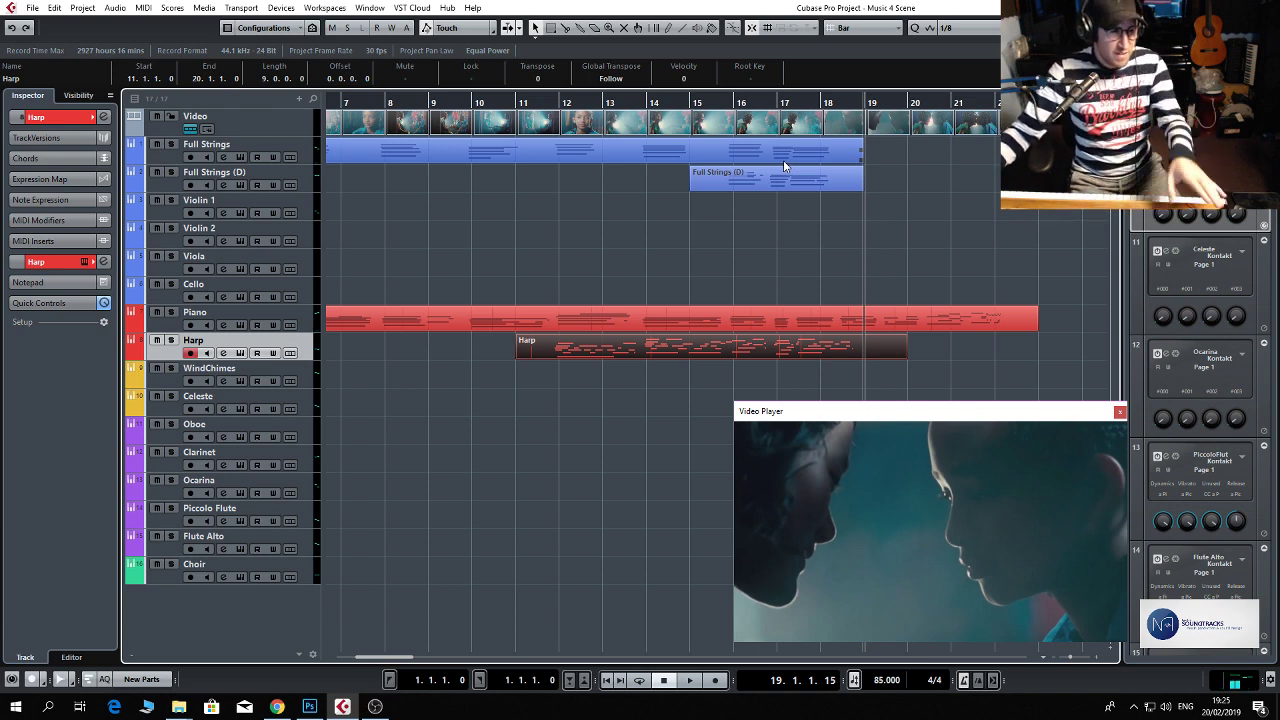
Record a sustained C5 on the Violin 1 track from the project start to about bar 15.
left_click(307, 370)
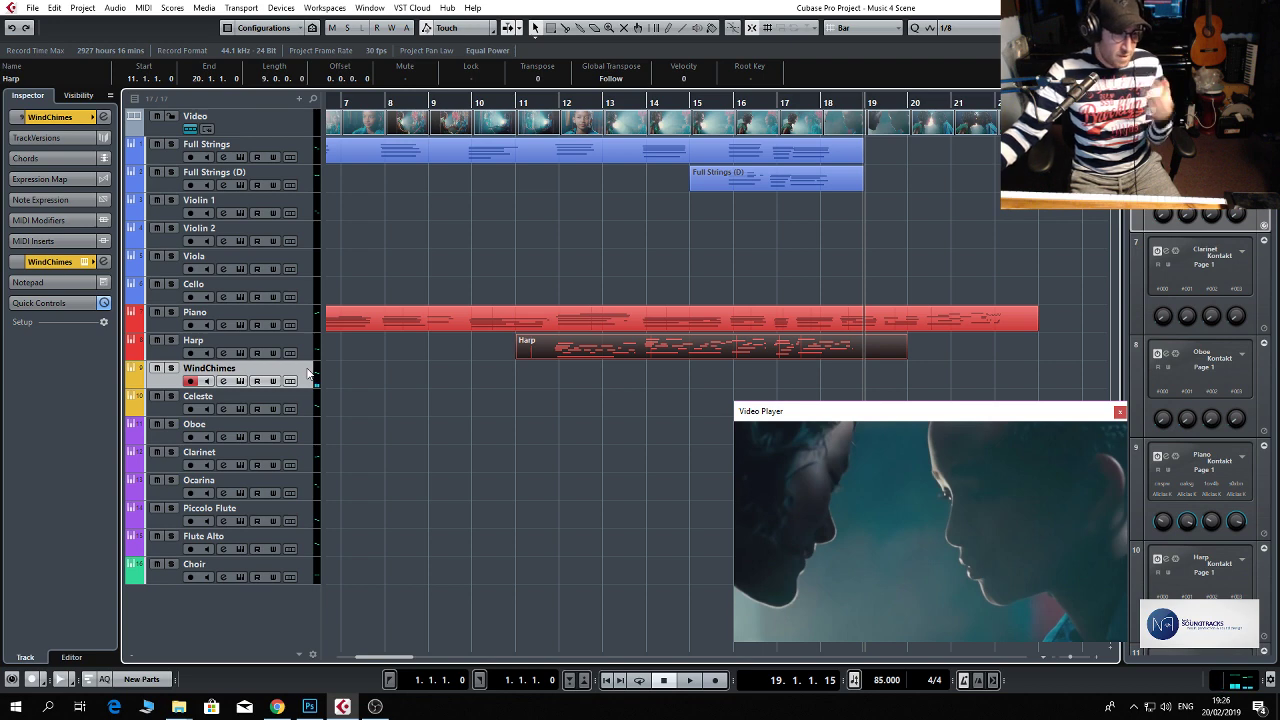
left_click(307, 392)
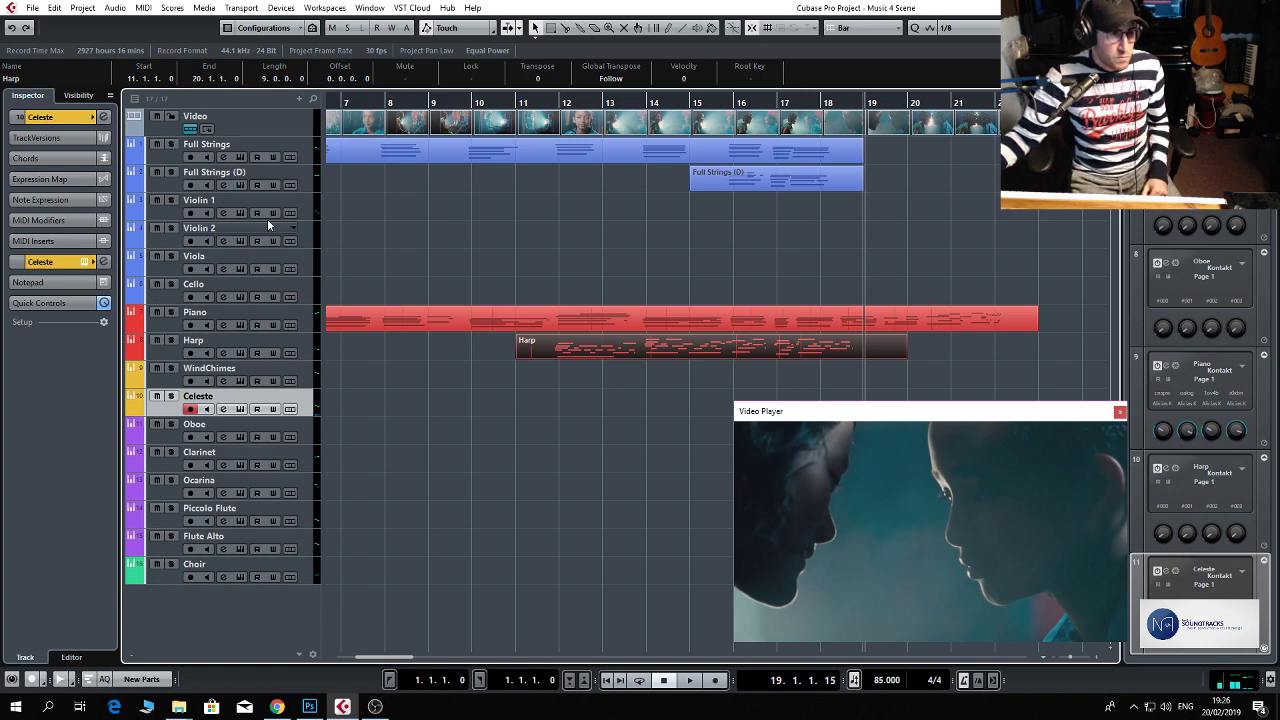
left_click(300, 205)
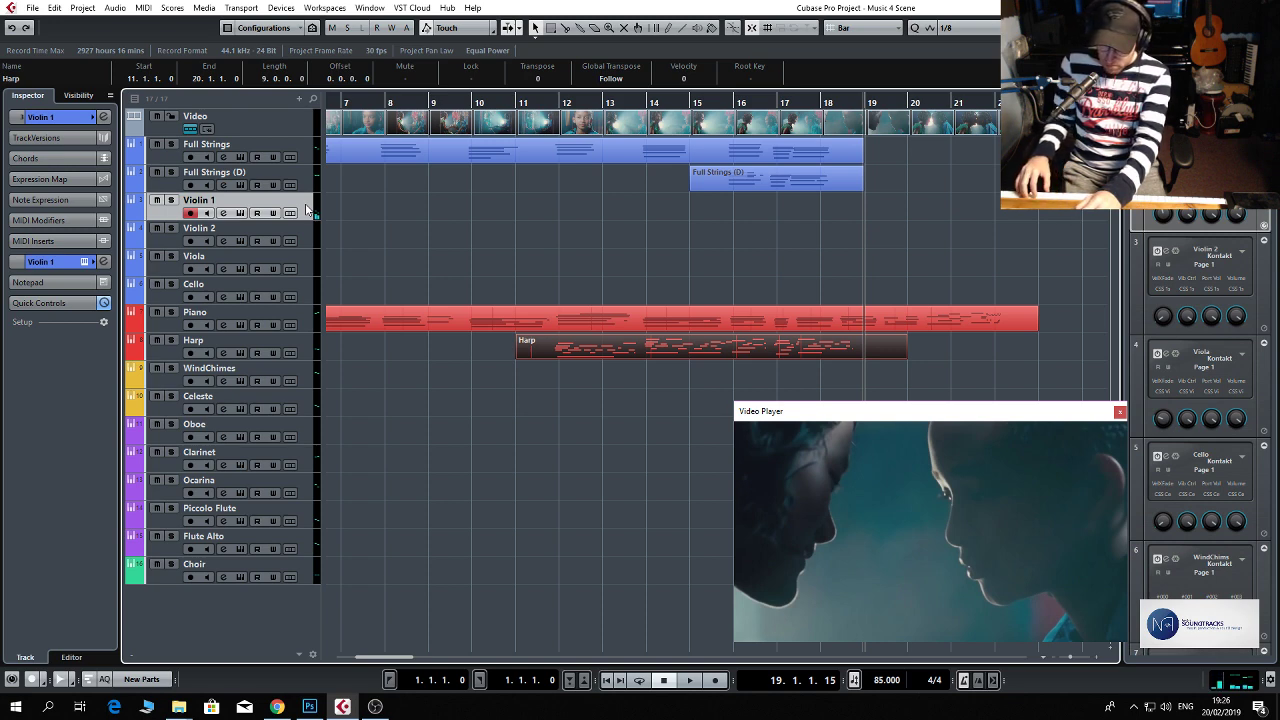
key("Home")
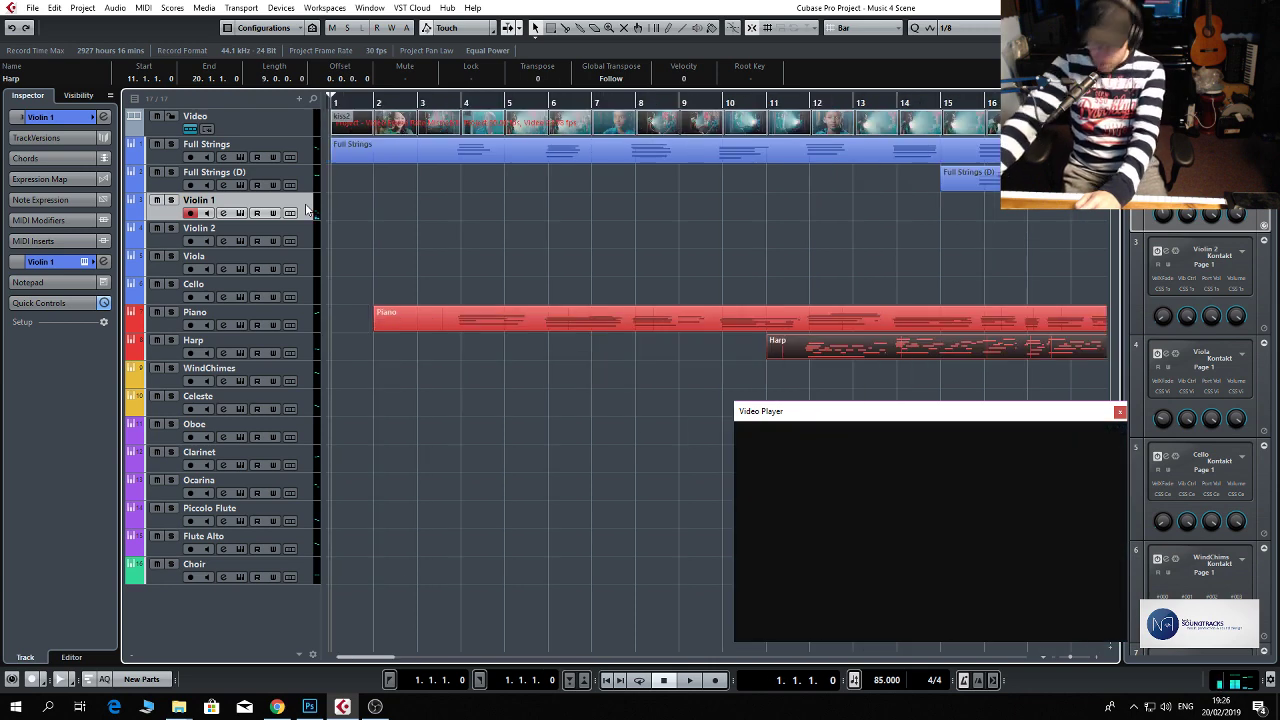
left_click(306, 206)
key("KP_Multiply")
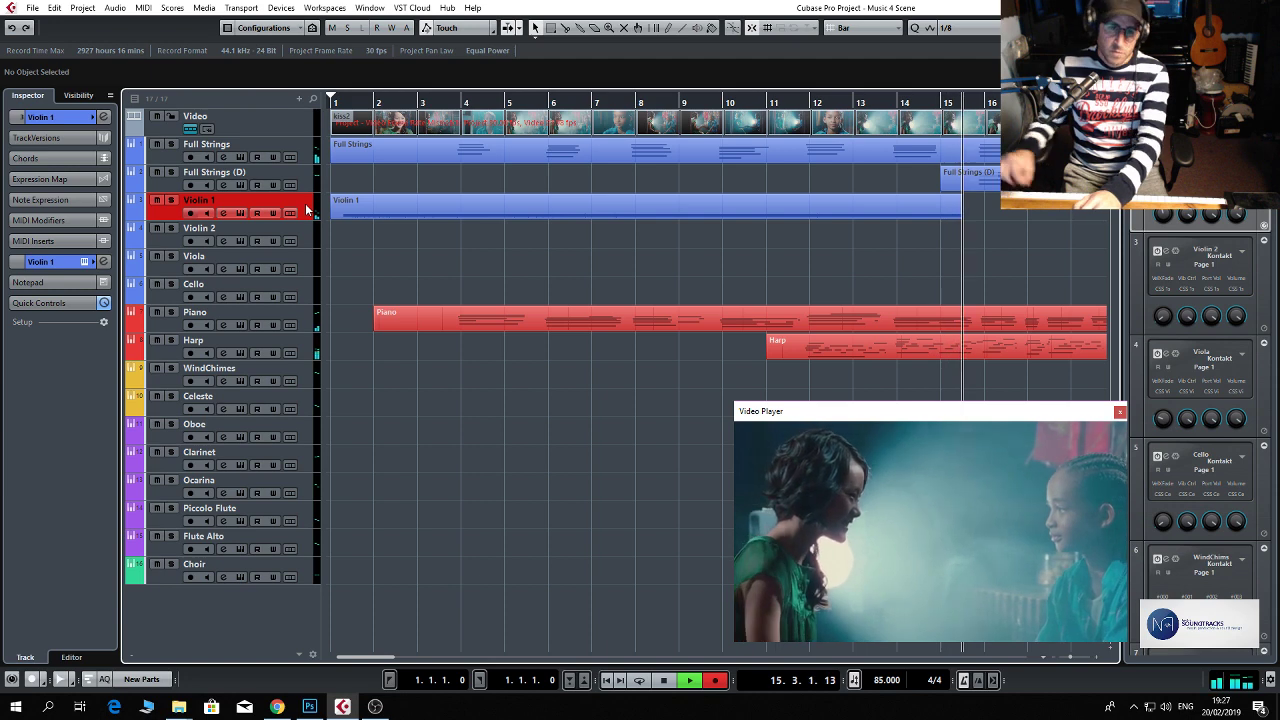
key("space")
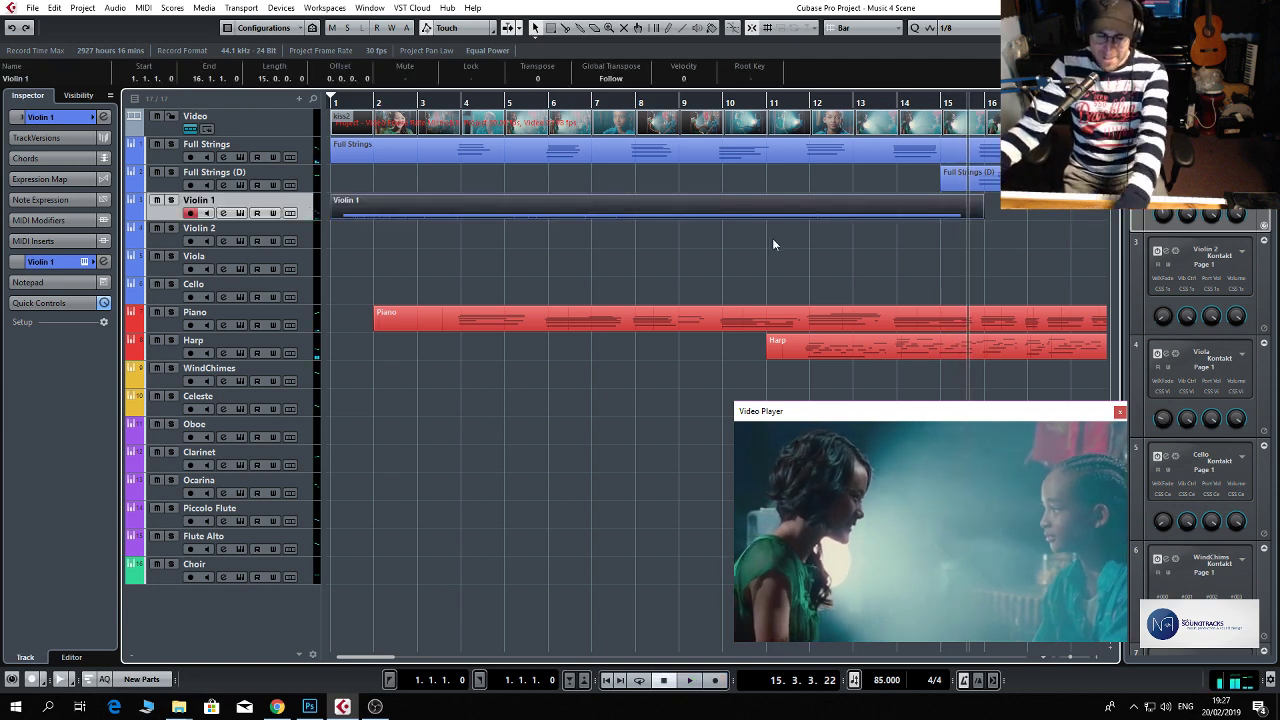
Extend the Violin 1 part to bar 21 and lengthen its sustained note to about bar 19.
key("g")
key("g")
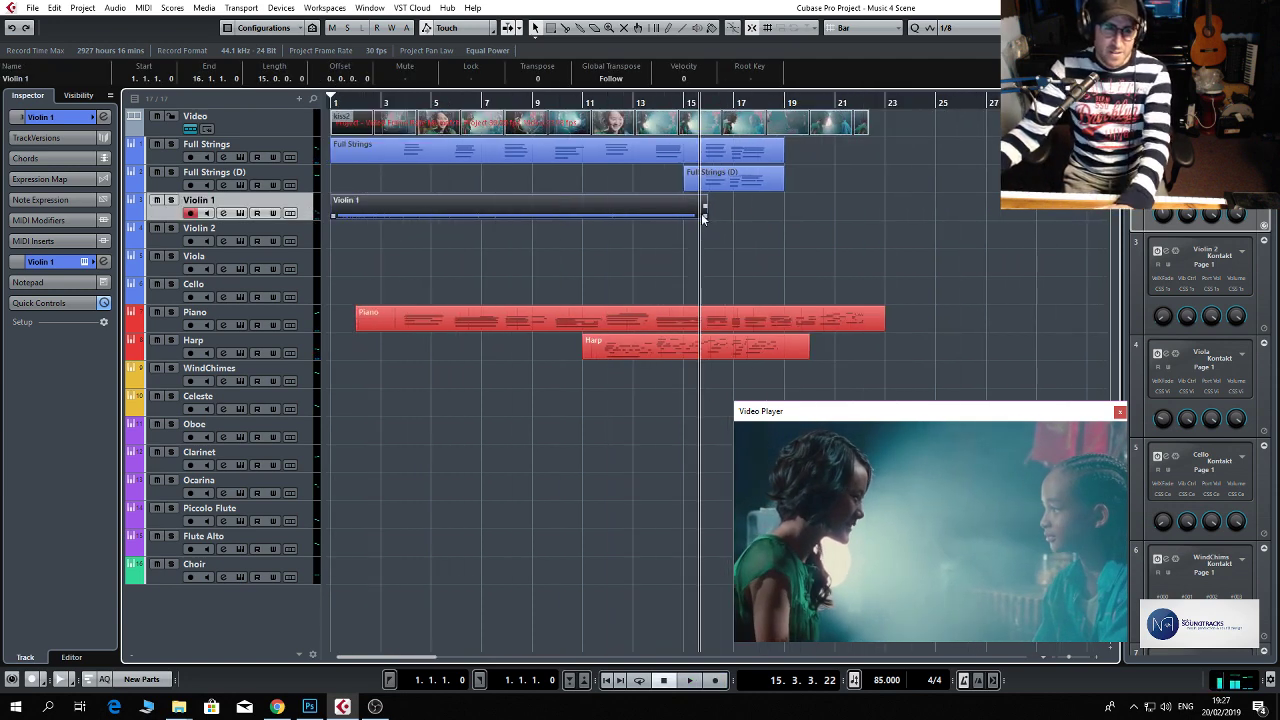
left_click_drag(703, 216, 834, 216)
double_click(748, 216)
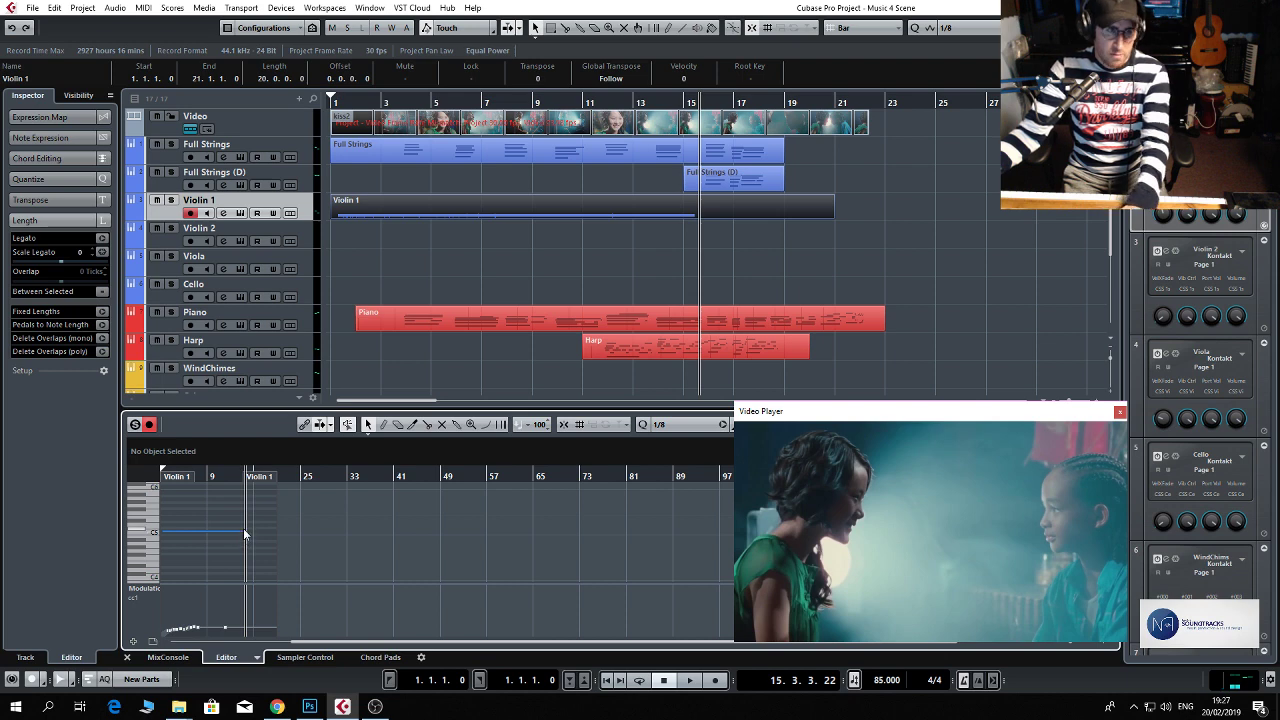
left_click_drag(247, 533, 268, 532)
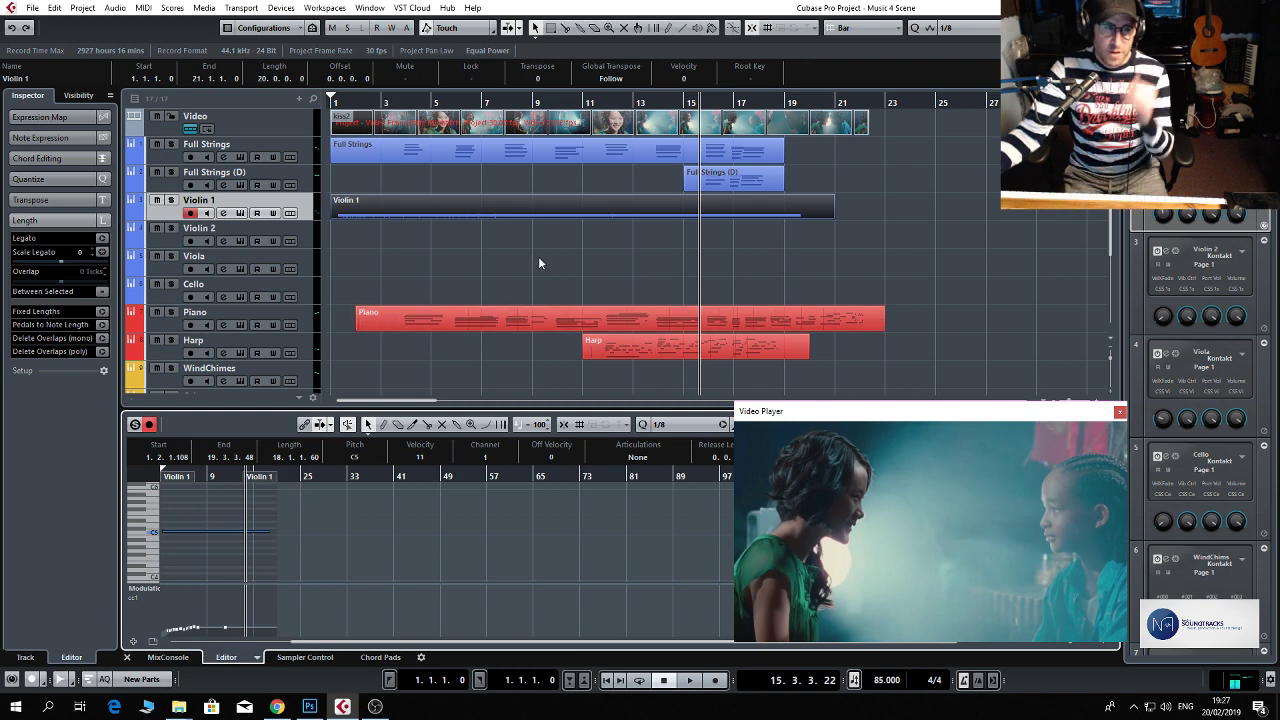
Select the Choir track for recording and place the playhead at bar 11.
left_click(307, 237)
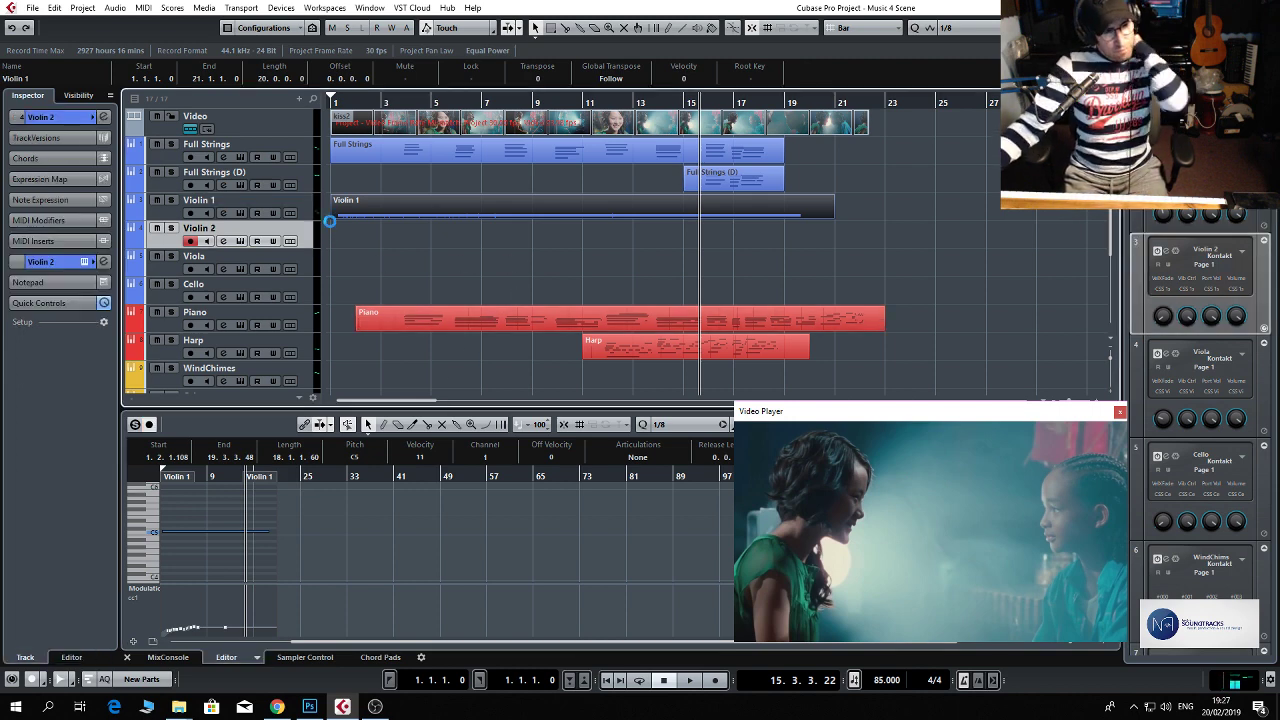
scroll(405, 267, "down", 4)
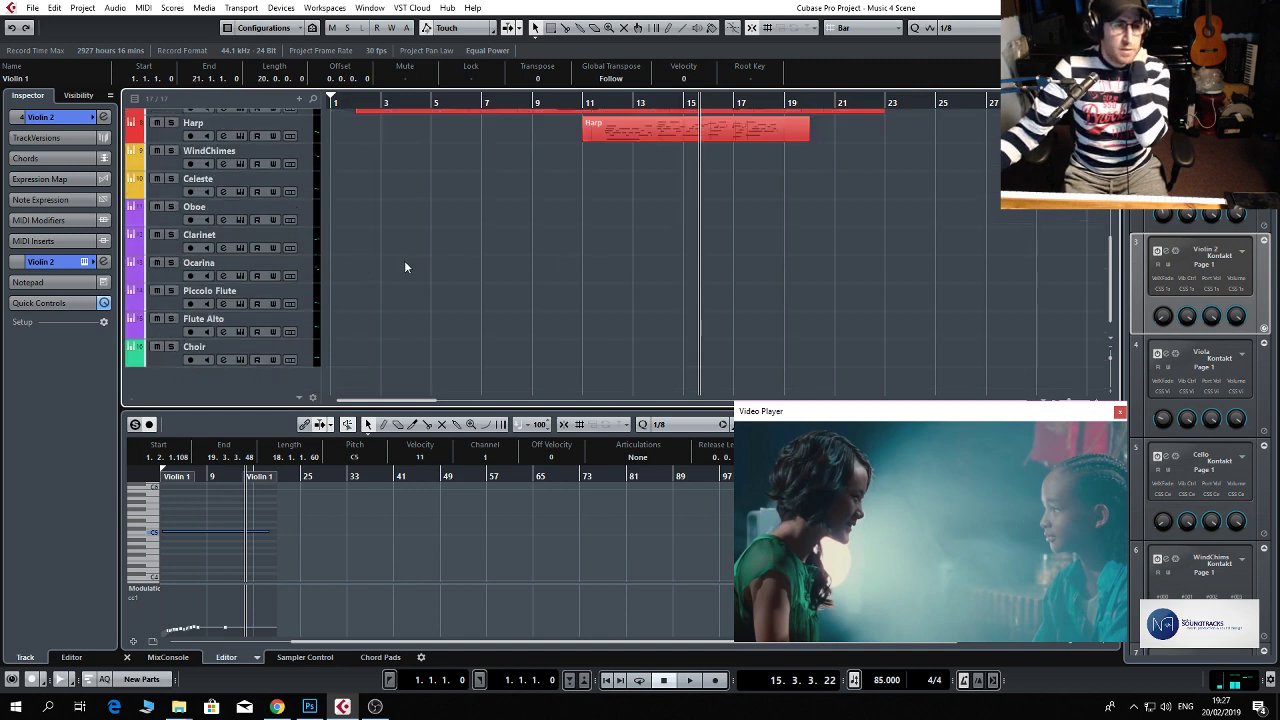
left_click(306, 349)
scroll(510, 245, "up", 3)
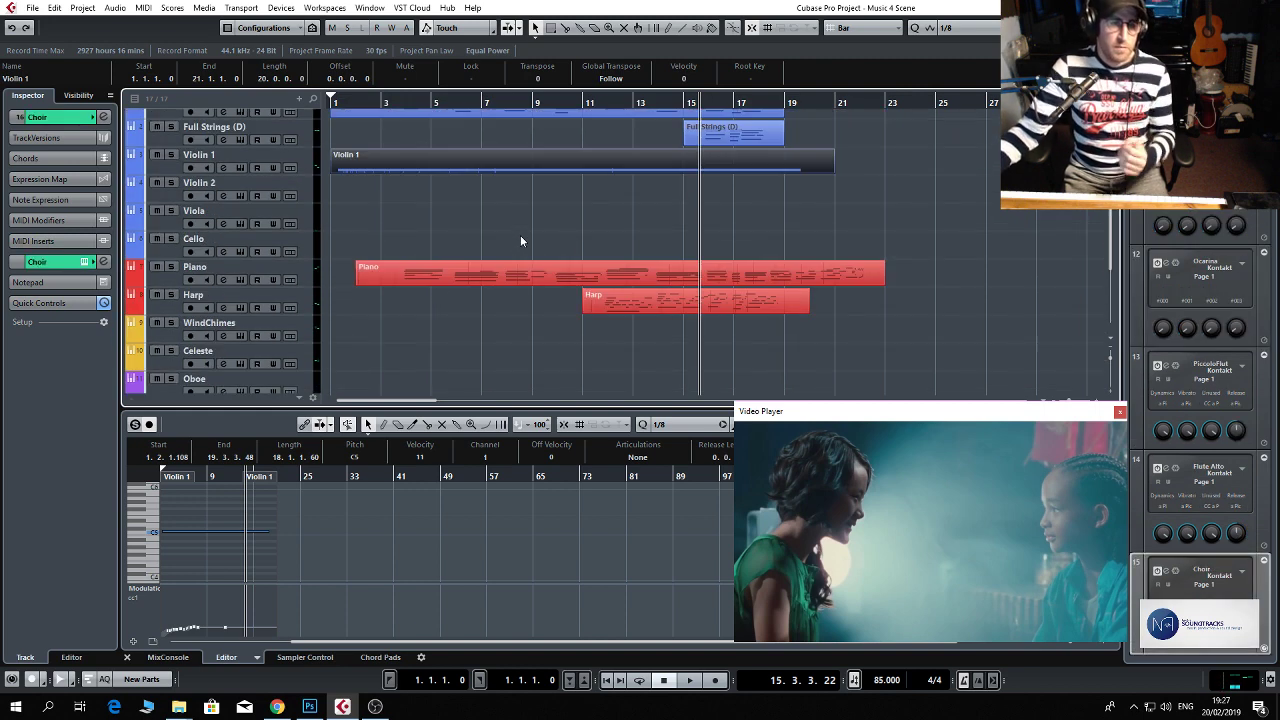
left_click(574, 102)
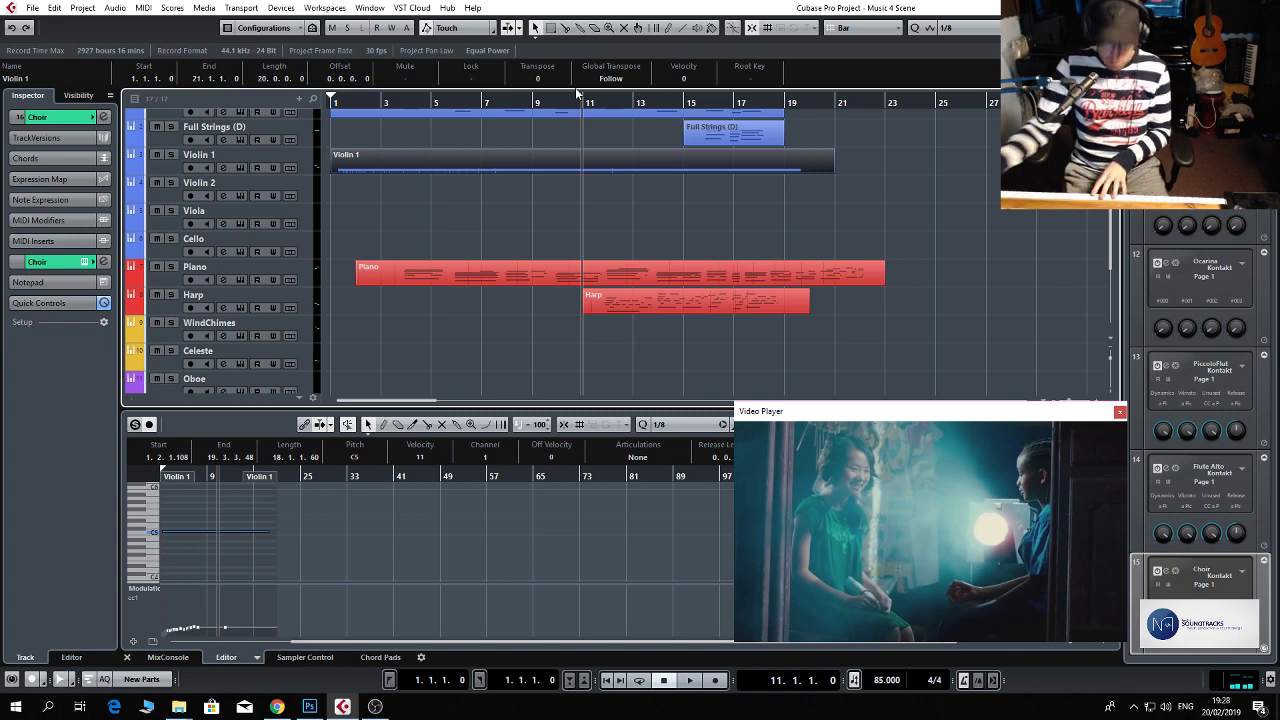
Insert the ValhallaVintageVerb_x64 reverb on the Choir channel, set its mix to 35.6 %, lower the channel volume, and close the channel settings.
scroll(243, 272, "down", 5)
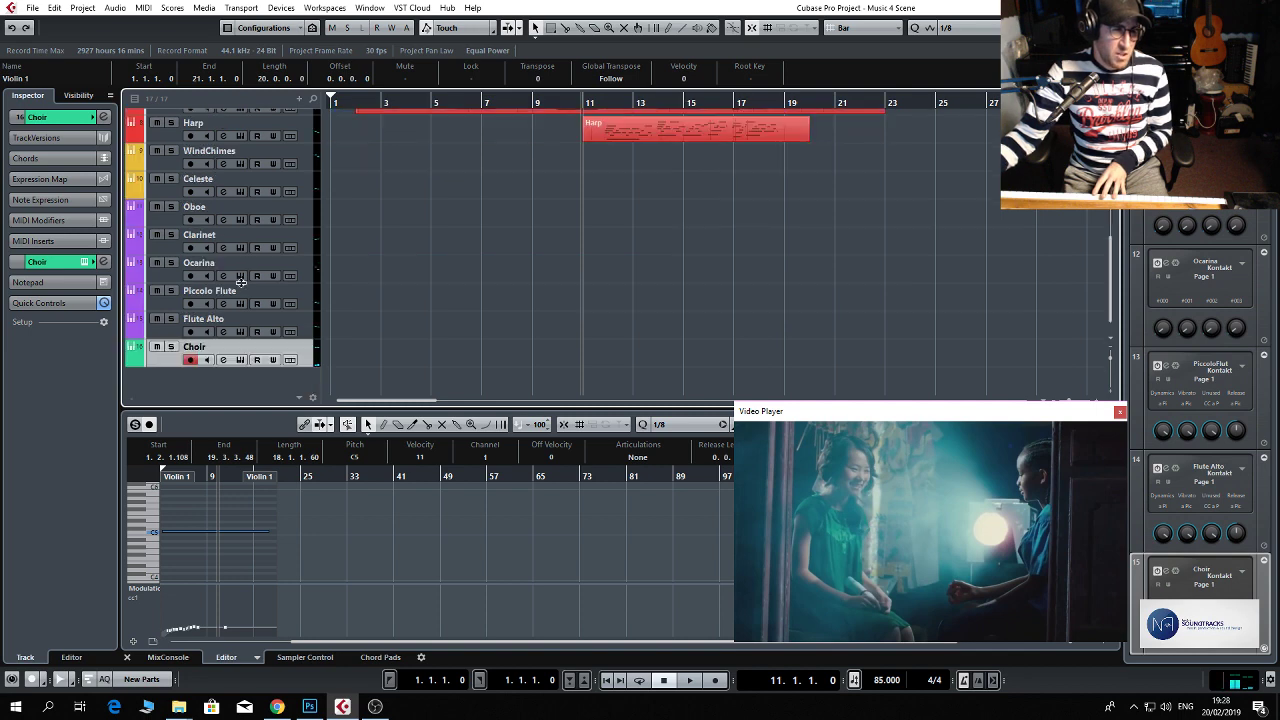
left_click(223, 362)
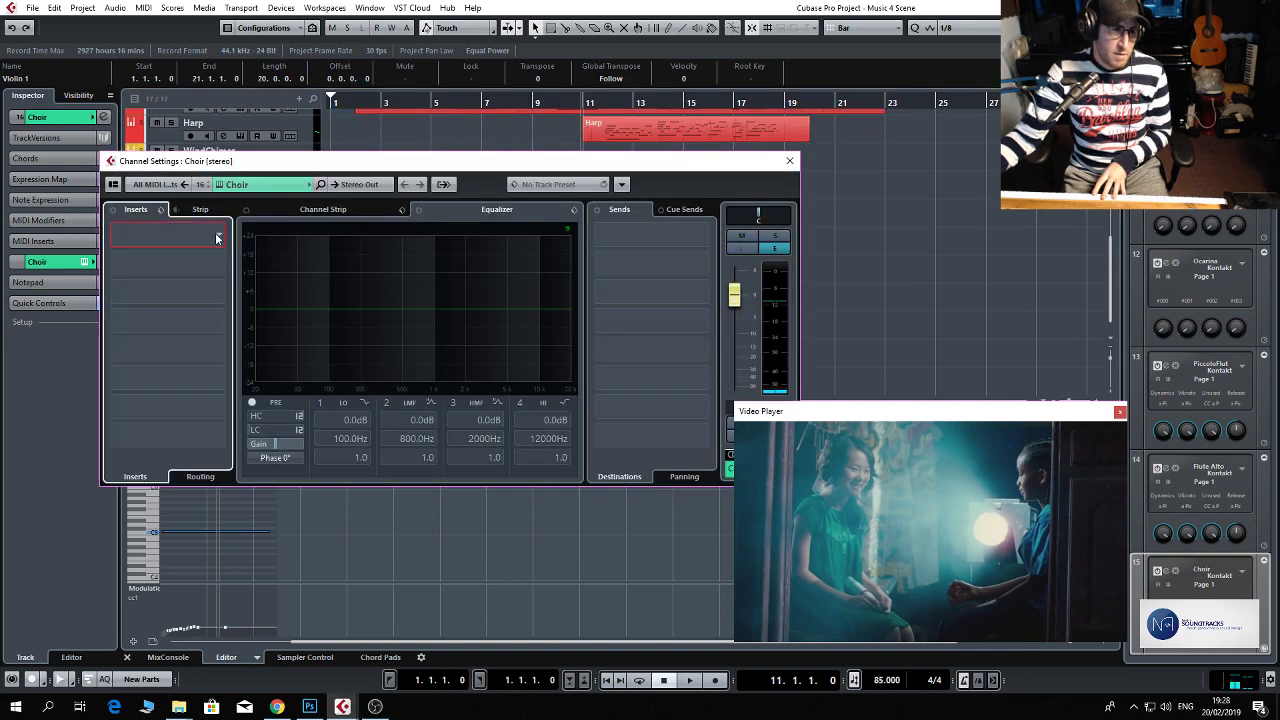
left_click(218, 238)
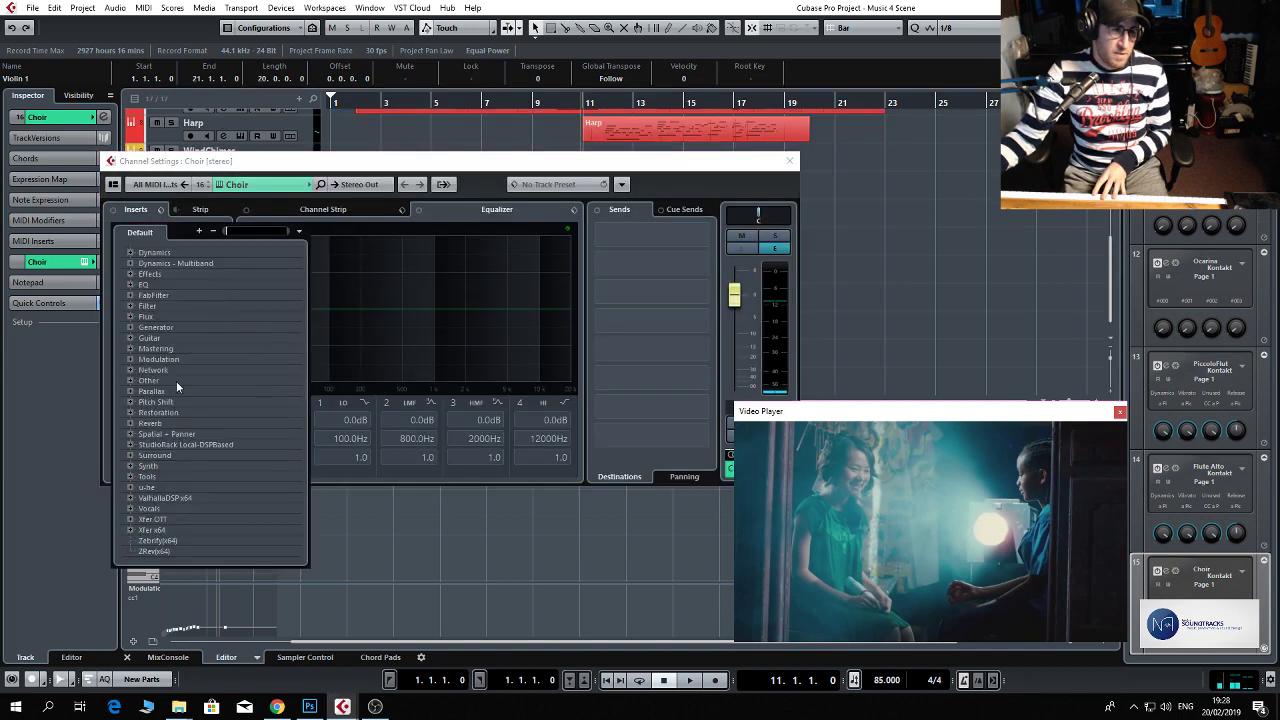
left_click(164, 498)
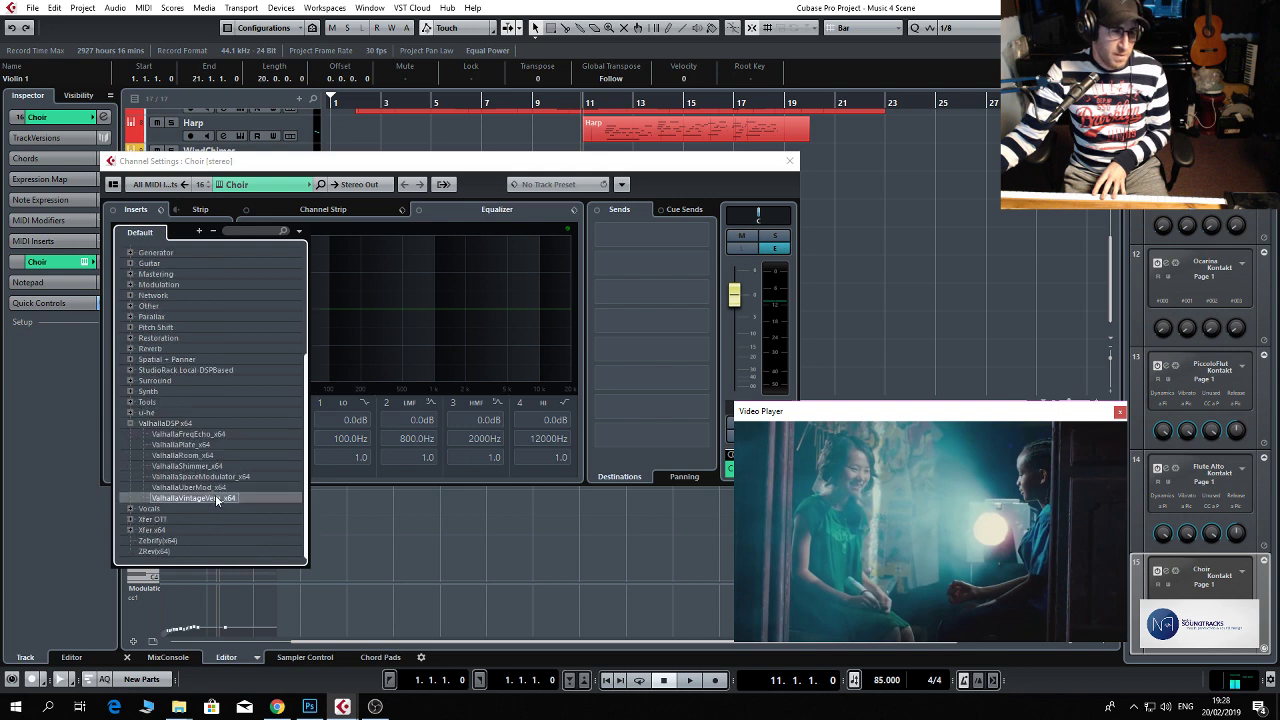
left_click(215, 494)
left_click_drag(378, 340, 385, 441)
left_click_drag(371, 343, 371, 345)
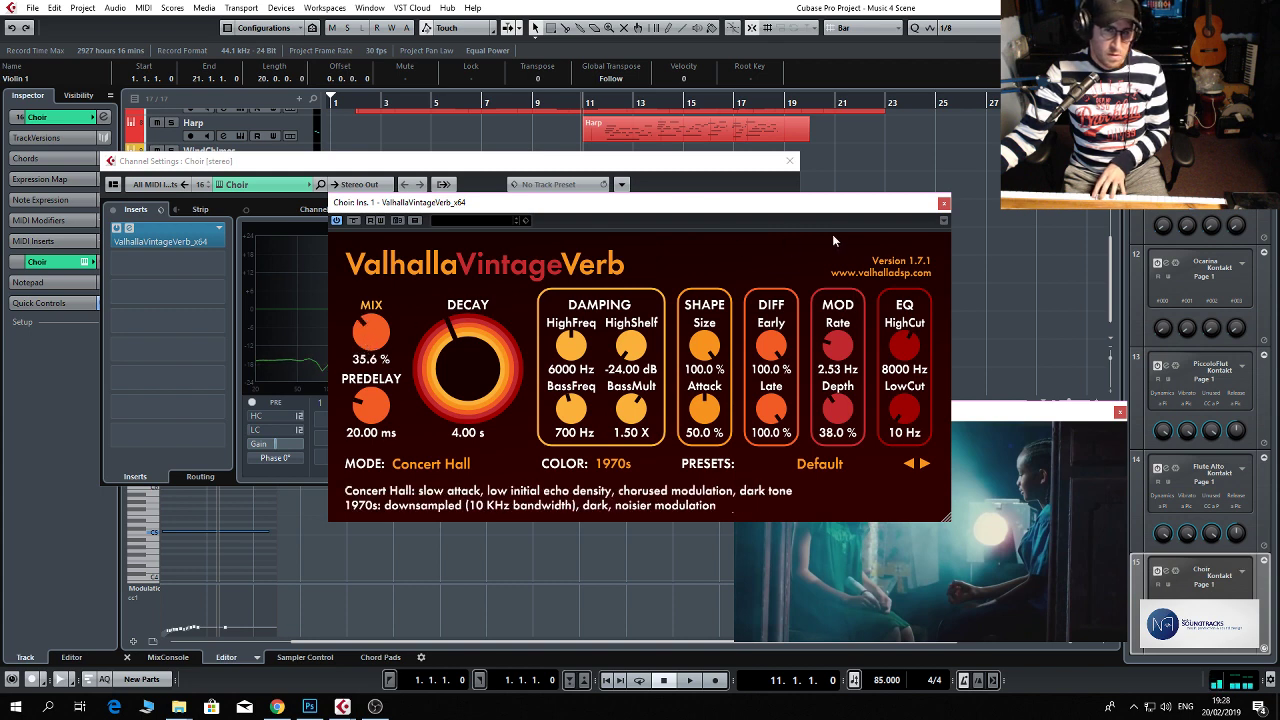
left_click(943, 203)
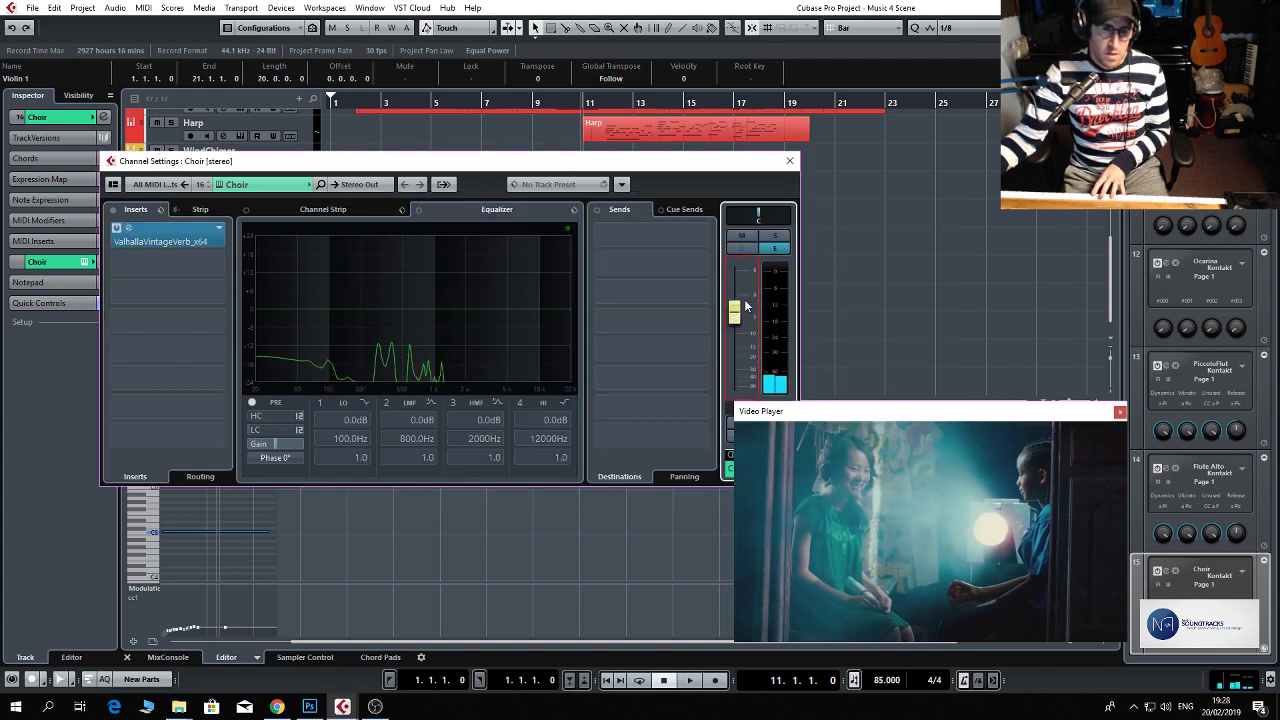
left_click(790, 161)
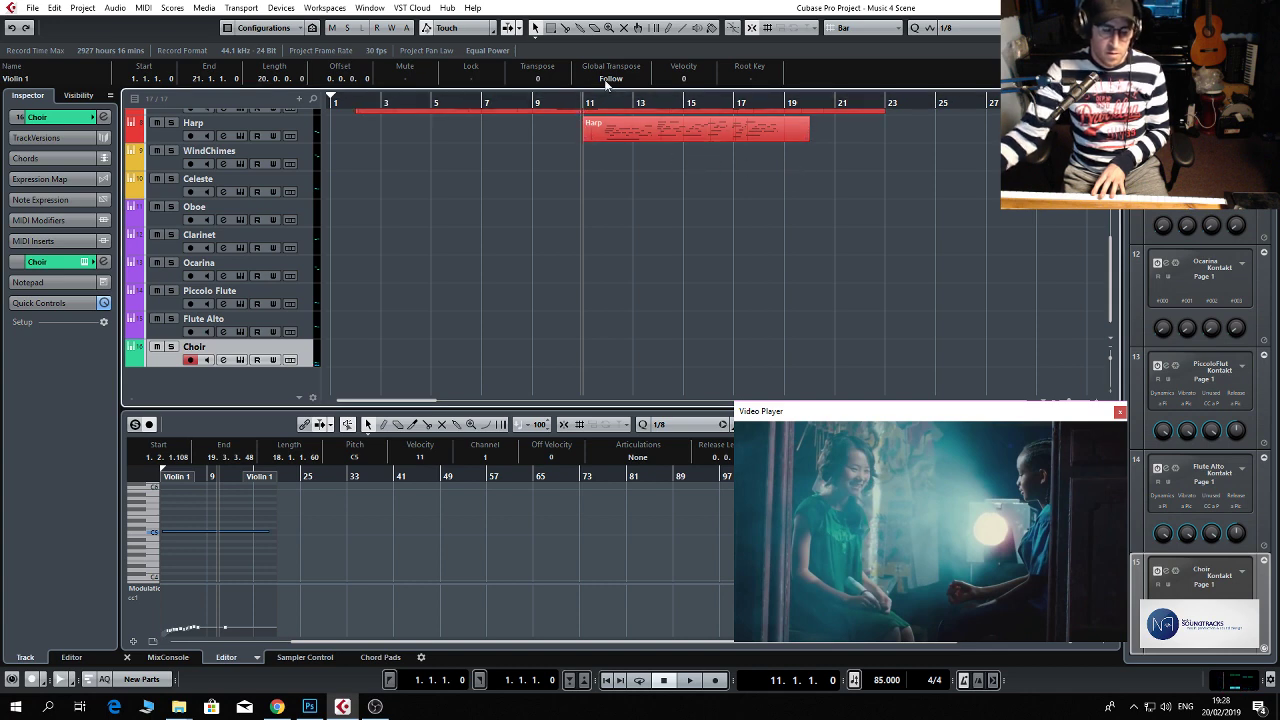
Play back from bar 11 to about bar 15 while trying the choir, and raise the Choir channel volume slightly.
key("space")
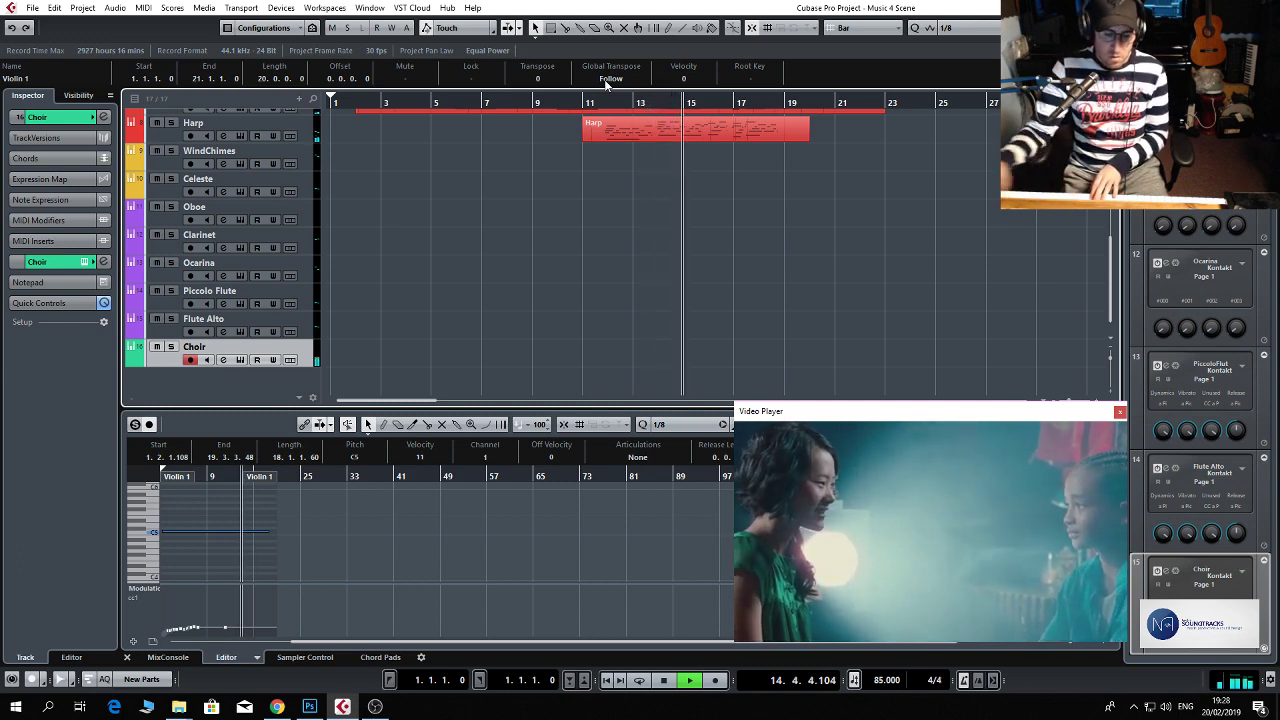
key("space")
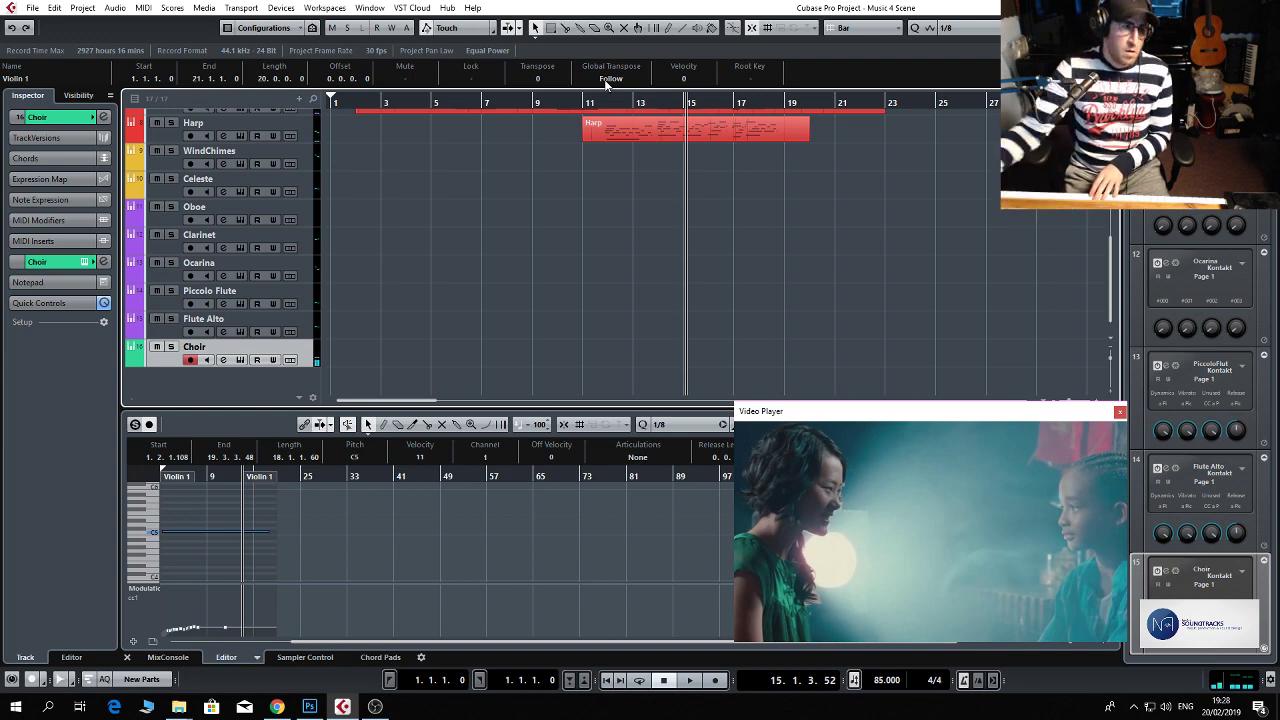
left_click(219, 361)
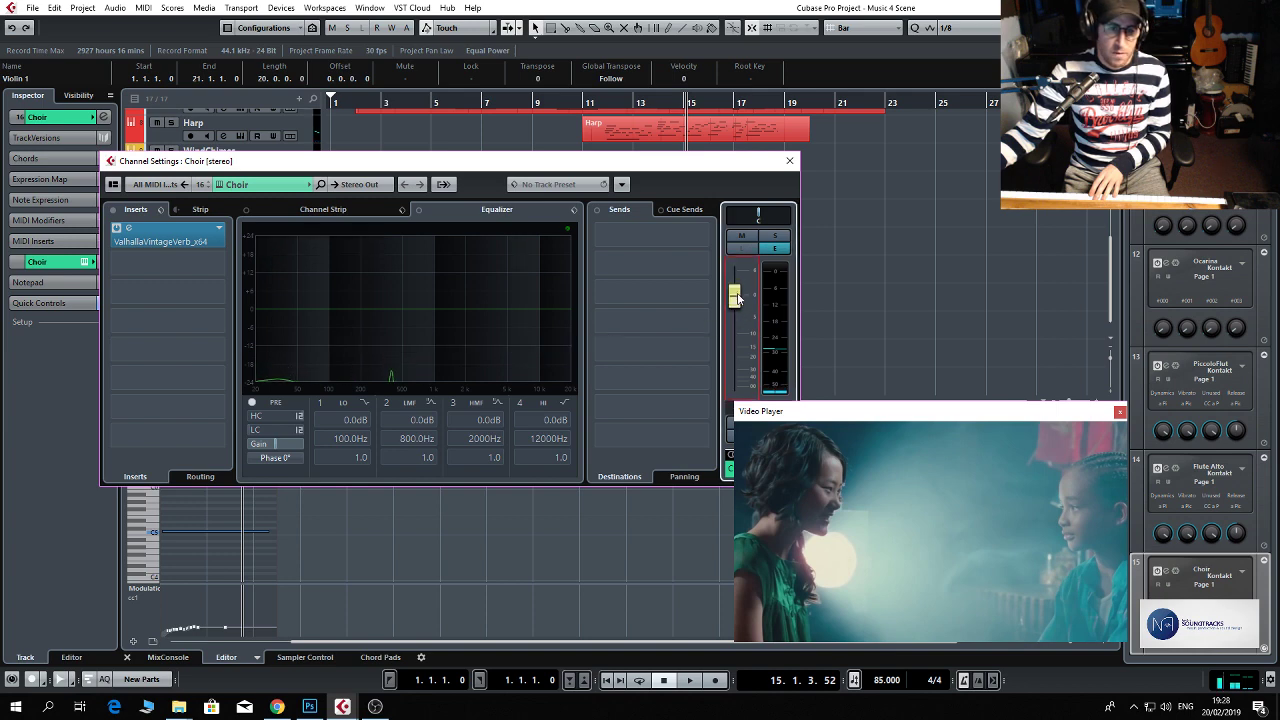
left_click(789, 161)
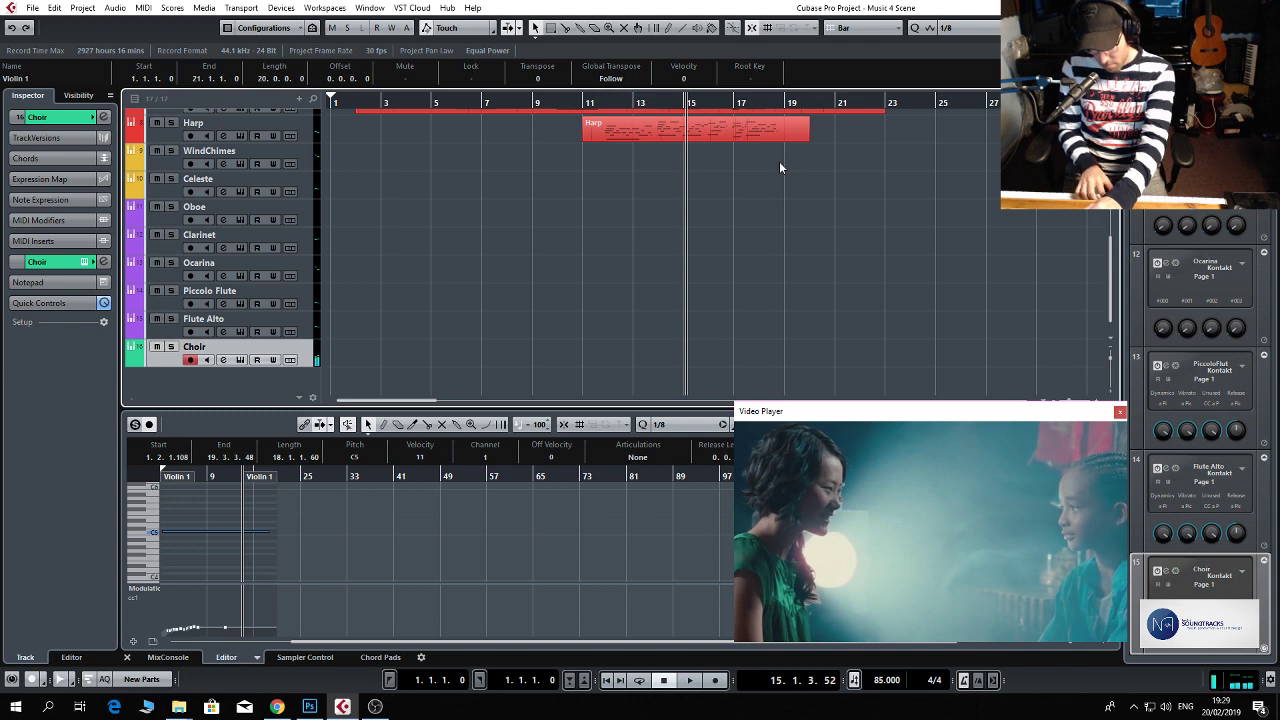
Try two choir takes from bar 11, one to about bar 14 and one to about bar 18, deleting each recorded part.
key("KP_Multiply")
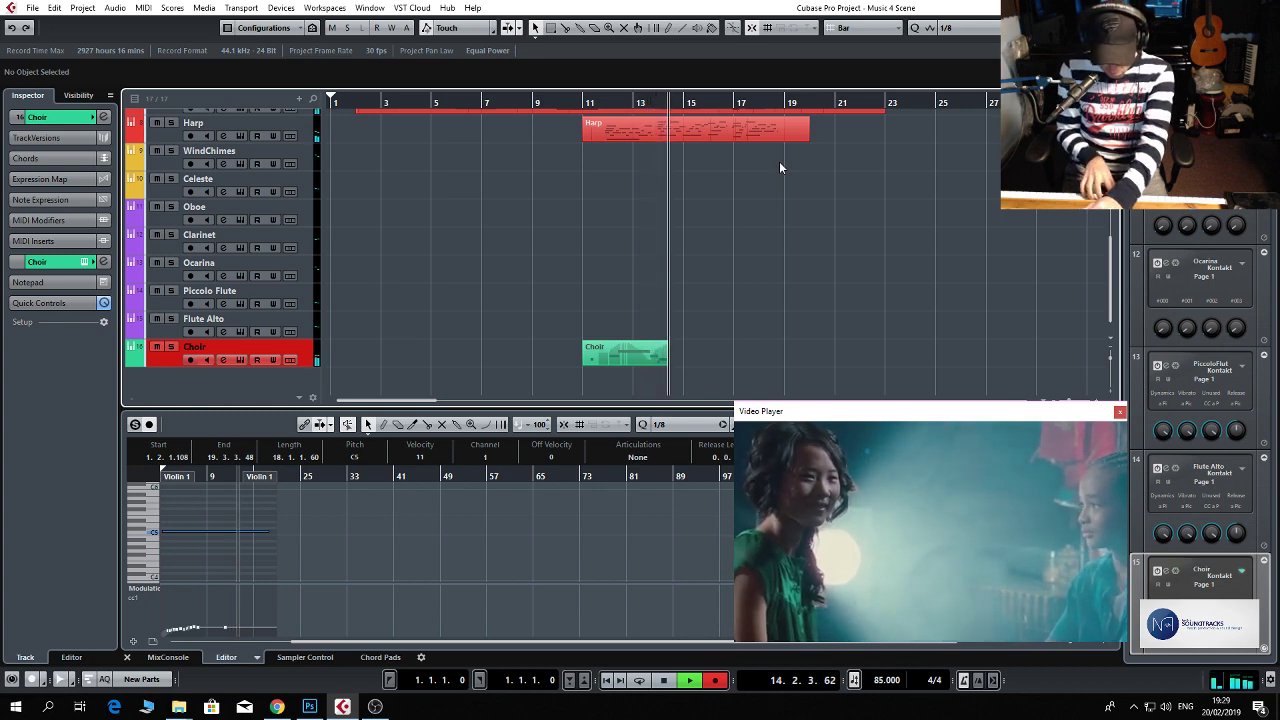
key("space")
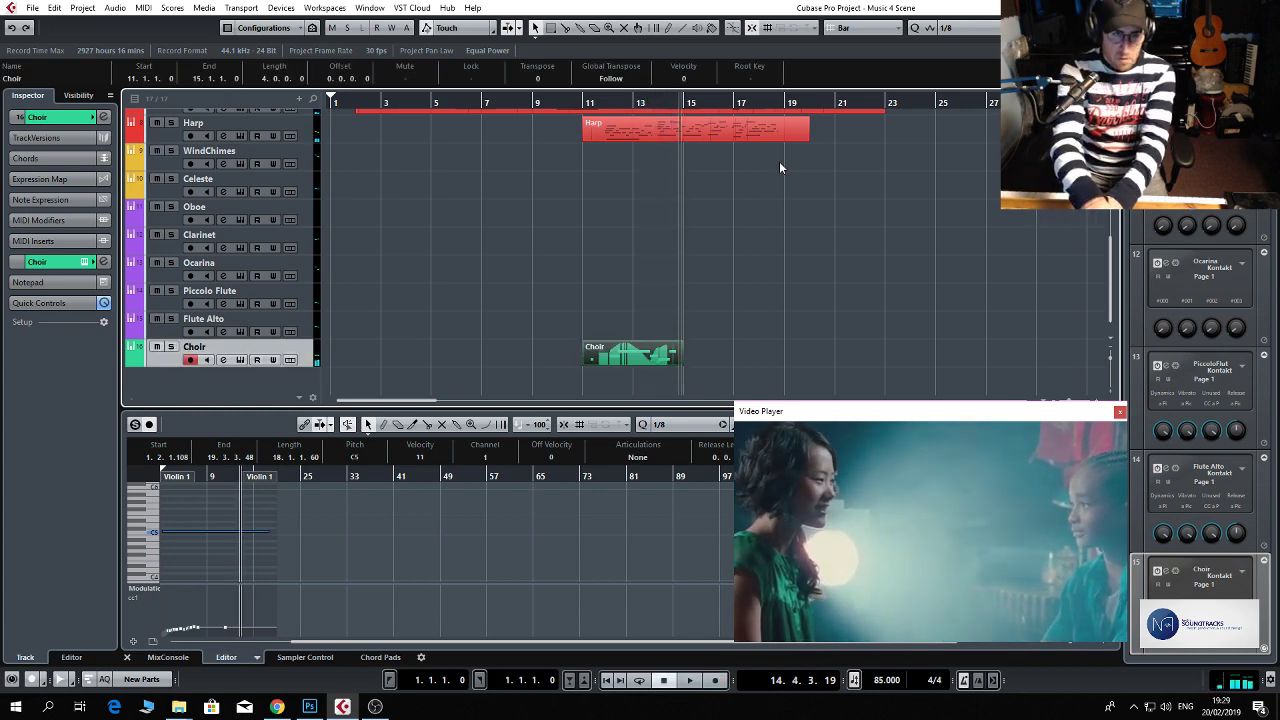
key("Delete")
key("KP_0")
key("KP_Multiply")
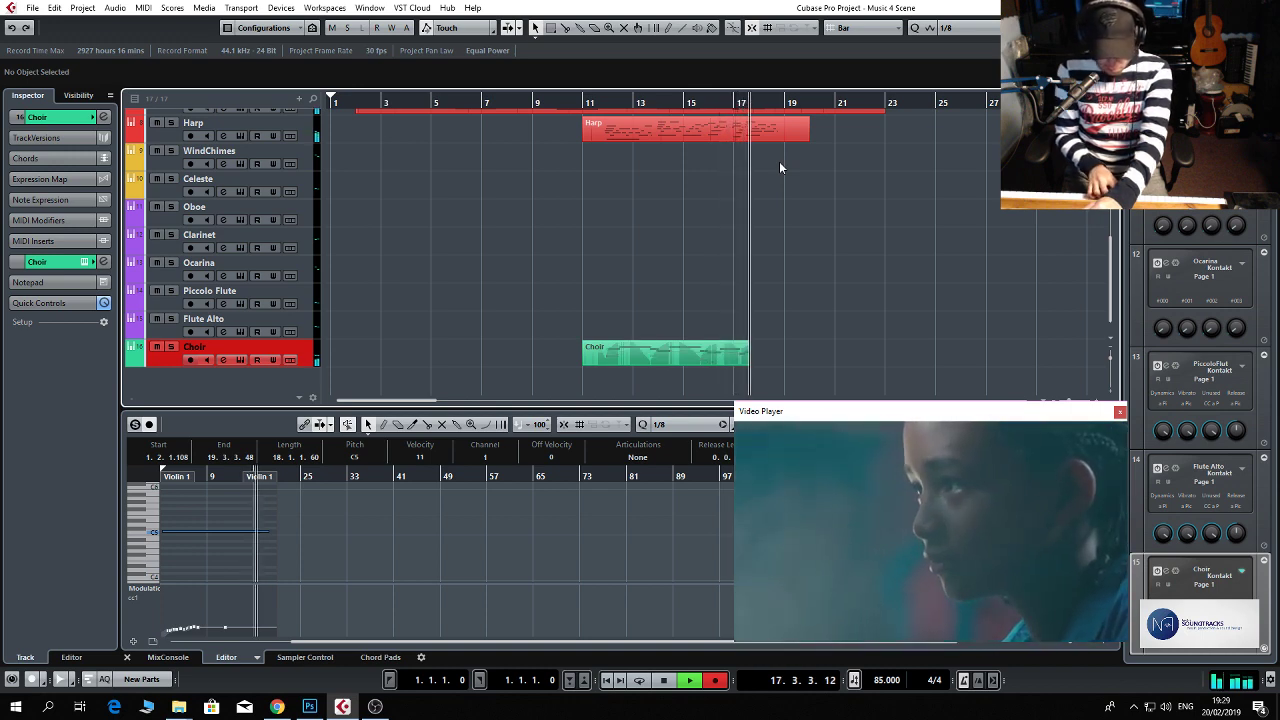
key("space")
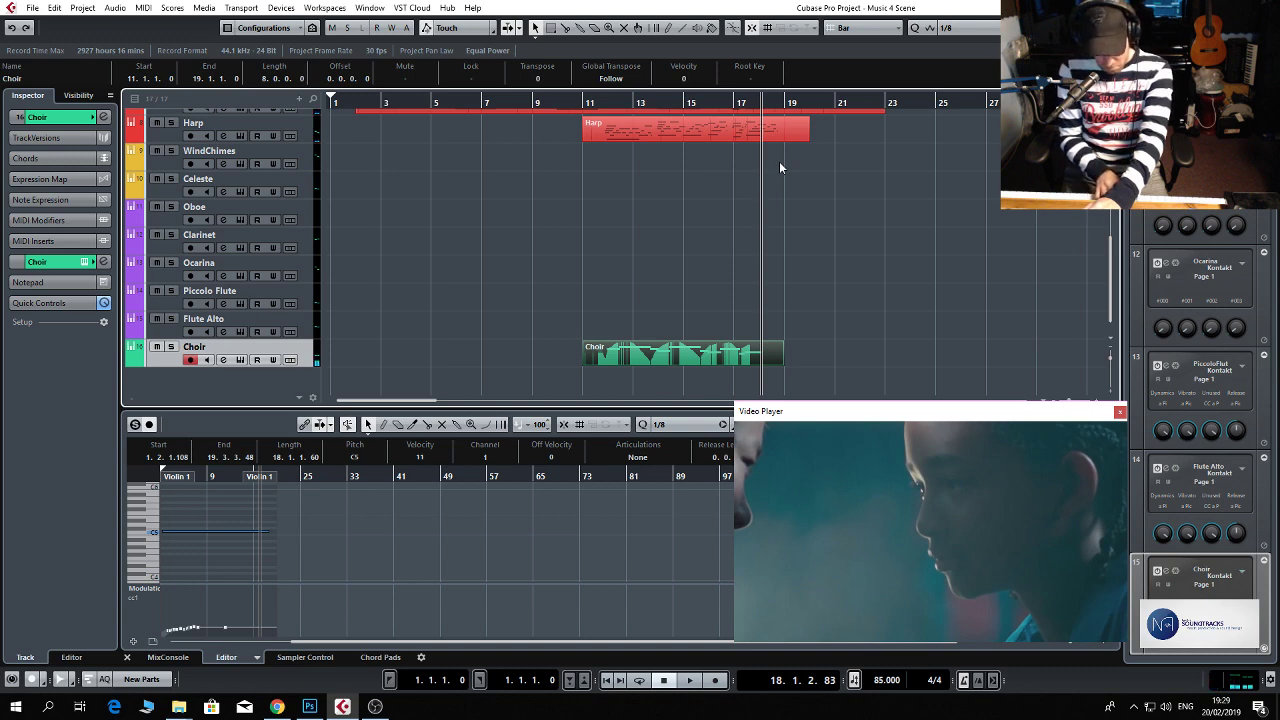
key("Delete")
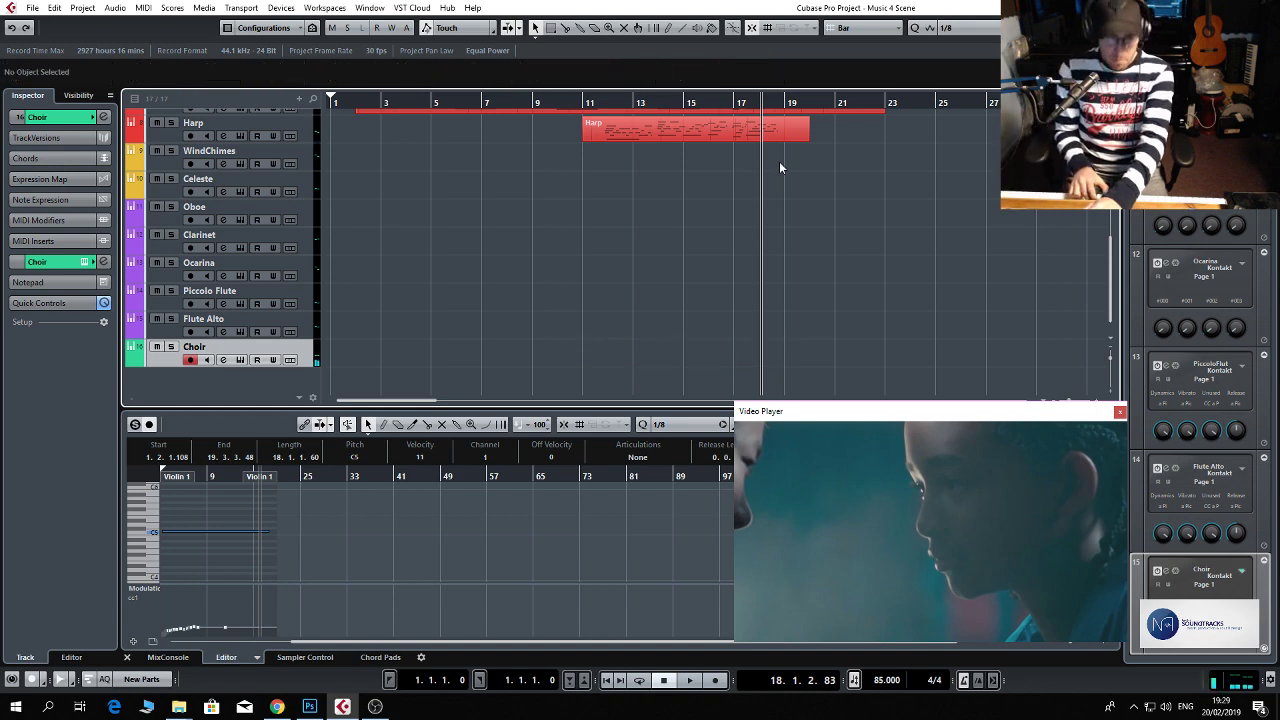
Record a choir performance on the Choir track from bar 11 to about bar 18.
key("KP_1")
key("KP_Multiply")
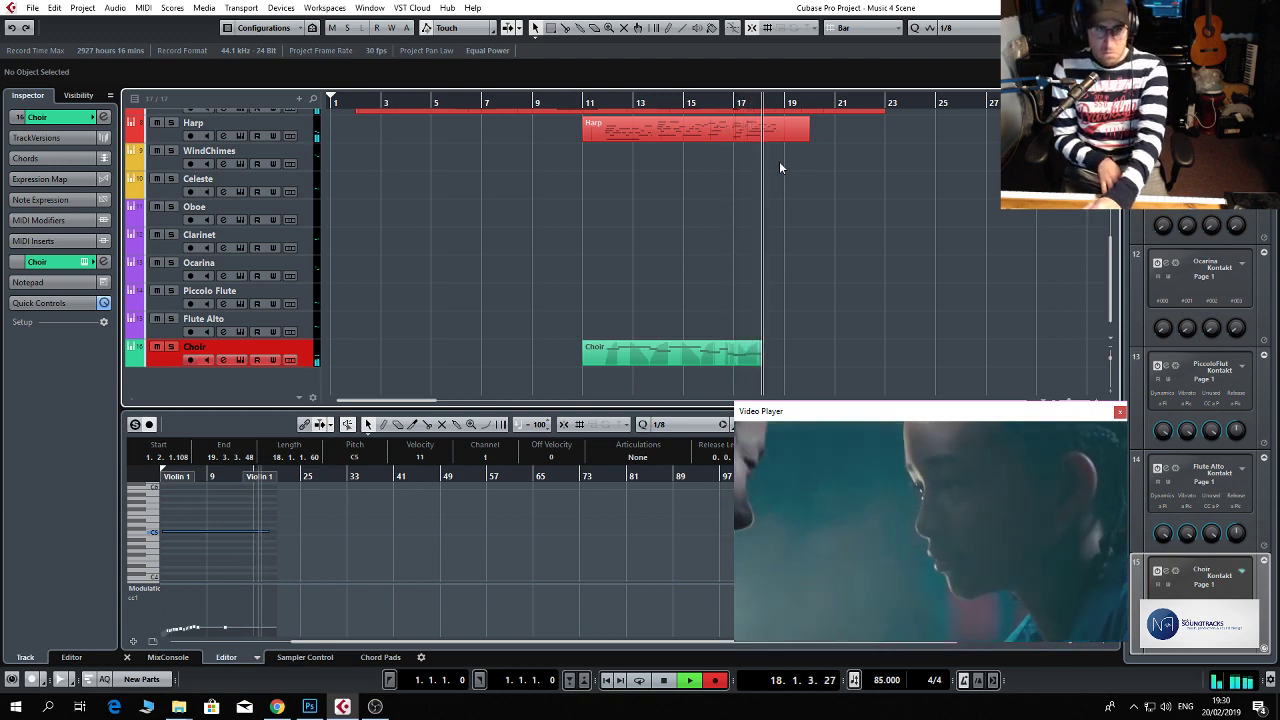
key("space")
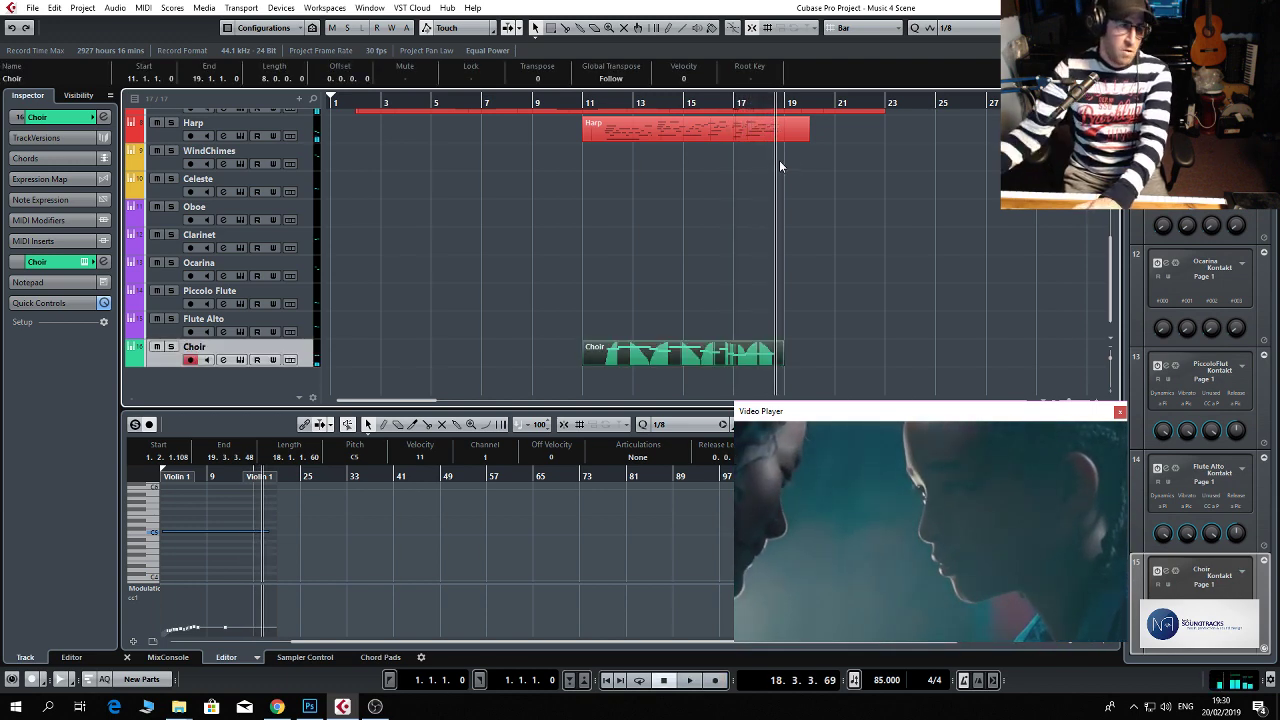
Duplicate the Choir track with its recorded part and select the part on the duplicate.
right_click(303, 348)
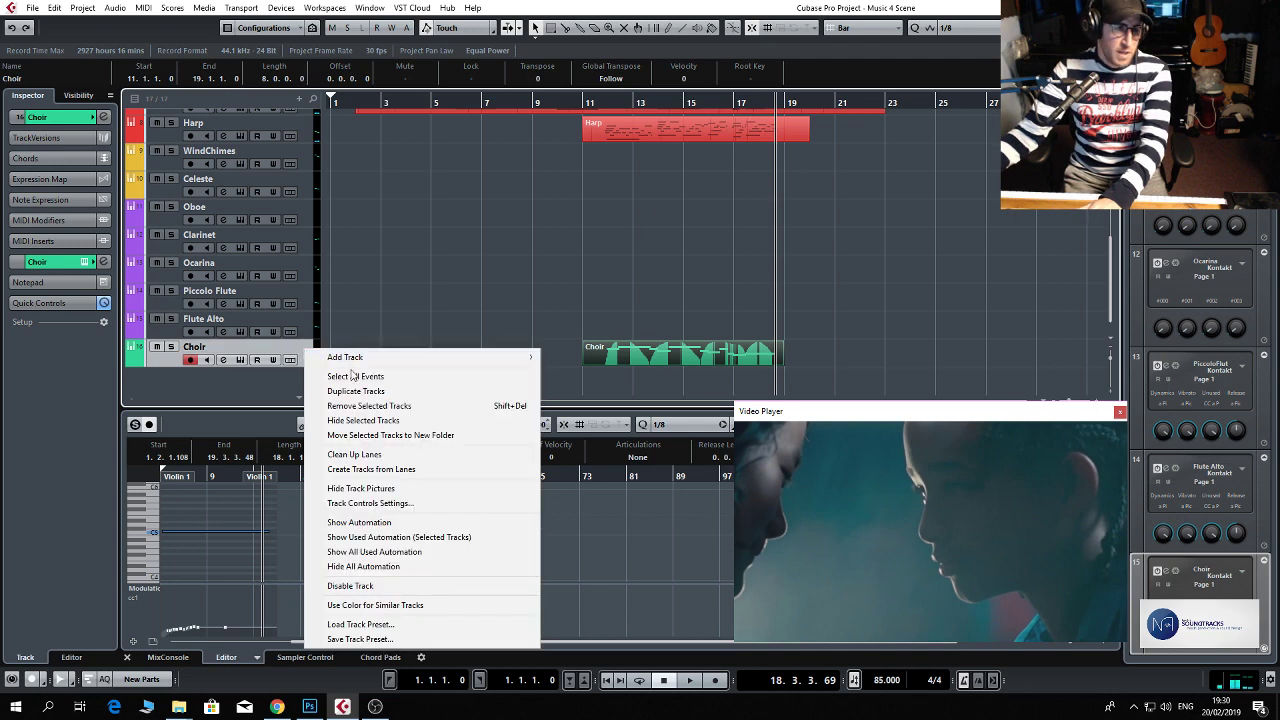
left_click(360, 391)
left_click(657, 381)
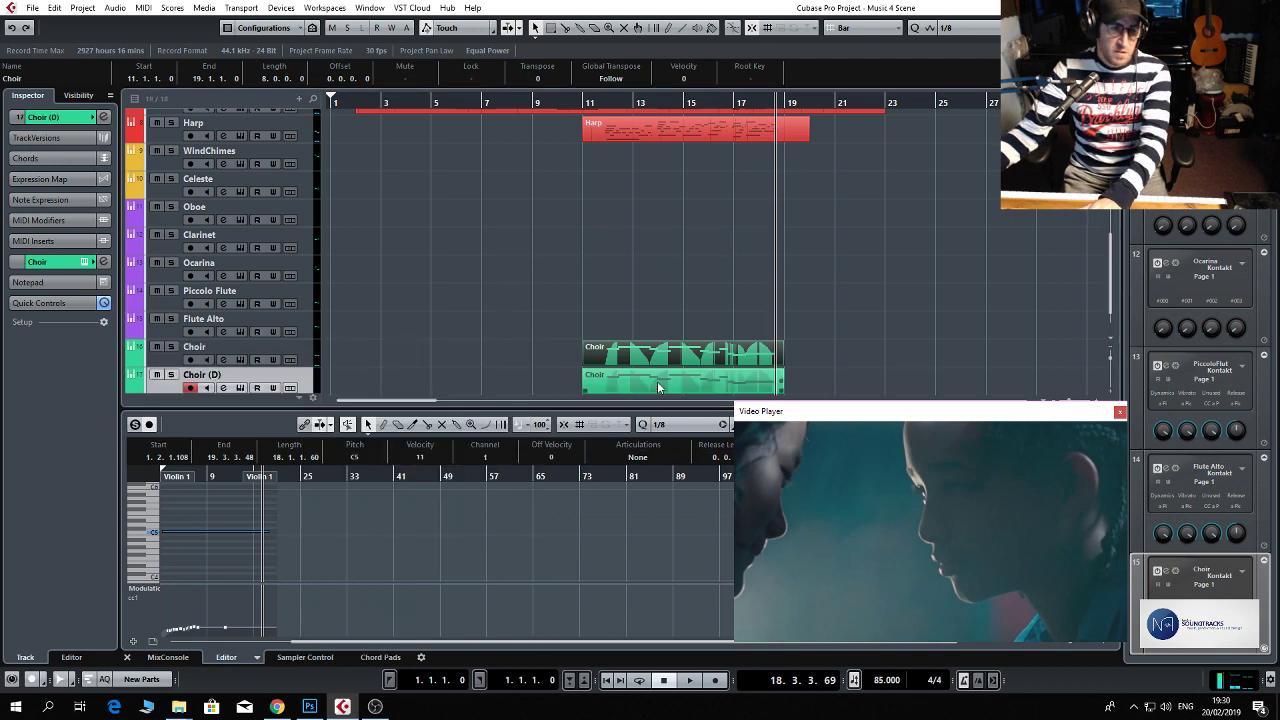
Delete the copied part from the Choir (D) track and lower the Choir (D) channel's volume.
key("Delete")
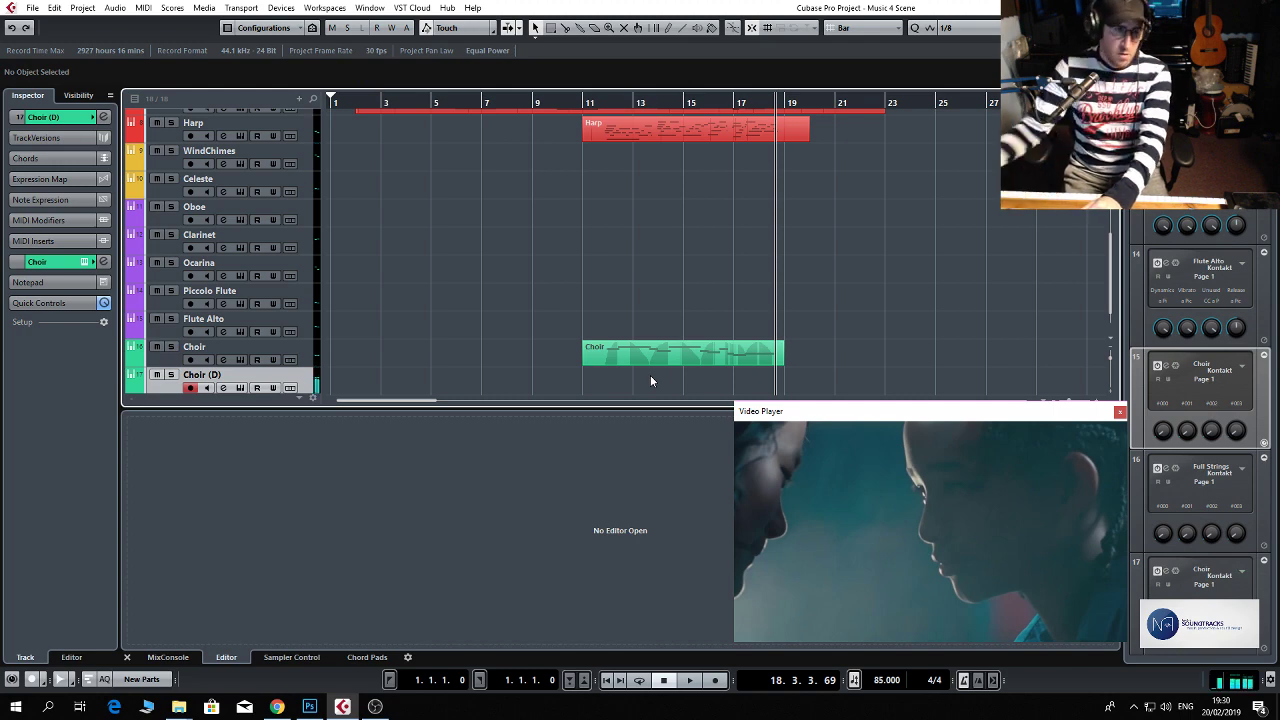
left_click(223, 389)
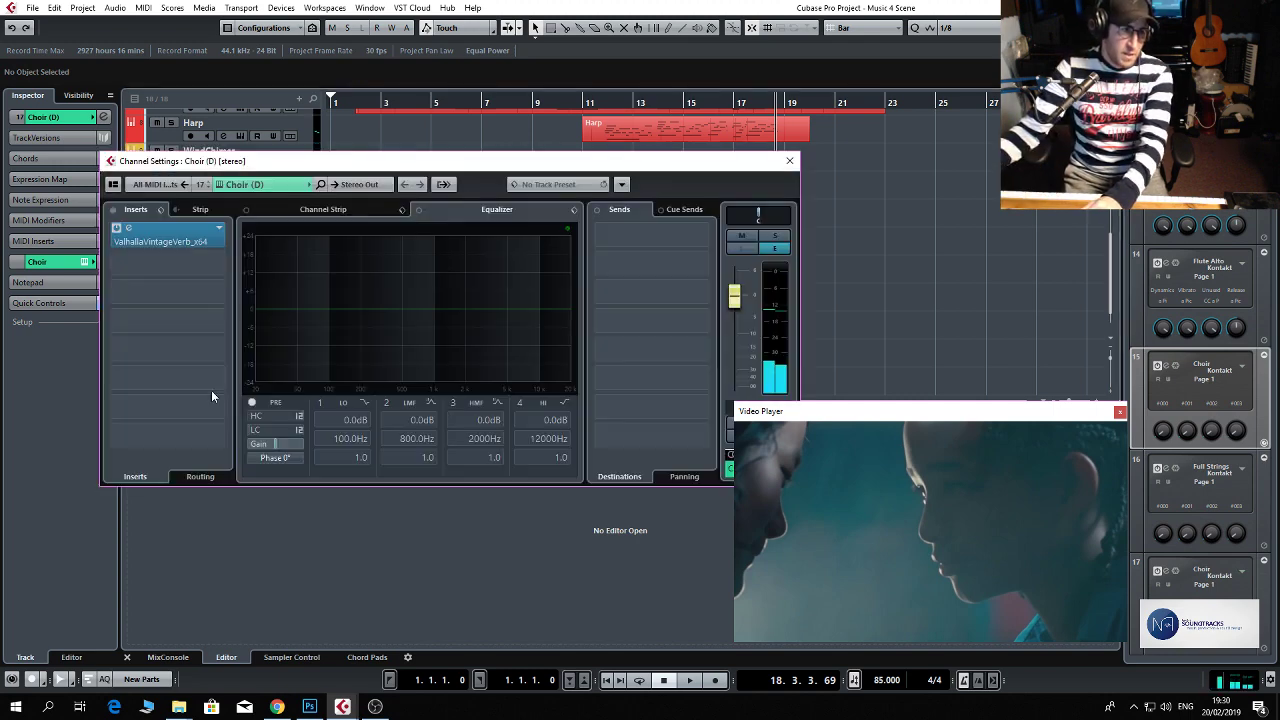
left_click_drag(742, 328, 744, 340)
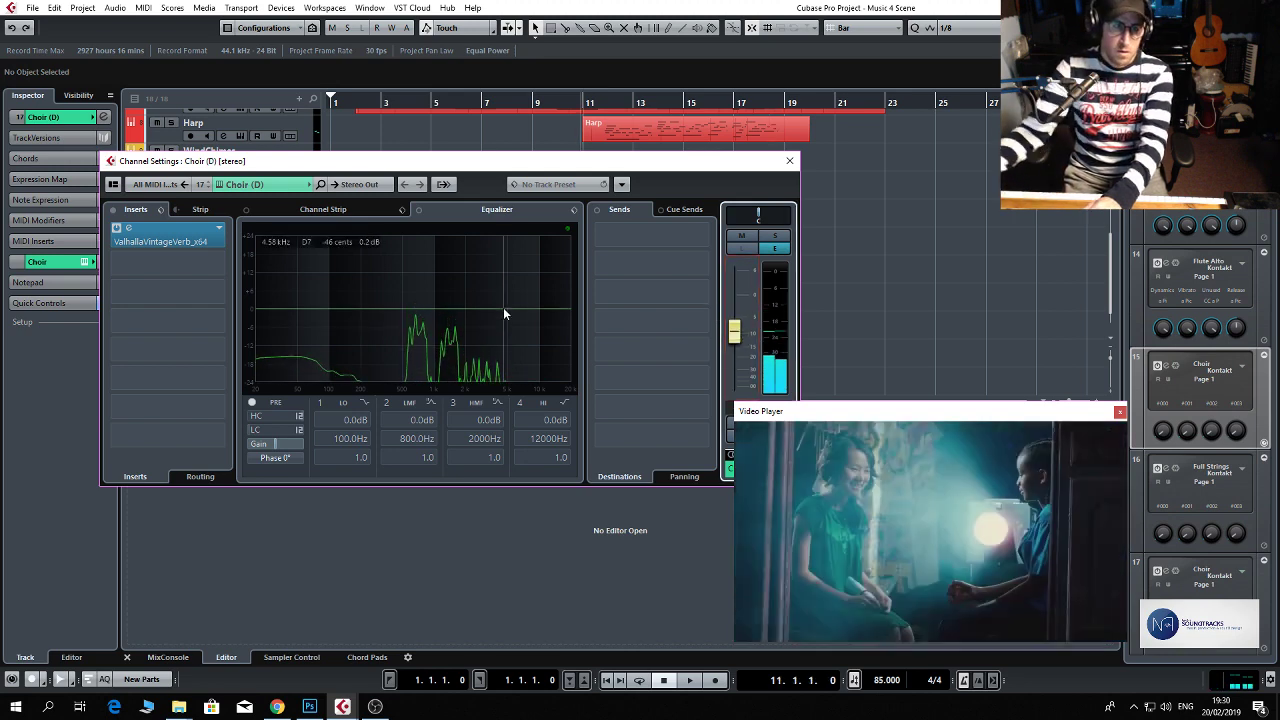
Record a second choir performance on the Choir (D) track from bar 11 to about bar 18.
key("KP_Multiply")
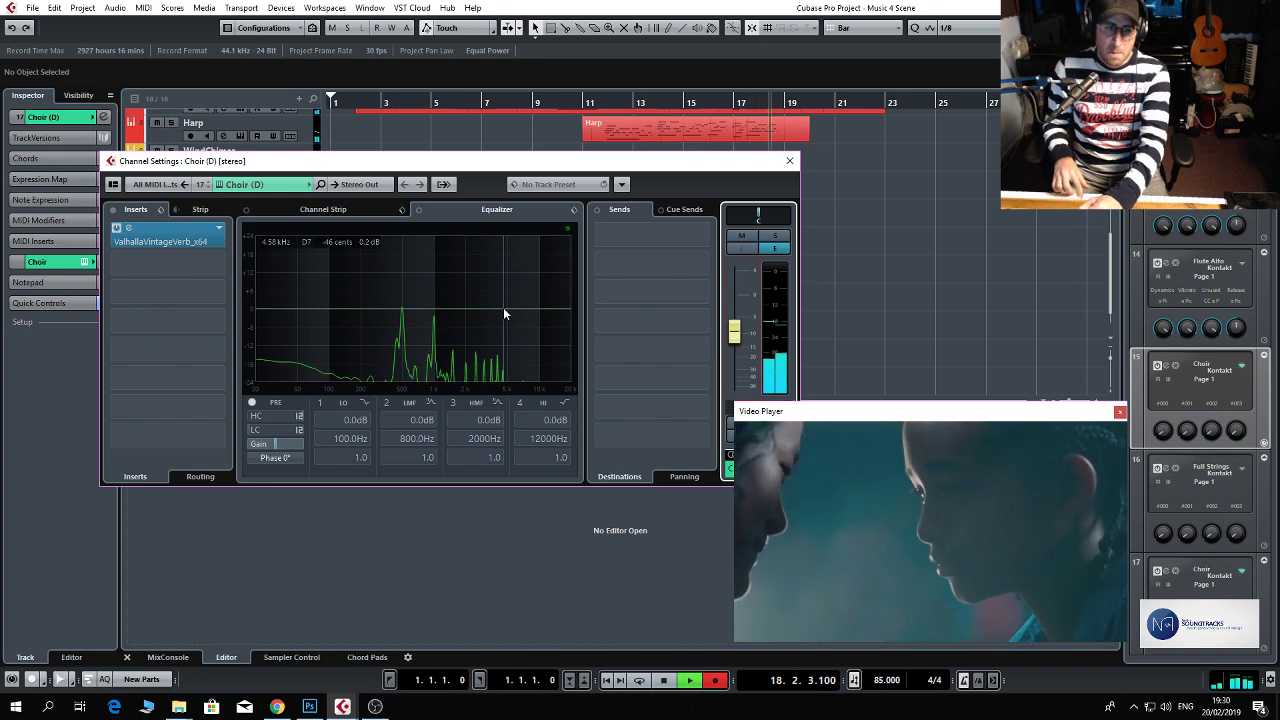
key("space")
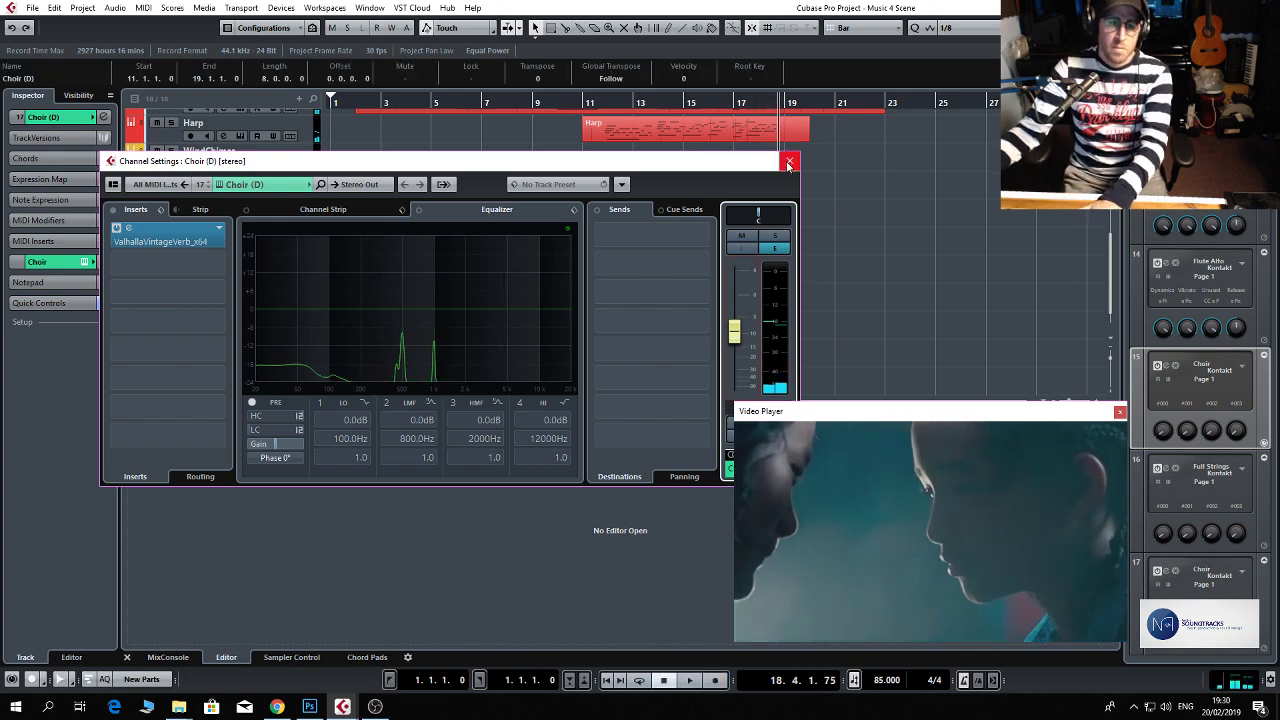
left_click(789, 160)
Replace the part on the Choir track with a copy of the Choir (D) part at bar 11.
double_click(684, 351)
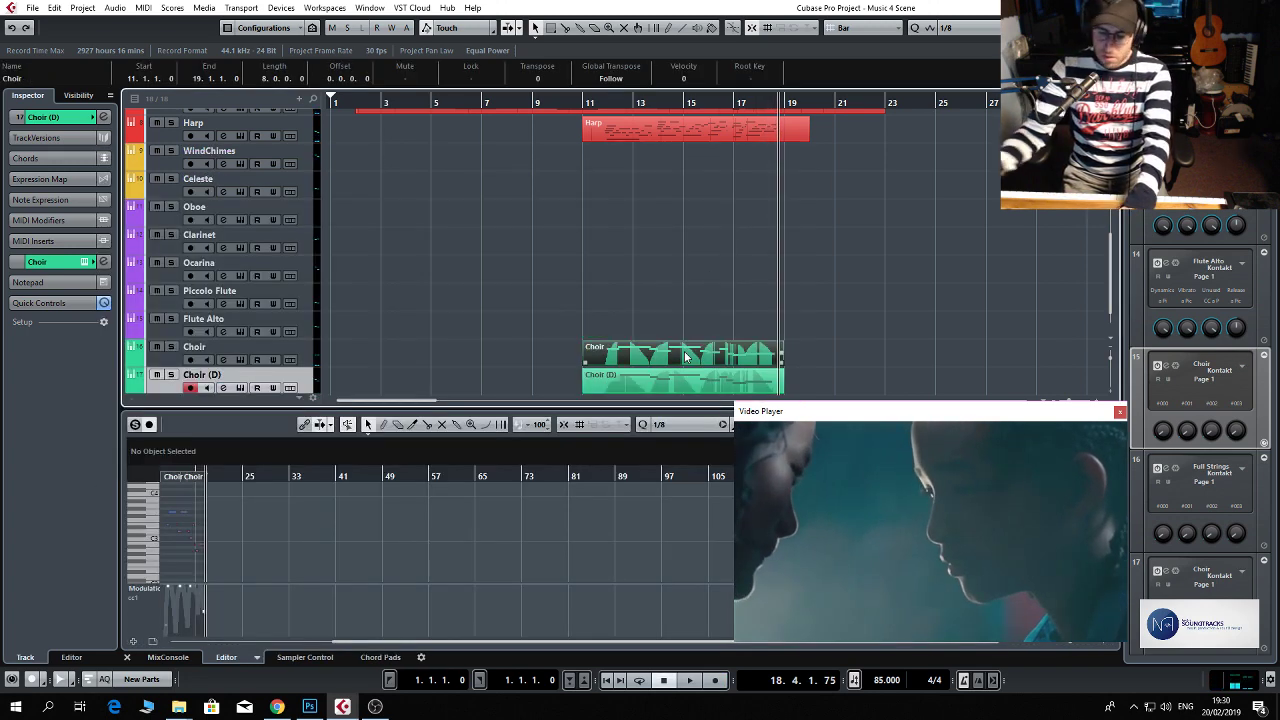
key("Delete")
left_click(617, 386)
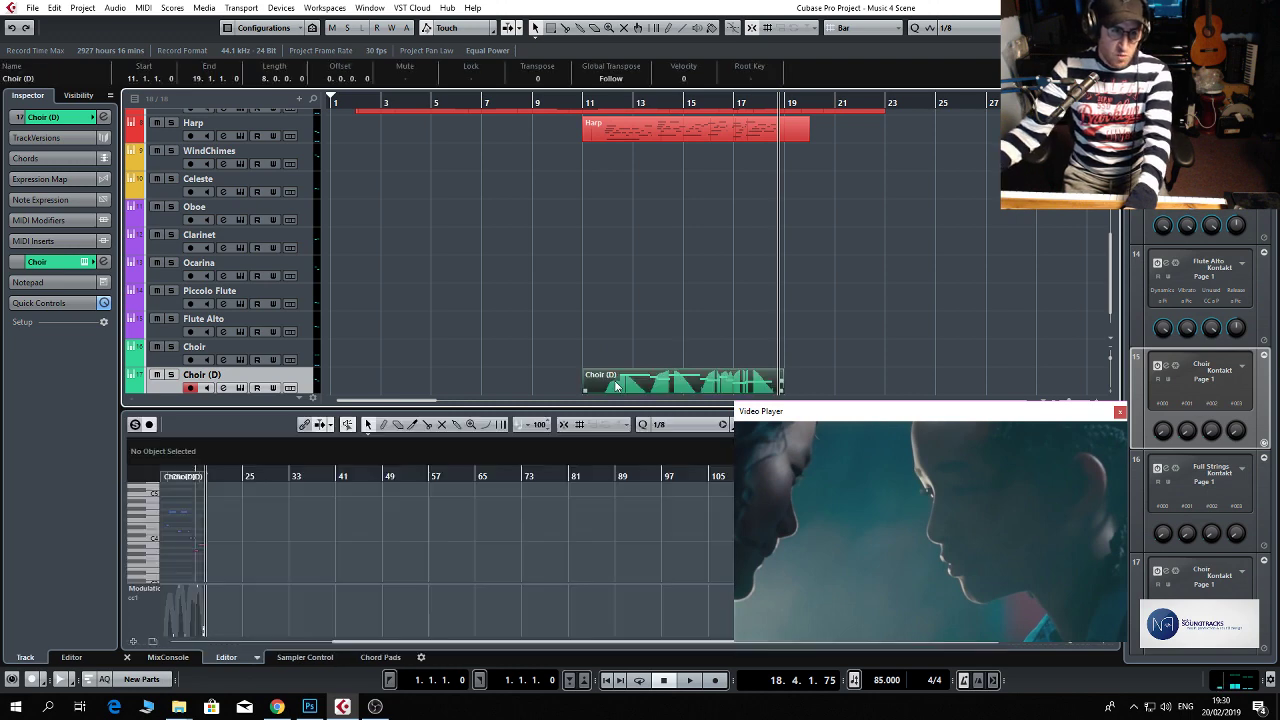
left_click_drag(594, 378, 602, 362)
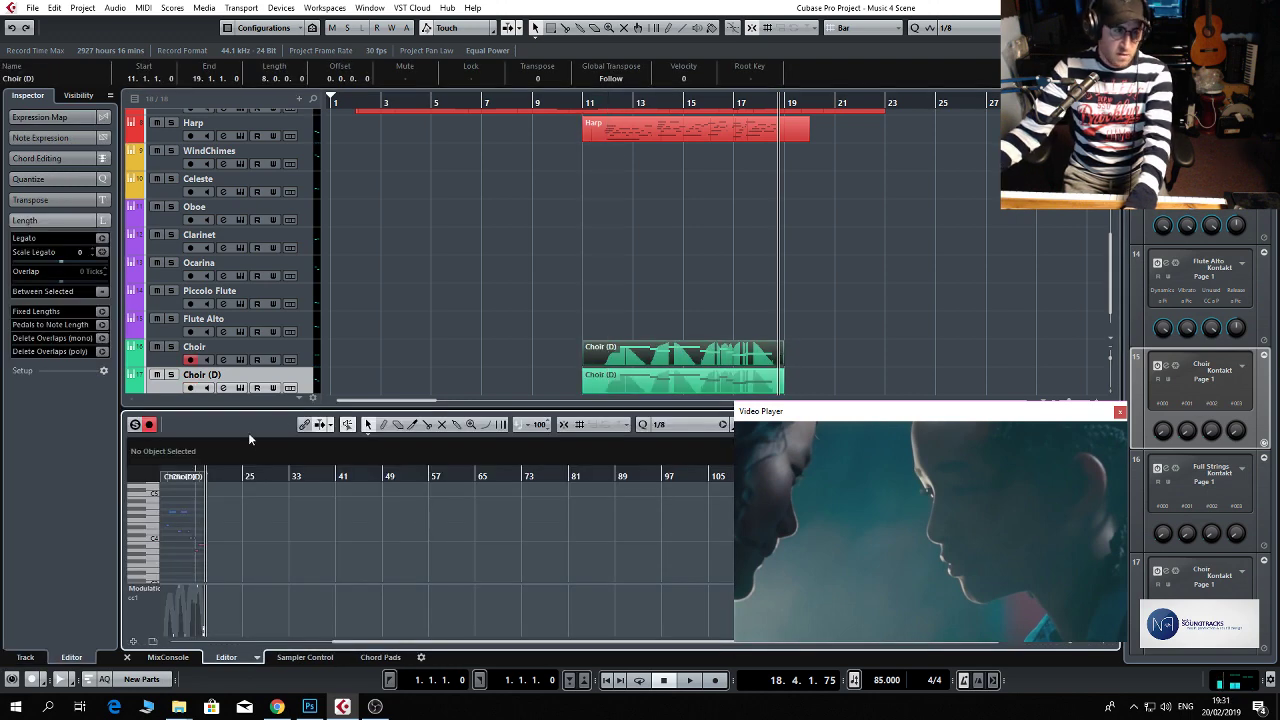
Transpose all notes of the copied part on the Choir track down an octave.
left_click_drag(223, 476, 382, 617)
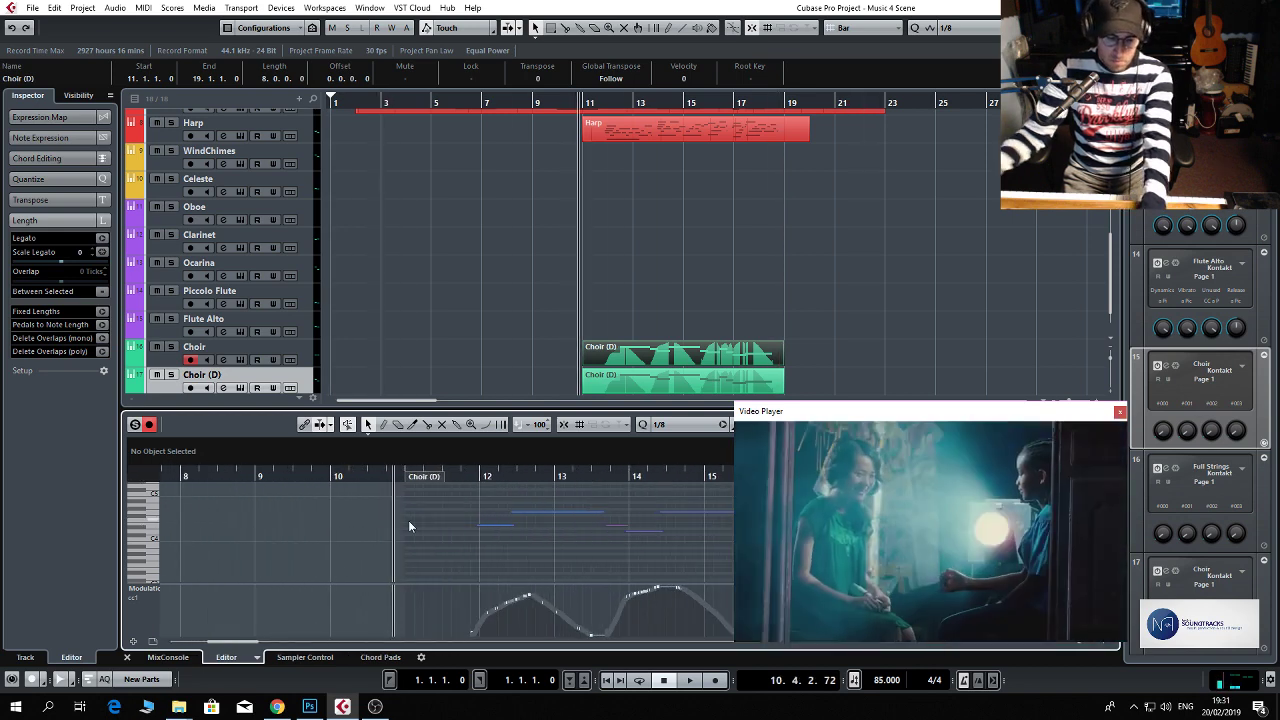
key("ctrl+a")
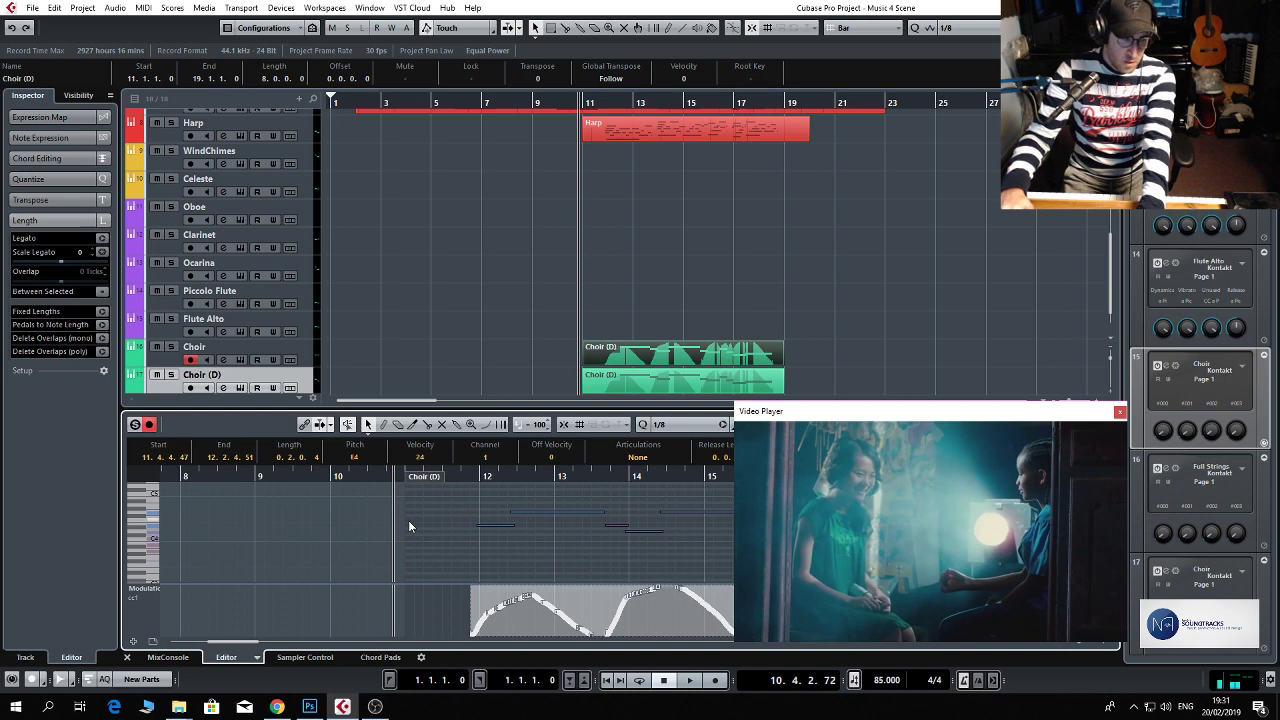
key("Down")
key("Down")
key("Down")
key("Down")
key("Down")
key("Down")
key("Down")
key("Down")
key("Down")
key("Down")
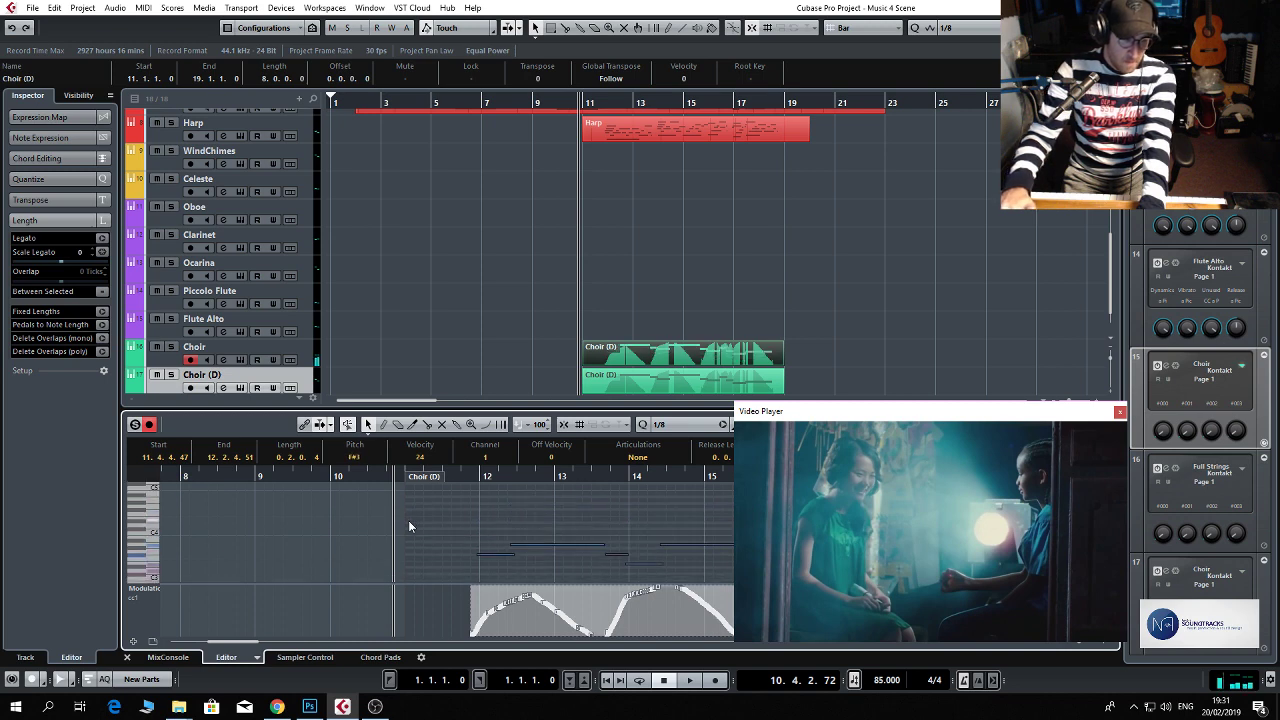
key("Down")
key("Down")
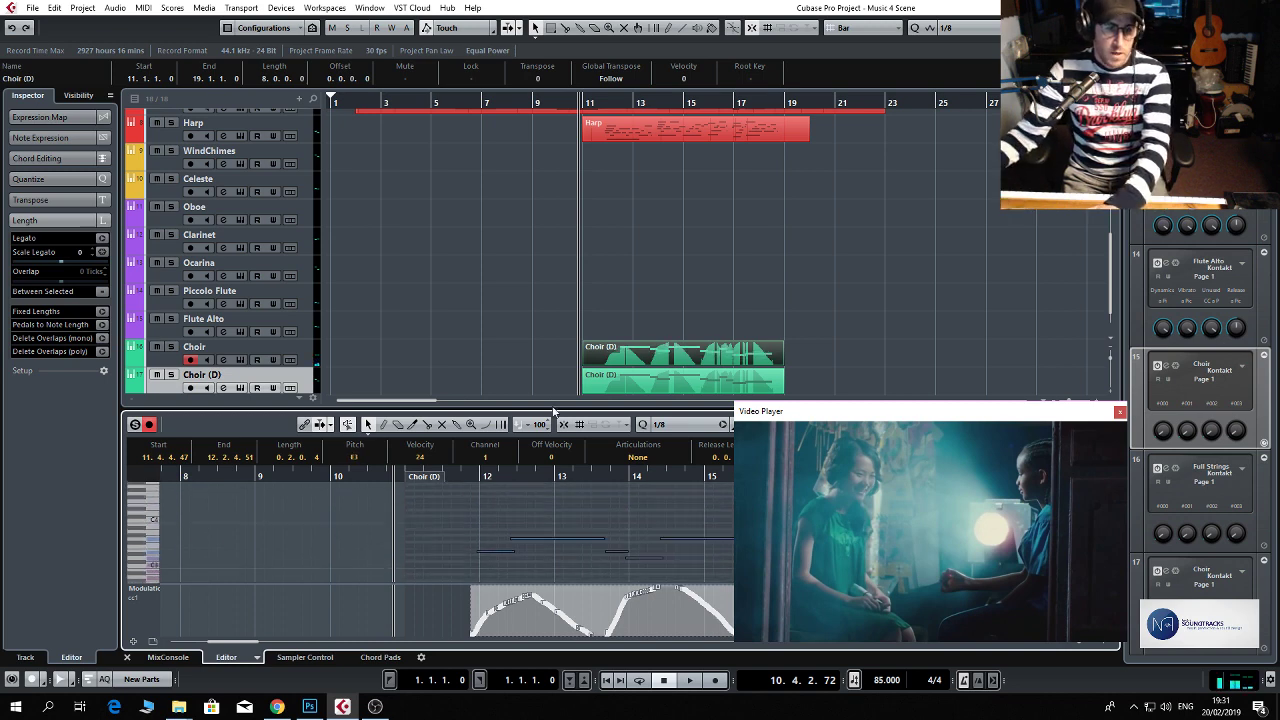
Play back from about bar 11 to bar 20 and lower the Choir (D) channel's volume further.
left_click(635, 148)
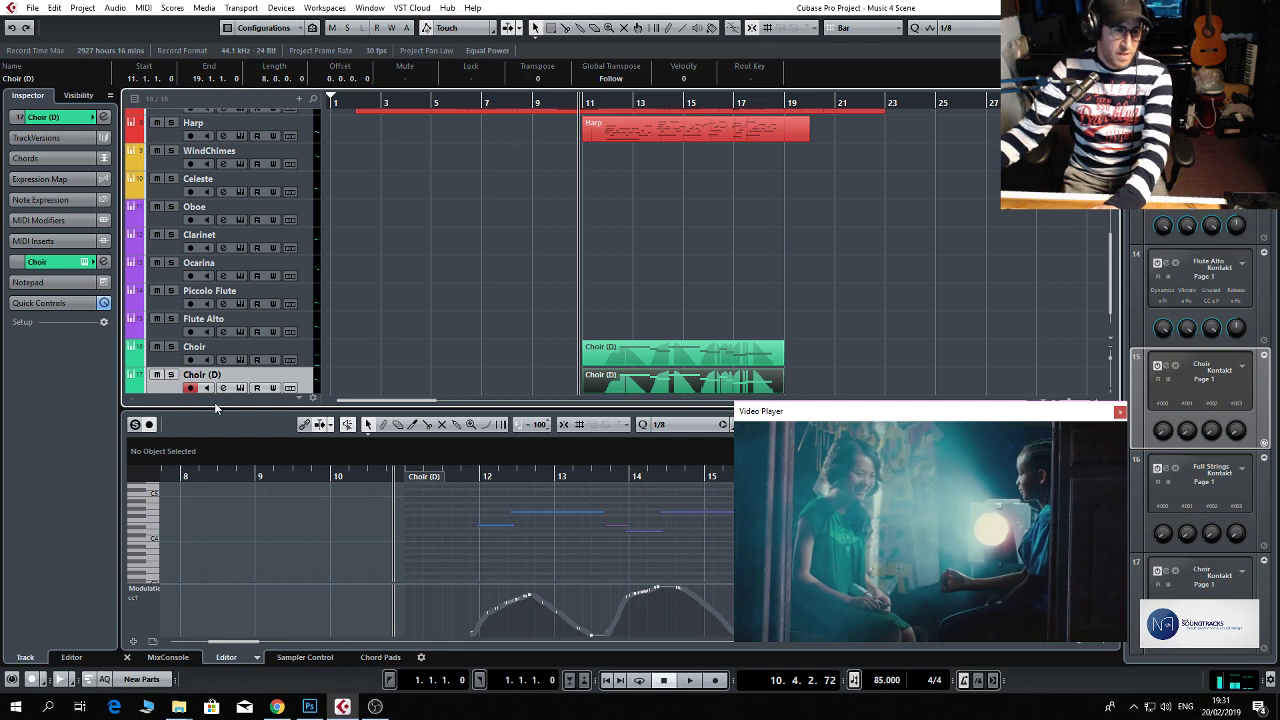
left_click(223, 389)
key("space")
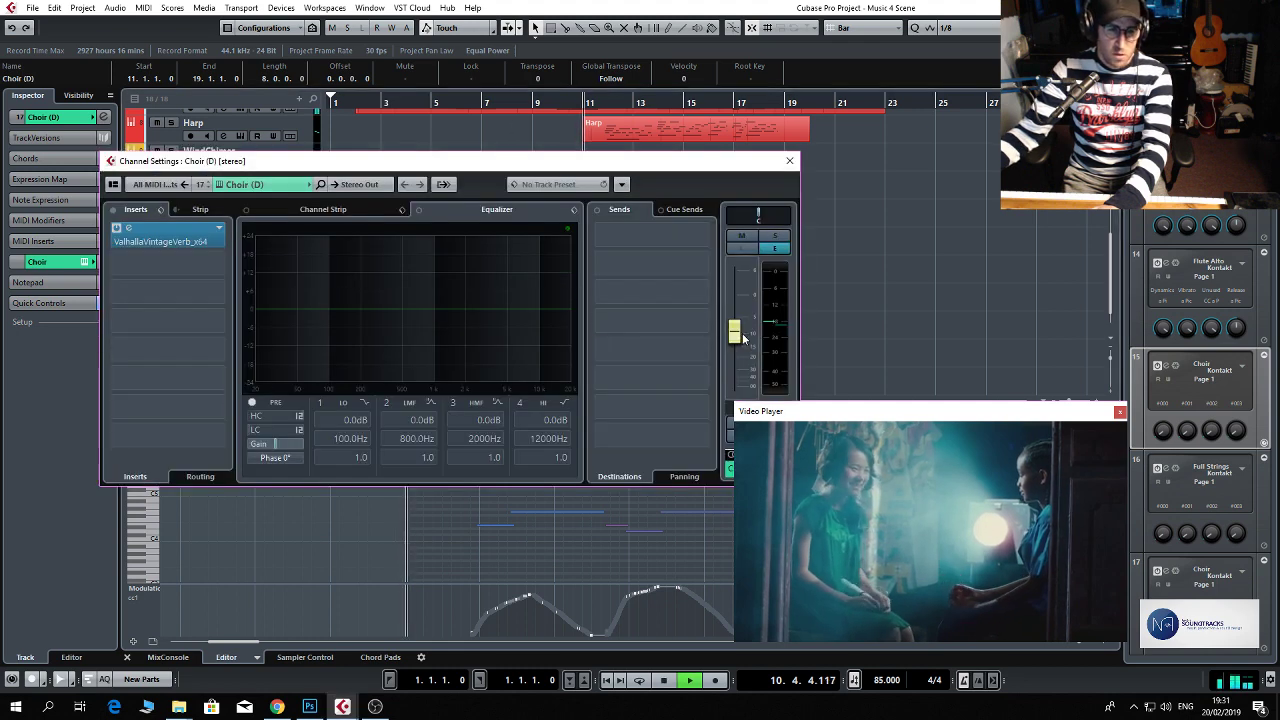
left_click_drag(737, 337, 744, 368)
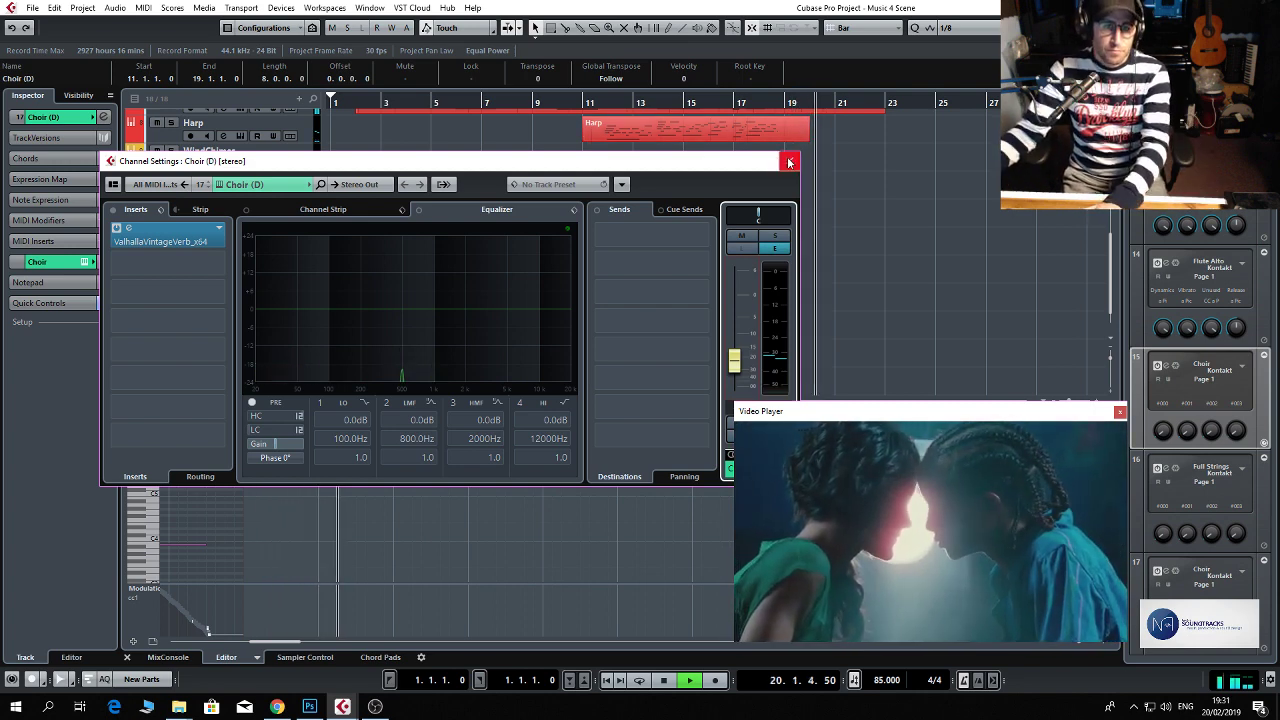
key("space")
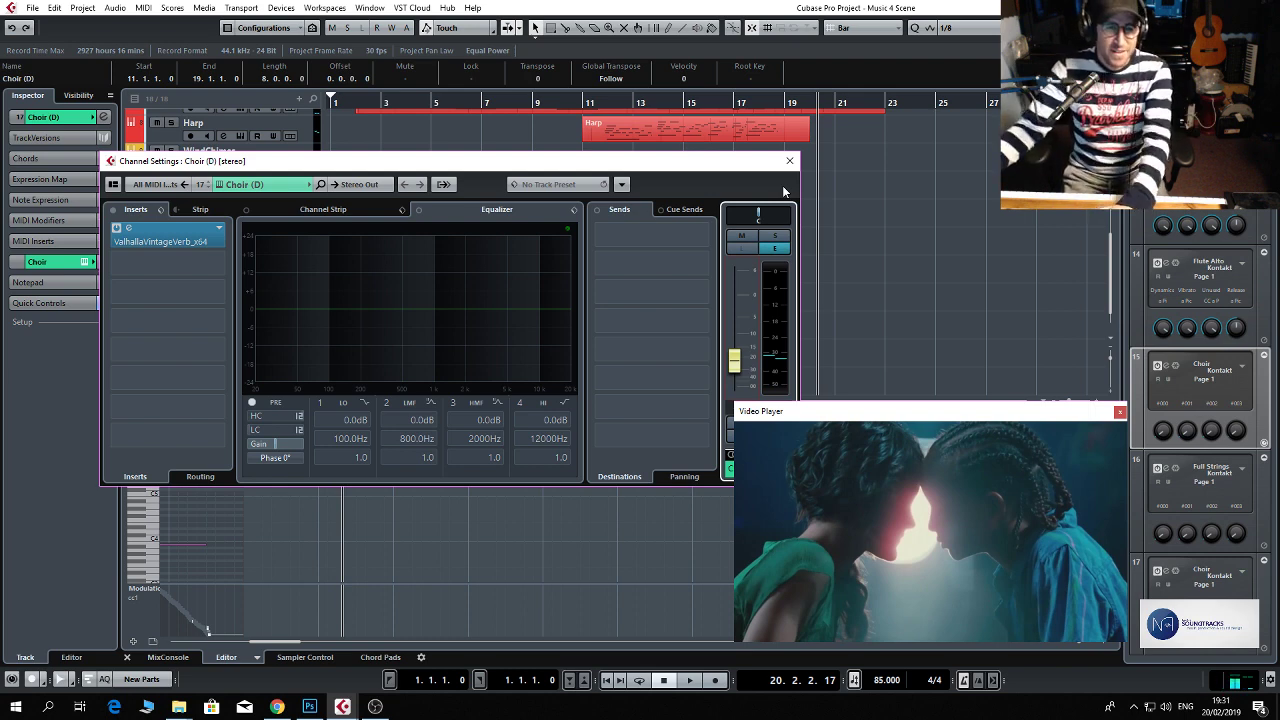
left_click(789, 161)
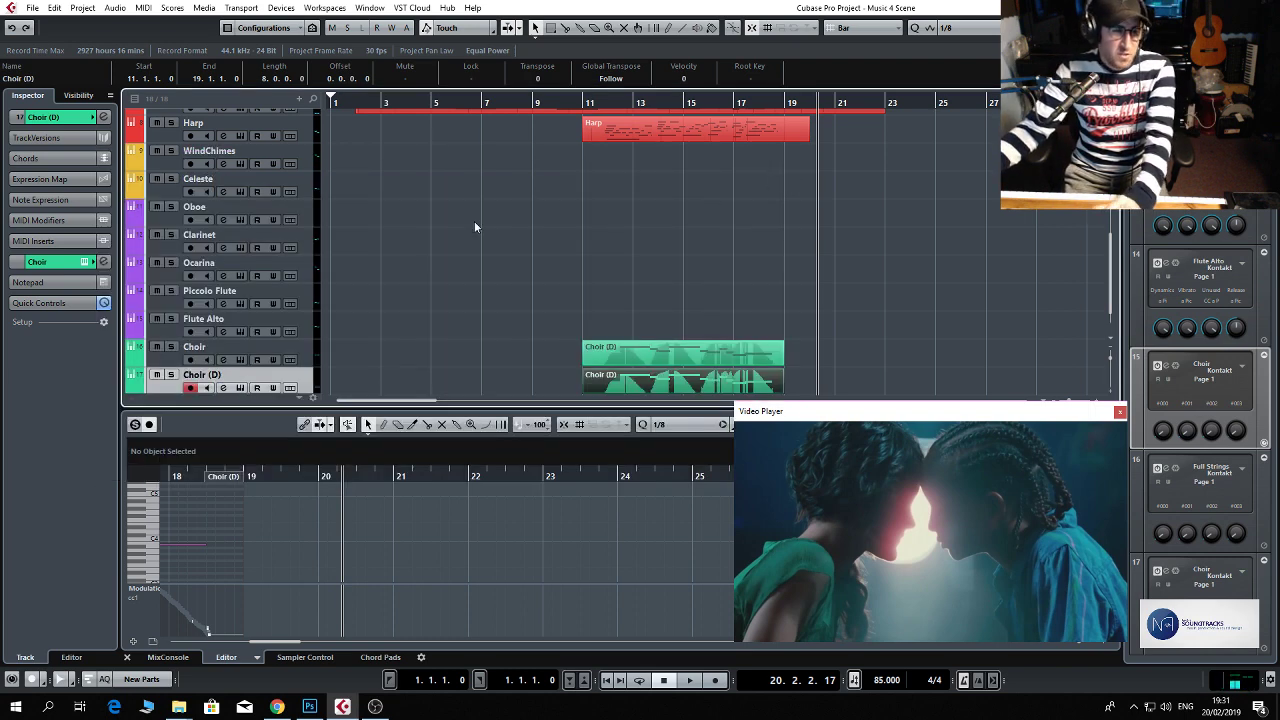
Insert the ValhallaVintageVerb_x64 reverb in the first insert slot of the Violin 2 channel.
scroll(340, 210, "down", 1)
scroll(340, 211, "up", 2)
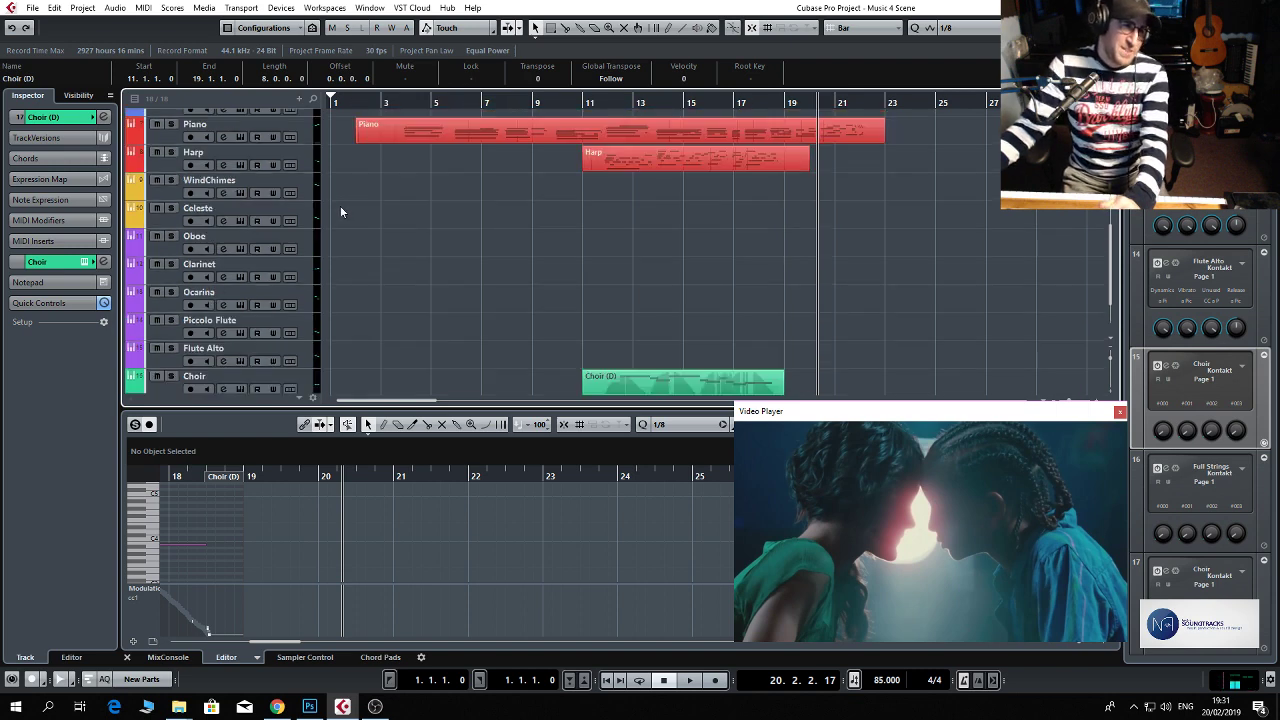
scroll(340, 205, "up", 6)
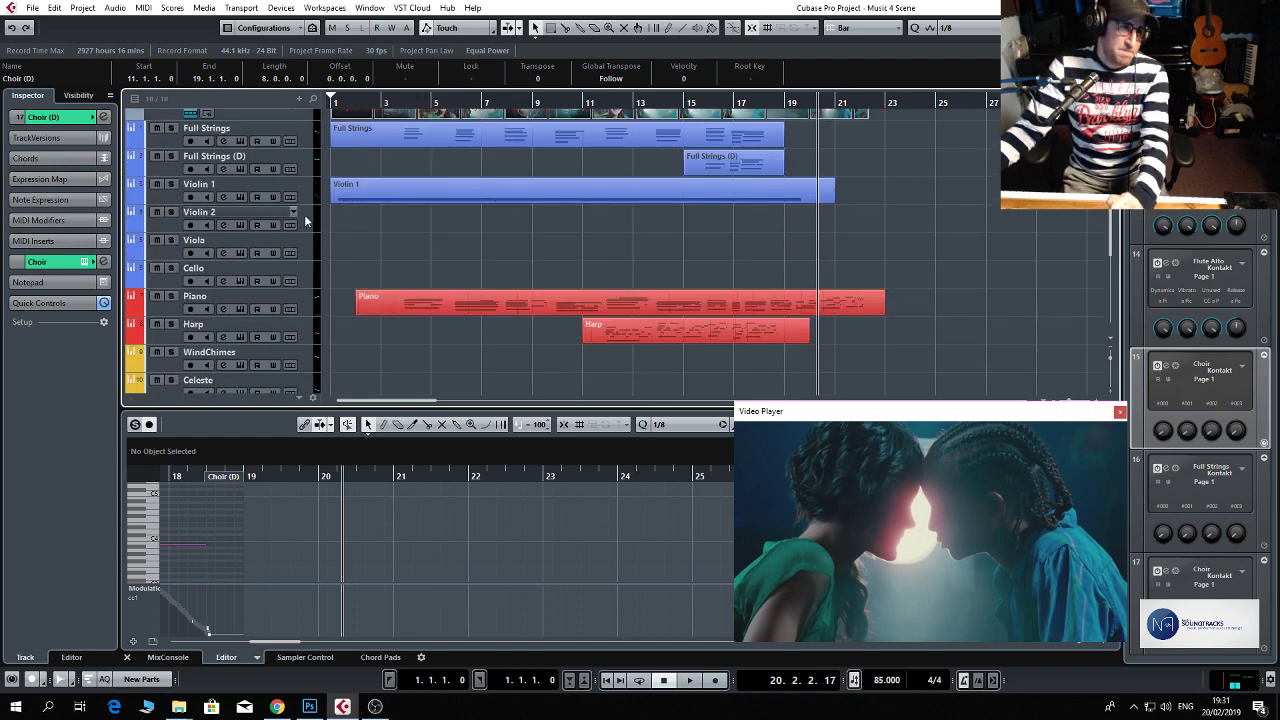
left_click(303, 216)
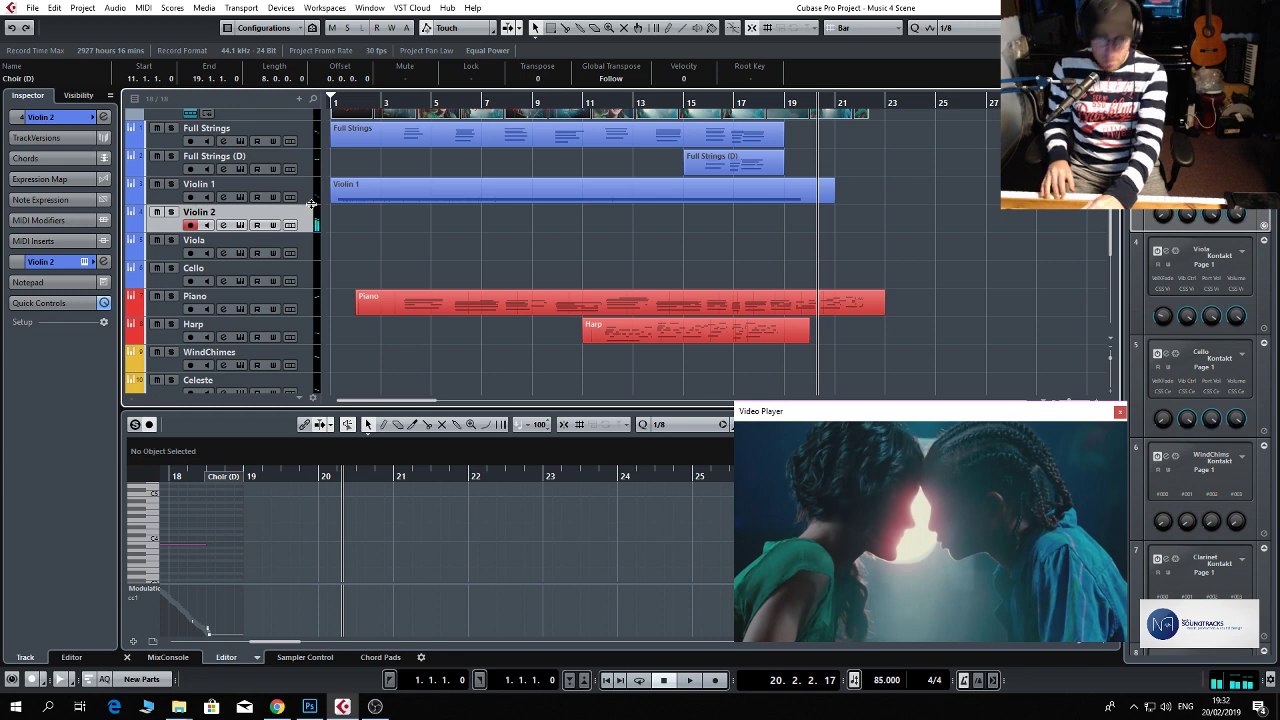
left_click(226, 228)
left_click(214, 234)
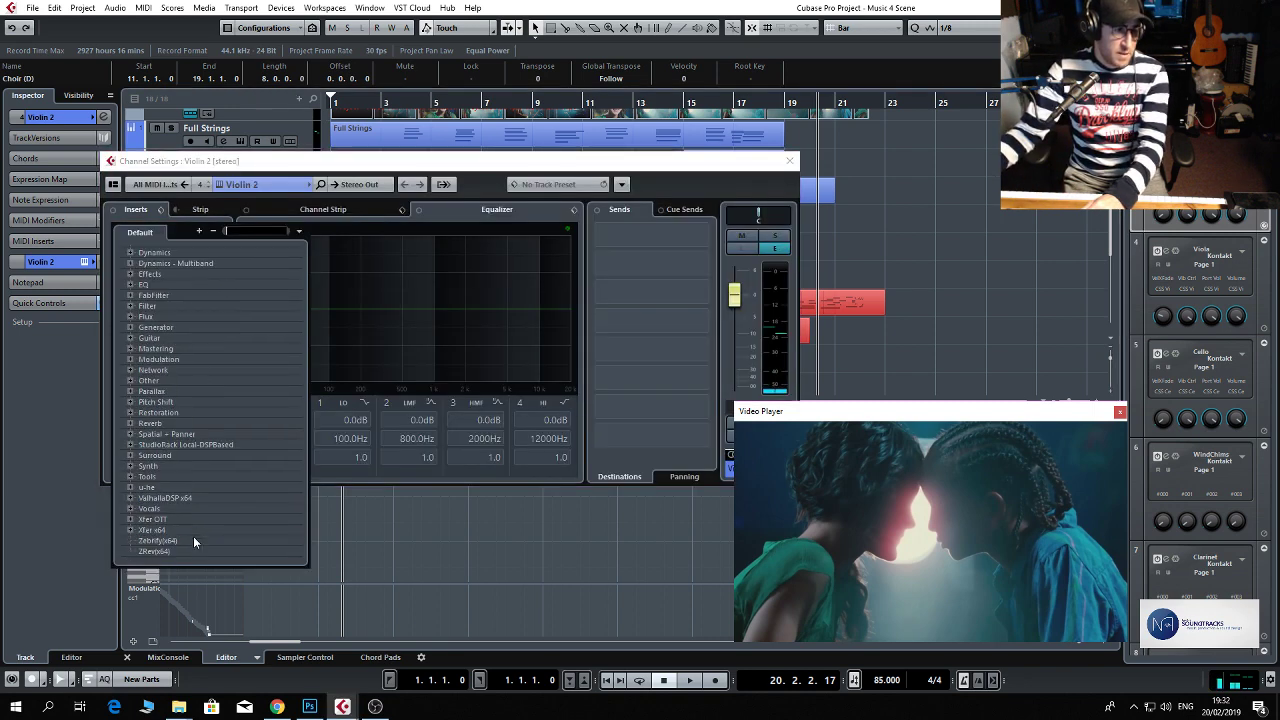
left_click(179, 499)
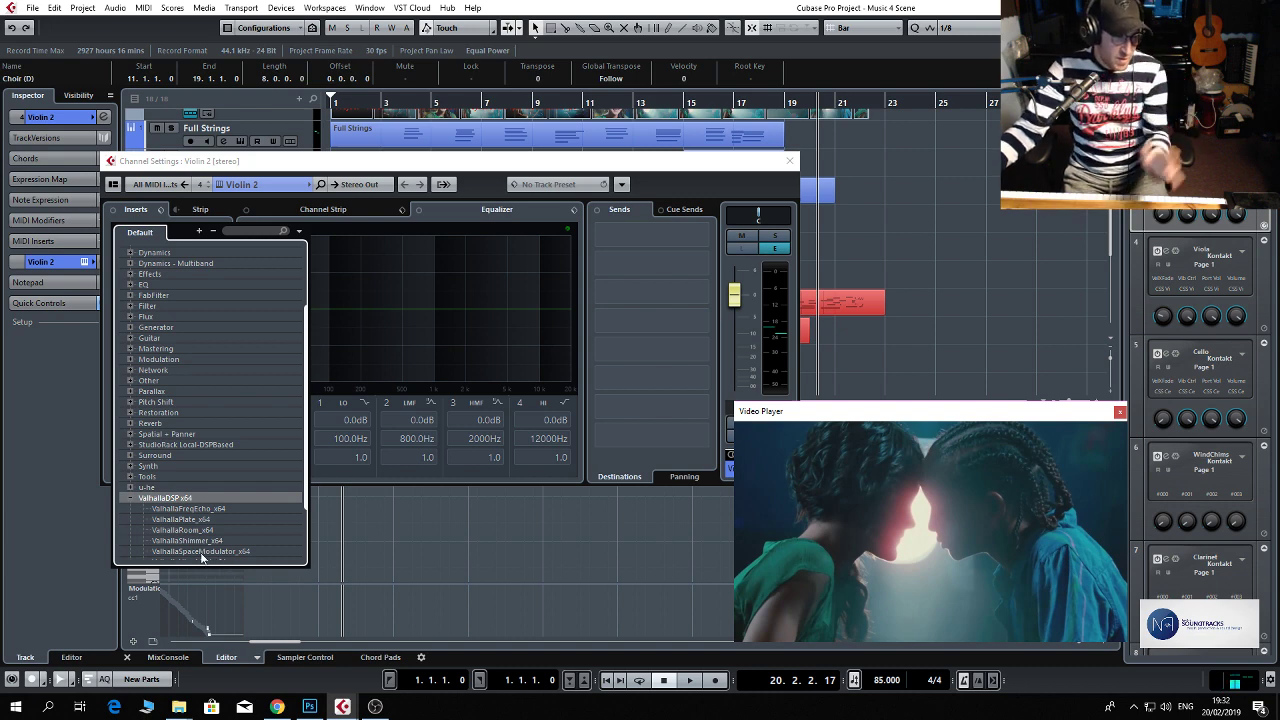
scroll(212, 520, "down", 3)
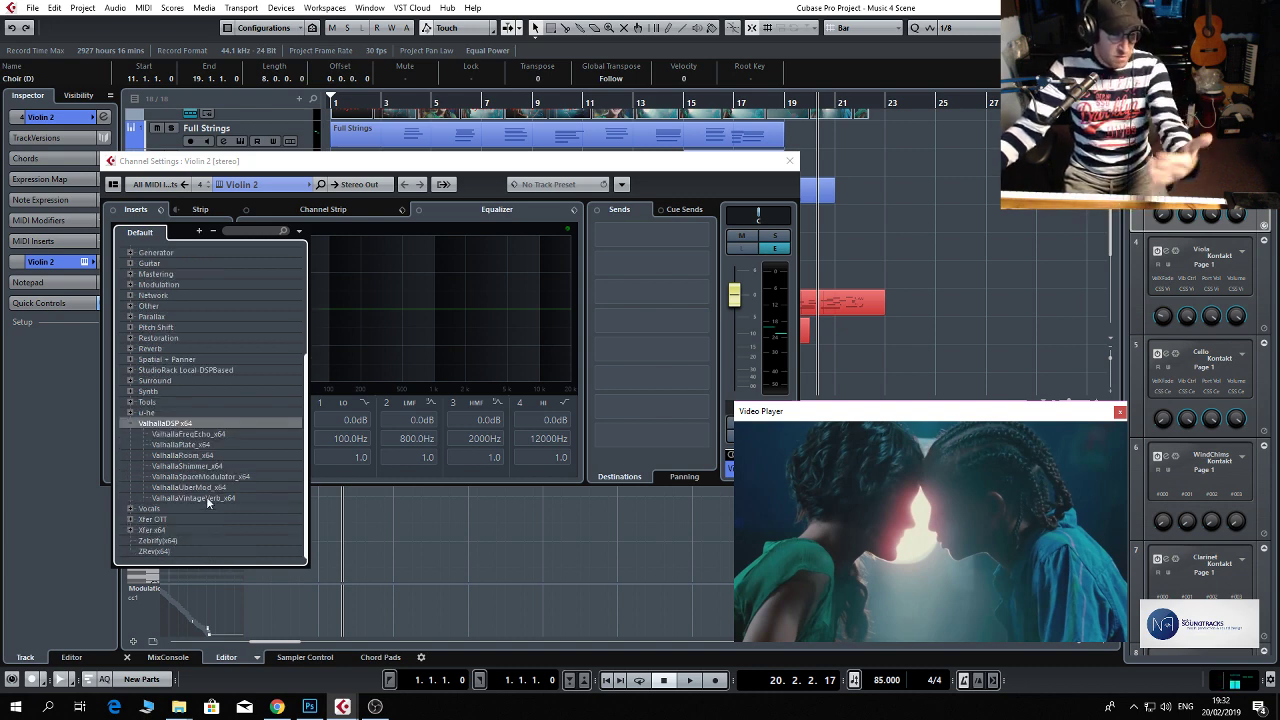
left_click(206, 497)
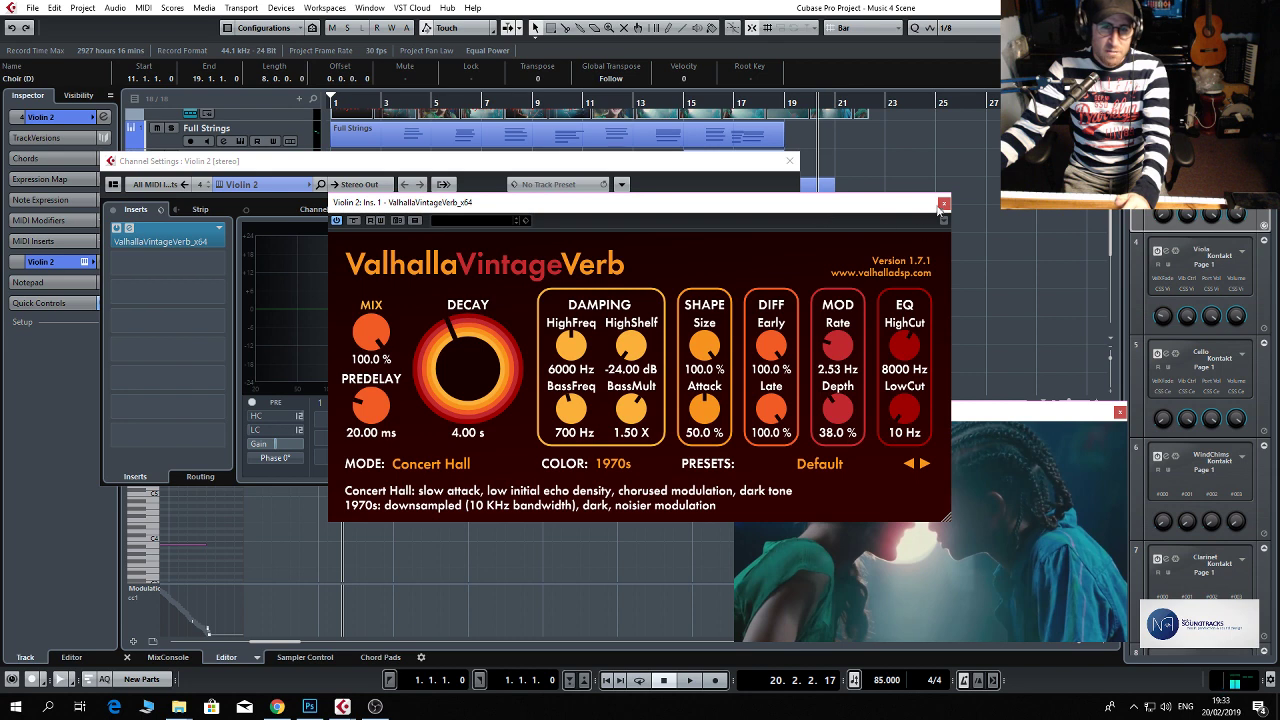
left_click(943, 206)
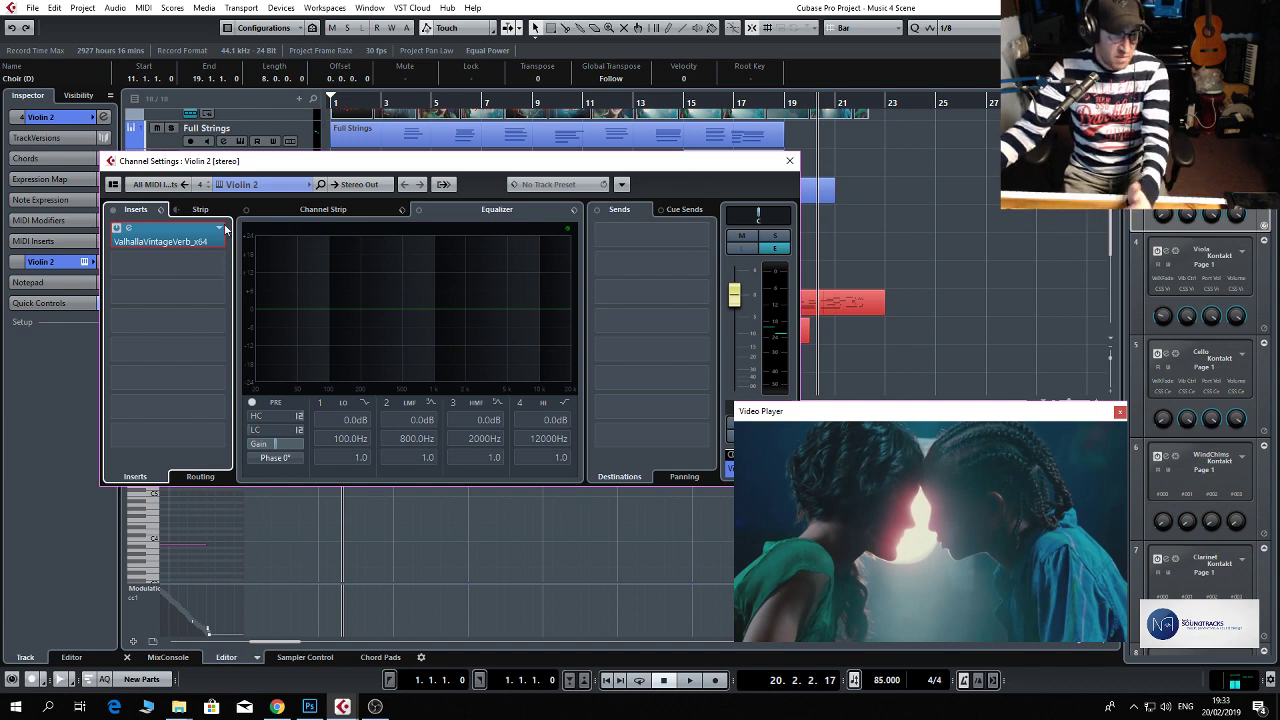
Set the Mix of the Violin 2 ValhallaVintageVerb reverb to 37.2 % and close the channel settings.
left_click(129, 228)
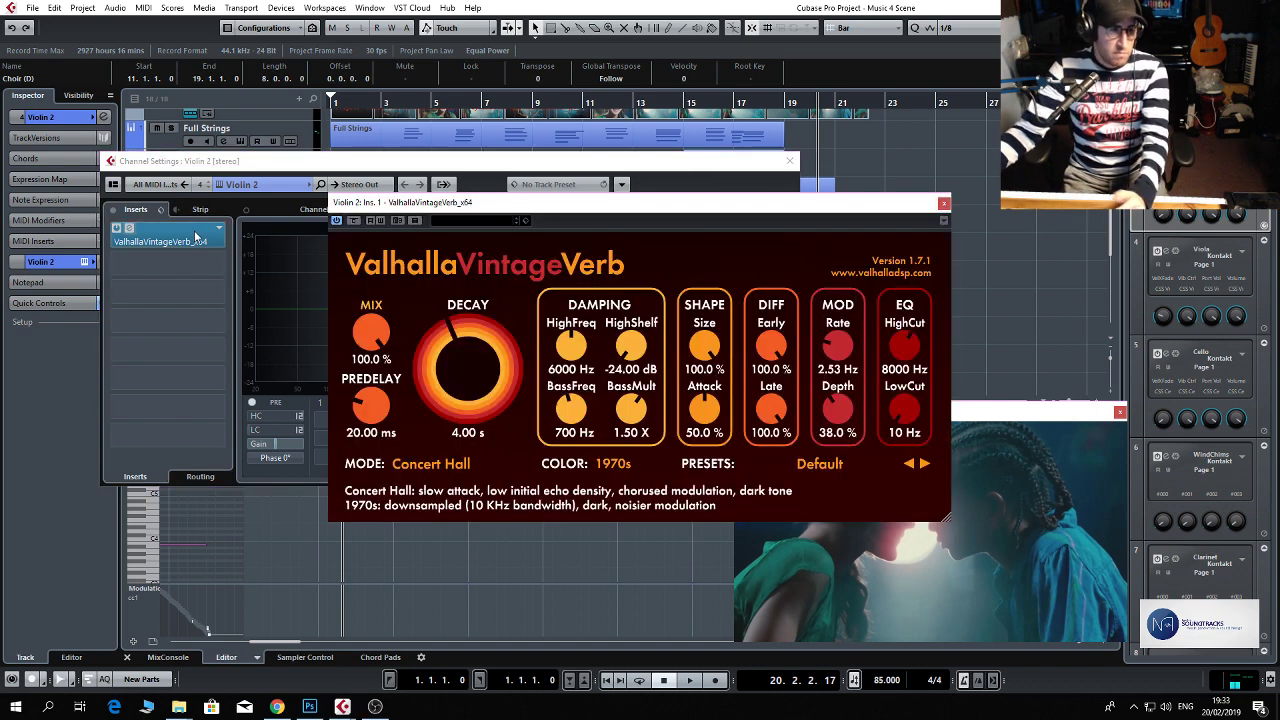
left_click_drag(370, 335, 366, 385)
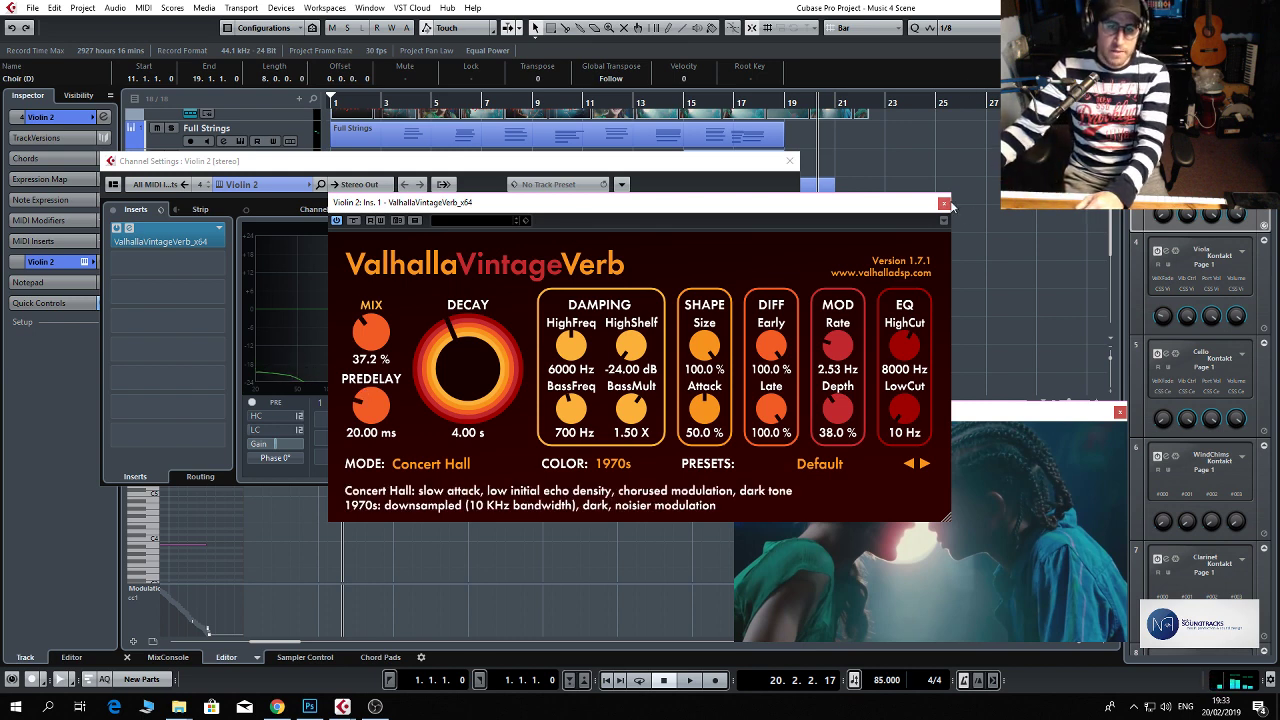
left_click(943, 203)
left_click(790, 160)
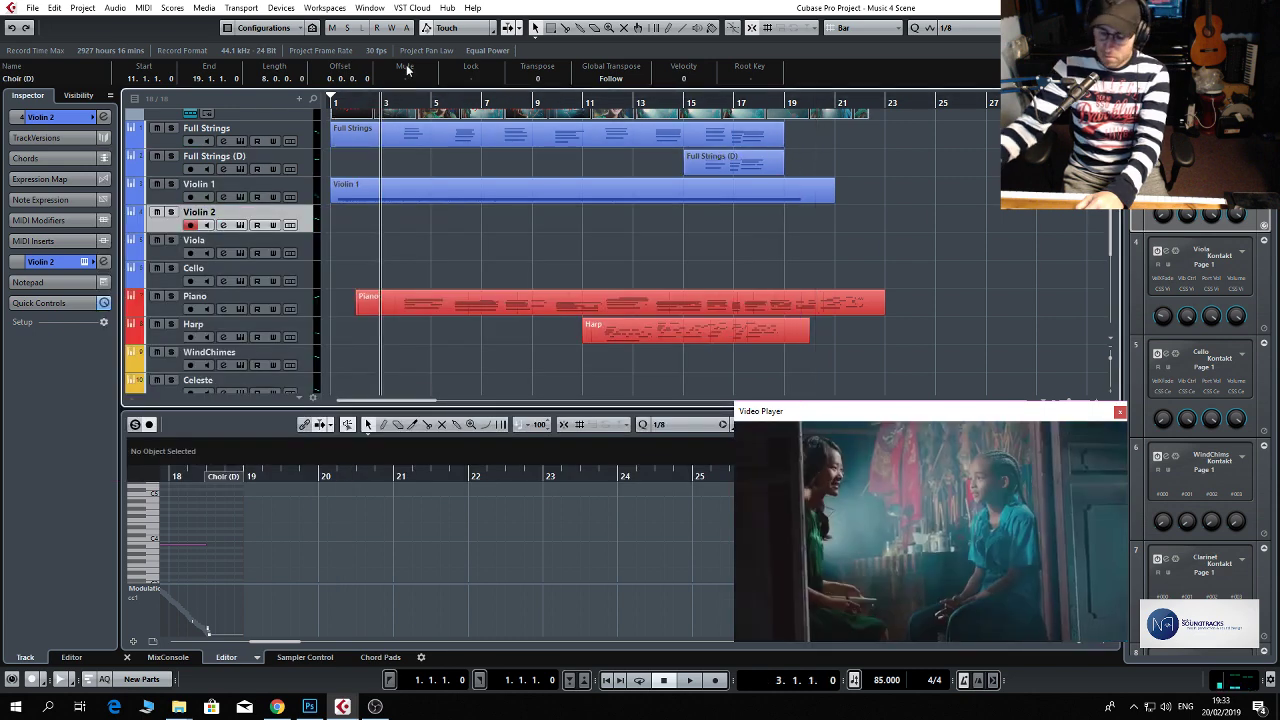
Try two Violin 2 takes from bar 3, one to about bar 6 and one to about bar 9, removing each recorded part.
key("KP_Multiply")
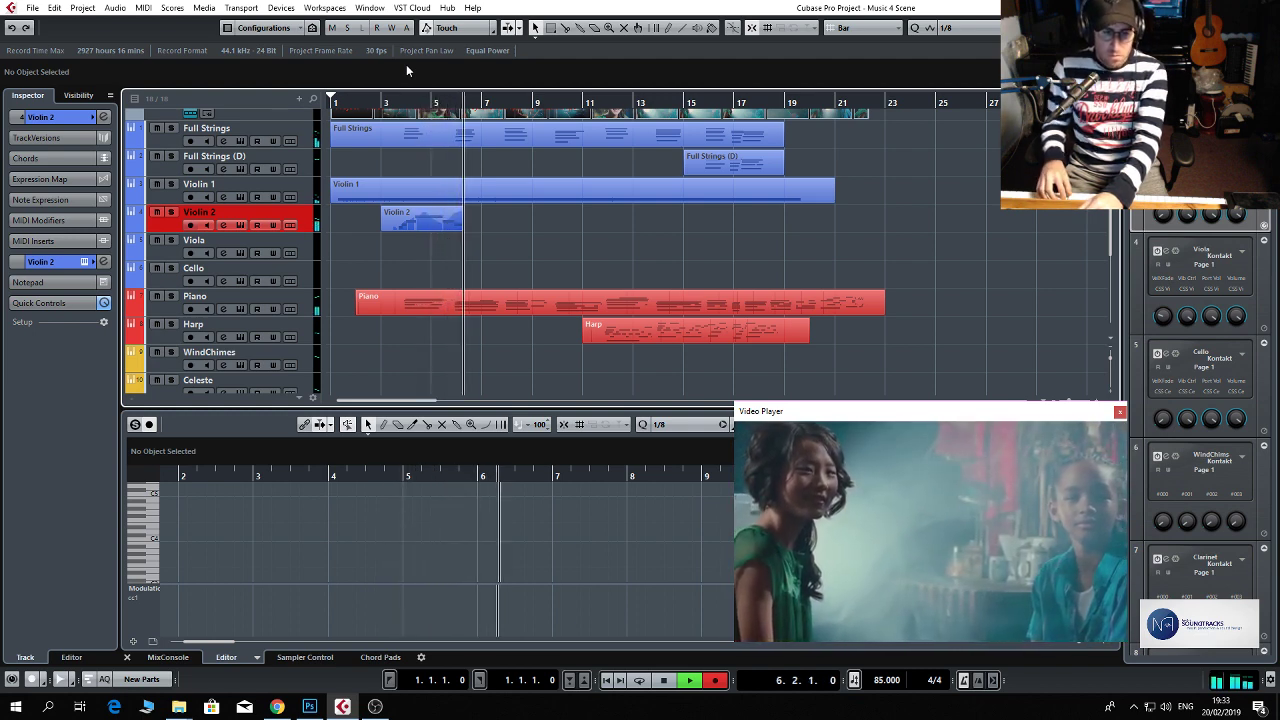
key("space")
key("Delete")
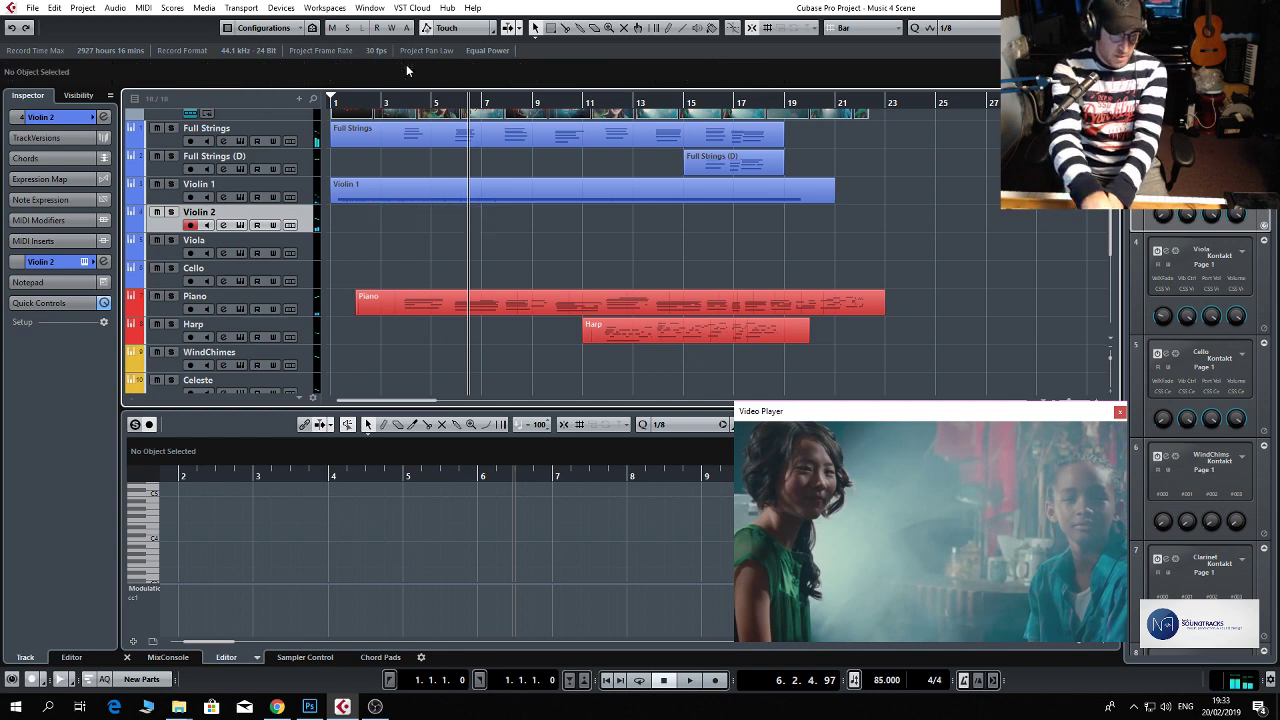
key("KP_Subtract")
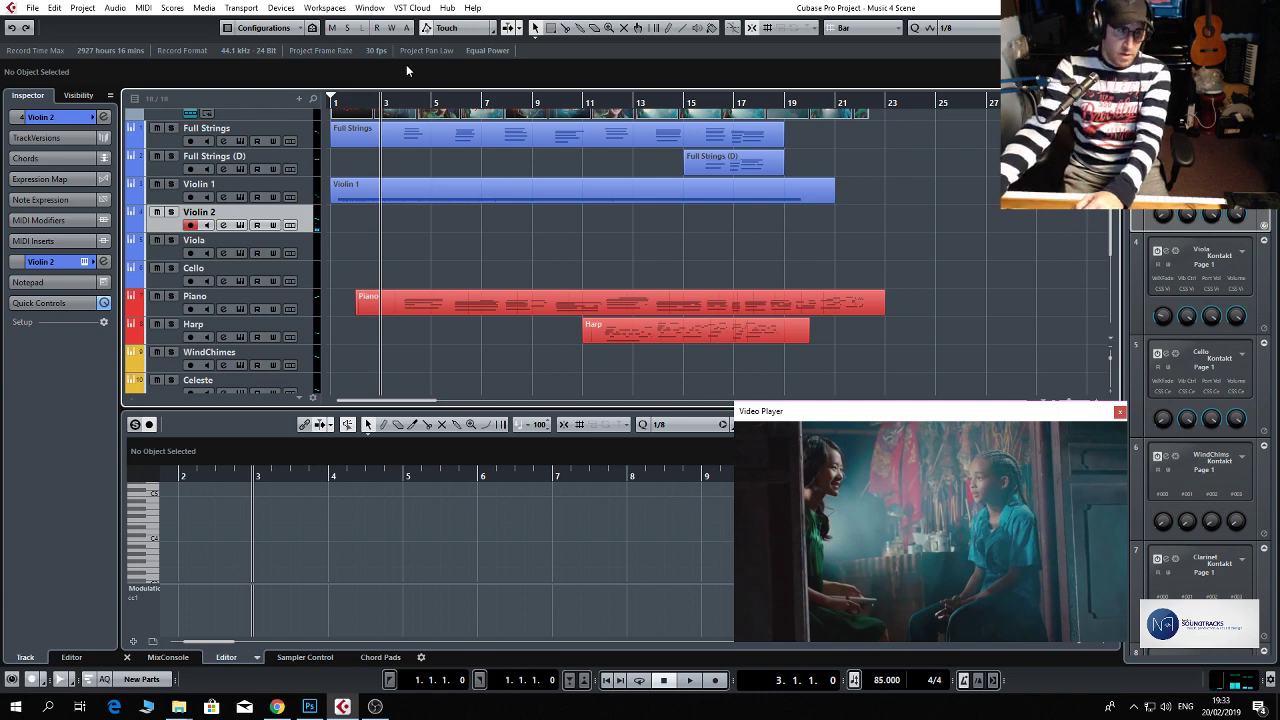
key("KP_Multiply")
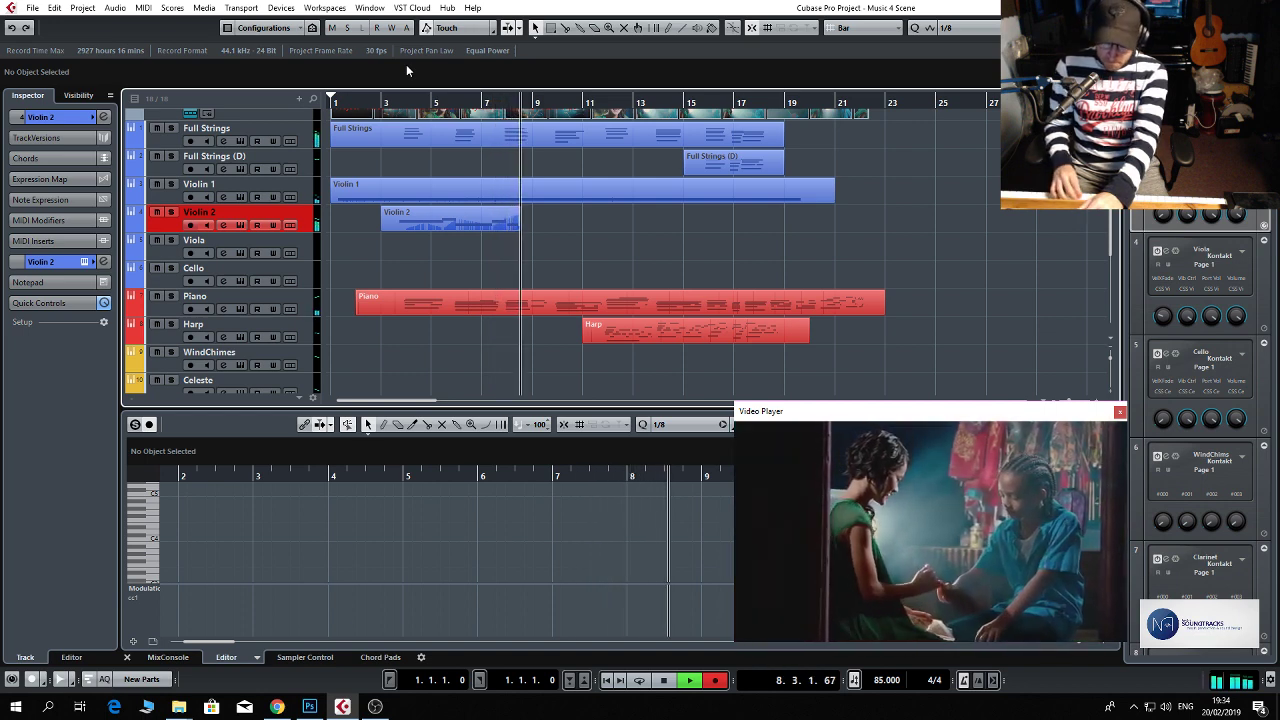
key("space")
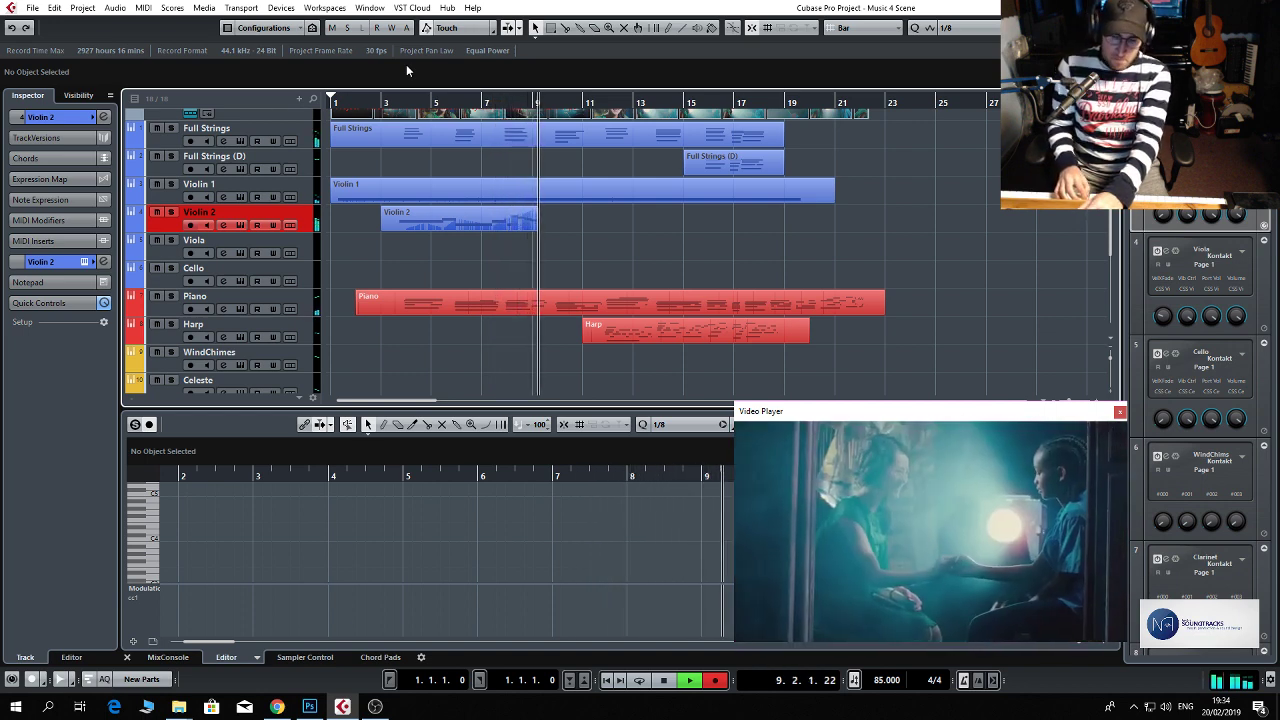
key("ctrl+z")
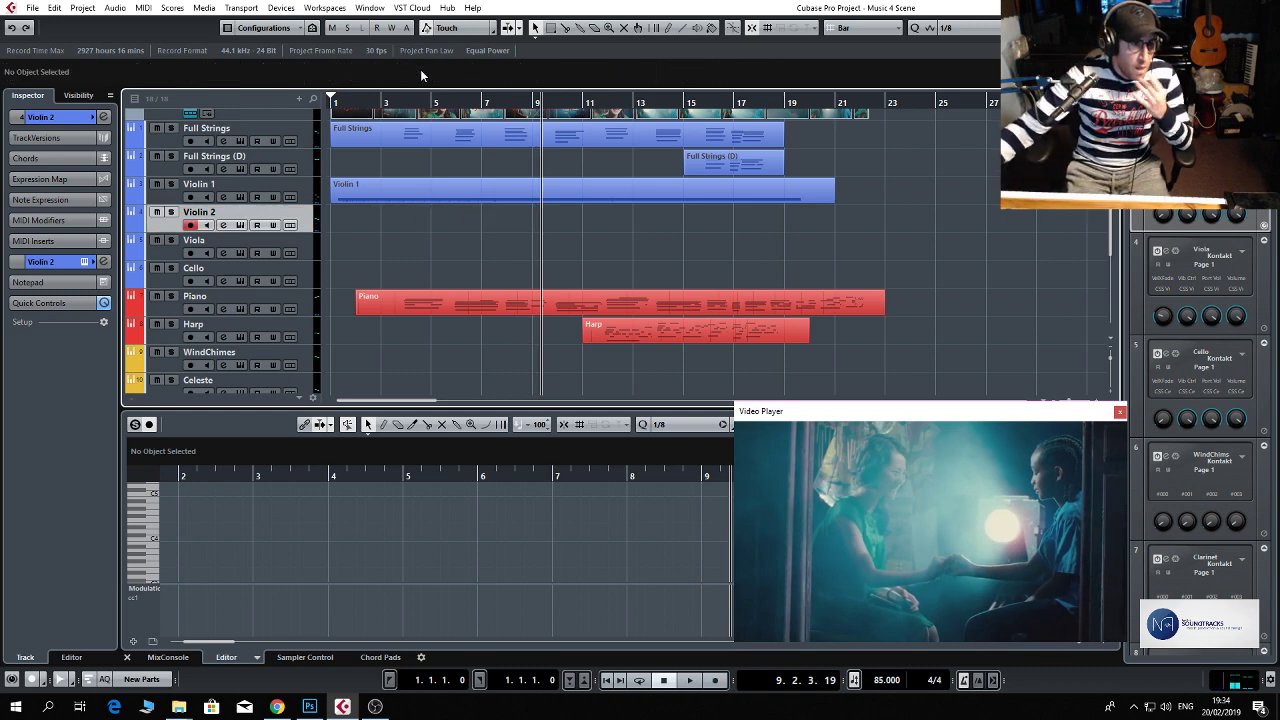
scroll(320, 206, "down", 5)
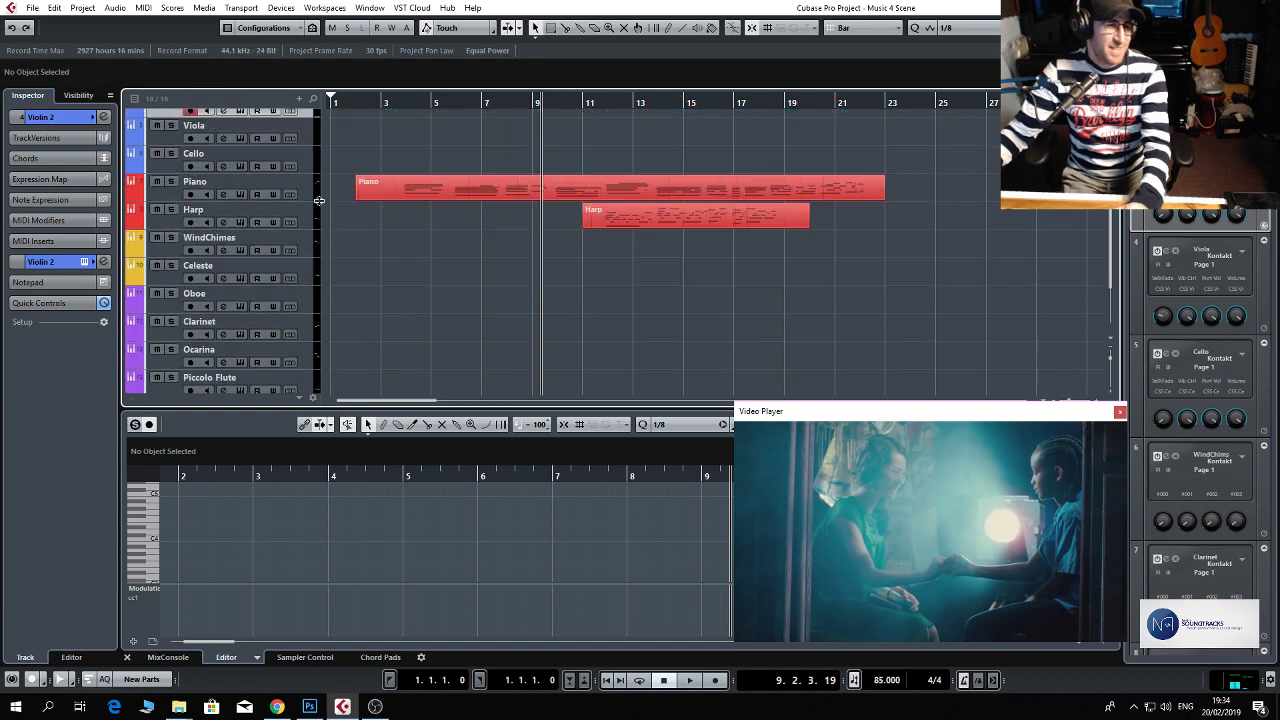
Record a Clarinet part from bar 3 to about bar 19.
scroll(320, 206, "up", 1)
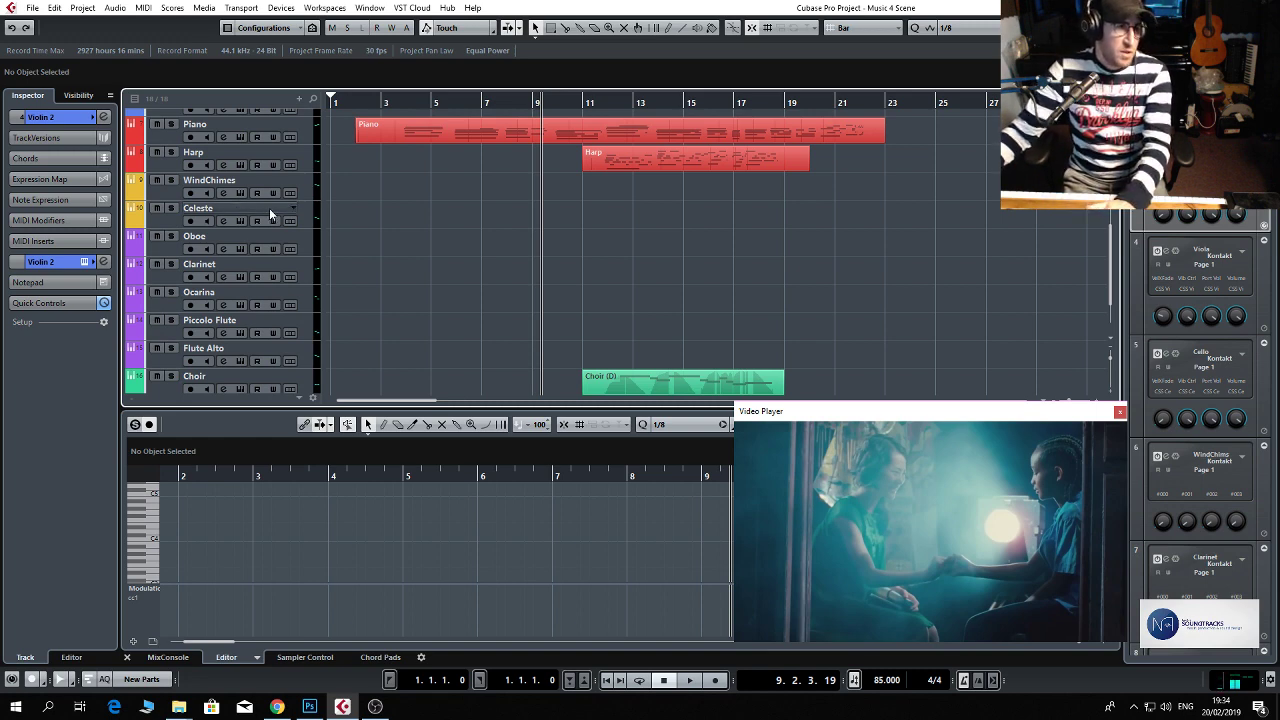
left_click(306, 242)
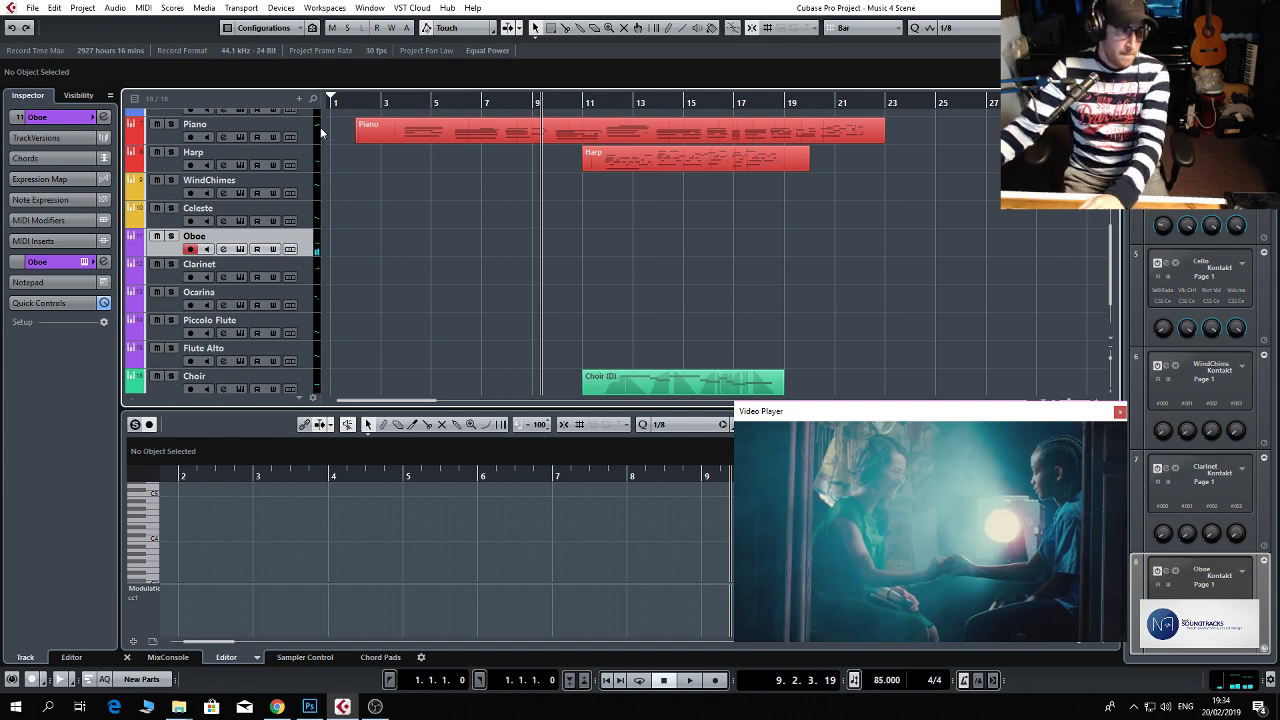
left_click(310, 266)
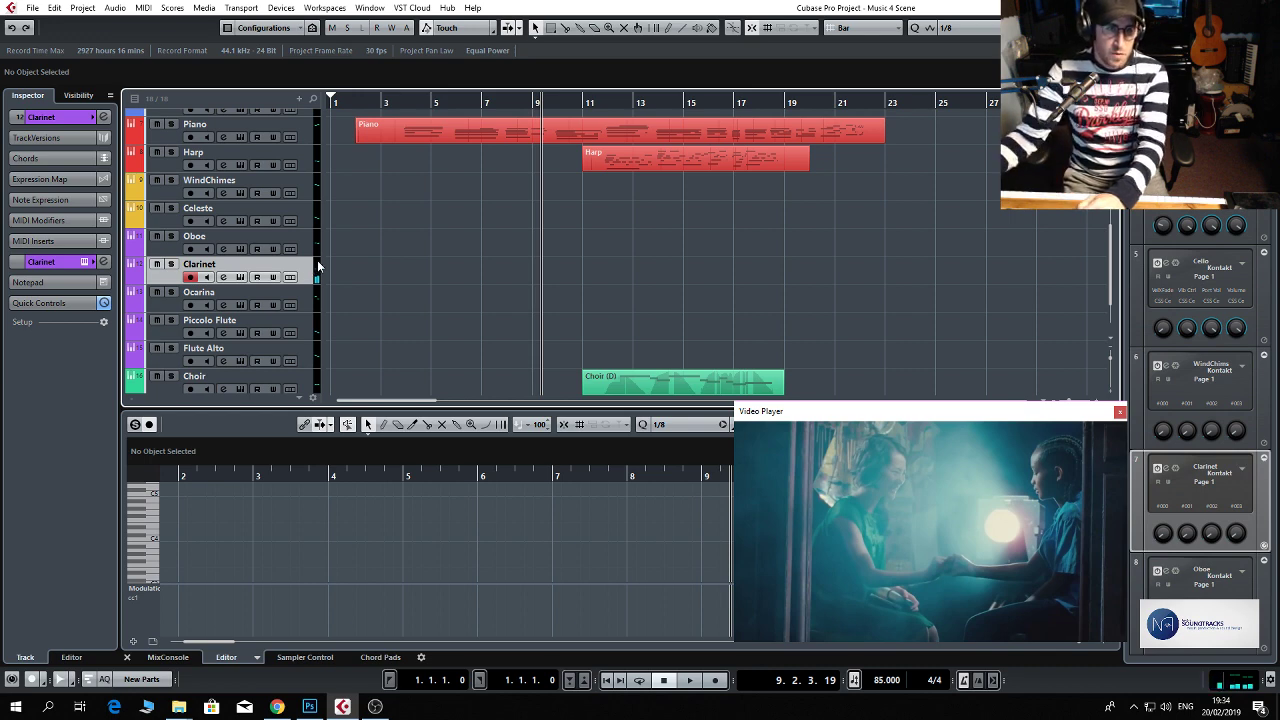
key("KP_0")
key("KP_Multiply")
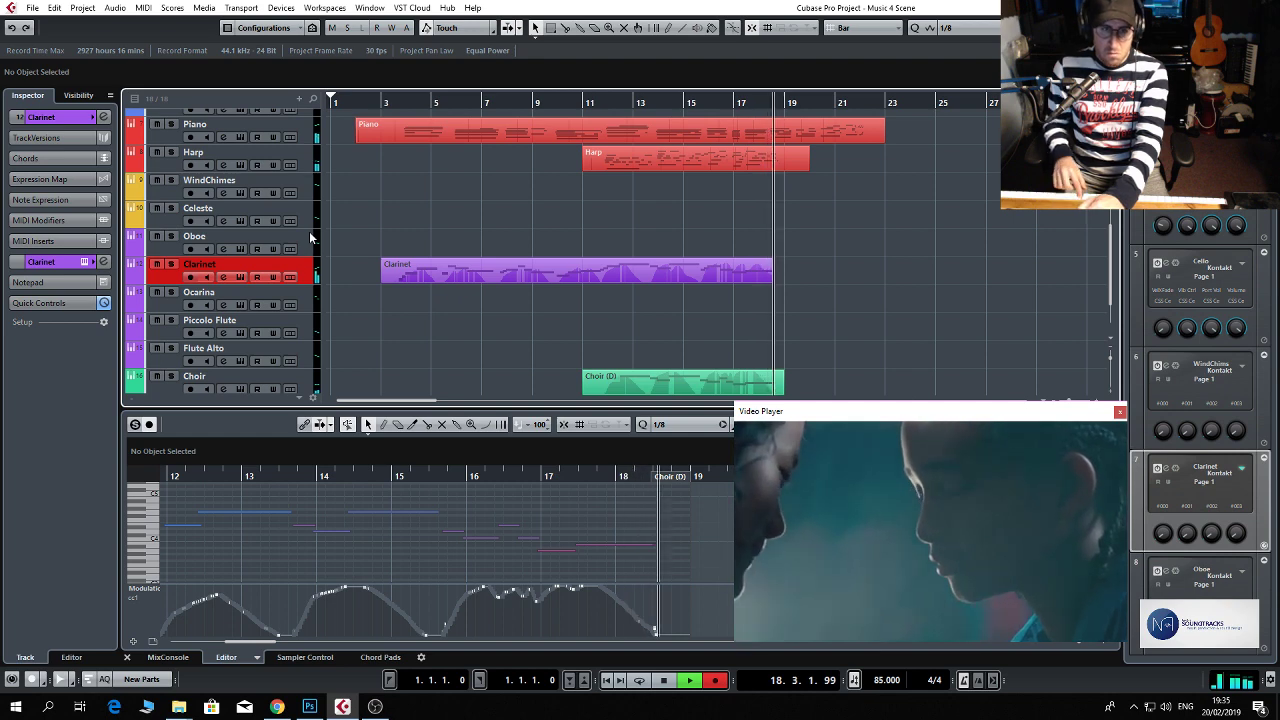
key("space")
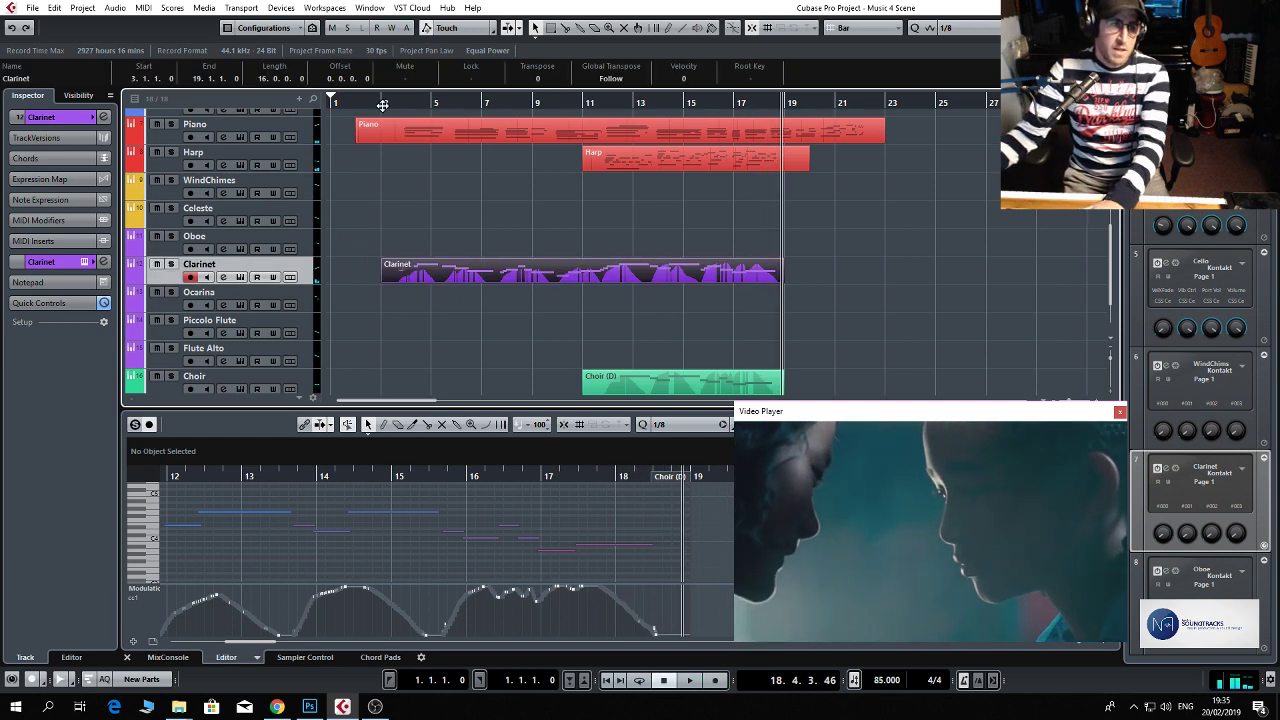
Play back from bar 3 with the recorded Clarinet part open in the editor and lower the Clarinet channel's volume.
left_click(383, 104)
key("space")
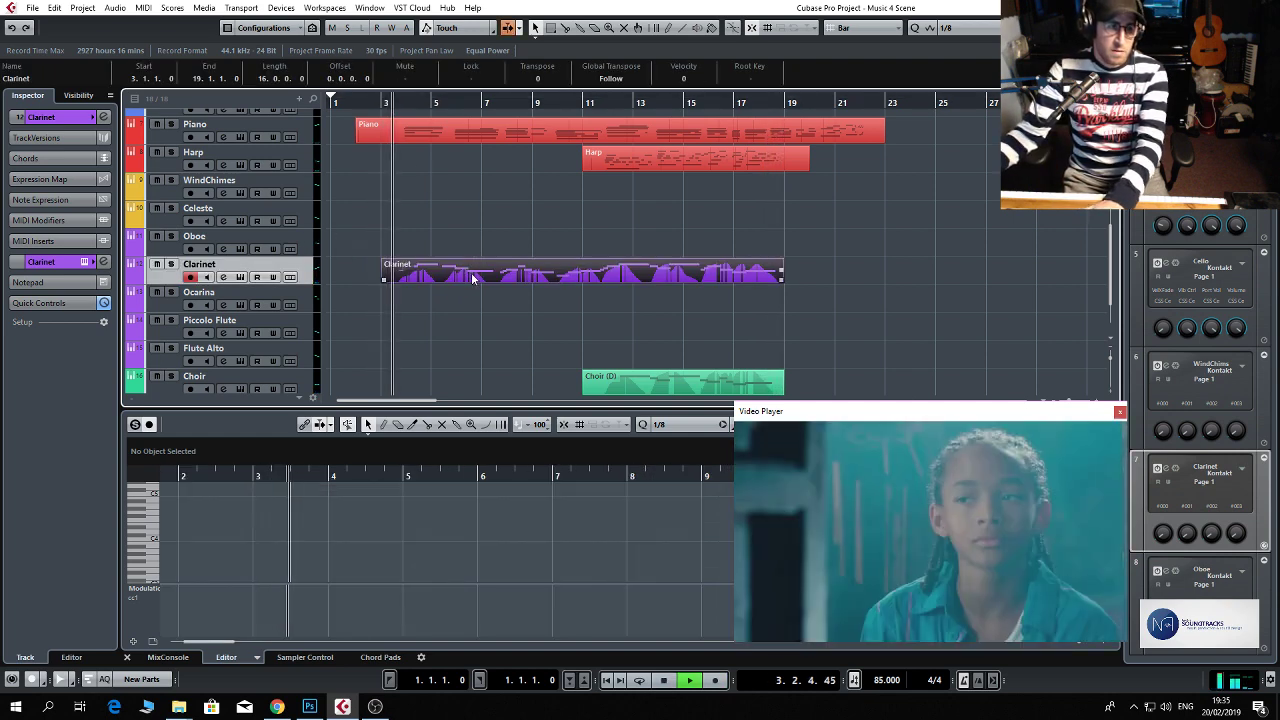
double_click(472, 276)
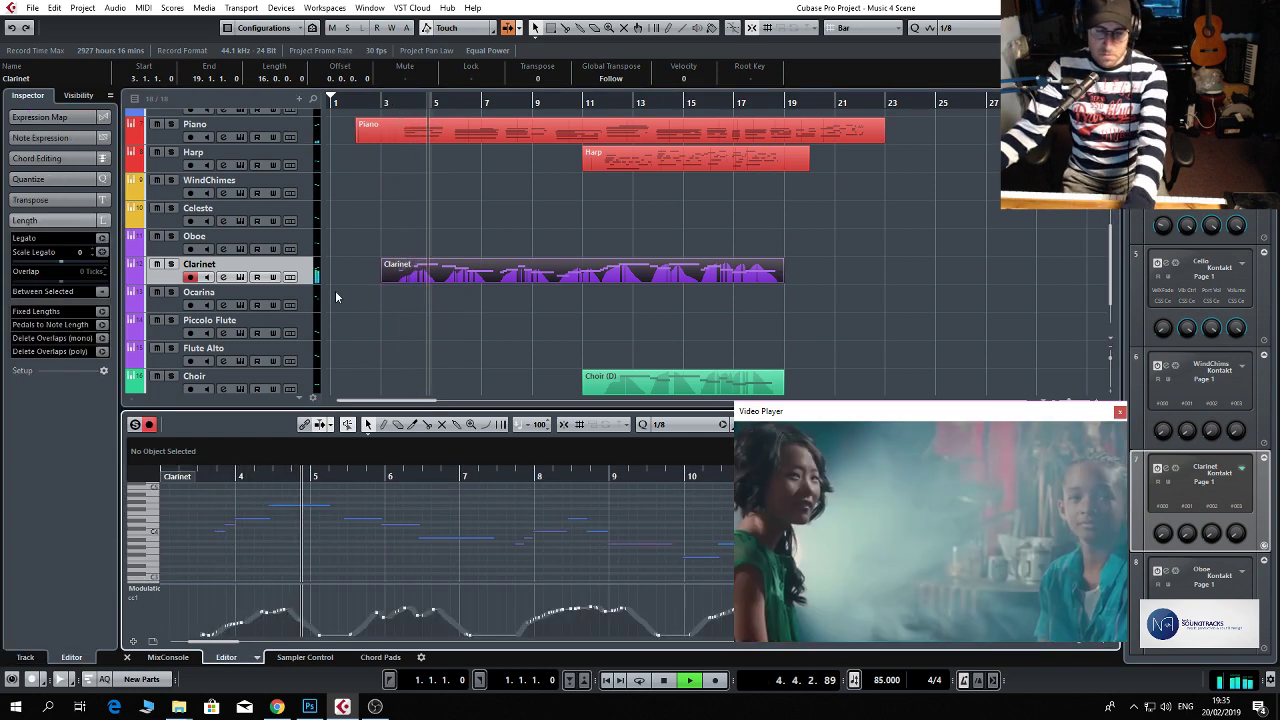
key("e")
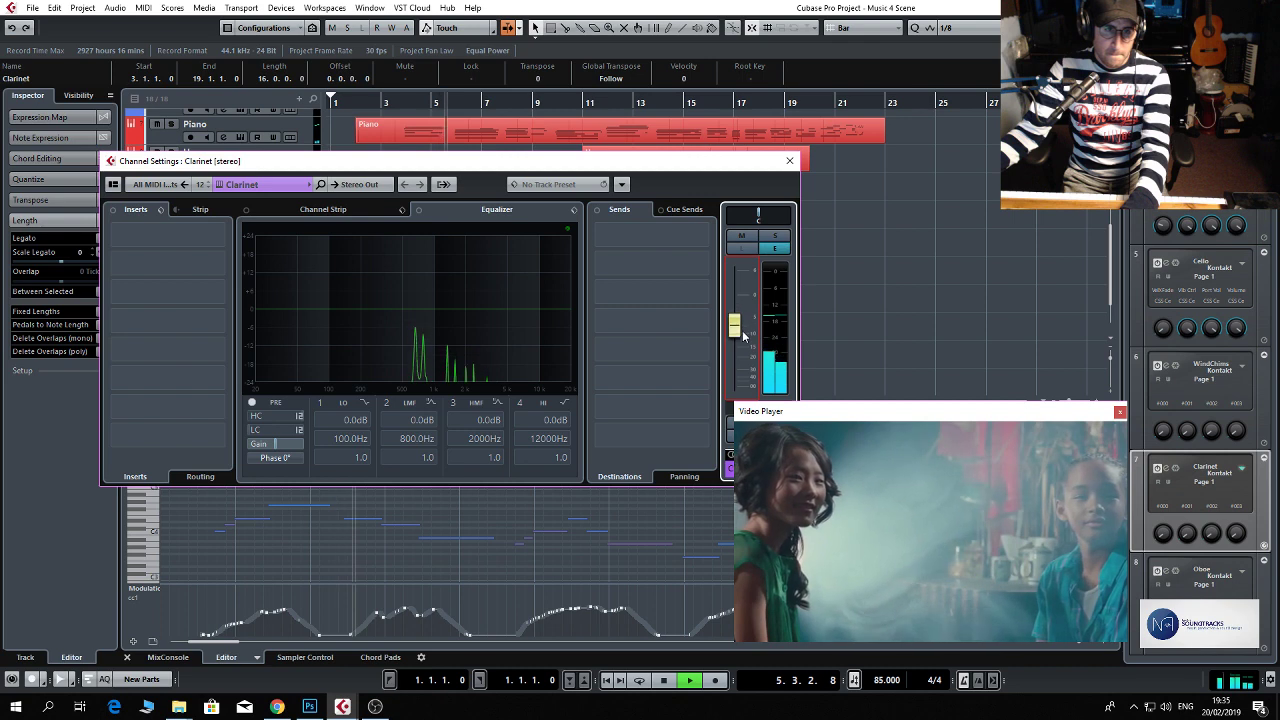
Insert the ValhallaVintageVerb_x64 reverb in the first insert slot of the Clarinet channel.
left_click(212, 234)
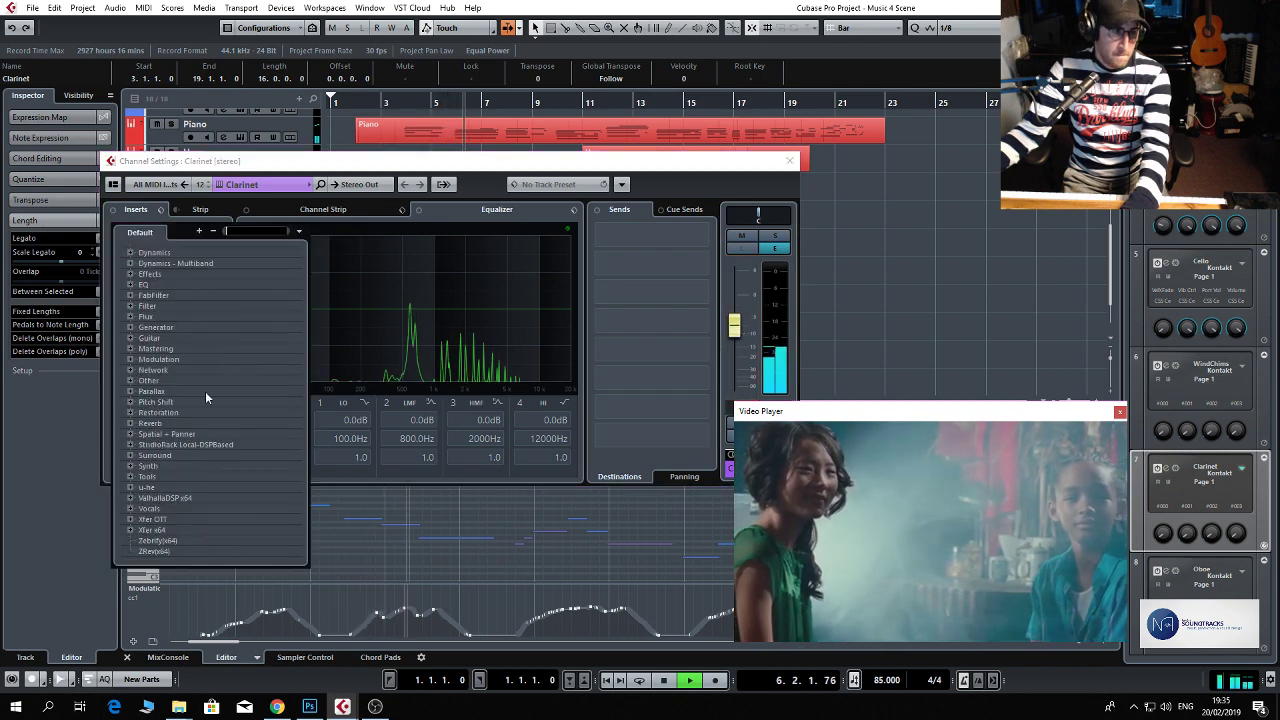
left_click(172, 497)
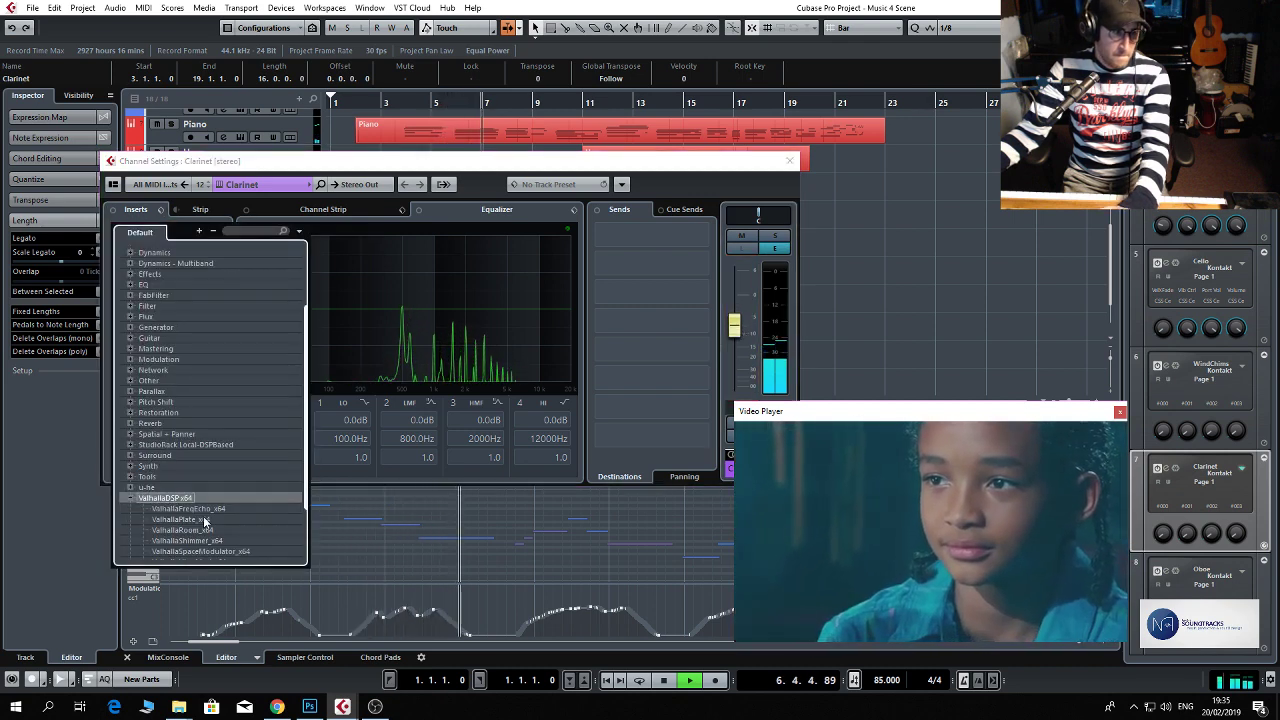
scroll(208, 518, "down", 2)
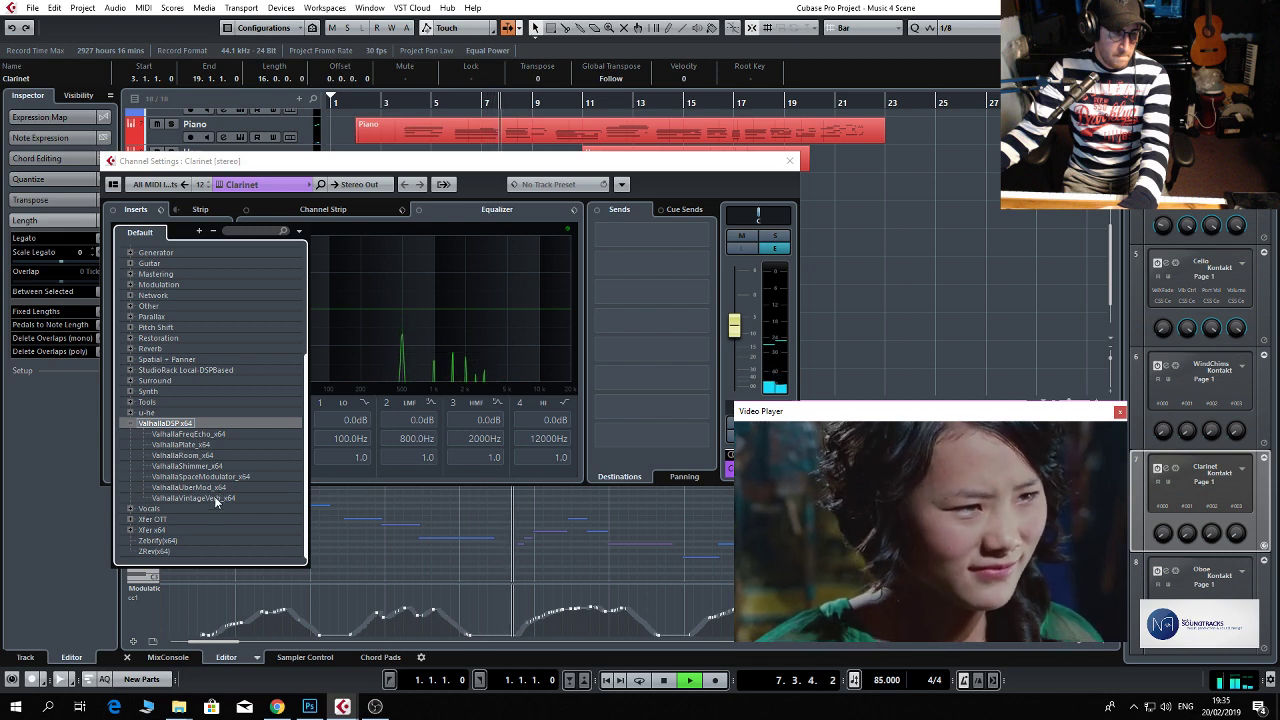
left_click(214, 497)
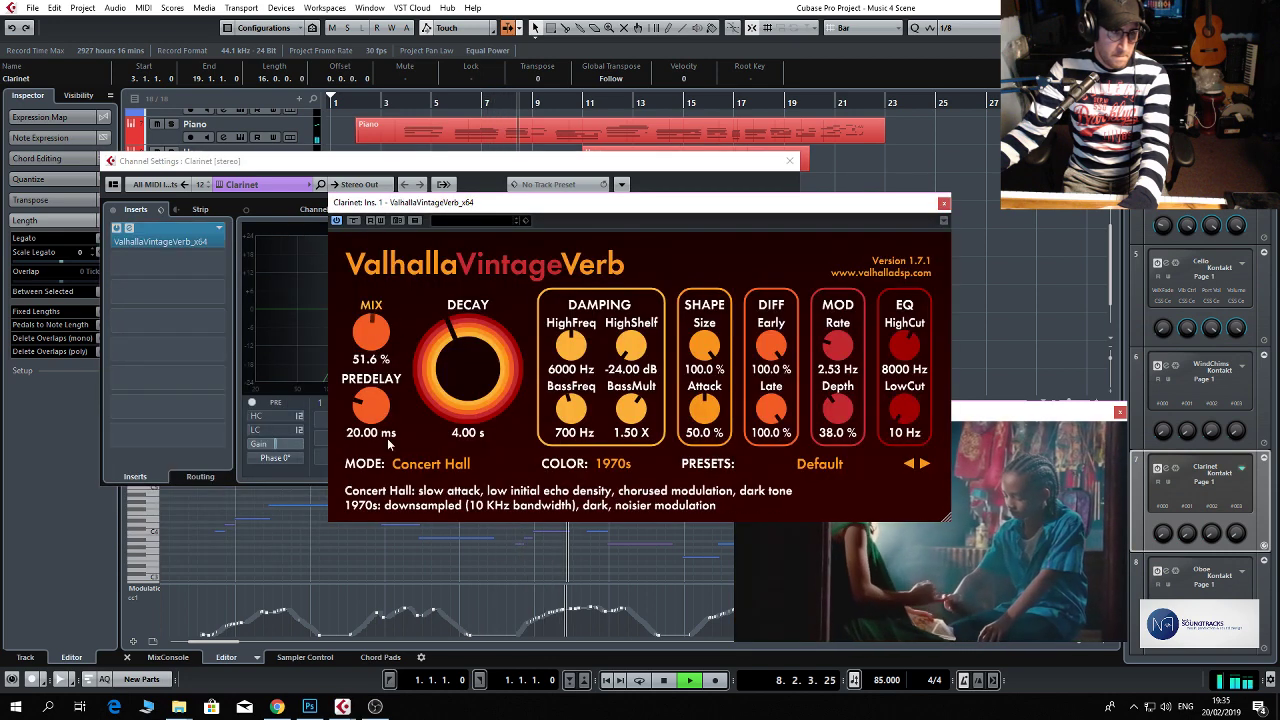
Set the Mix of the Clarinet ValhallaVintageVerb reverb to 37.6 % and close the channel settings.
left_click_drag(388, 439, 389, 435)
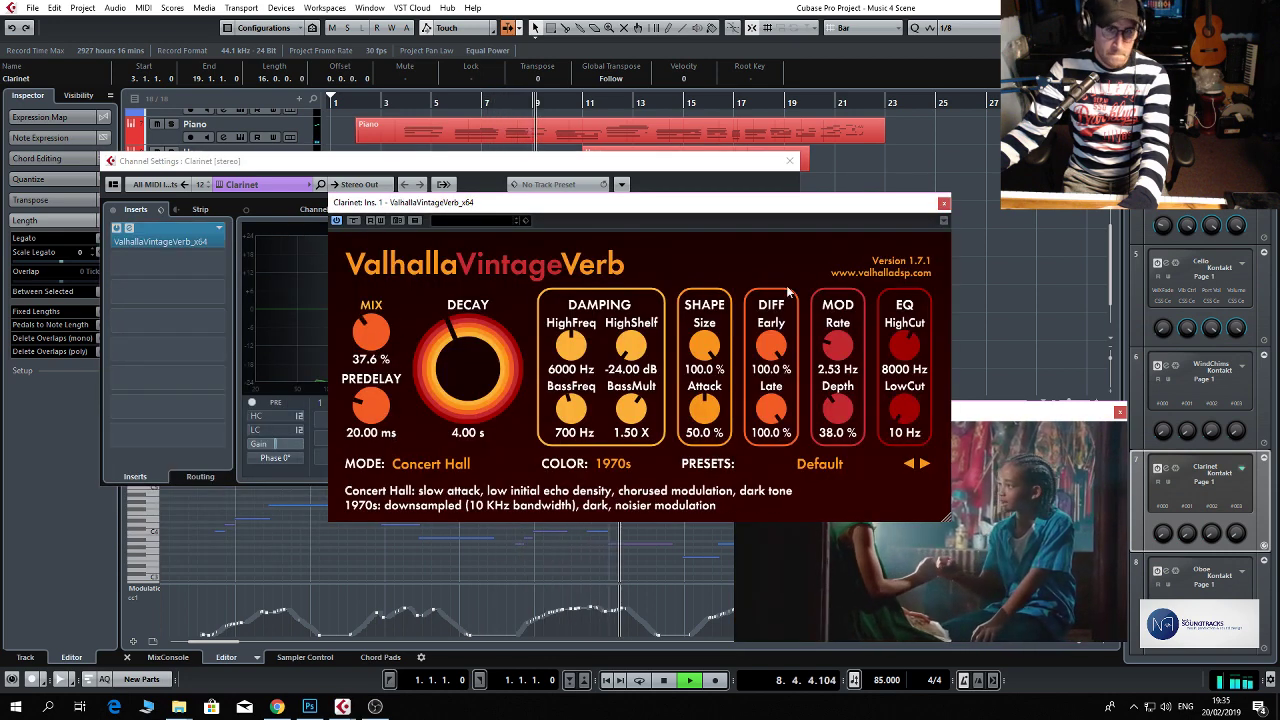
left_click(943, 203)
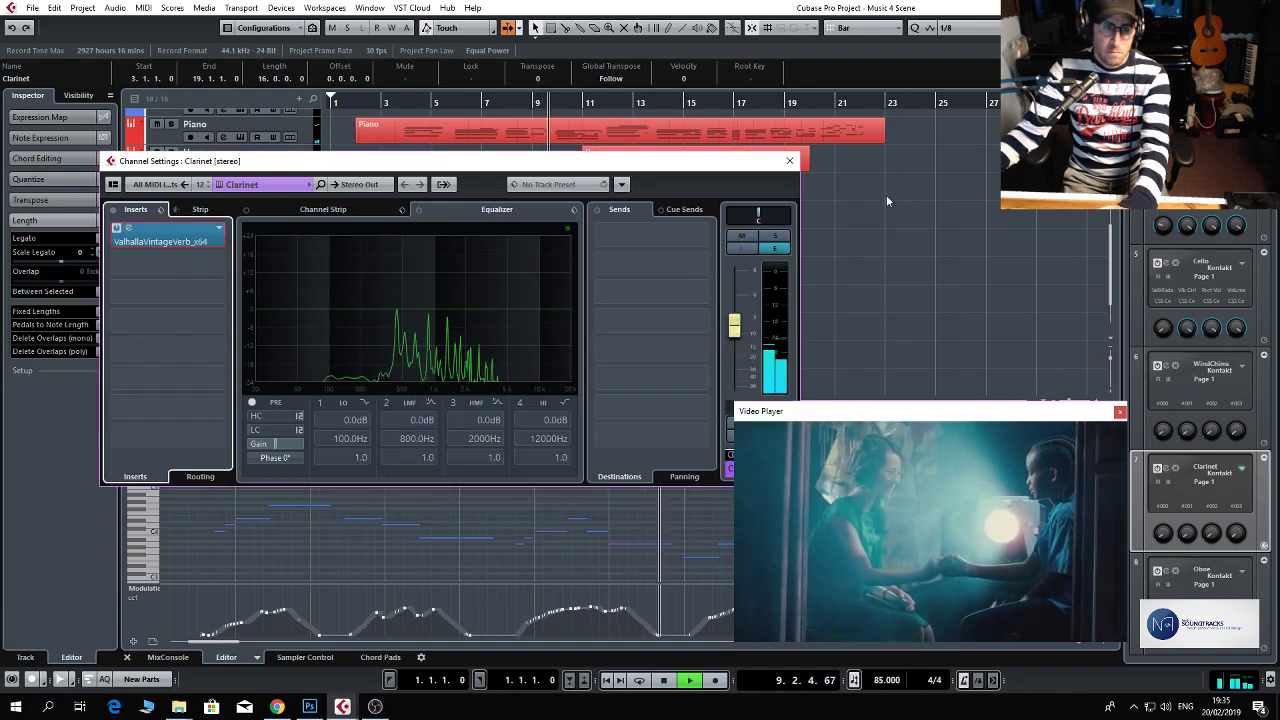
left_click(790, 162)
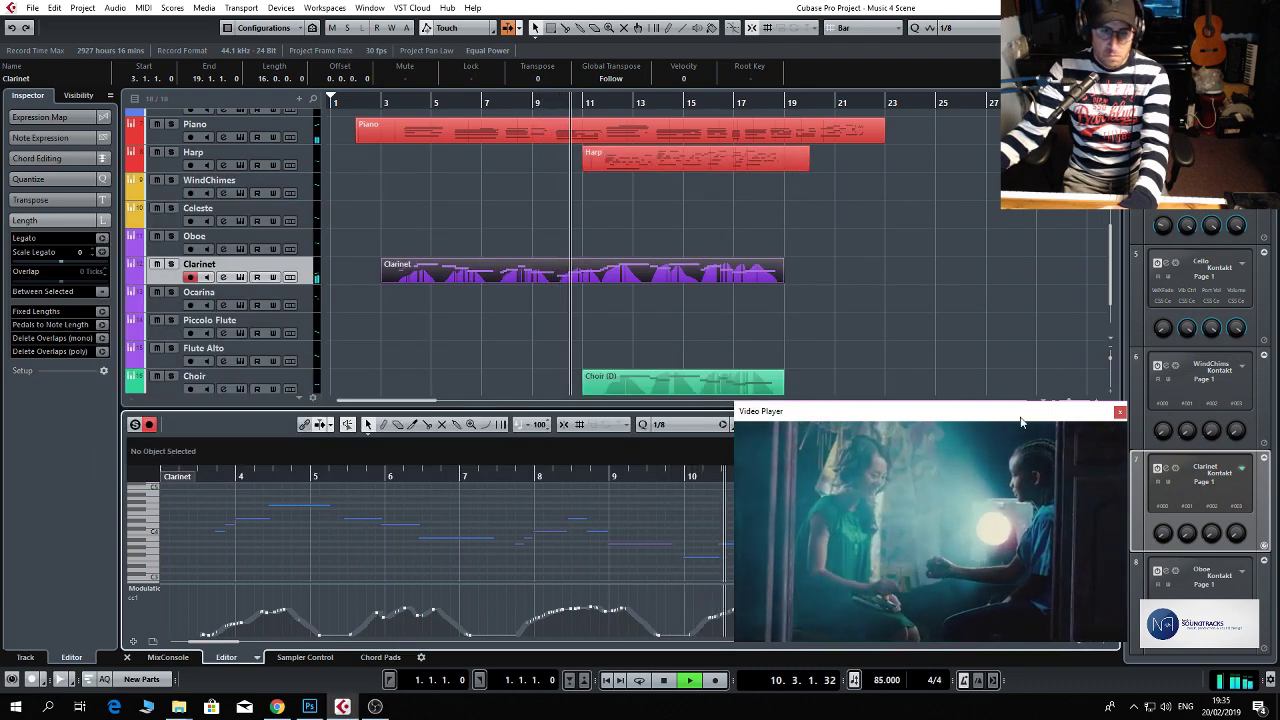
Review the Clarinet part up to about bar 13 with the Video Player moved clear of the editor, and close the player.
left_click_drag(1021, 420, 1034, 218)
key("space")
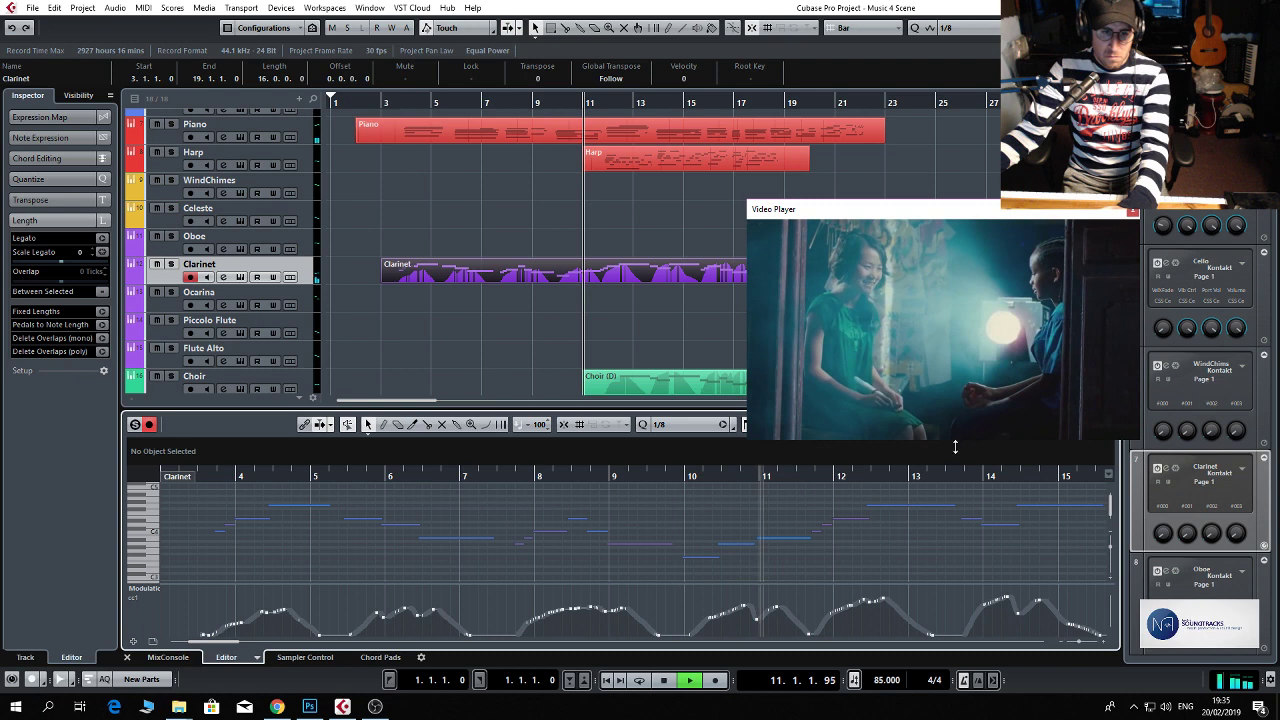
key("space")
left_click(790, 531)
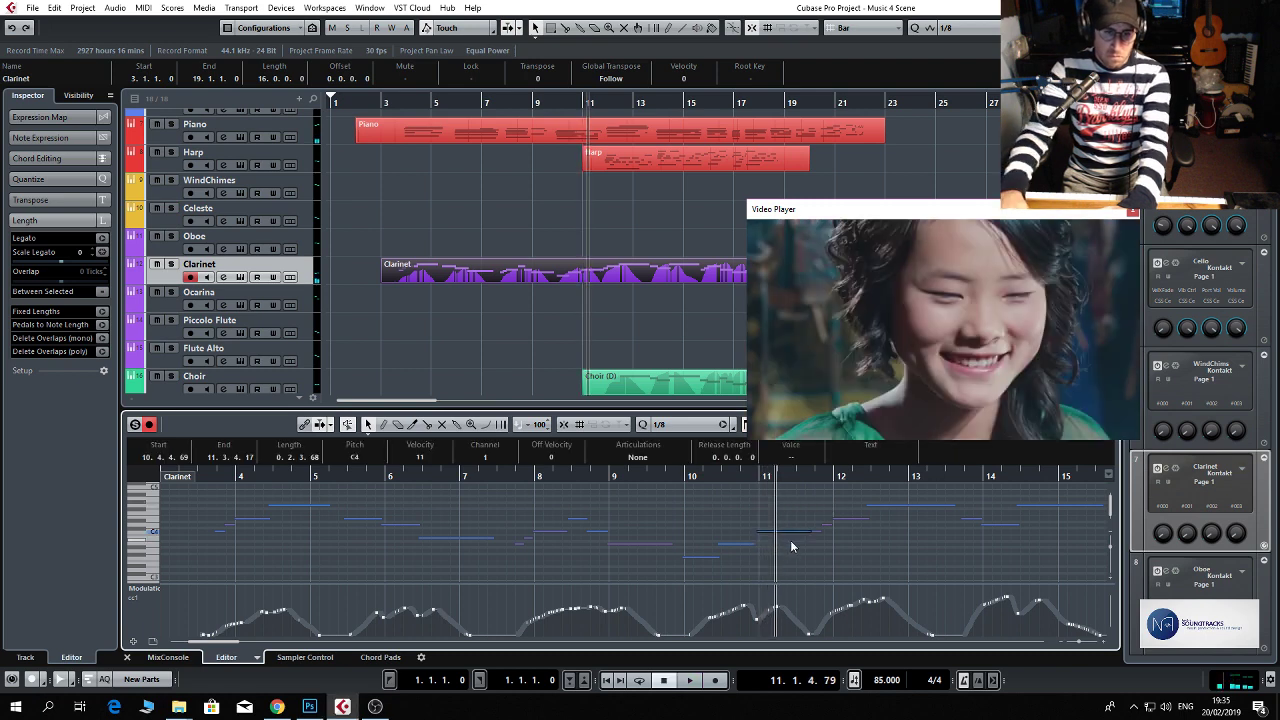
key("space")
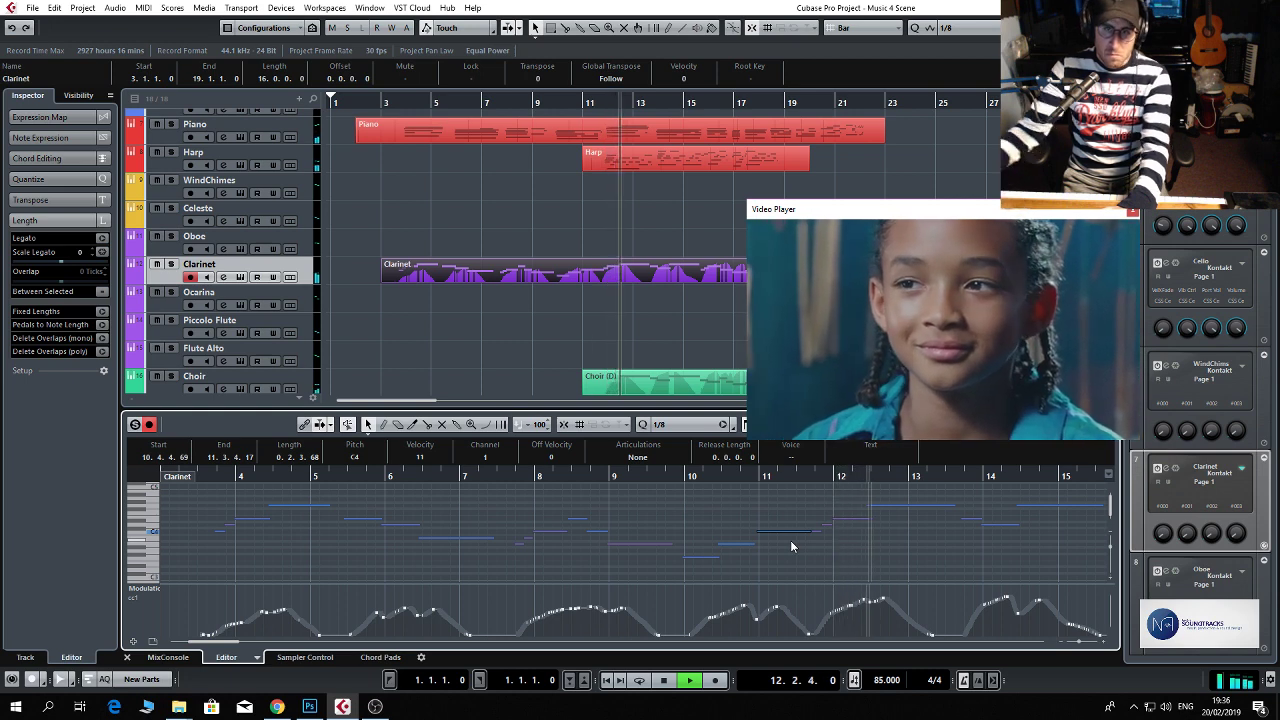
left_click(1132, 210)
key("space")
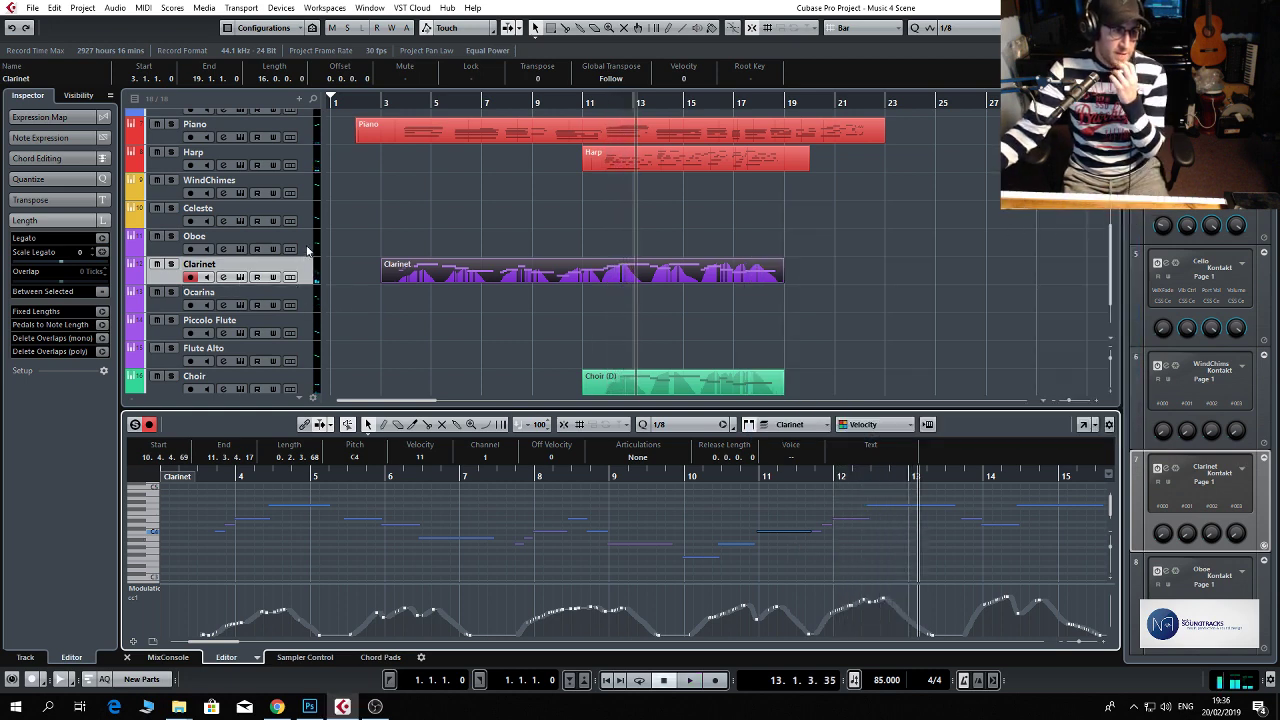
Open the Oboe channel settings and insert the ValhallaUberMod_x64 effect in the first insert slot.
left_click(223, 249)
left_click(198, 234)
scroll(174, 320, "down", 3)
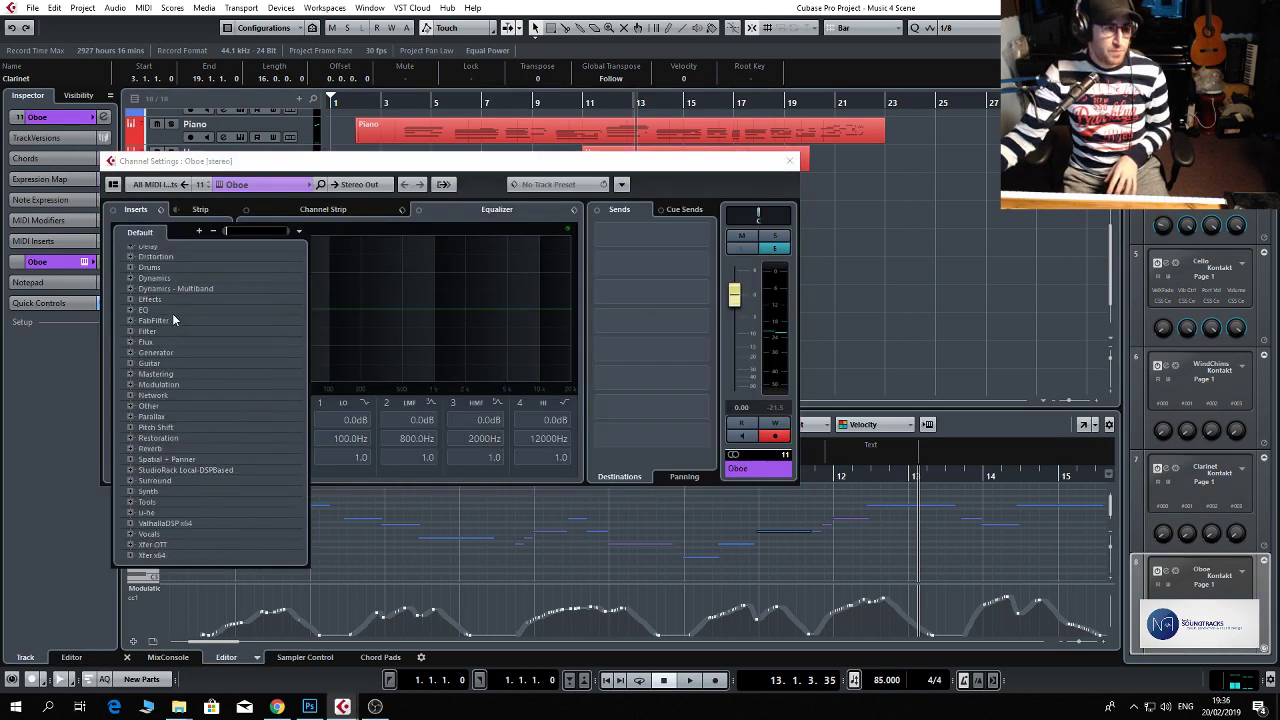
scroll(174, 330, "down", 2)
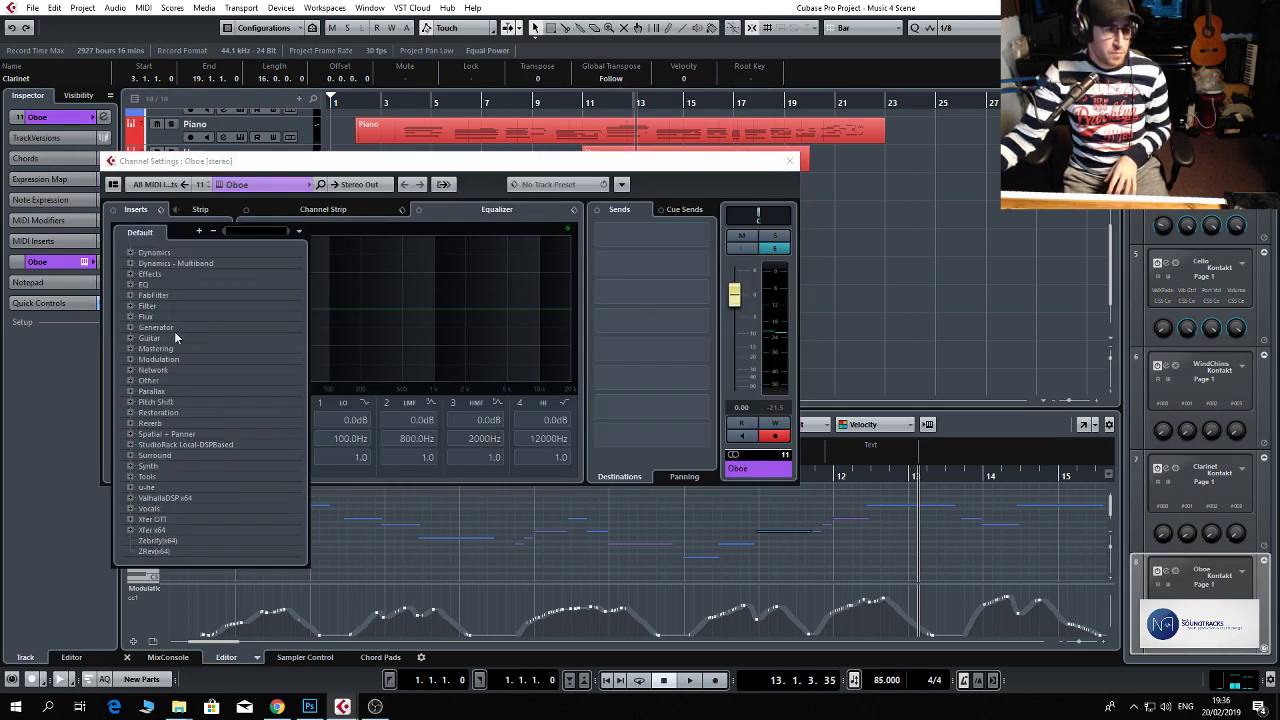
left_click(166, 498)
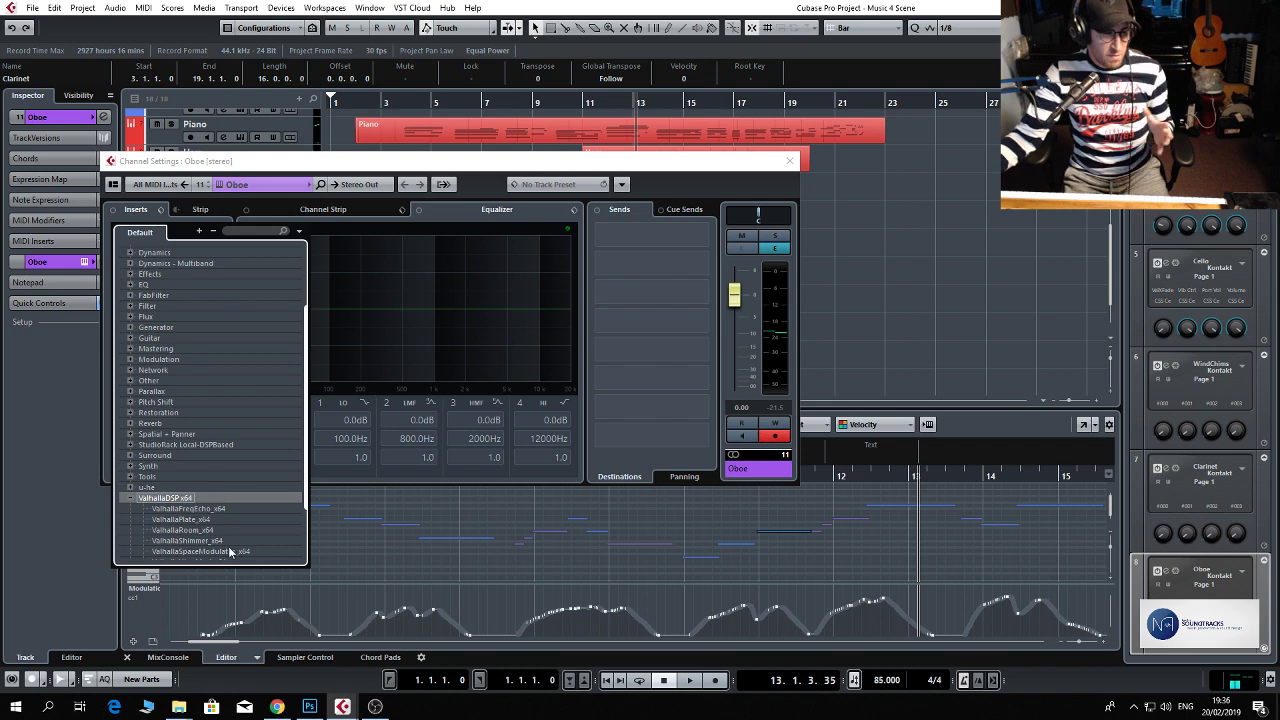
scroll(230, 545, "down", 2)
left_click(221, 502)
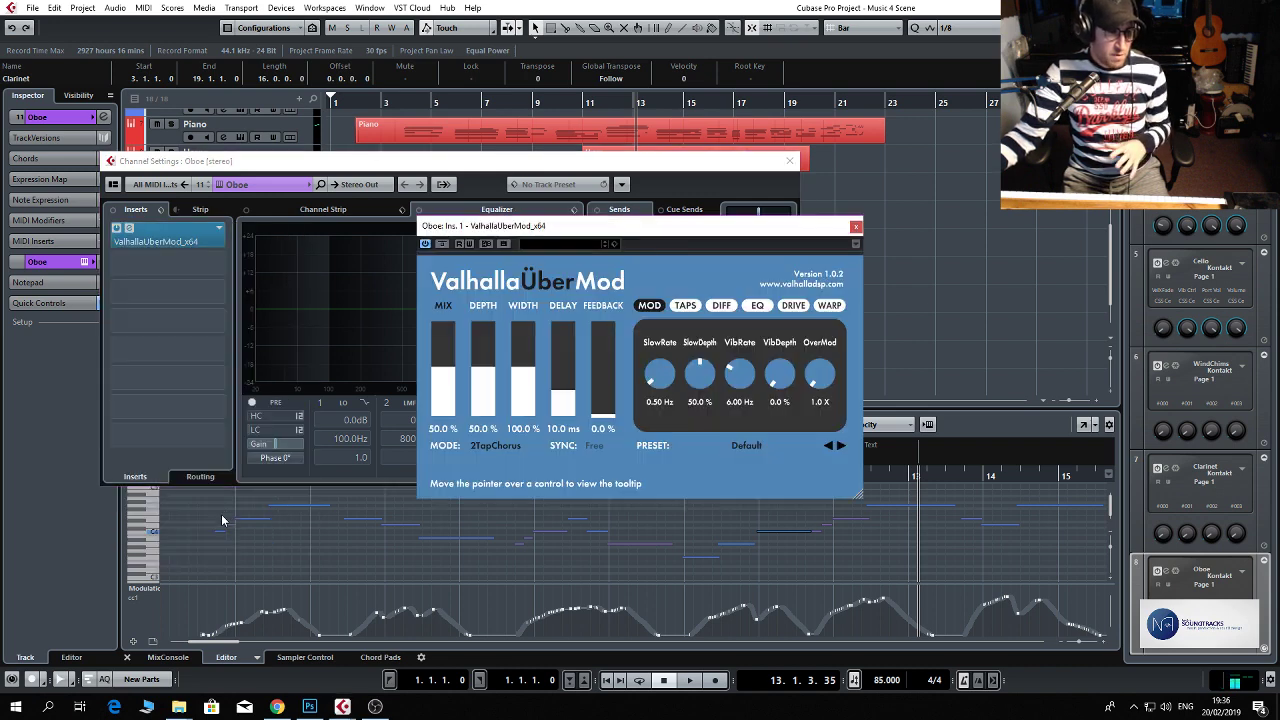
Replace the Oboe channel's ValhallaUberMod_x64 insert with ValhallaVintageVerb_x64, set its Mix to 34.0 %, and close the channel settings.
left_click(199, 244)
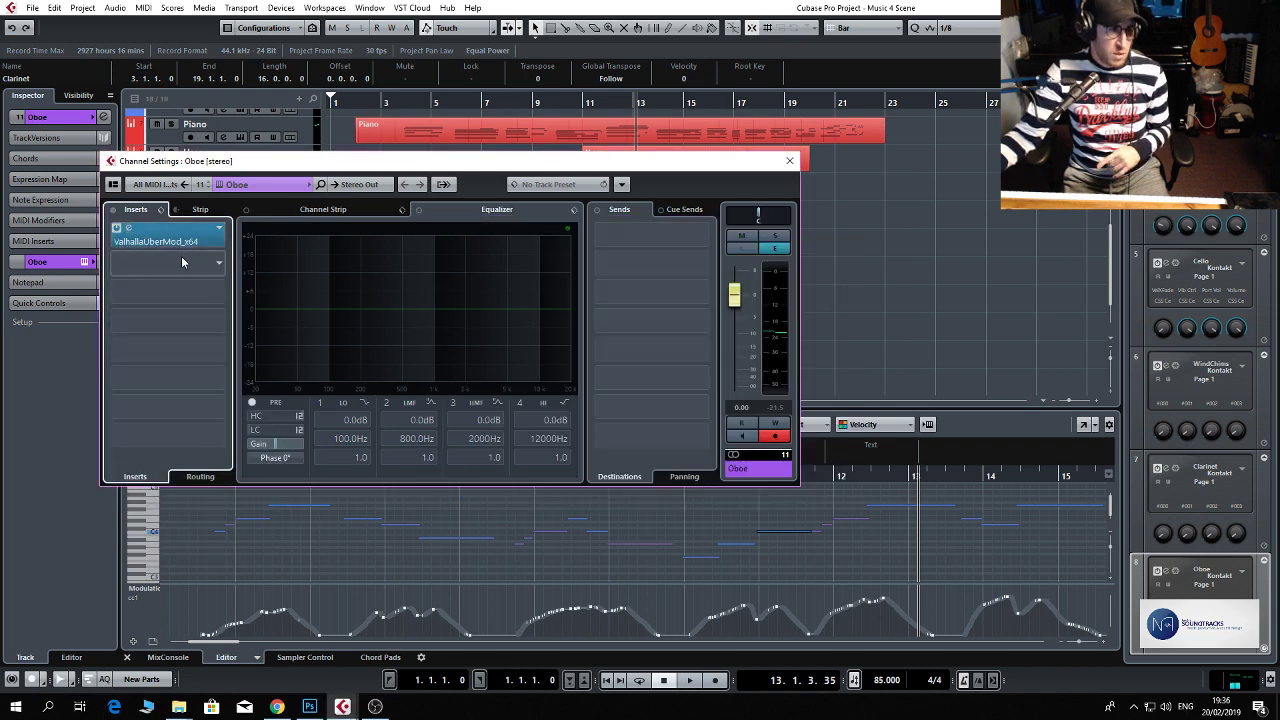
left_click(190, 242)
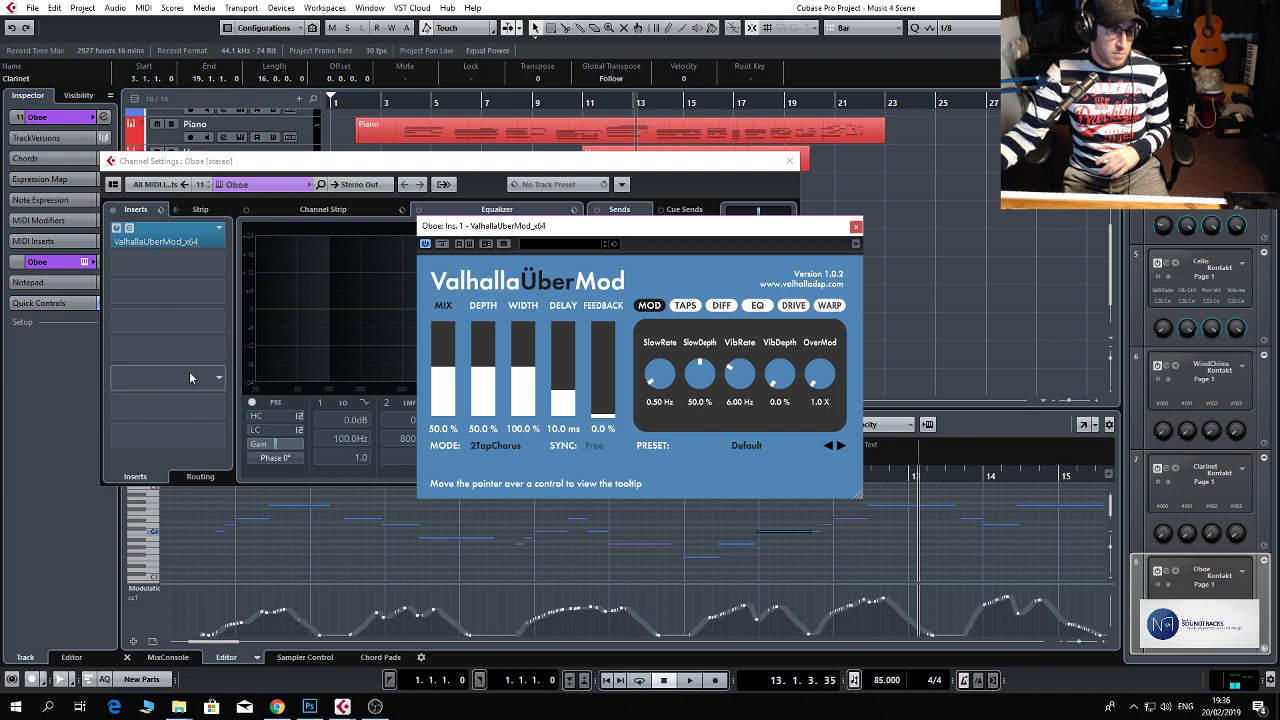
left_click(219, 231)
left_click(212, 498)
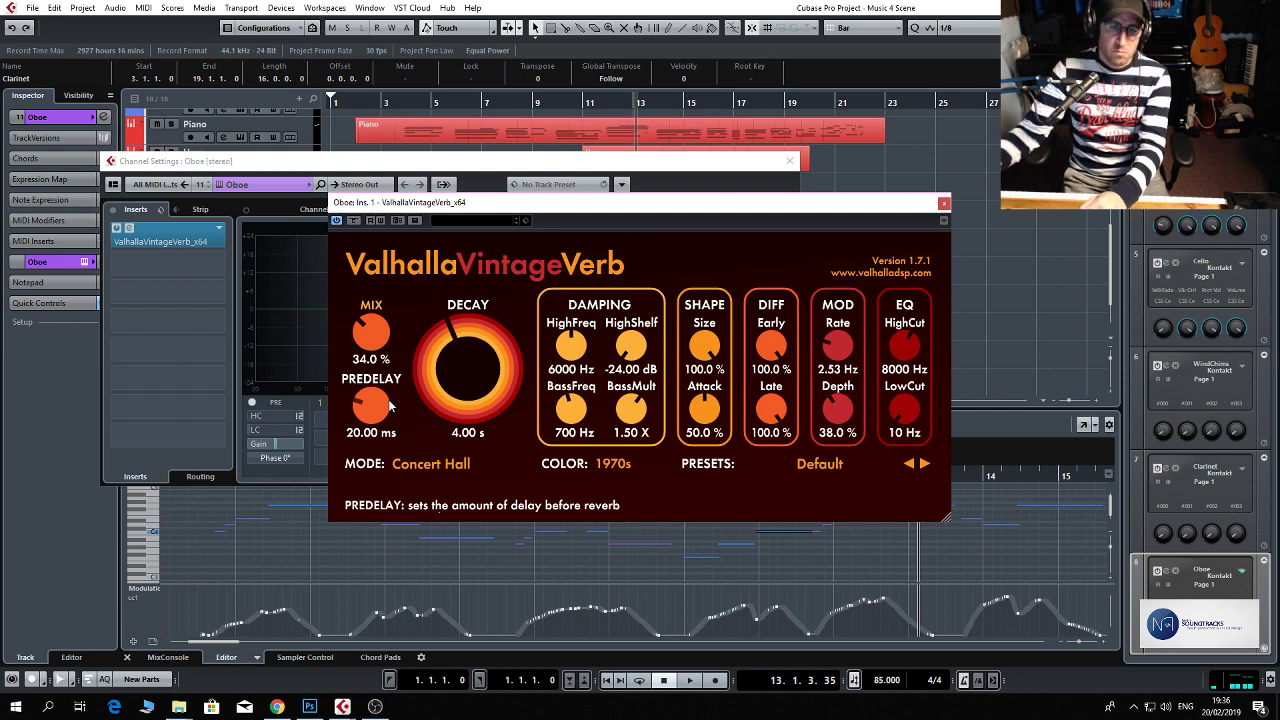
left_click(942, 205)
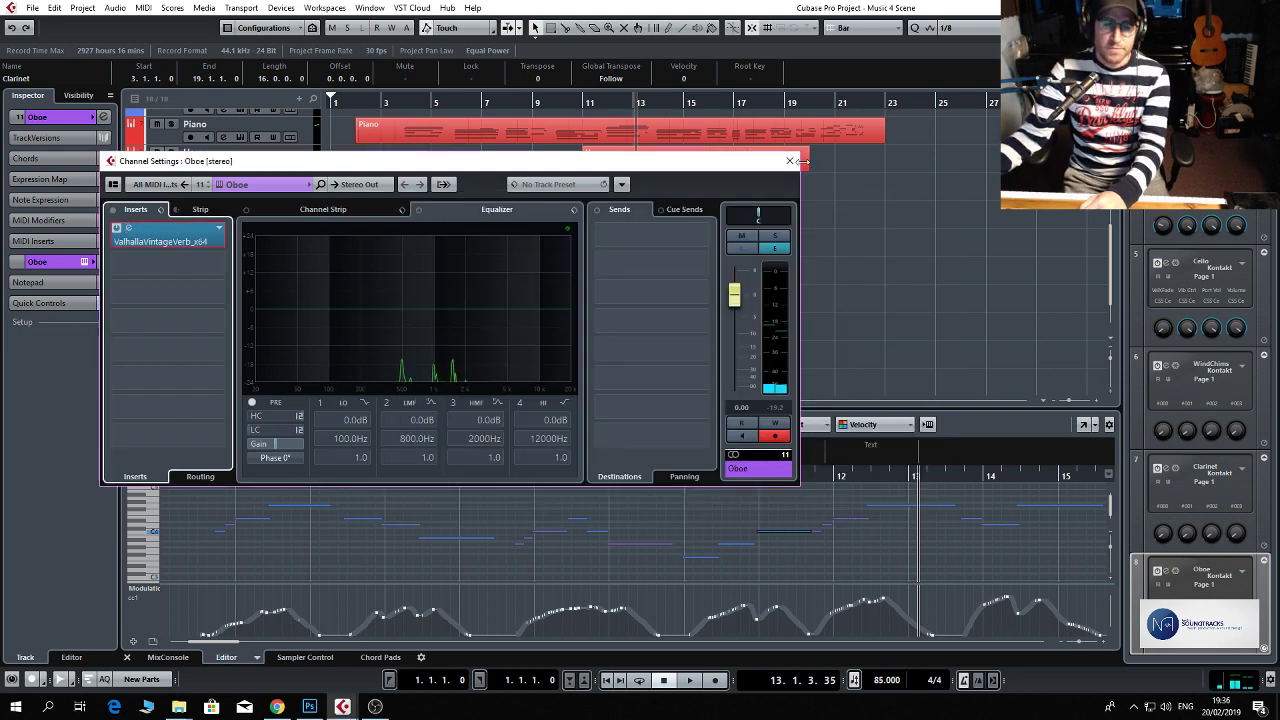
left_click(789, 160)
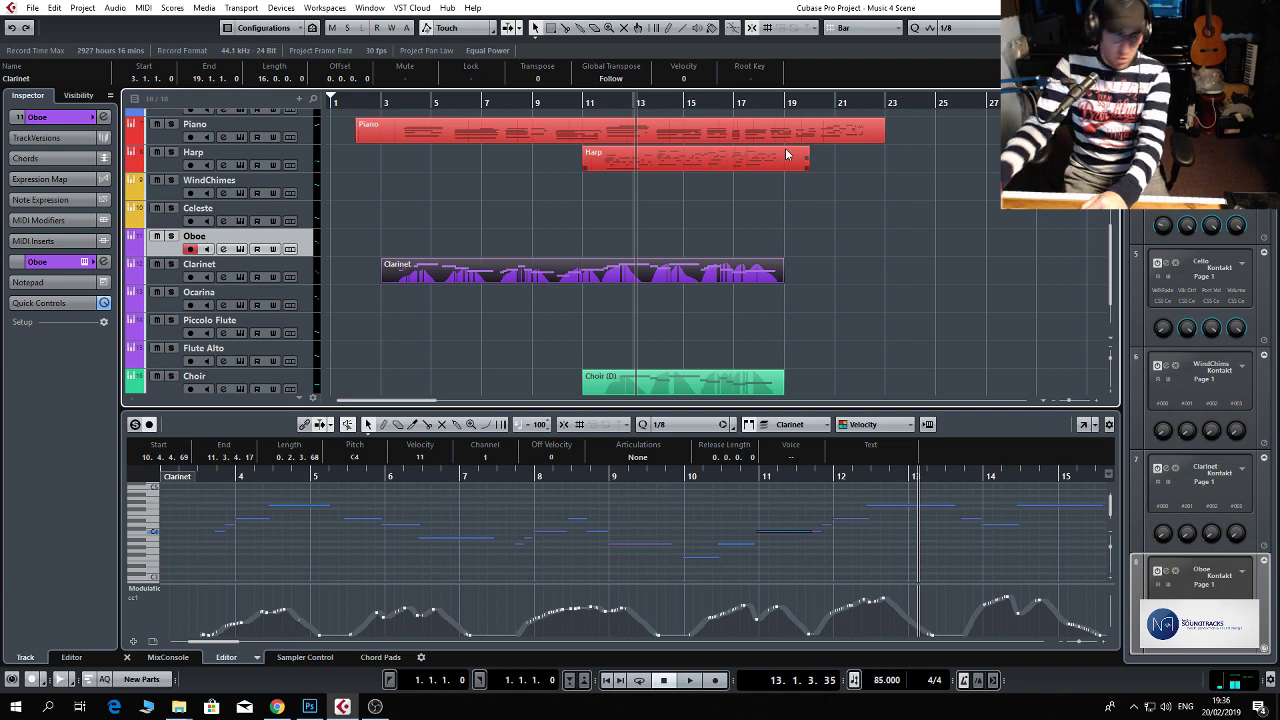
Try an Oboe take from bar 11 to about bar 18 and remove the recorded part.
key("KP_Subtract")
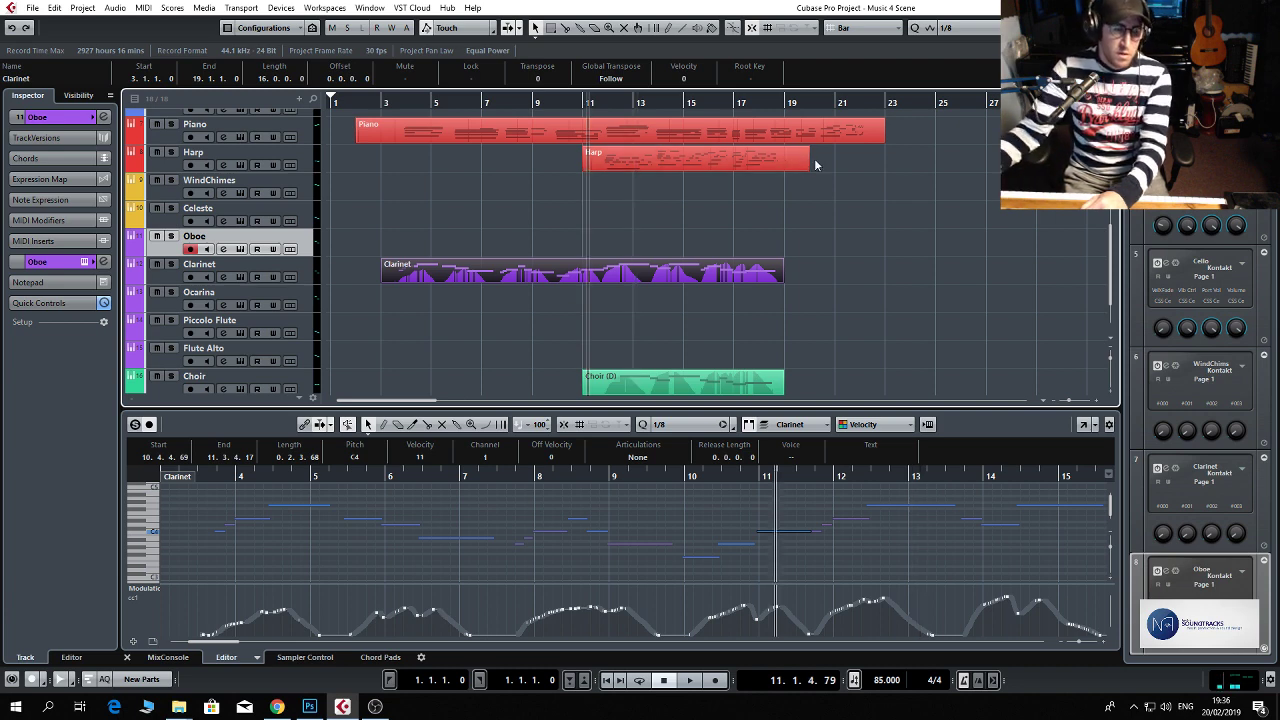
left_click(585, 106)
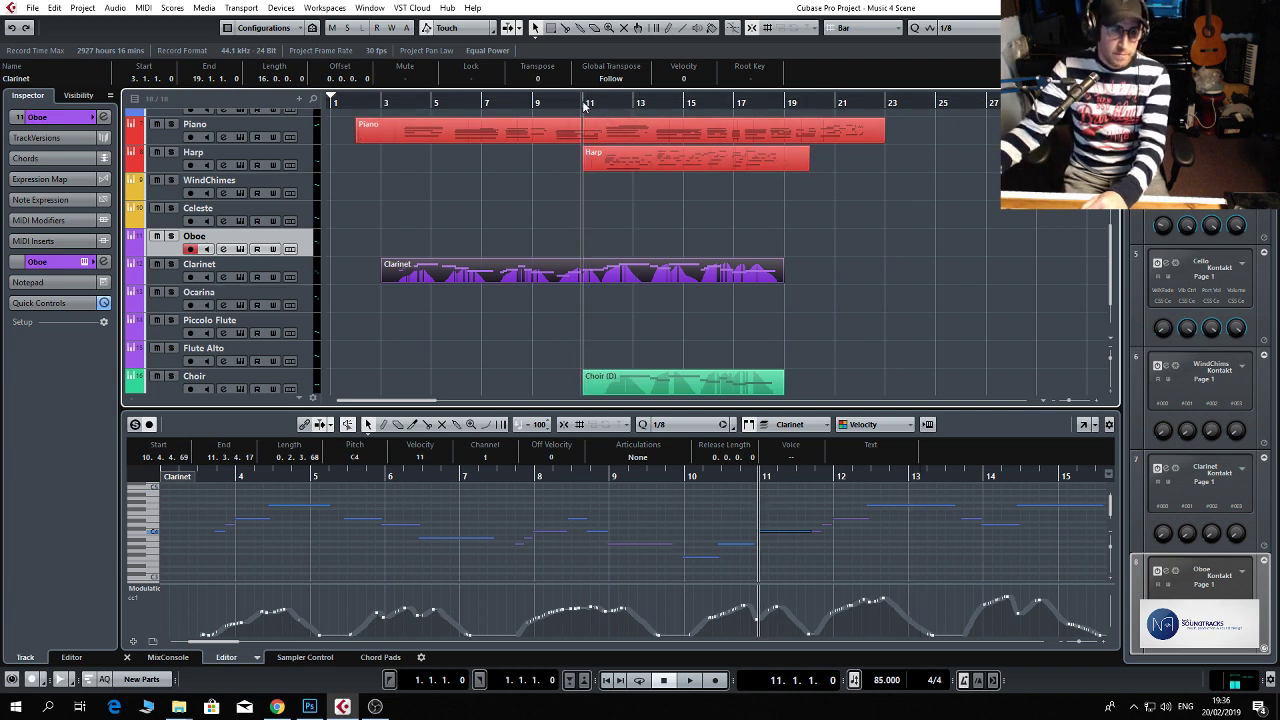
key("KP_Multiply")
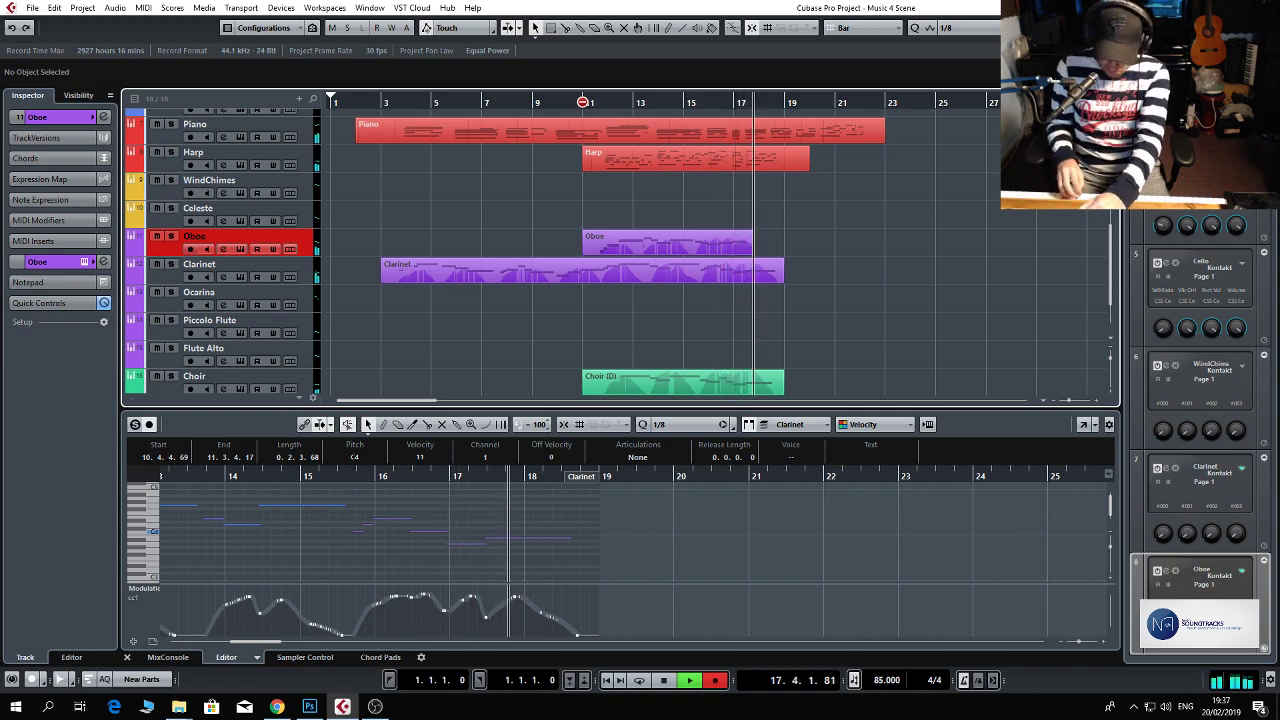
key("space")
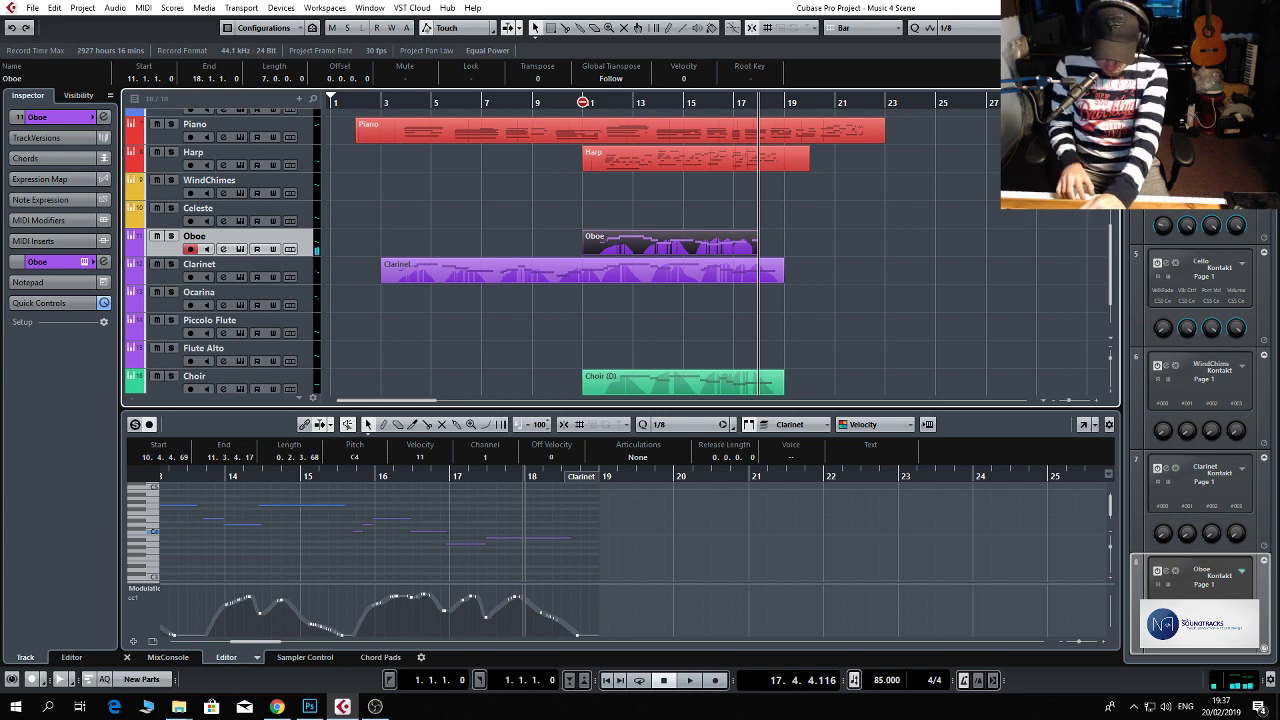
key("Delete")
Record an Oboe part from bar 11 to about bar 19.
left_click(583, 102)
key("KP_Multiply")
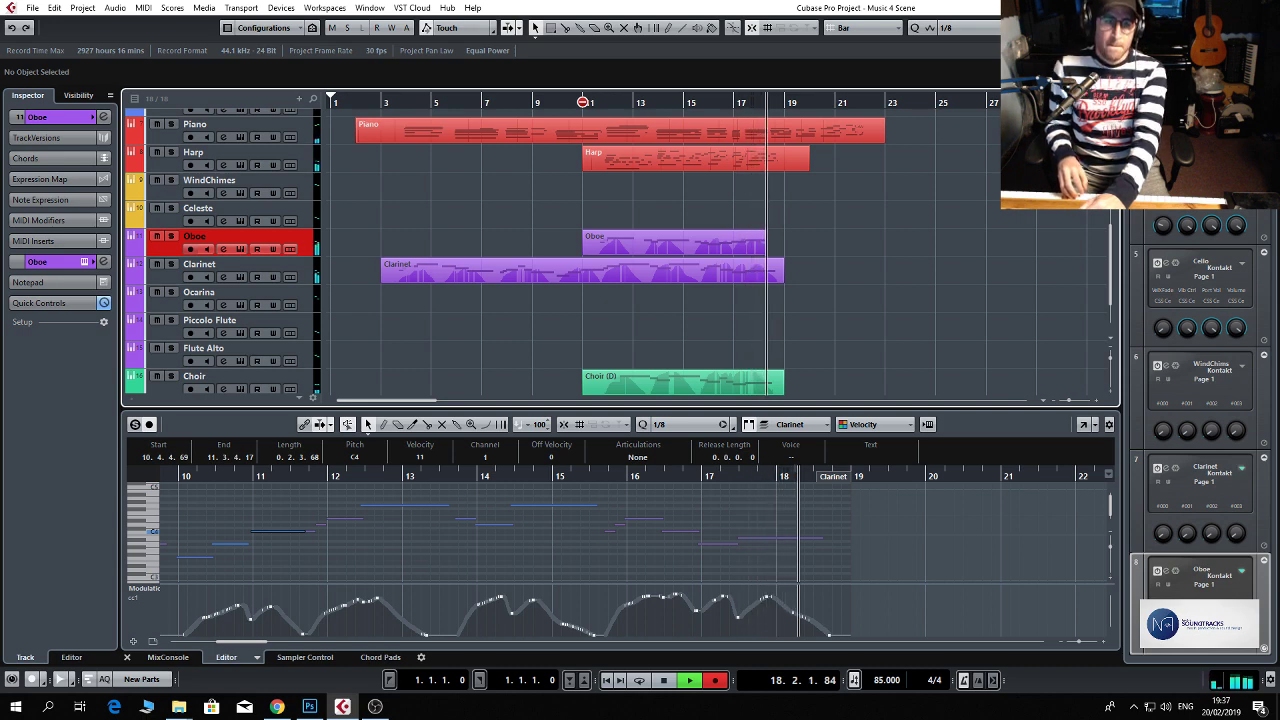
key("space")
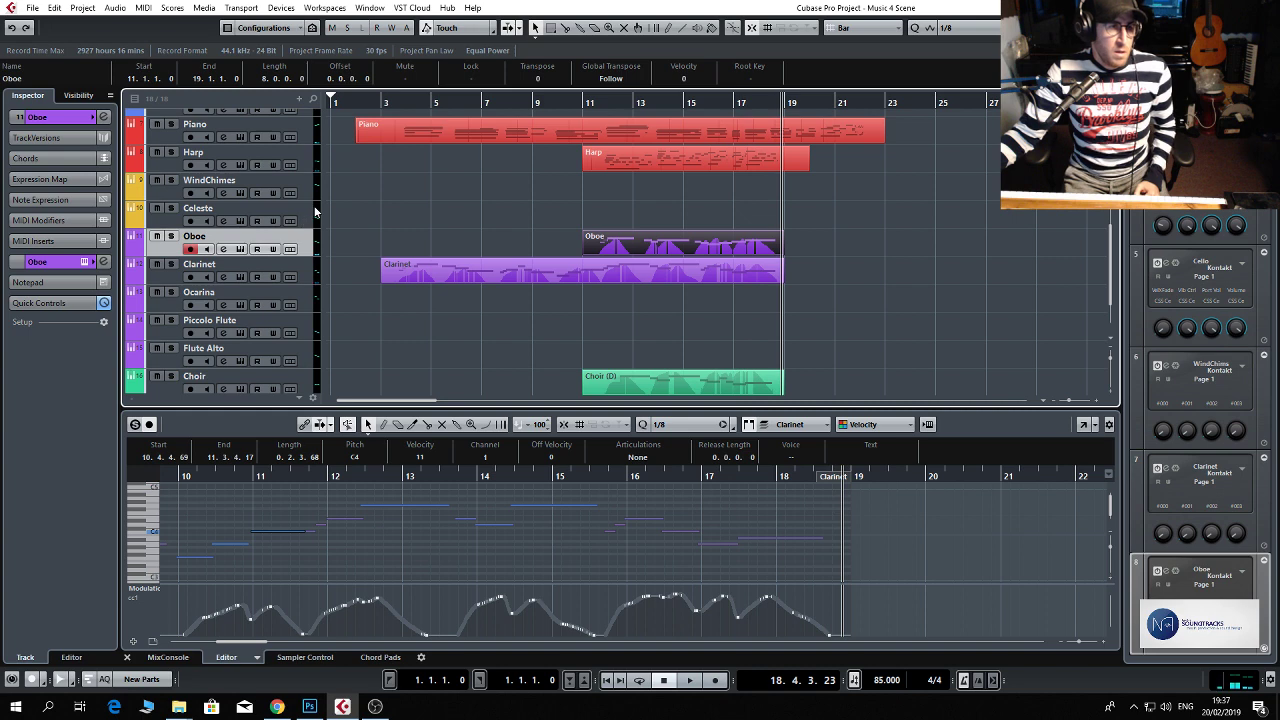
Try a Flute Alto take from bar 3 to about bar 8 and remove the recorded part.
left_click(310, 354)
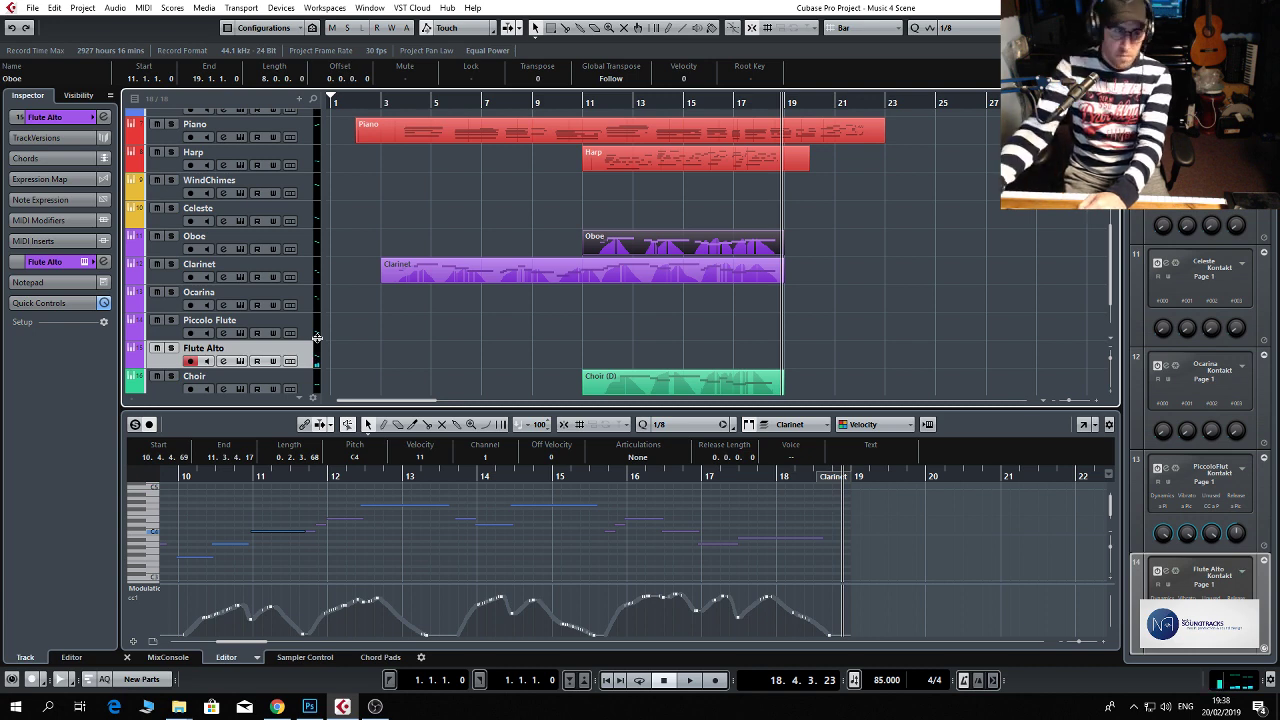
left_click(375, 102)
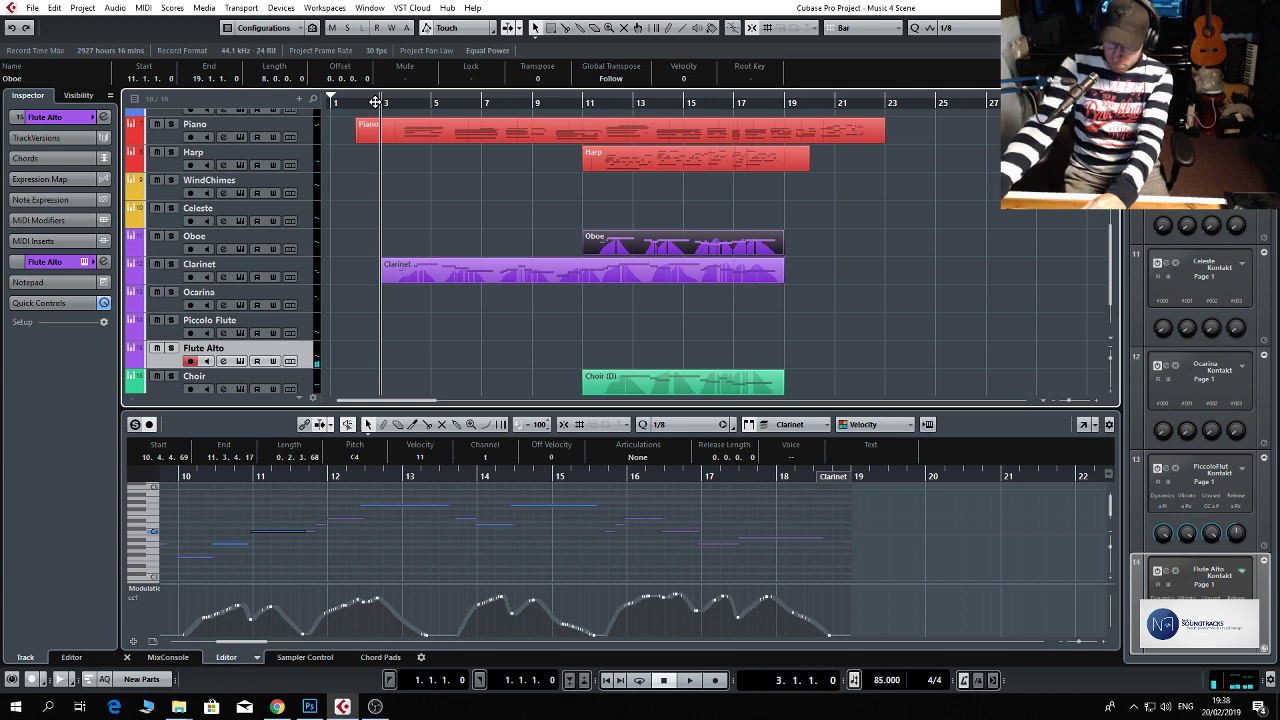
key("KP_Multiply")
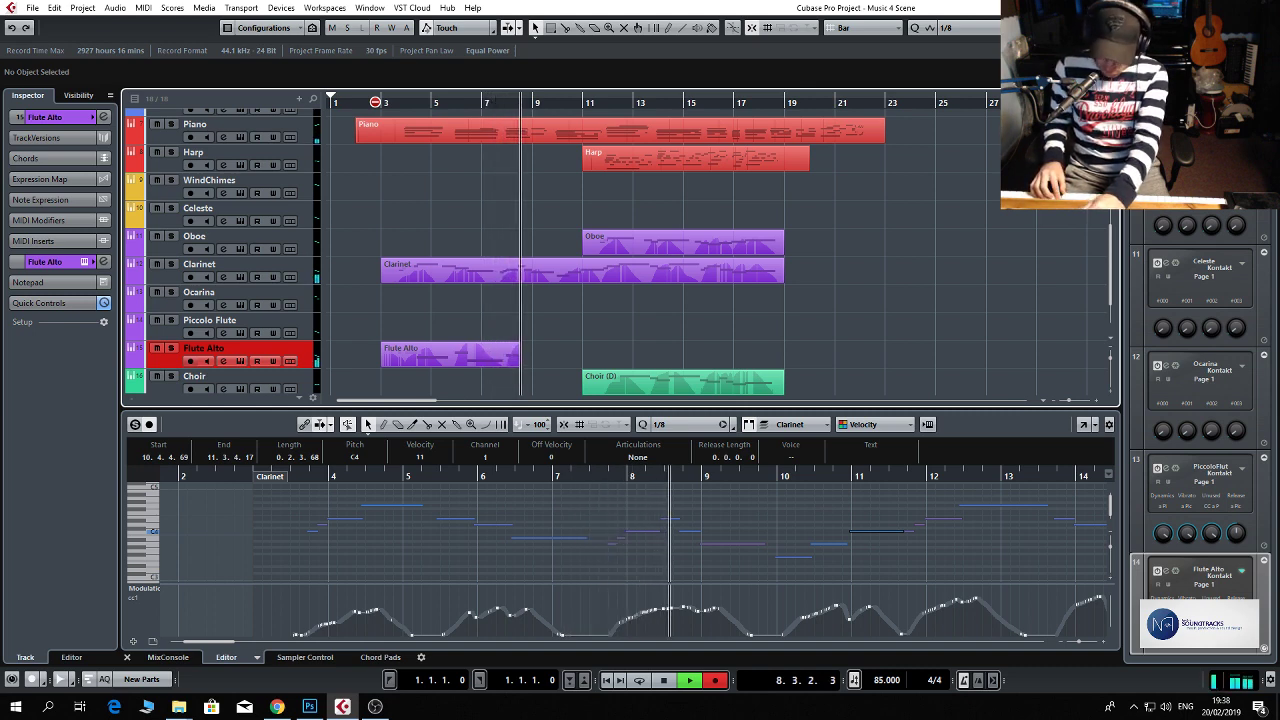
key("space")
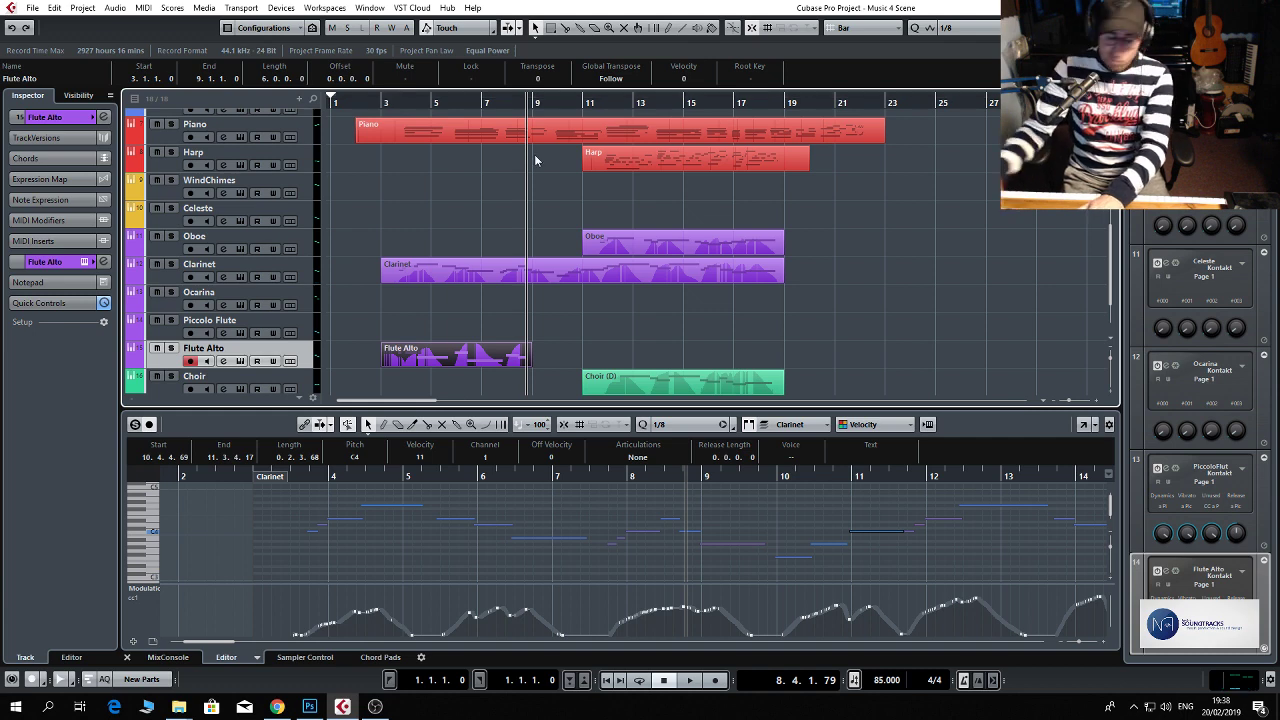
key("Delete")
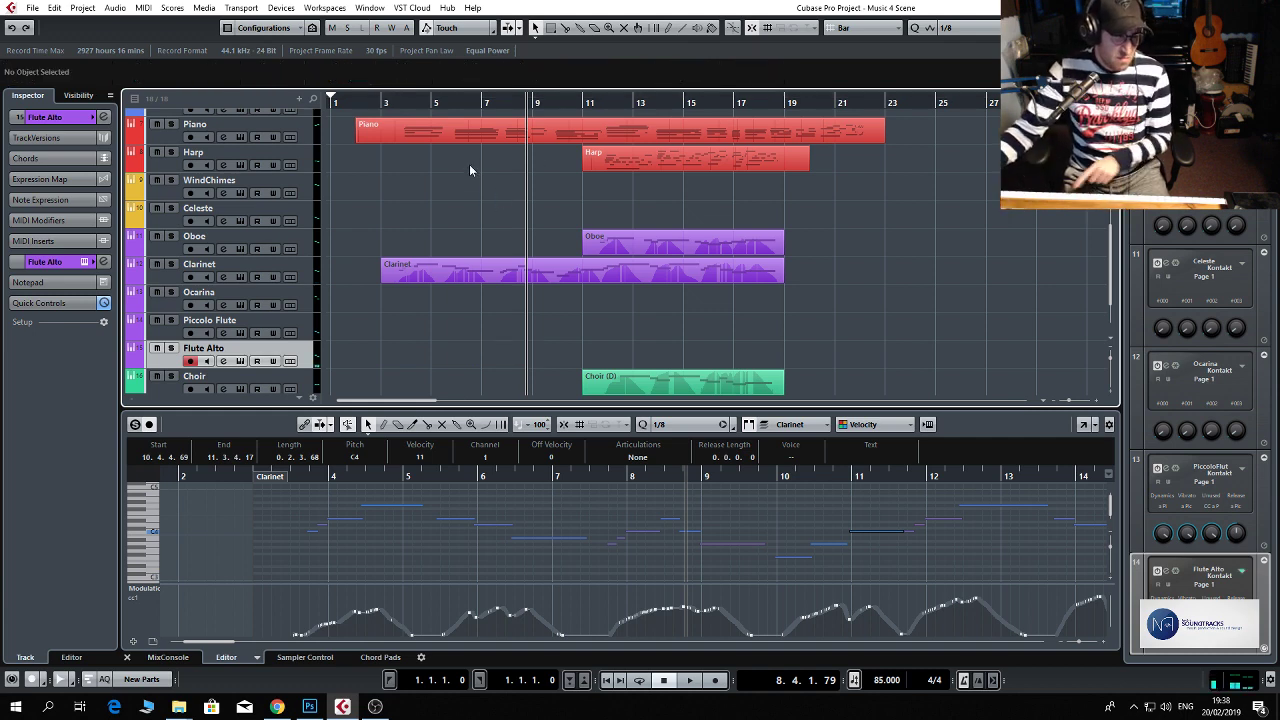
Insert FabFilter Pro-L in the Flute Alto channel's first insert slot and set its Gain to about +5.9 dB.
left_click(222, 362)
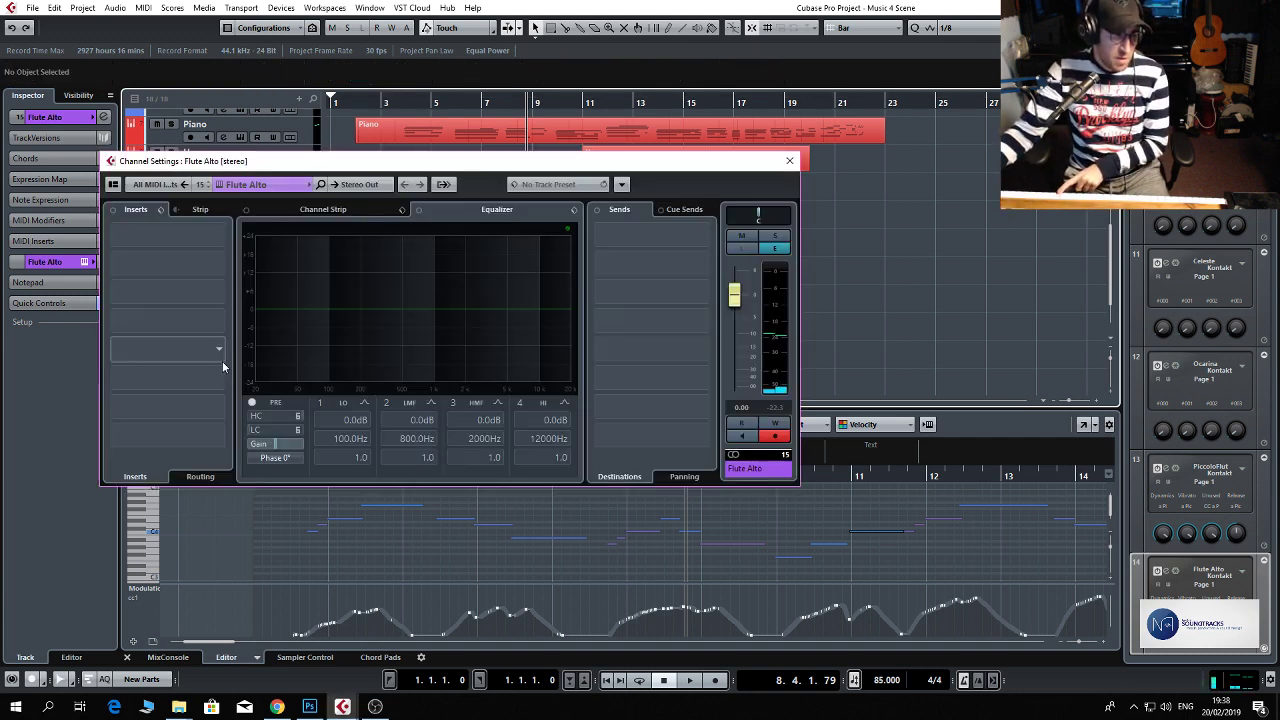
left_click(212, 233)
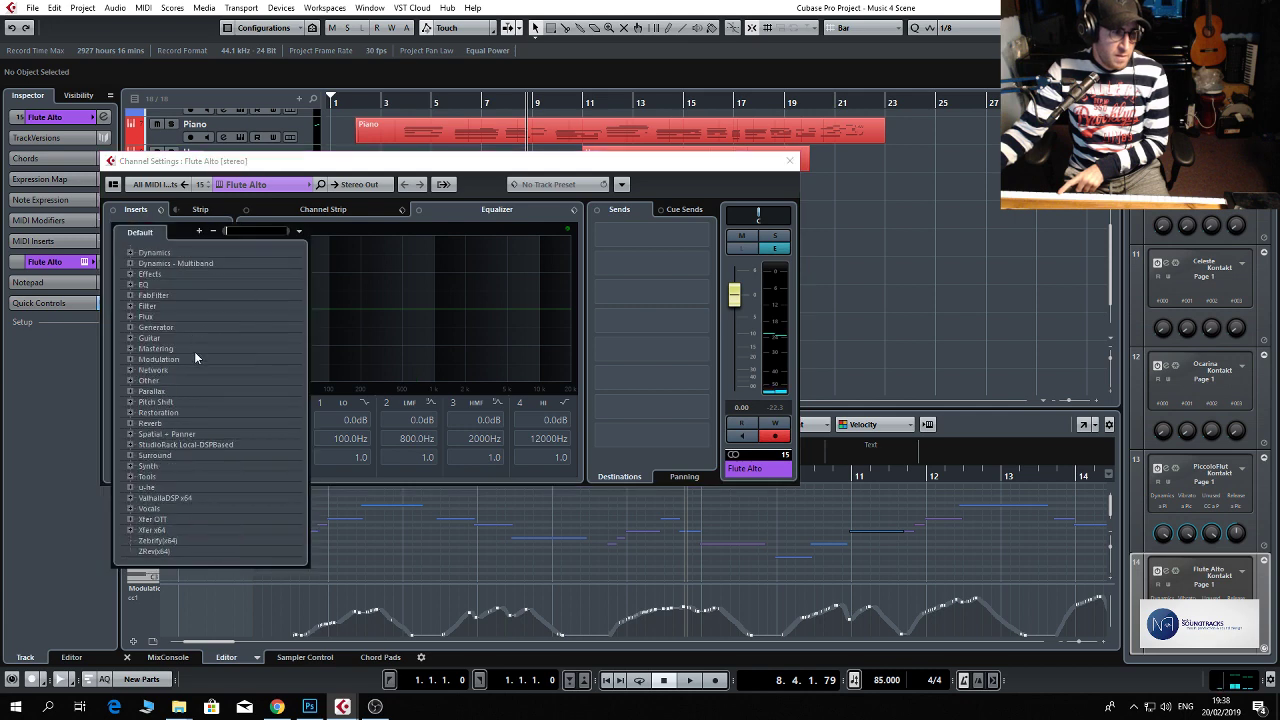
left_click(160, 296)
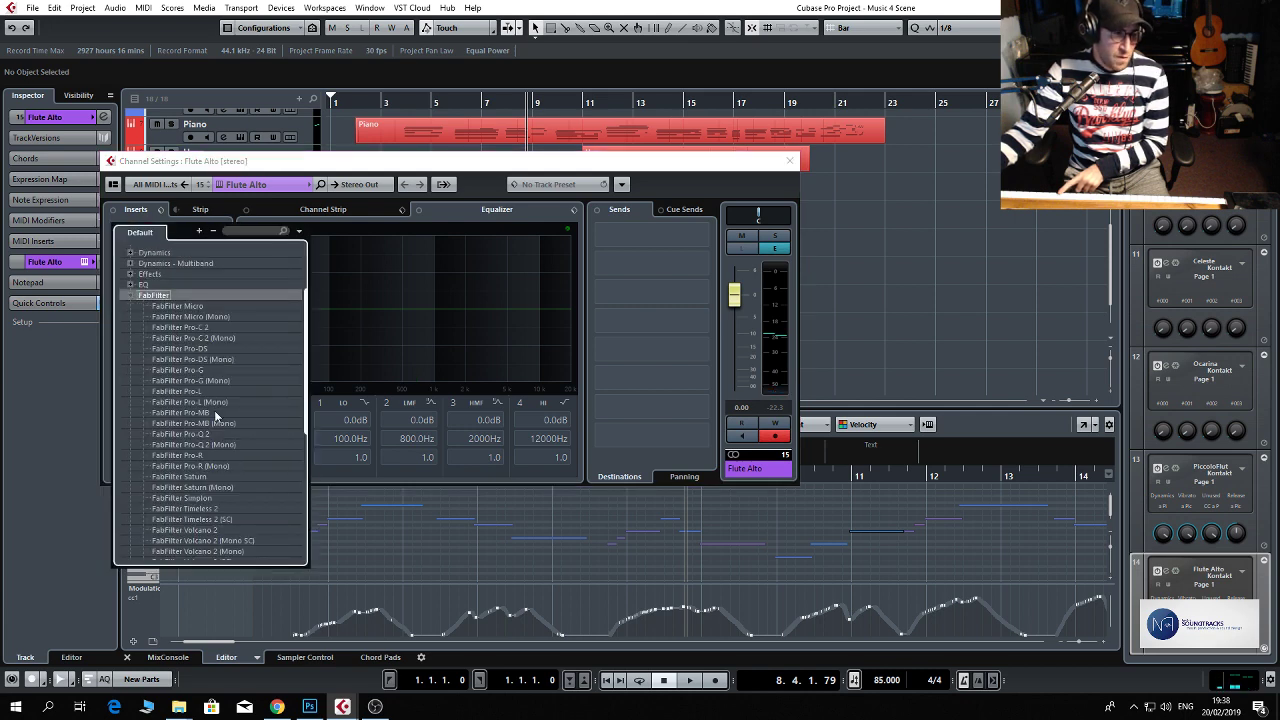
left_click(200, 392)
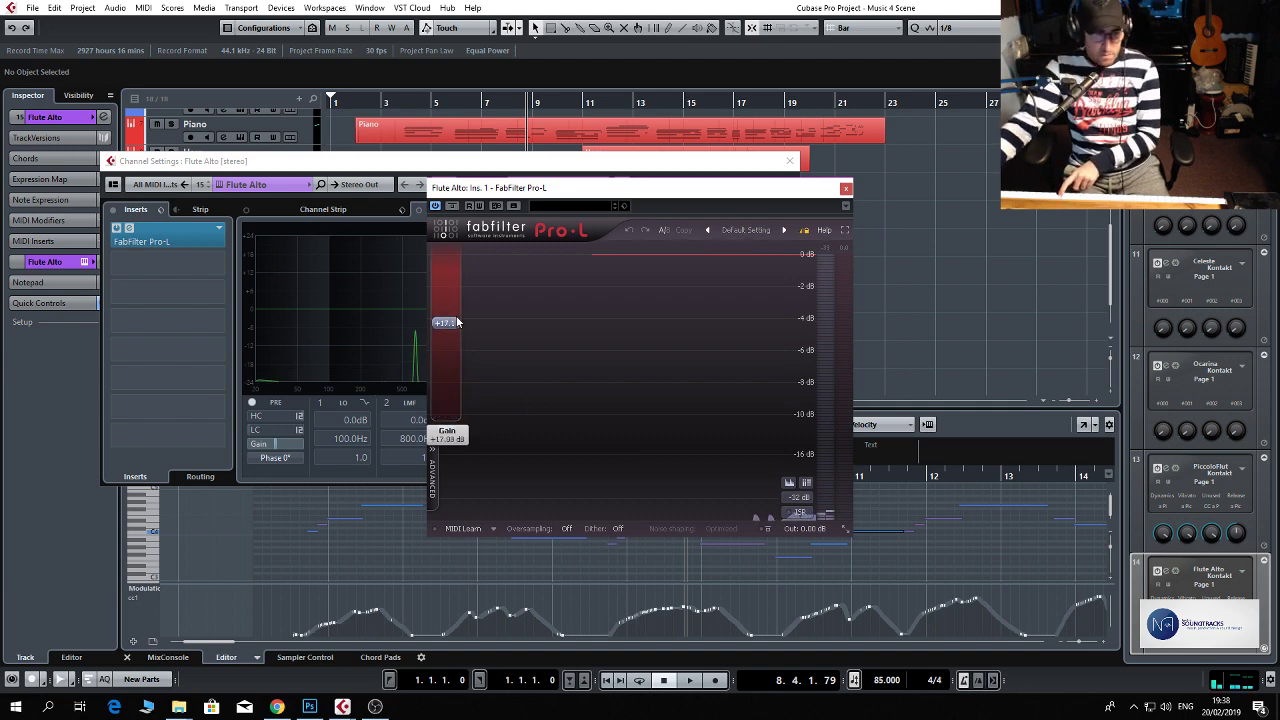
left_click_drag(457, 348, 470, 378)
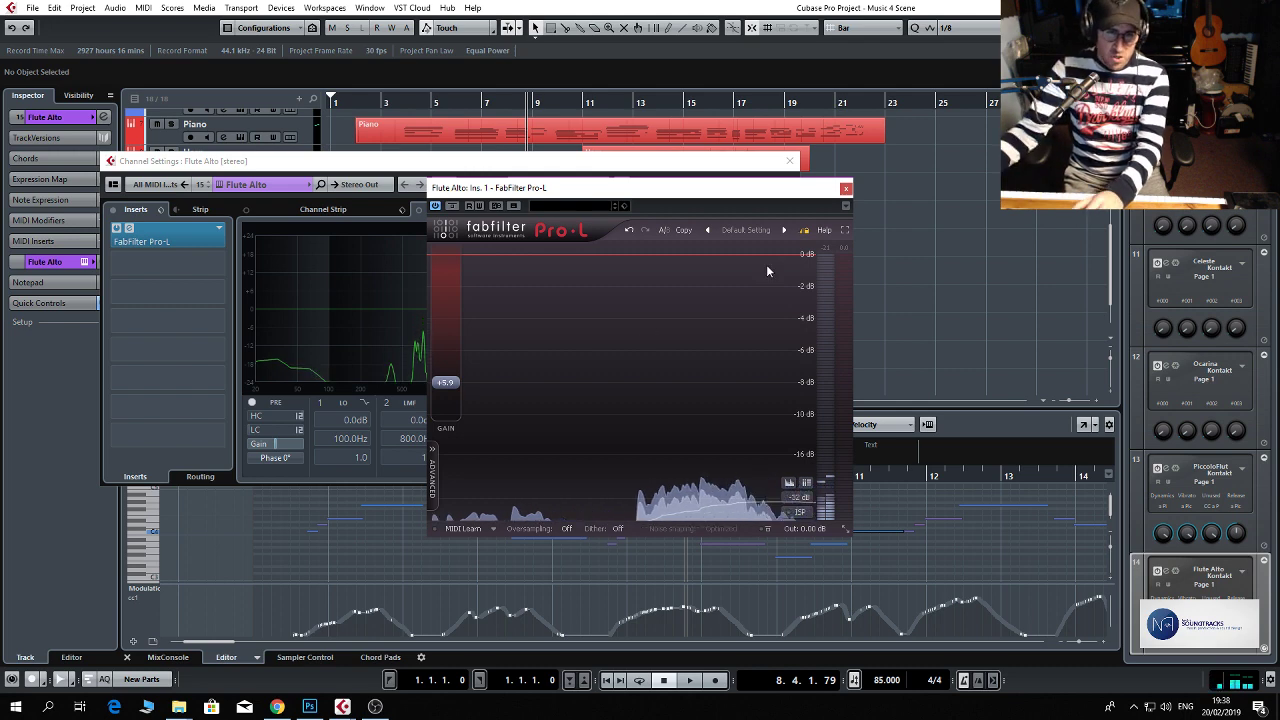
left_click(846, 189)
Insert ValhallaVintageVerb_x64 in the Flute Alto channel's second insert slot and close the channel settings.
left_click(209, 262)
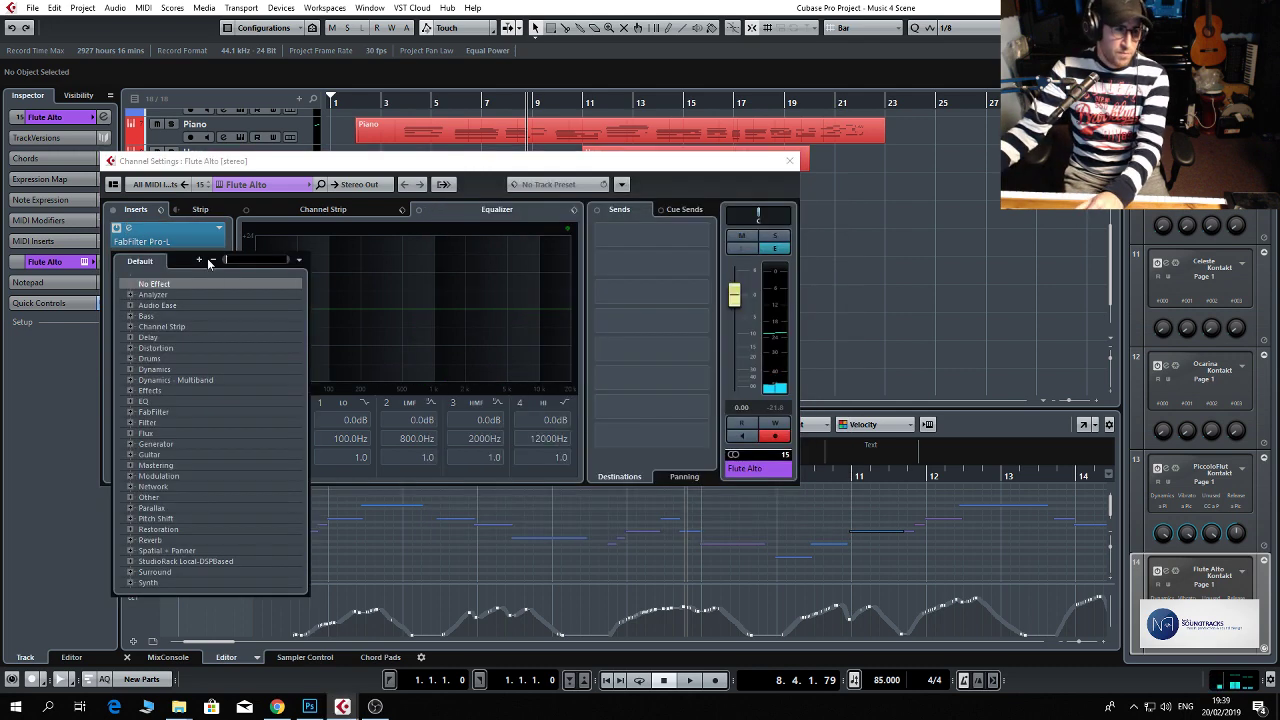
scroll(213, 500, "down", 3)
left_click(180, 526)
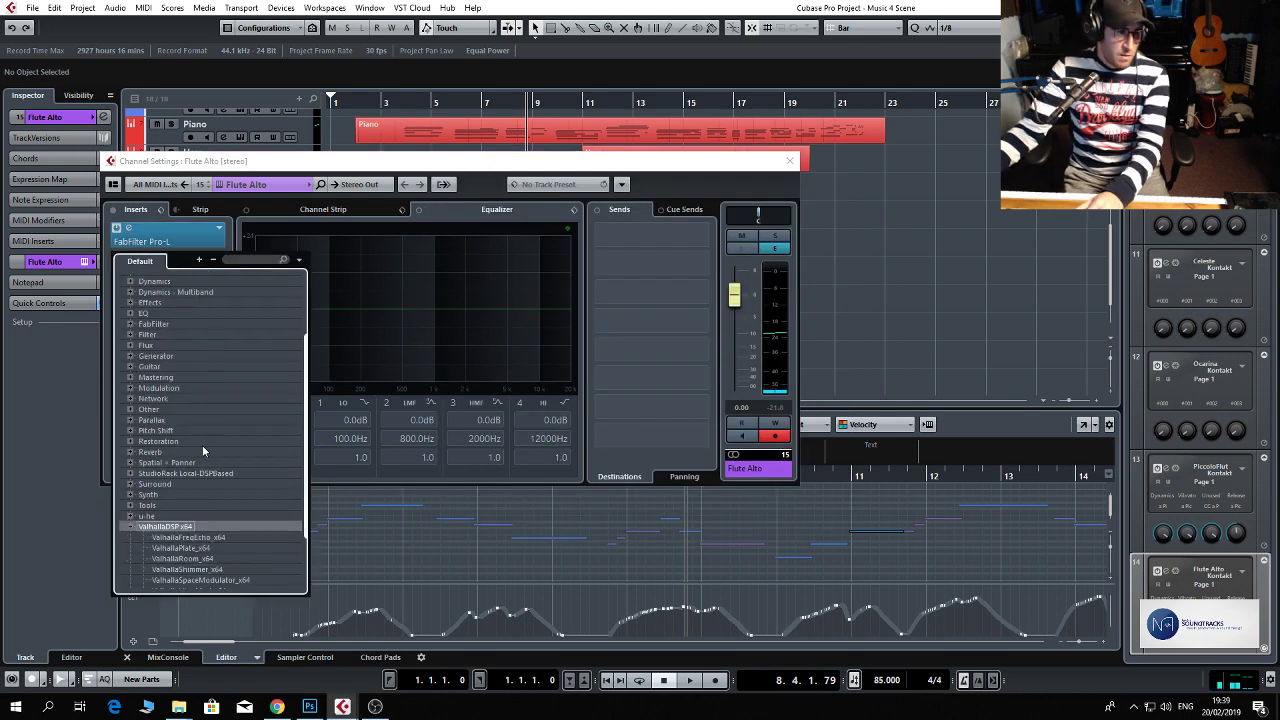
scroll(214, 552, "down", 2)
left_click(211, 530)
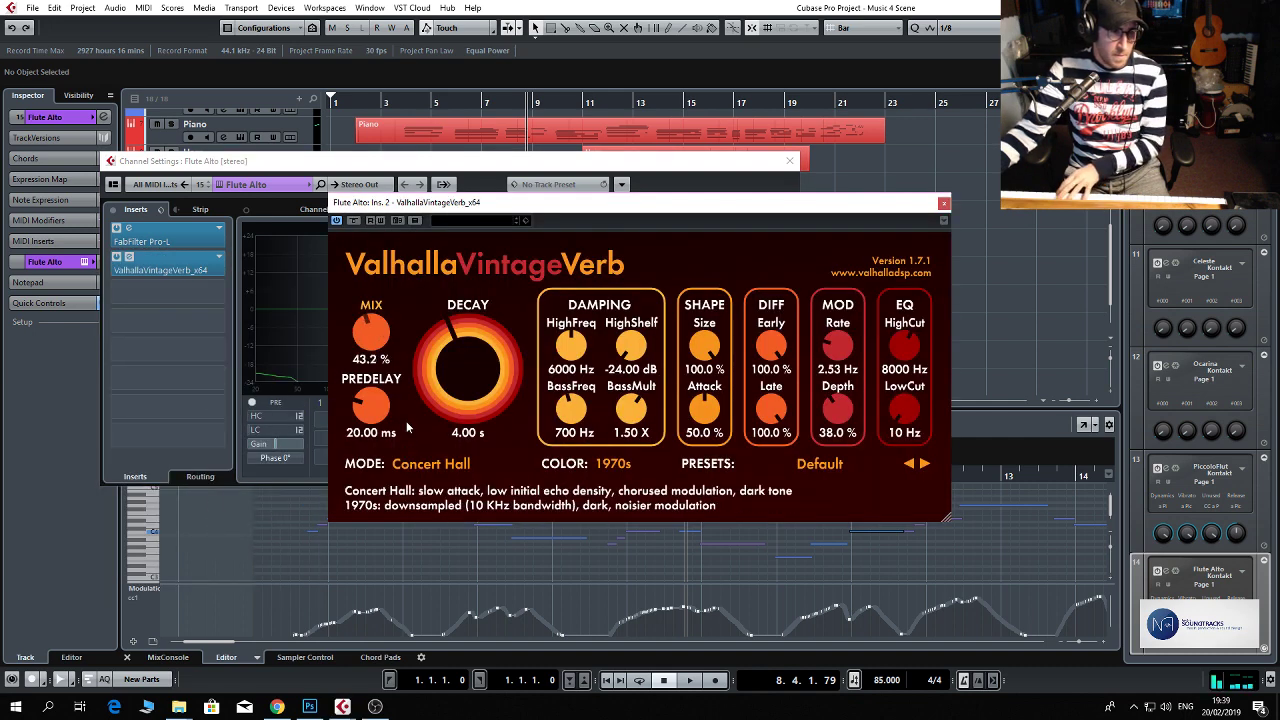
left_click(943, 203)
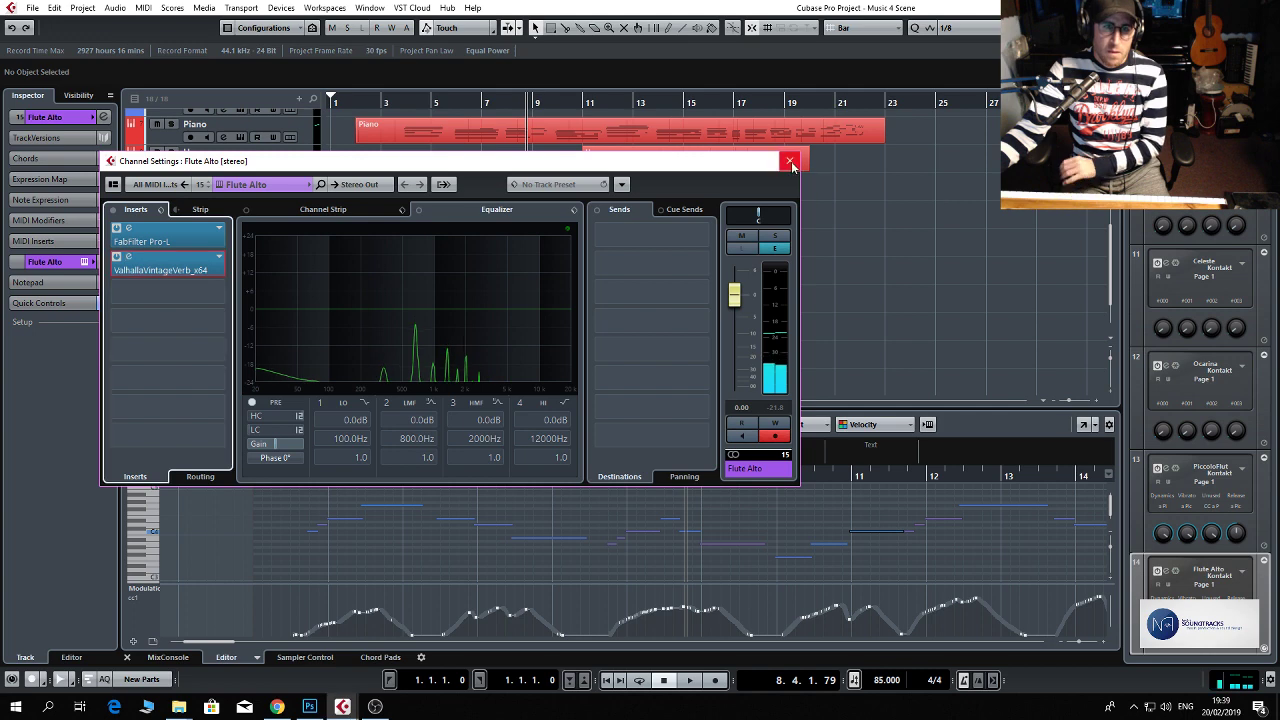
left_click(788, 161)
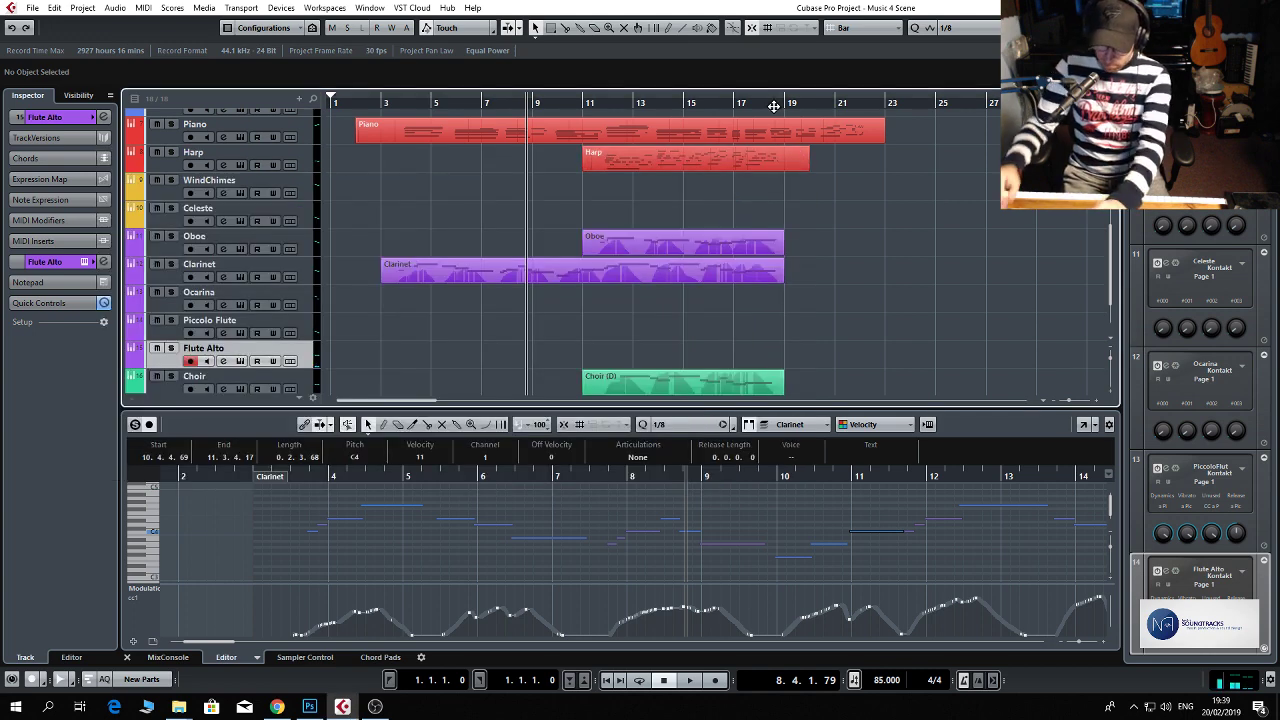
Try another Flute Alto take from bar 3 to about bar 11 and remove the recorded part.
key("space")
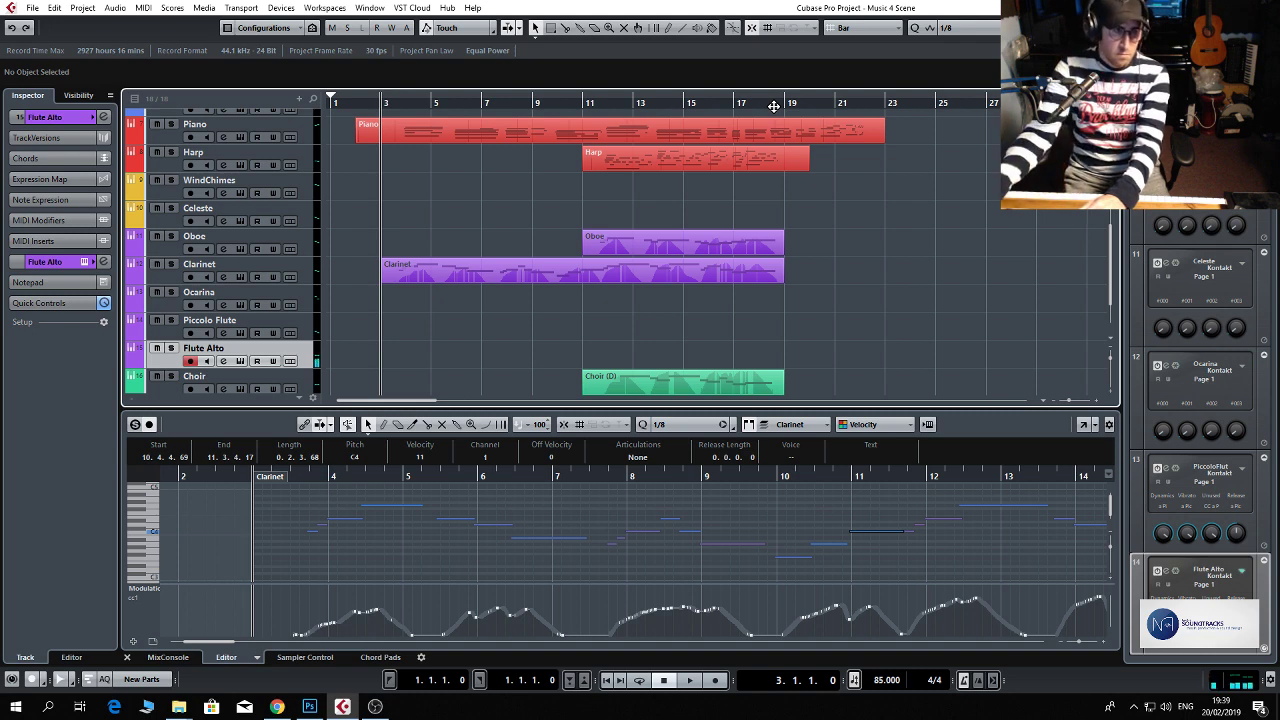
key("KP_Multiply")
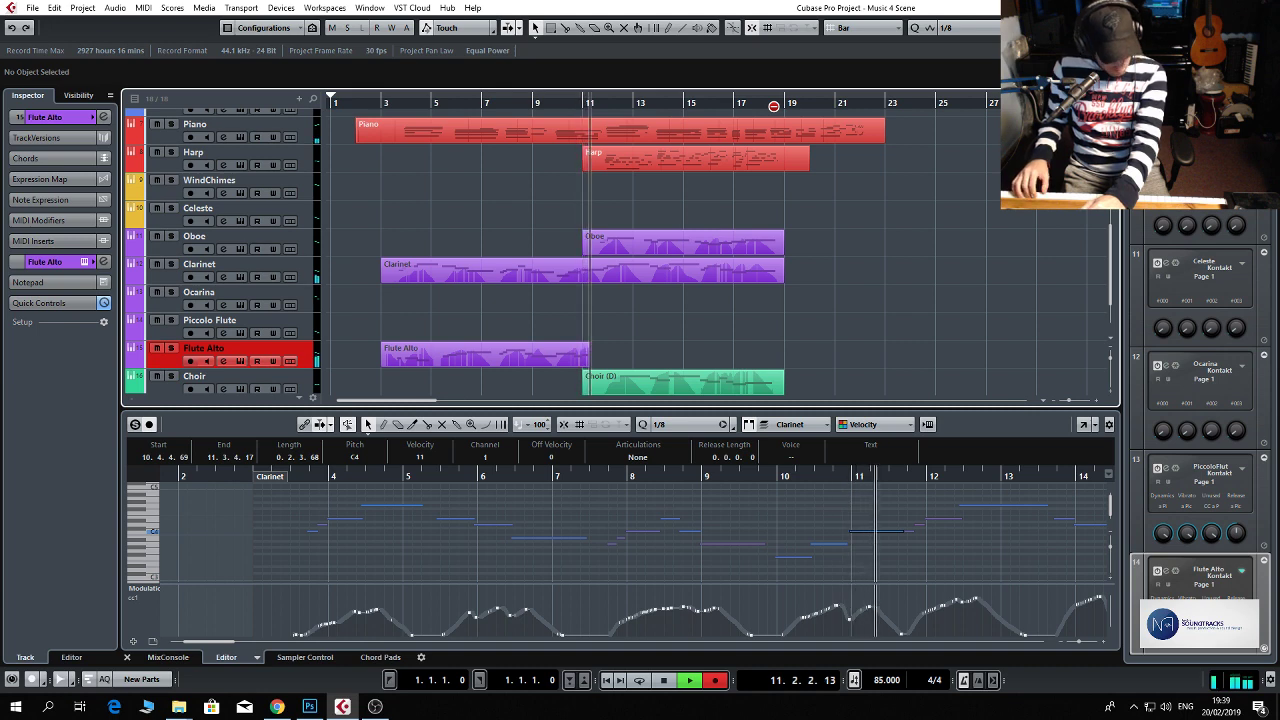
key("space")
key("Delete")
Try a shorter Flute Alto take from bar 3 to about bar 7.
key("KP_0")
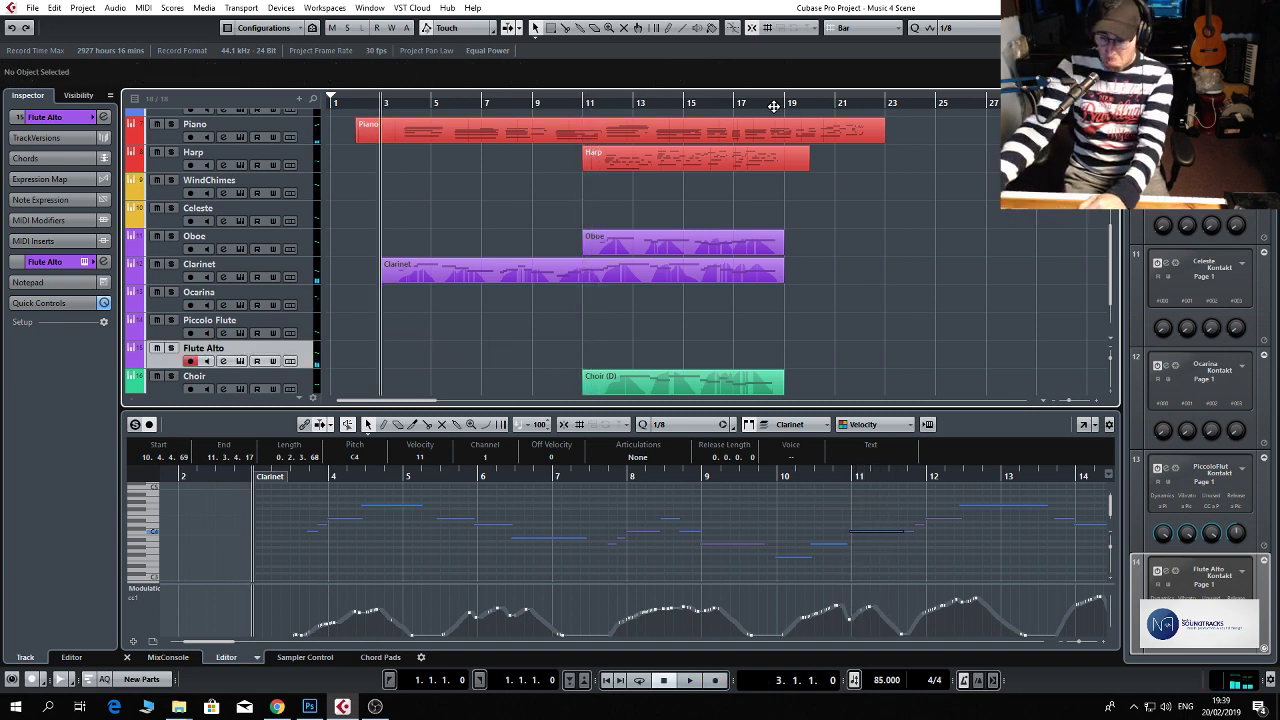
key("KP_Multiply")
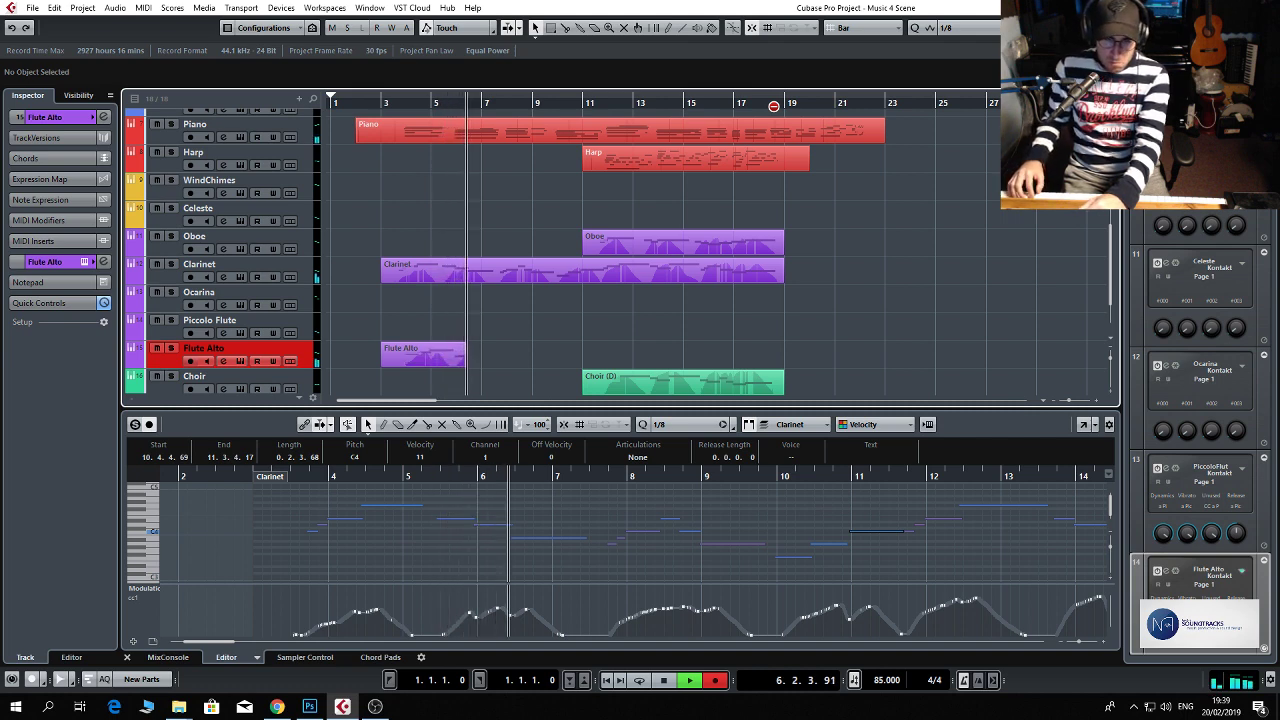
key("space")
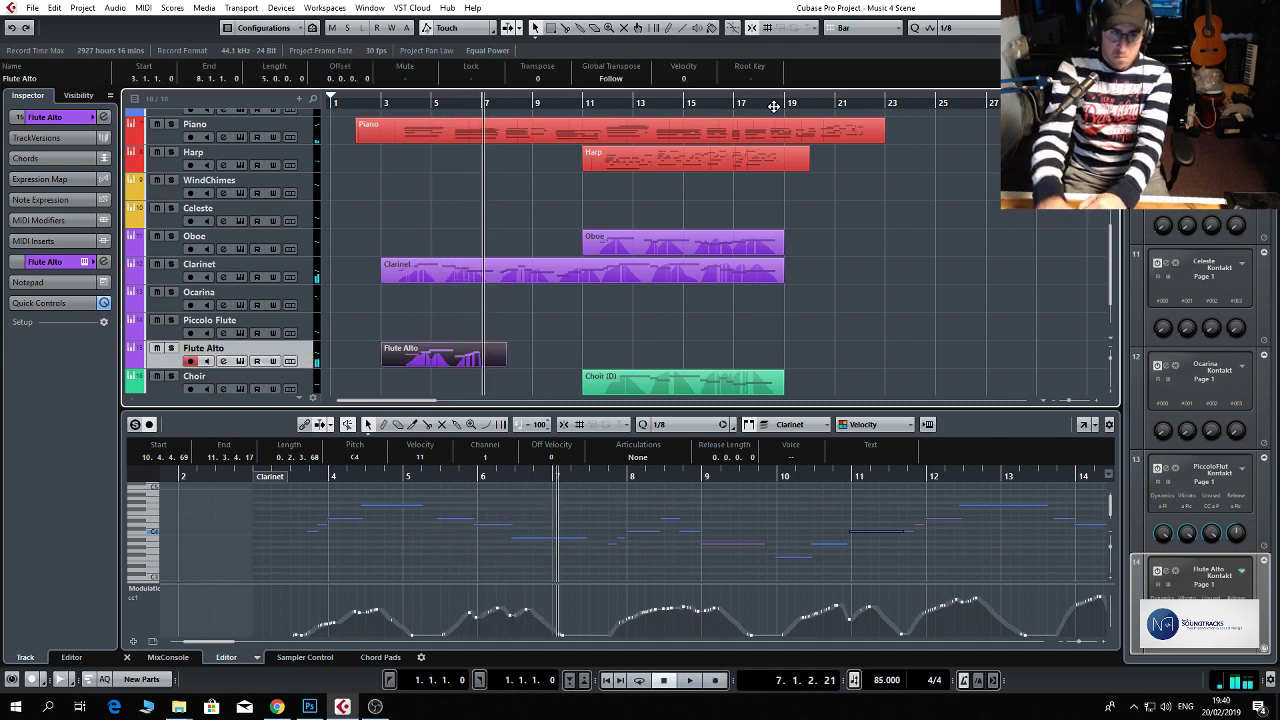
Open the Video Player for the kiss2 clip on the Video track and return to the Flute Alto track.
scroll(760, 163, "up", 4)
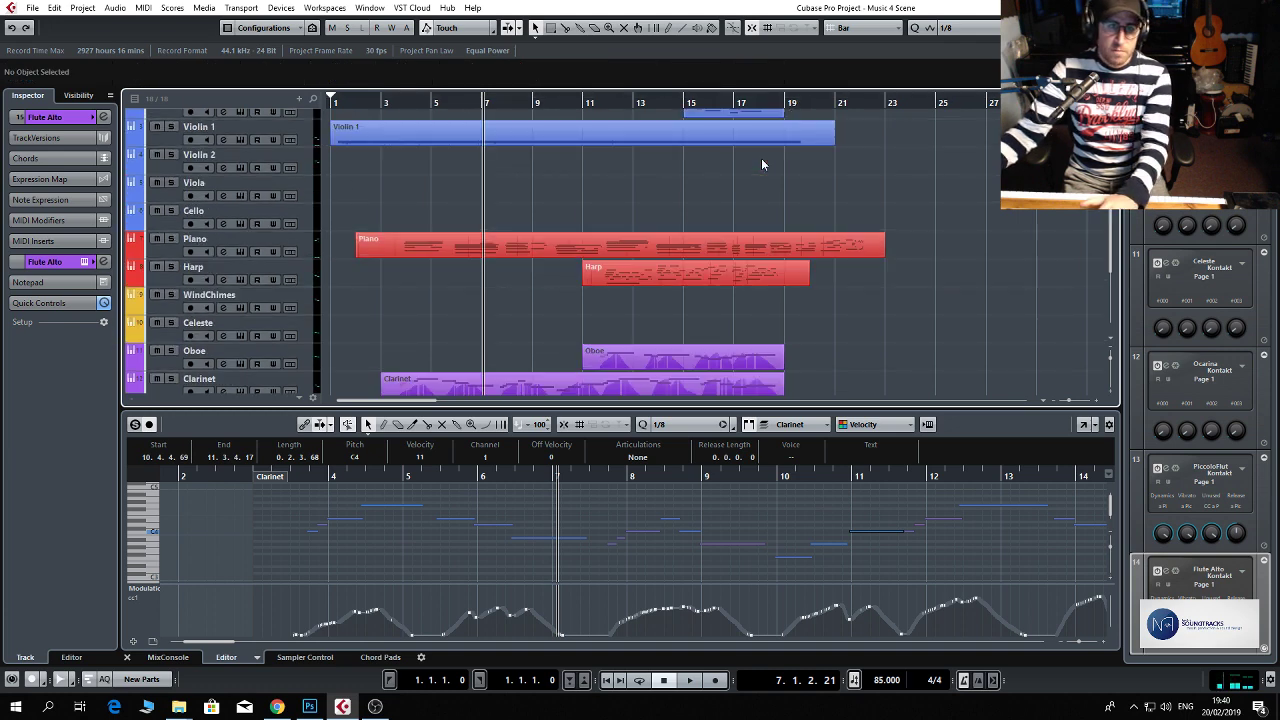
double_click(841, 131)
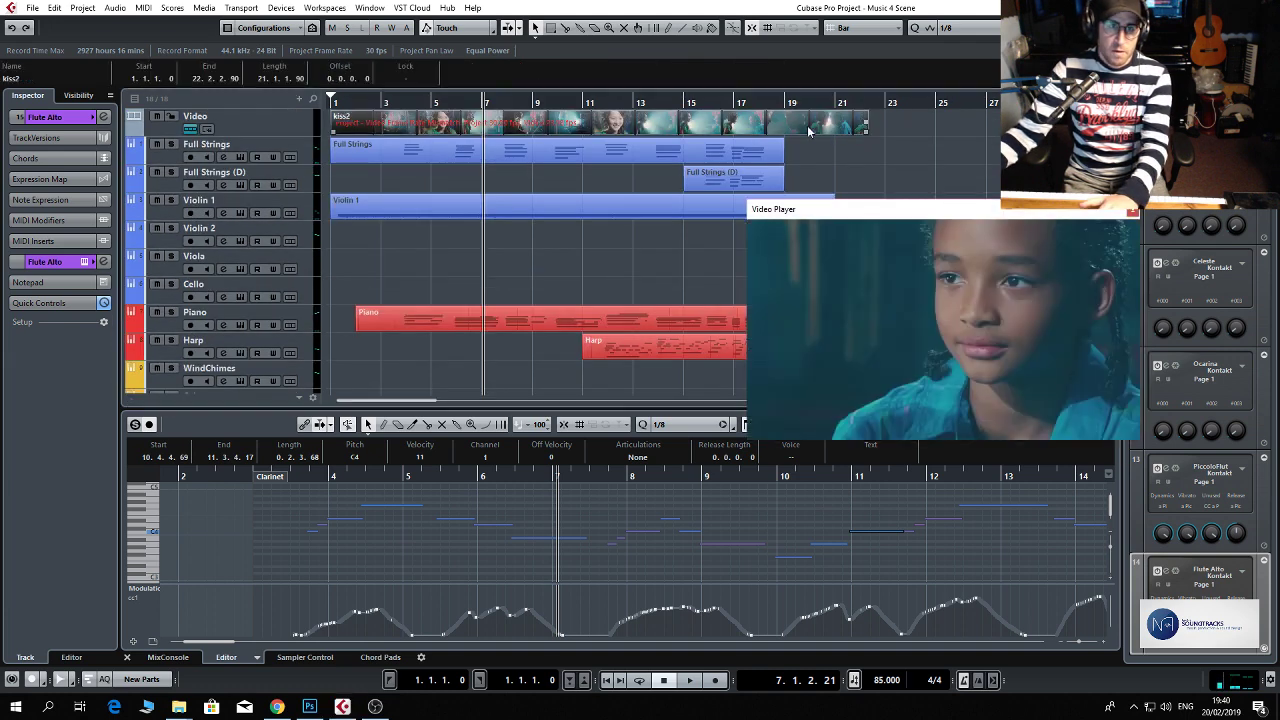
scroll(586, 326, "down", 5)
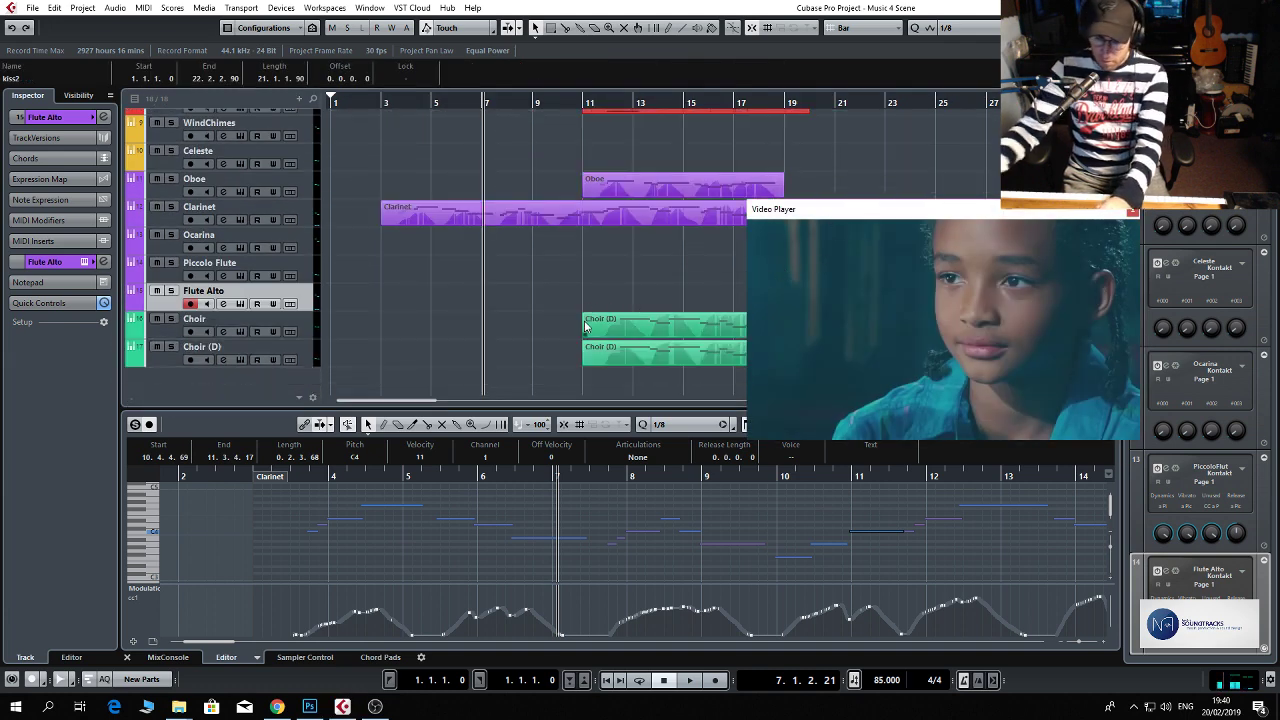
Try a Flute Alto take against the video from bar 3 to about bar 5 and undo it.
key("KP_0")
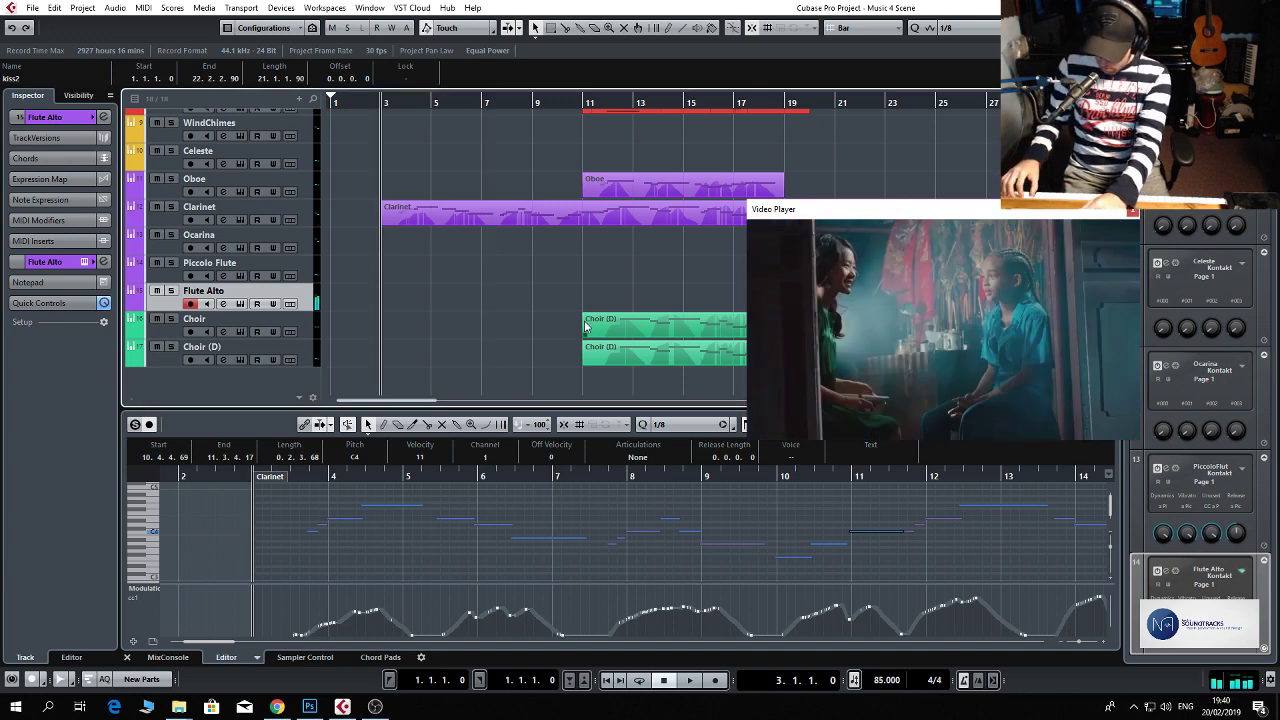
key("KP_Multiply")
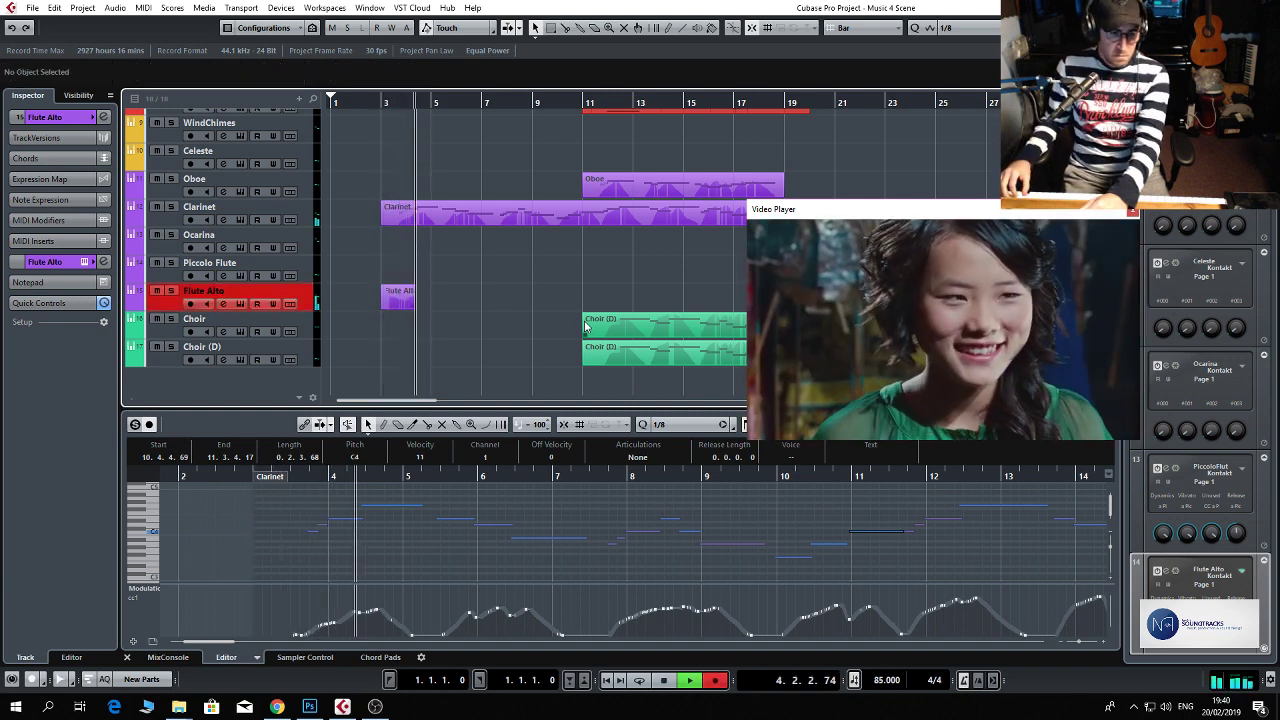
key("space")
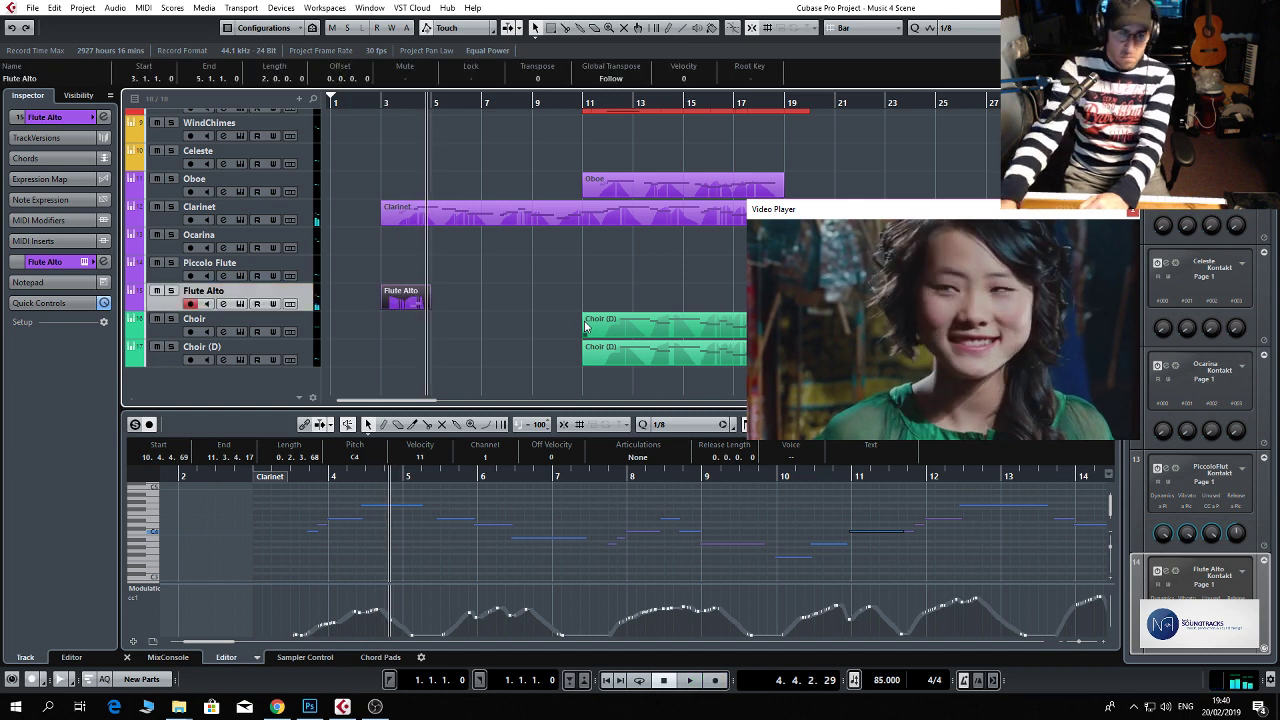
key("ctrl+z")
Record a Flute Alto part from bar 3 in sync with the video.
key("KP_0")
key("KP_Multiply")
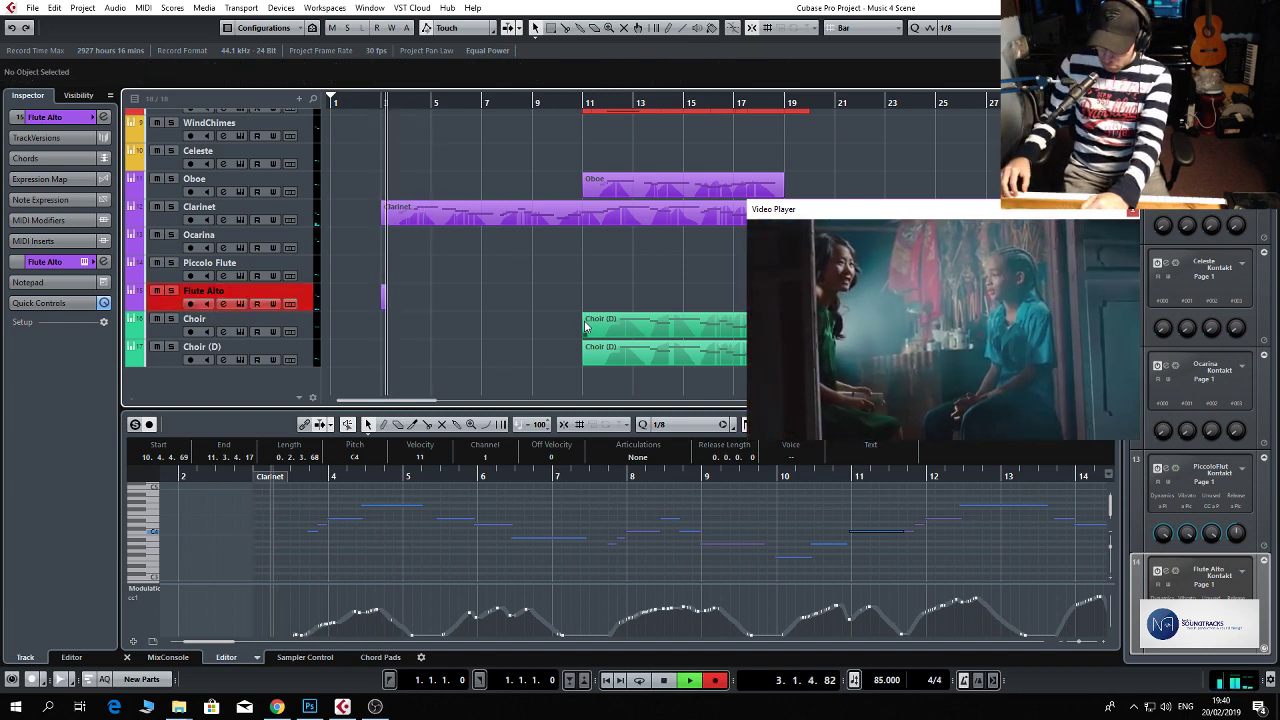
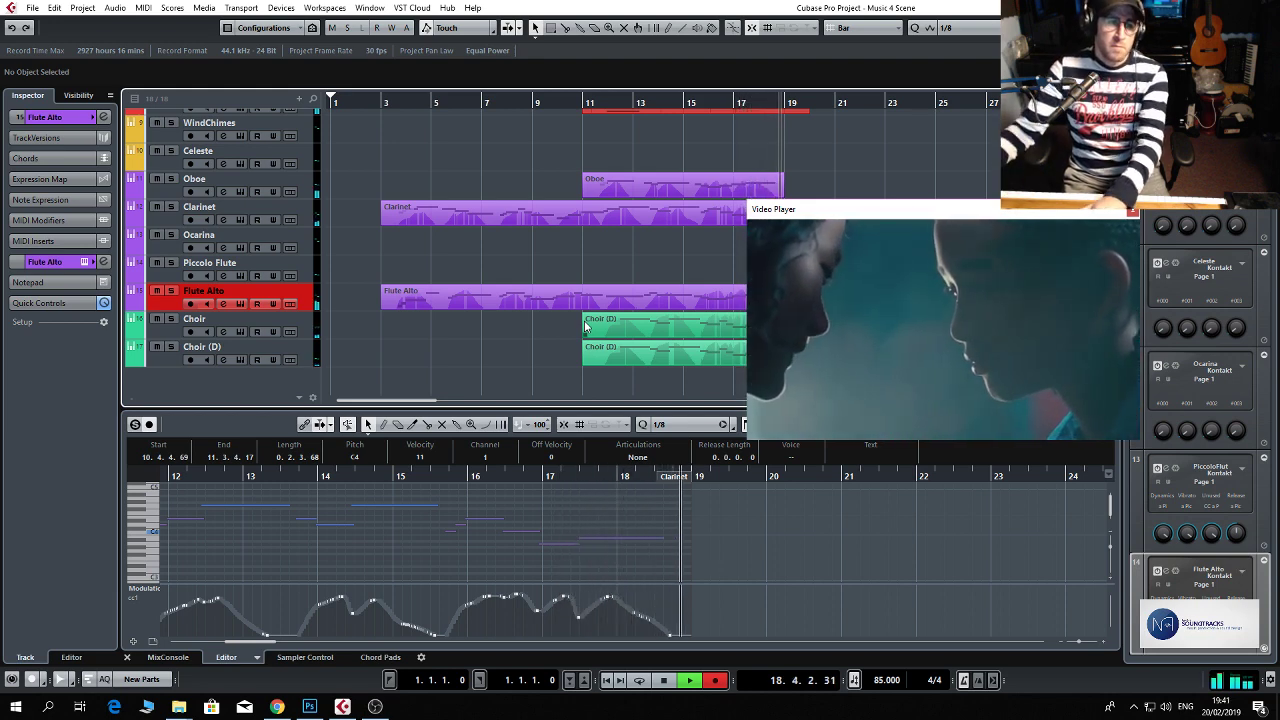
Stop the Flute Alto recording and check the ValhallaVintageVerb settings on that track's channel.
key("space")
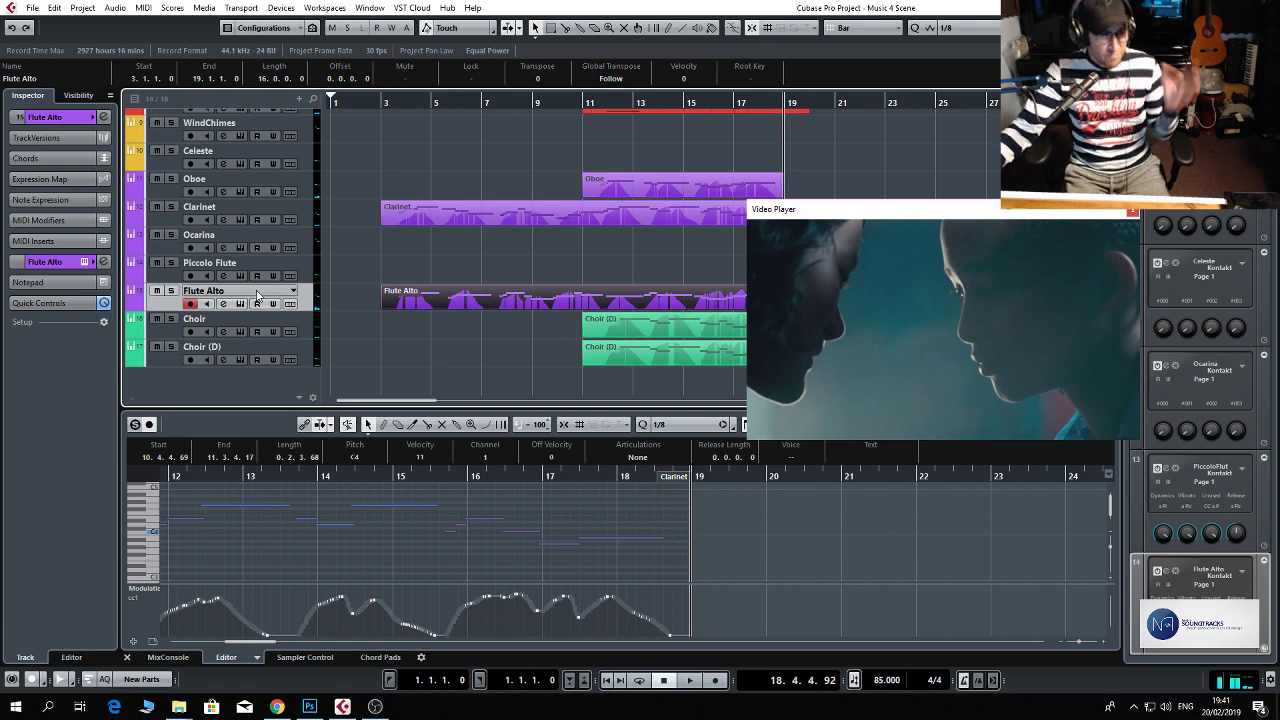
left_click(222, 304)
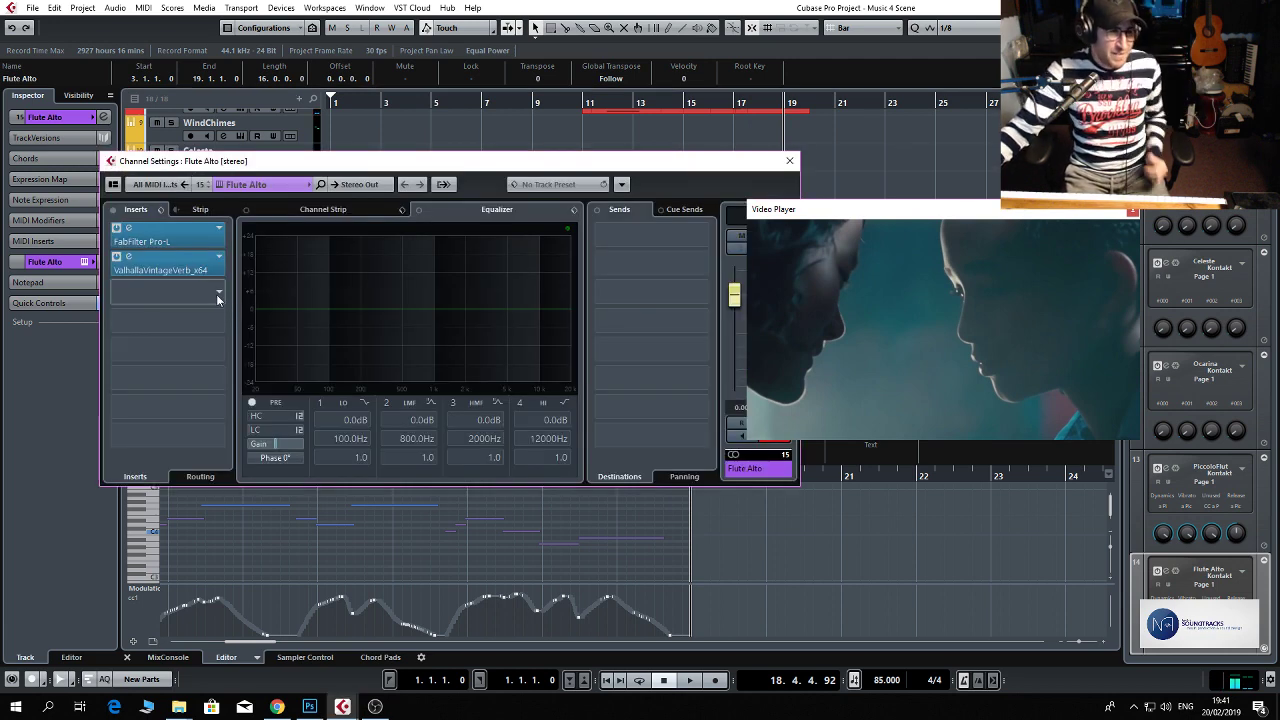
left_click(192, 271)
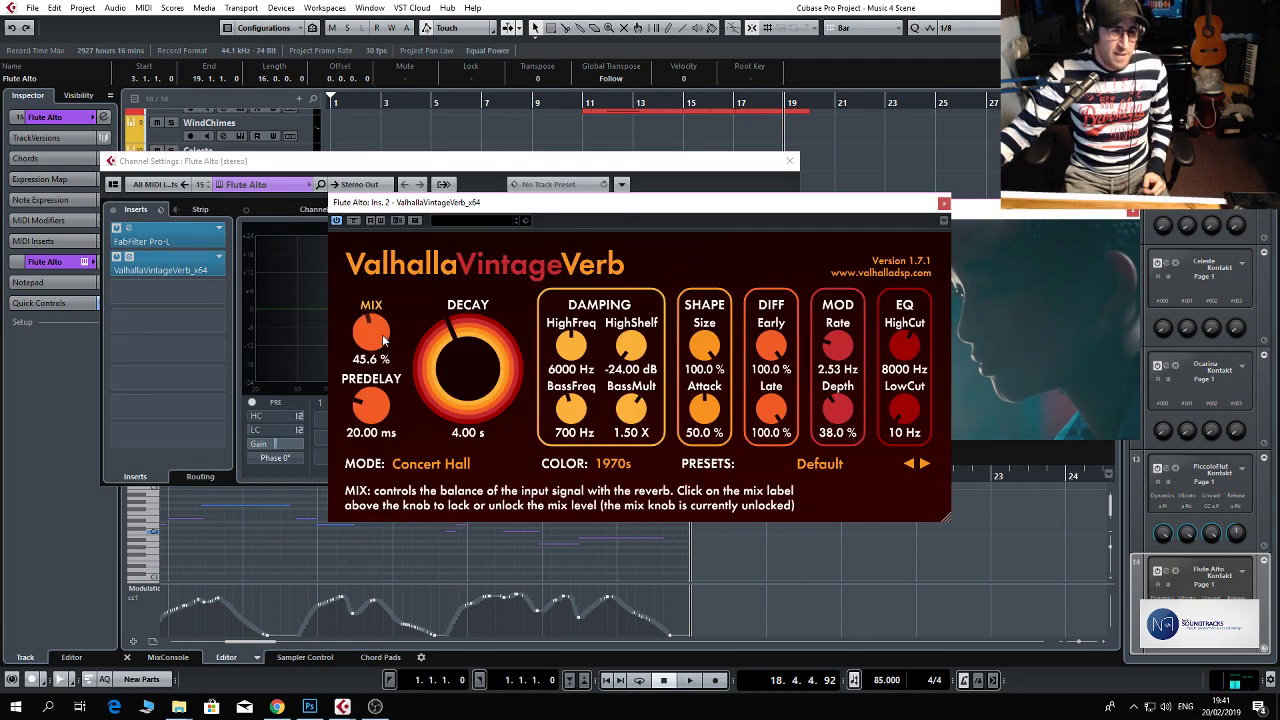
left_click(943, 206)
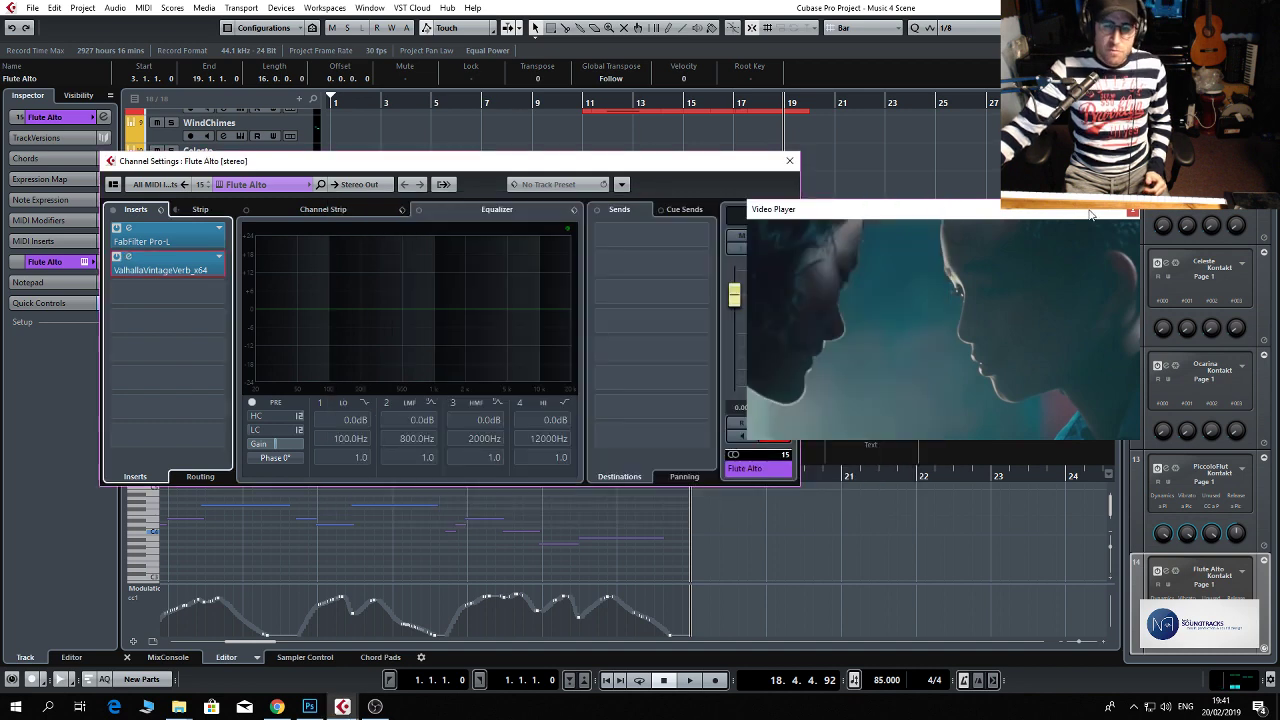
left_click(789, 161)
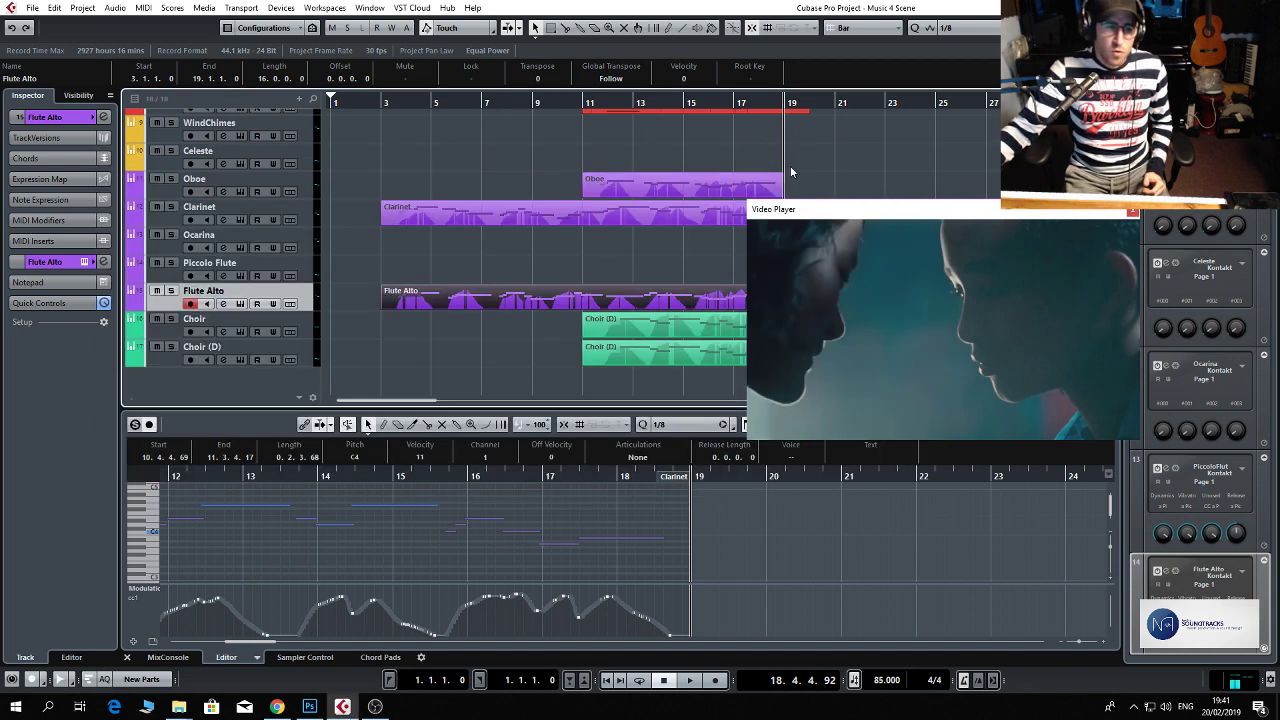
Select the Celeste track and audition it against playback of the scene's ending and opening bars.
left_click(306, 267)
left_click(302, 253)
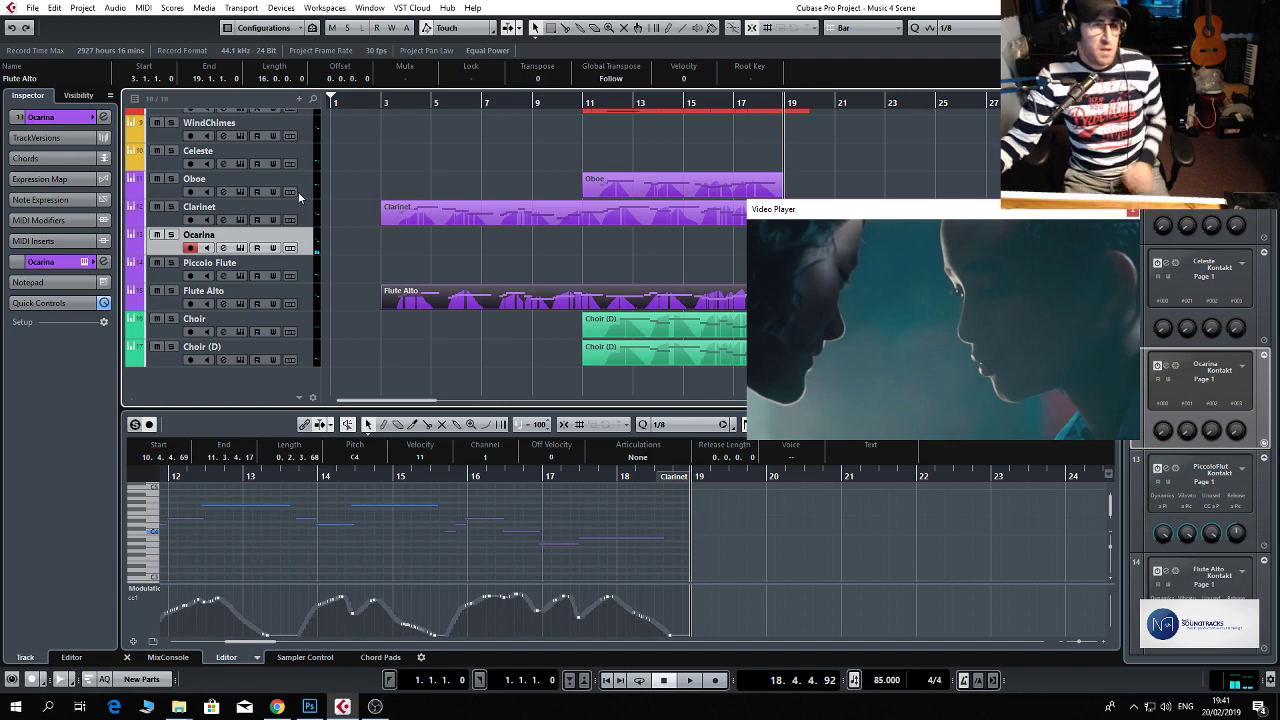
scroll(297, 195, "up", 4)
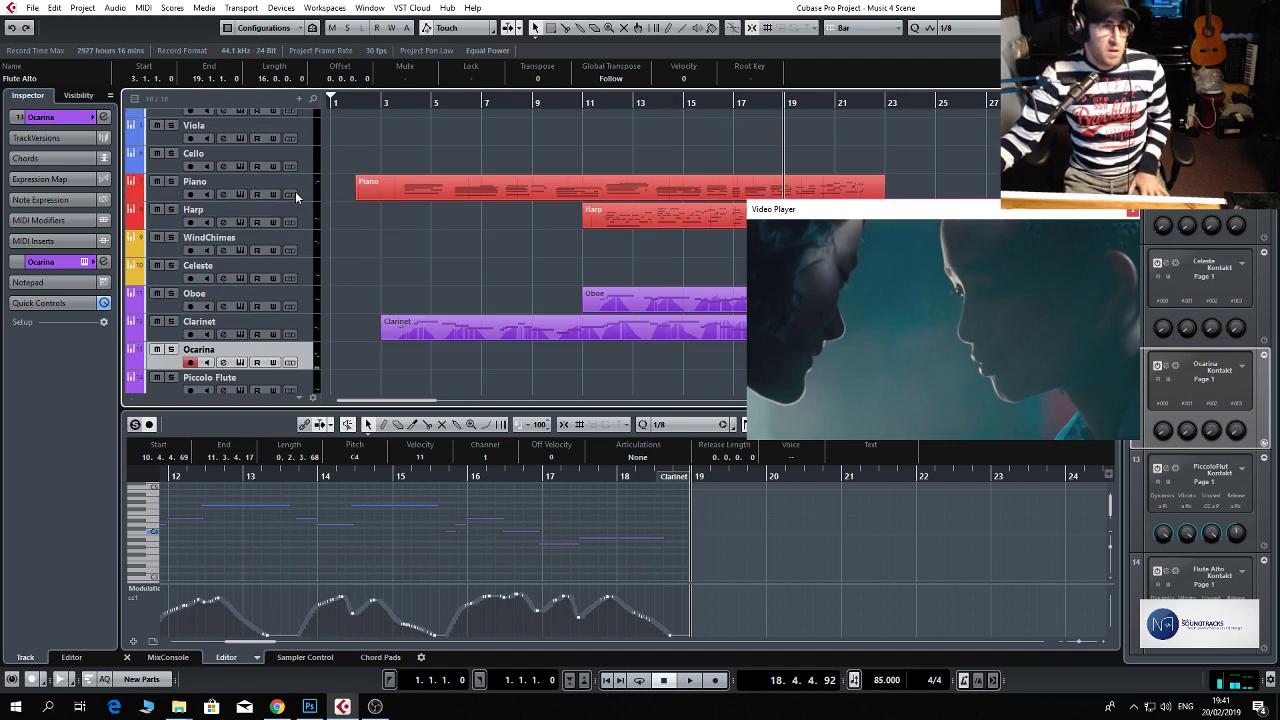
left_click(310, 276)
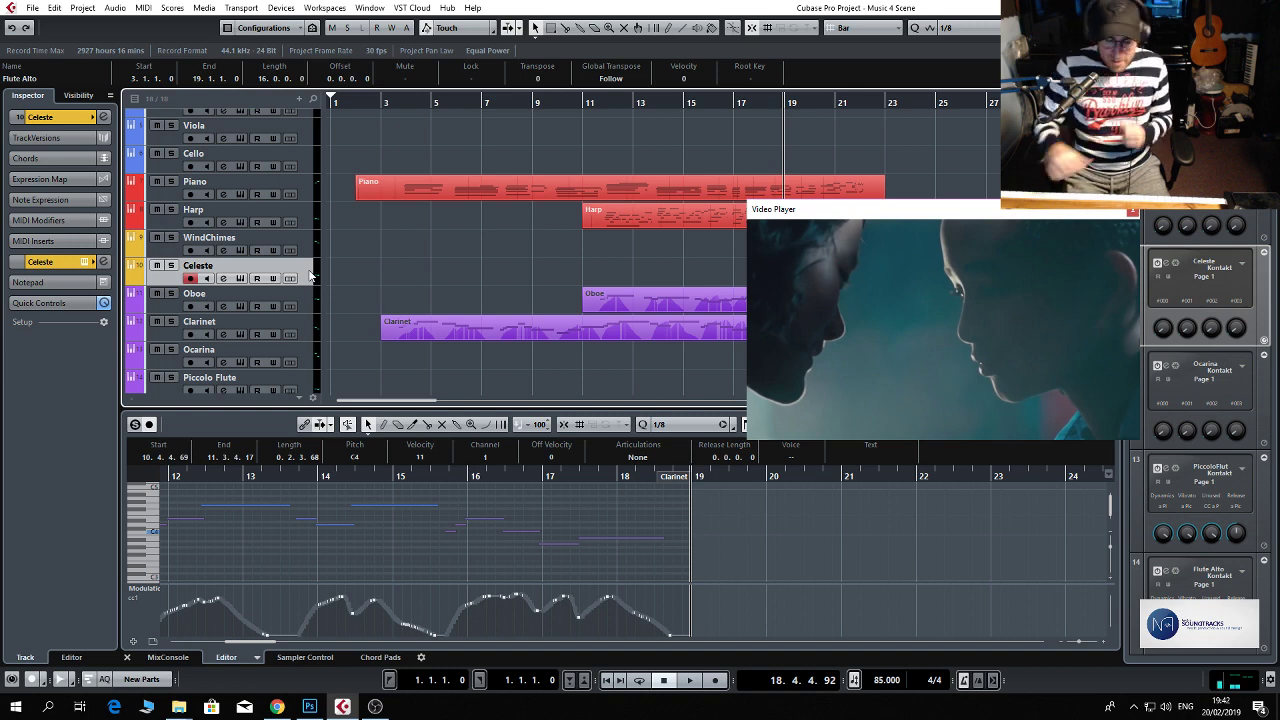
key("space")
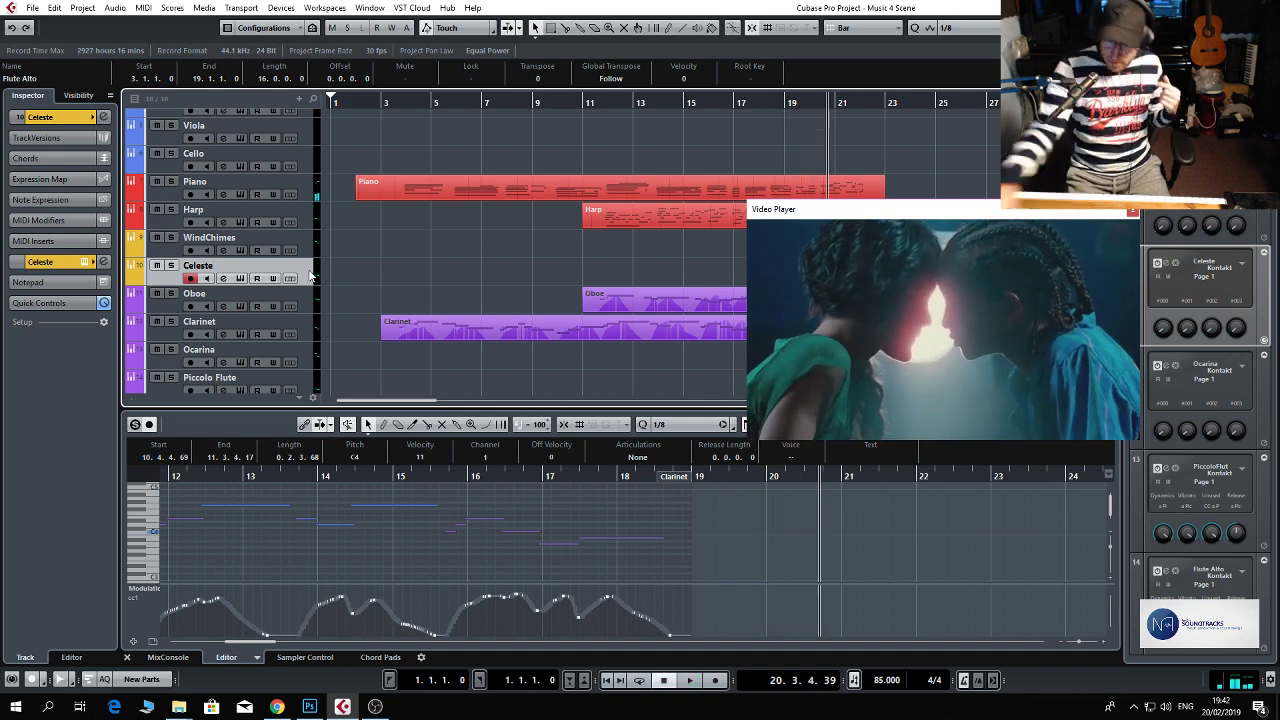
key("space")
key("space")
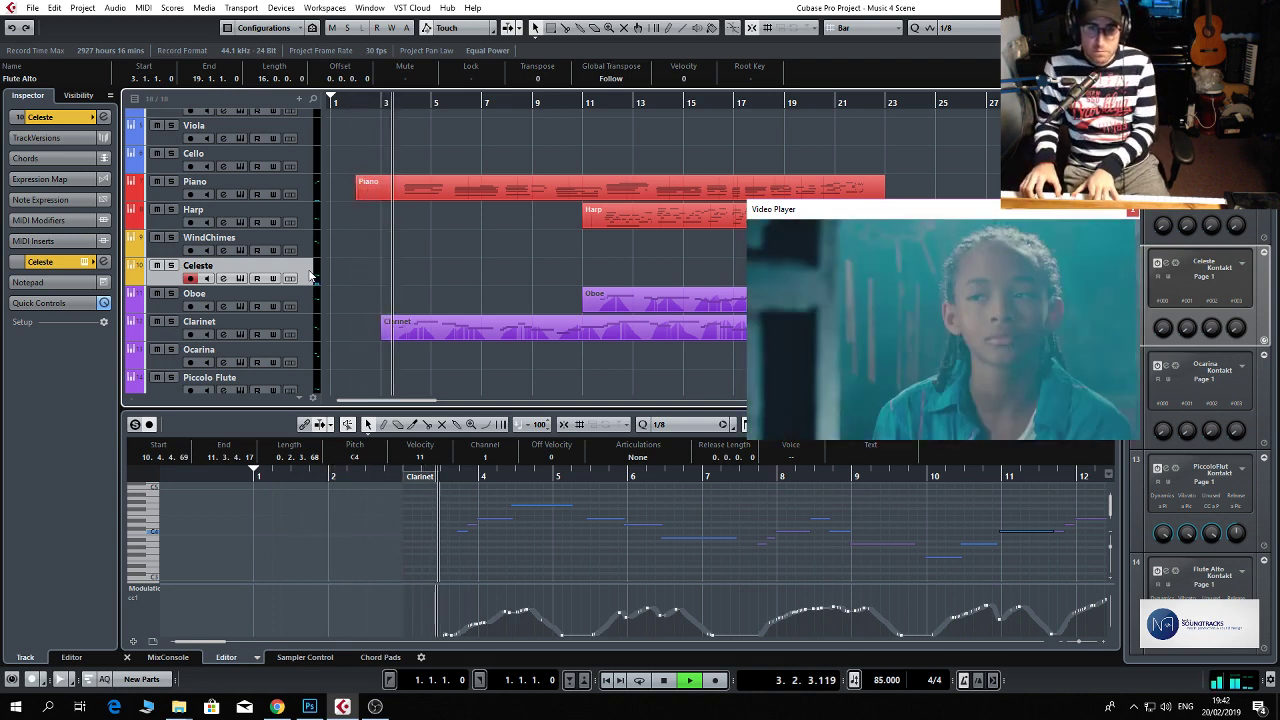
key("space")
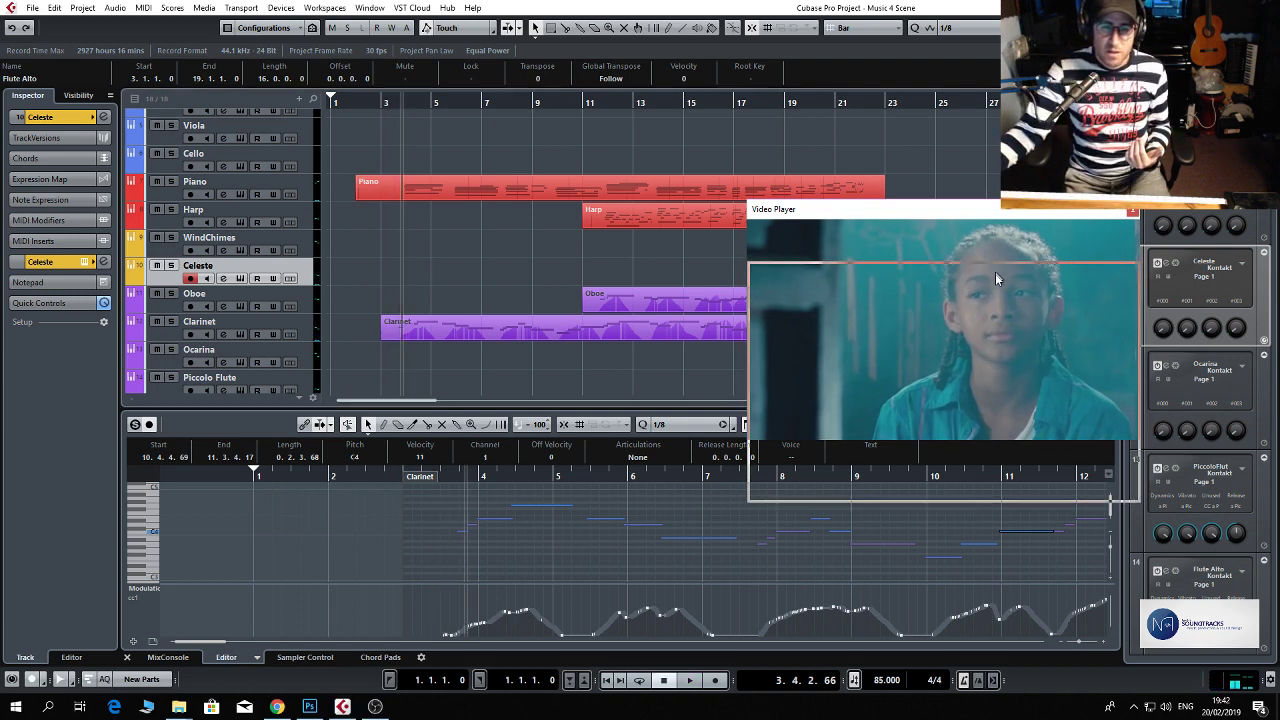
Move the Video Player lower to uncover the arrangement and select the Violin 2 track.
left_click_drag(995, 220, 1003, 340)
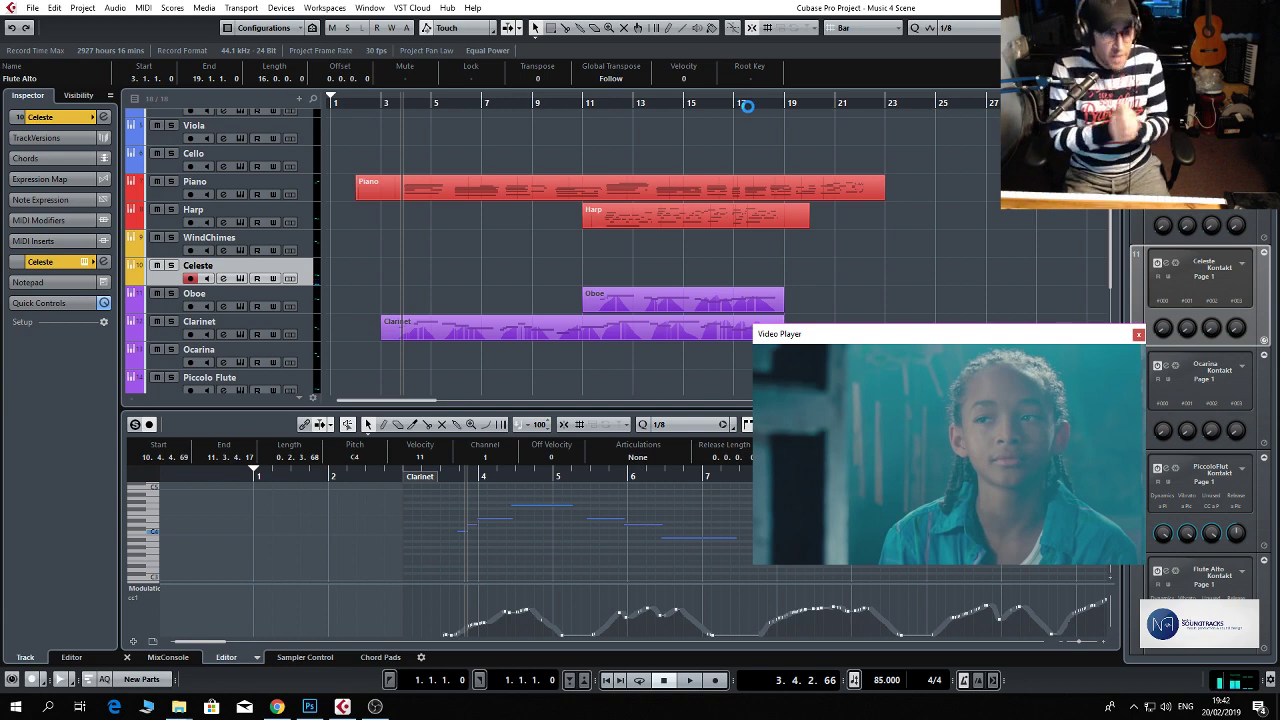
left_click(312, 241)
scroll(312, 241, "up", 3)
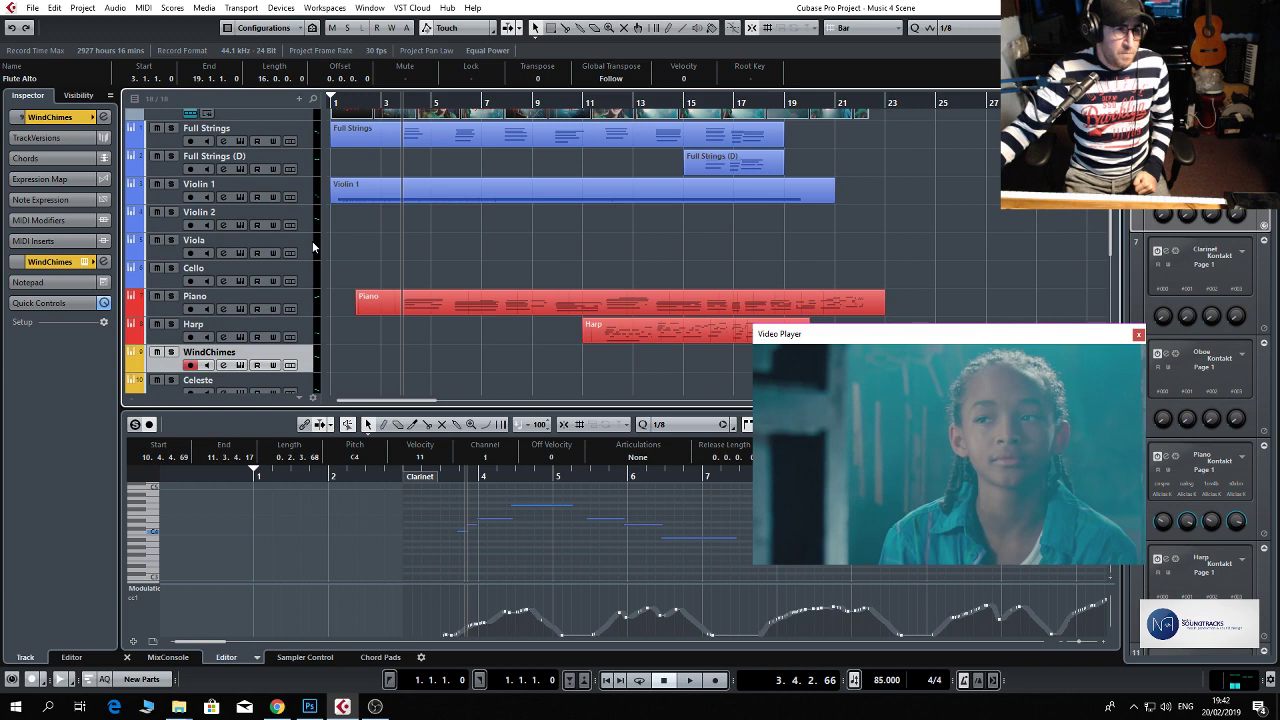
scroll(312, 241, "up", 1)
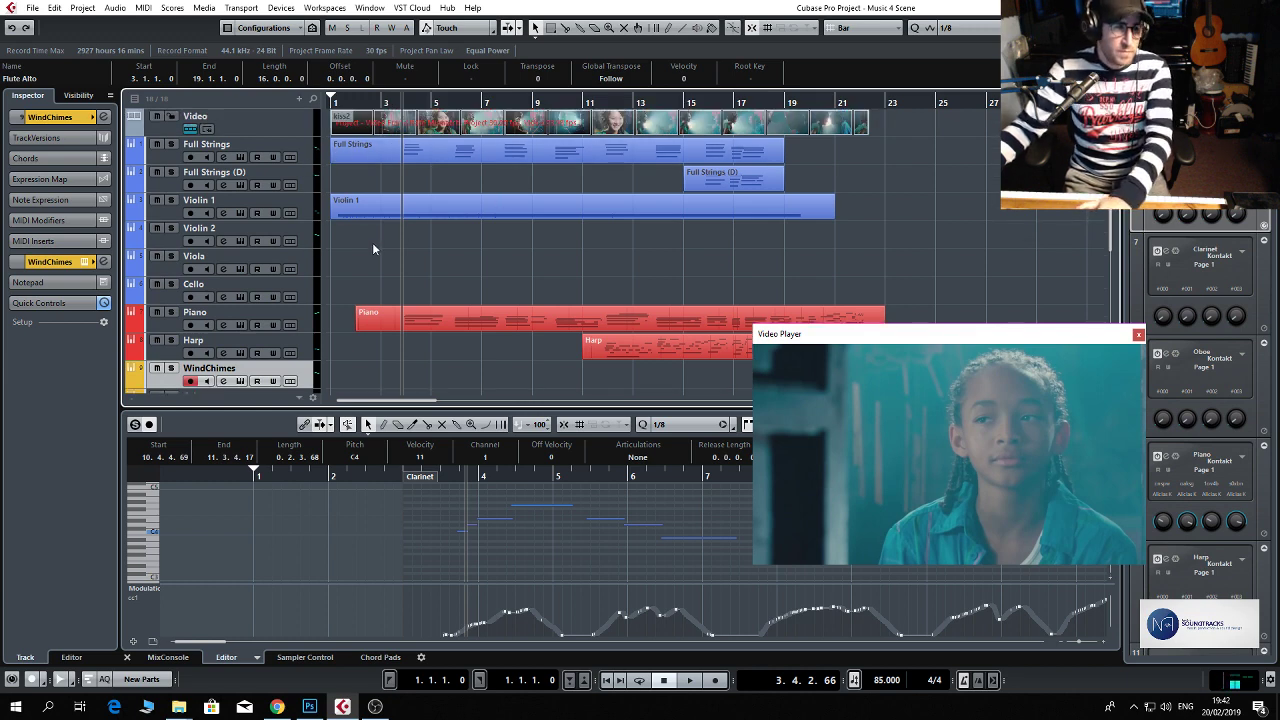
left_click(309, 237)
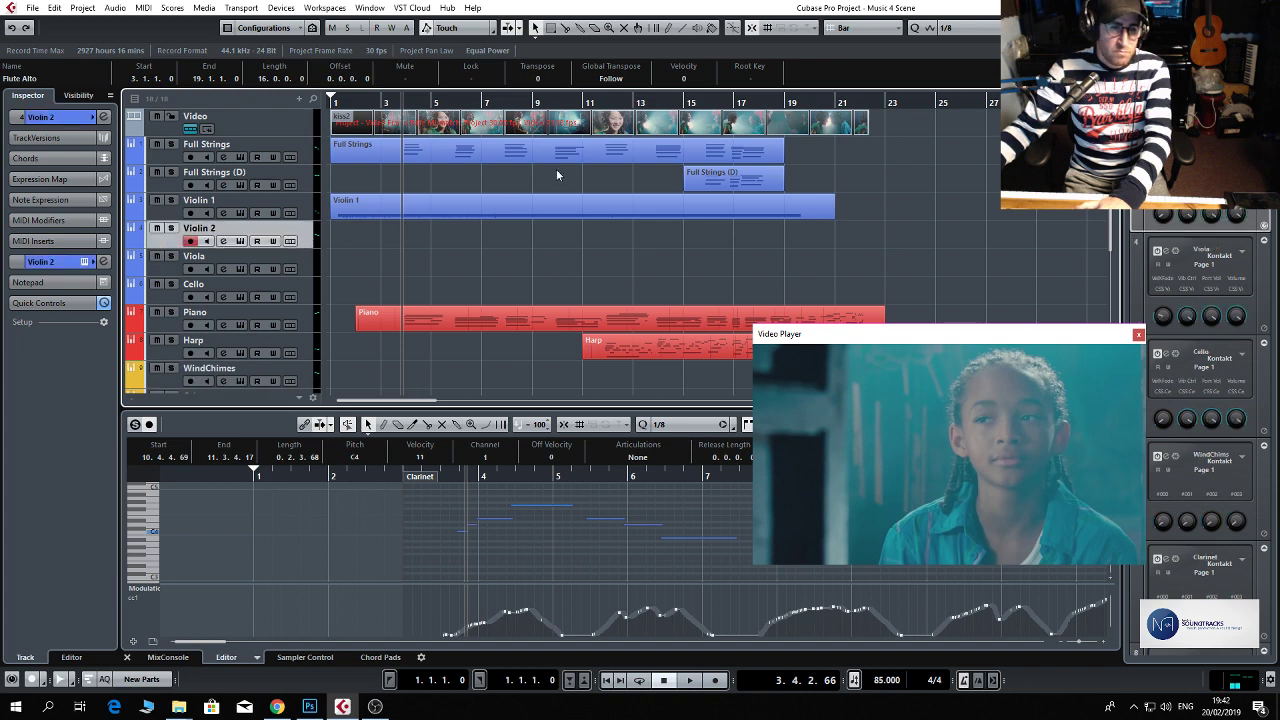
Play the scene from about bars 14 and 10 to rehearse a Violin 2 line against the video.
left_click(671, 103)
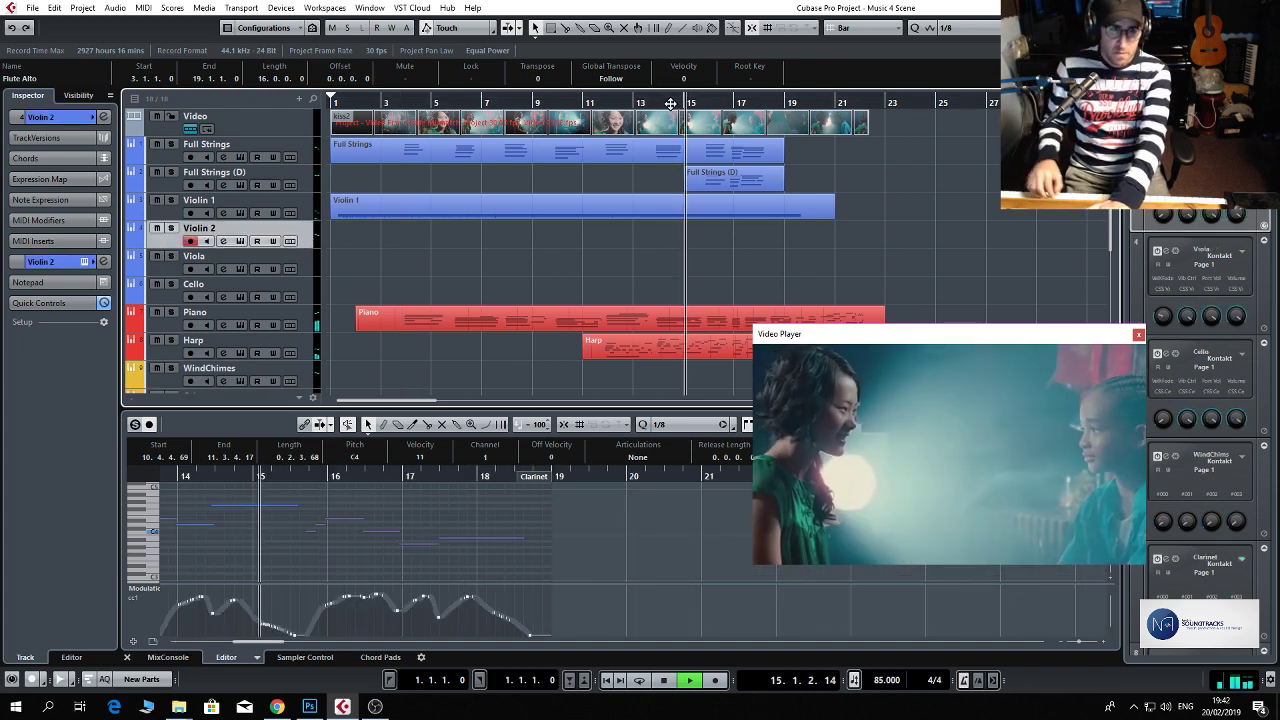
key("space")
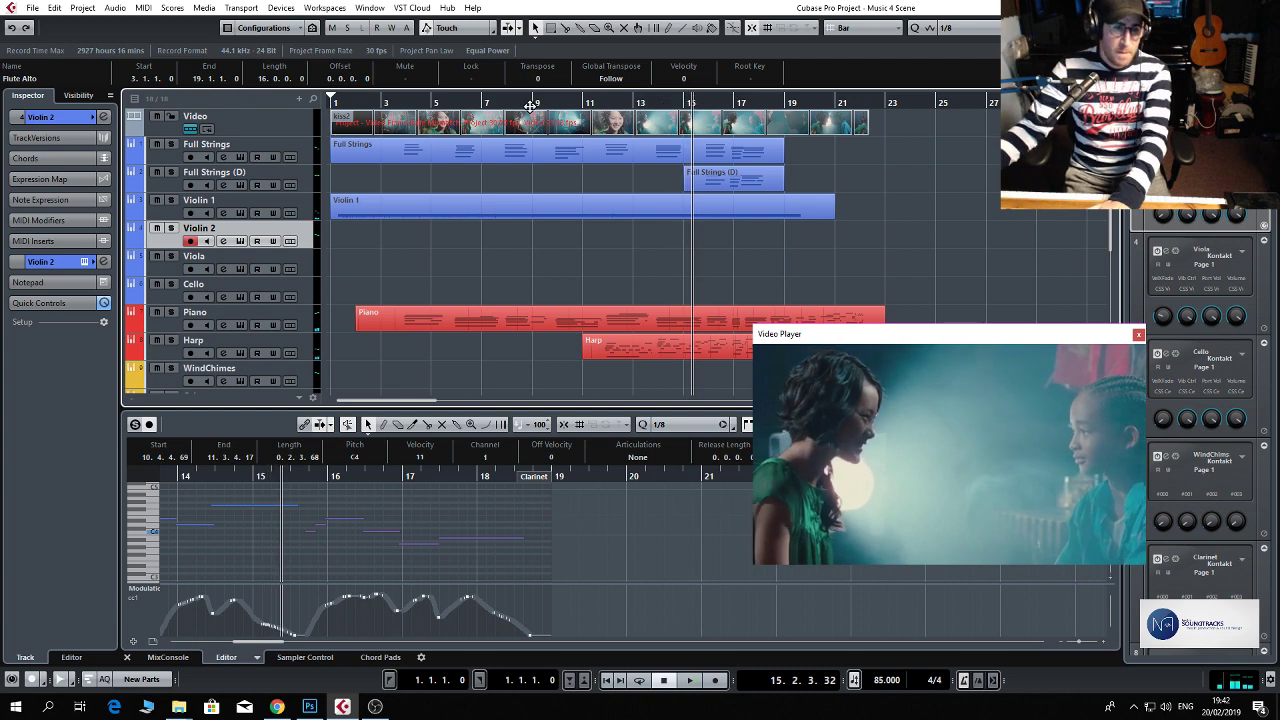
left_click(560, 103)
key("space")
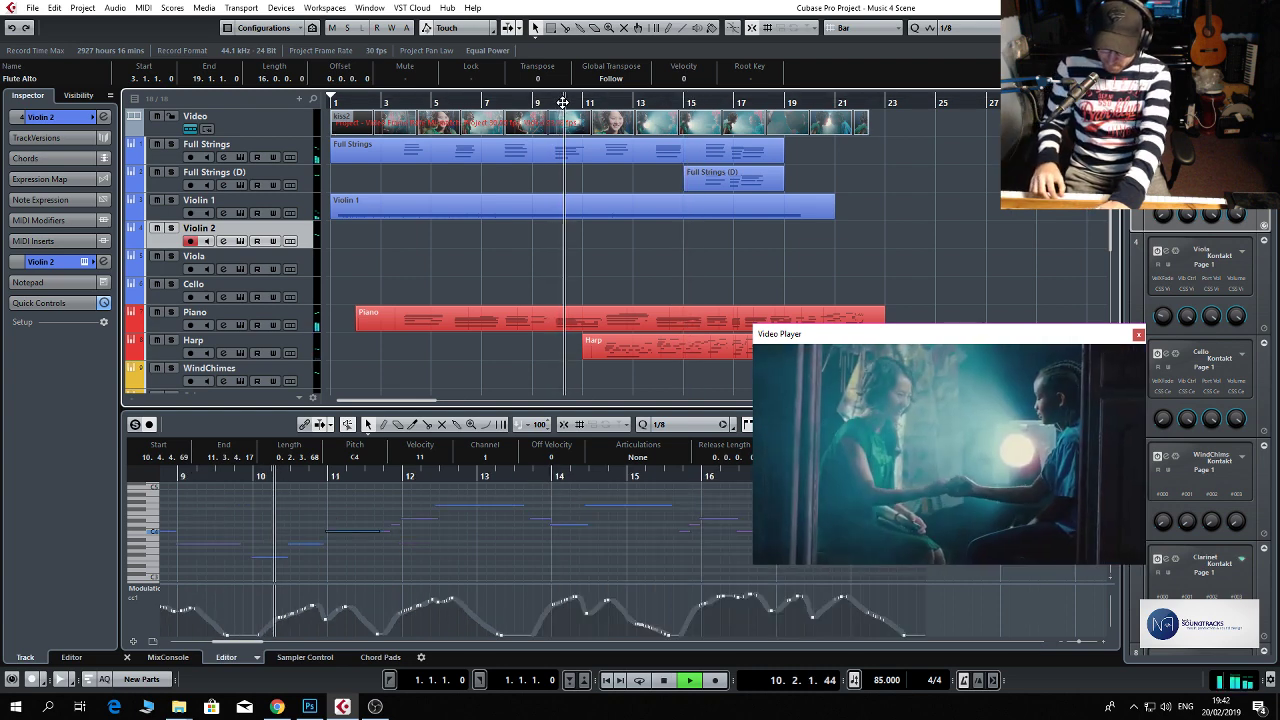
key("space")
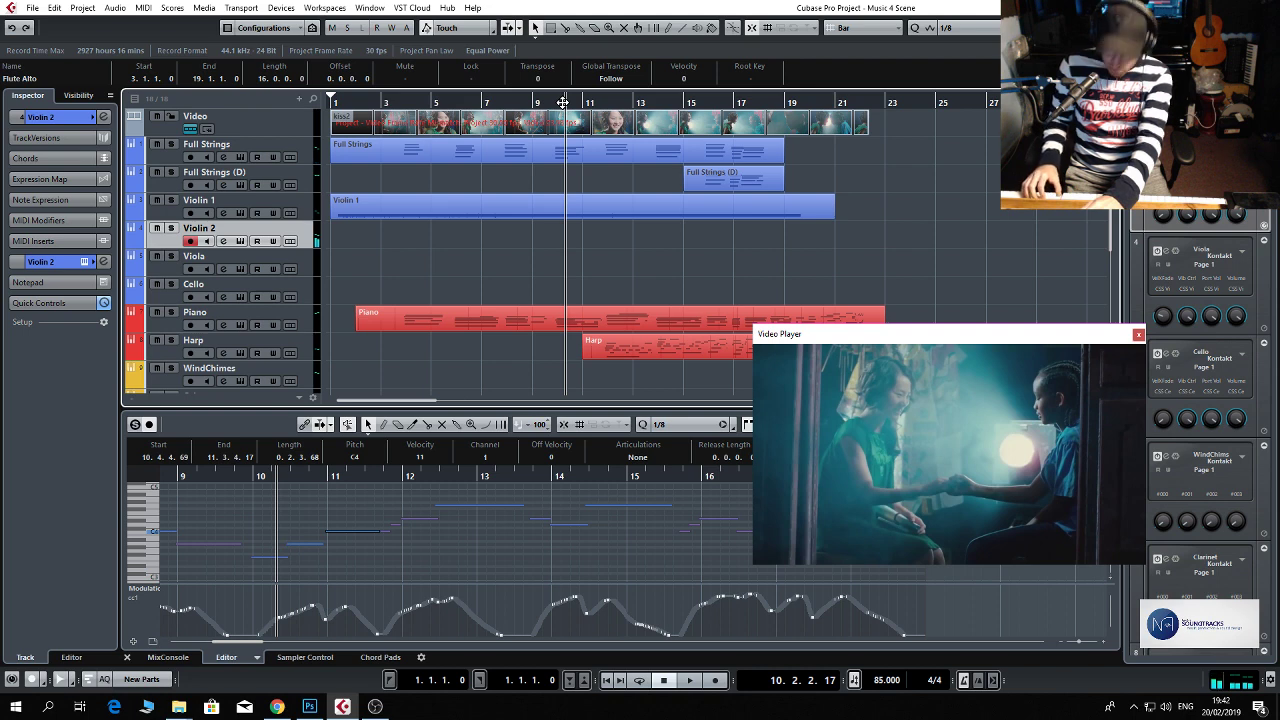
key("space")
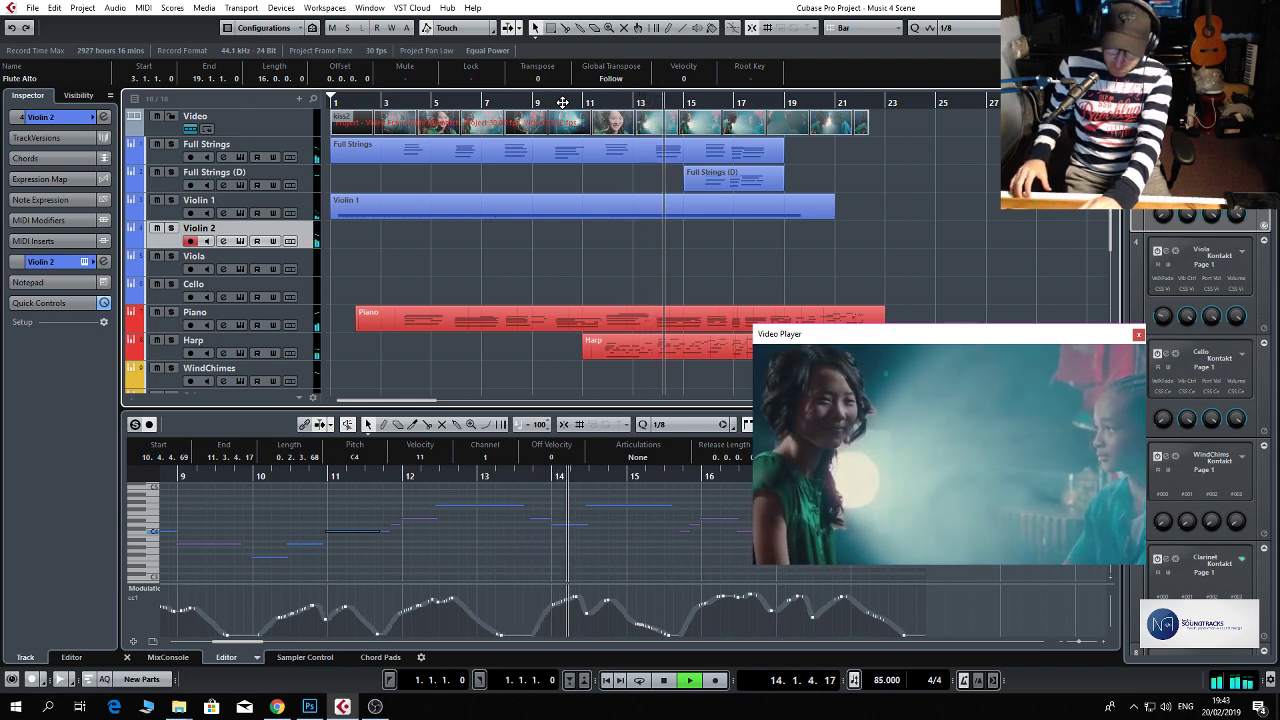
key("space")
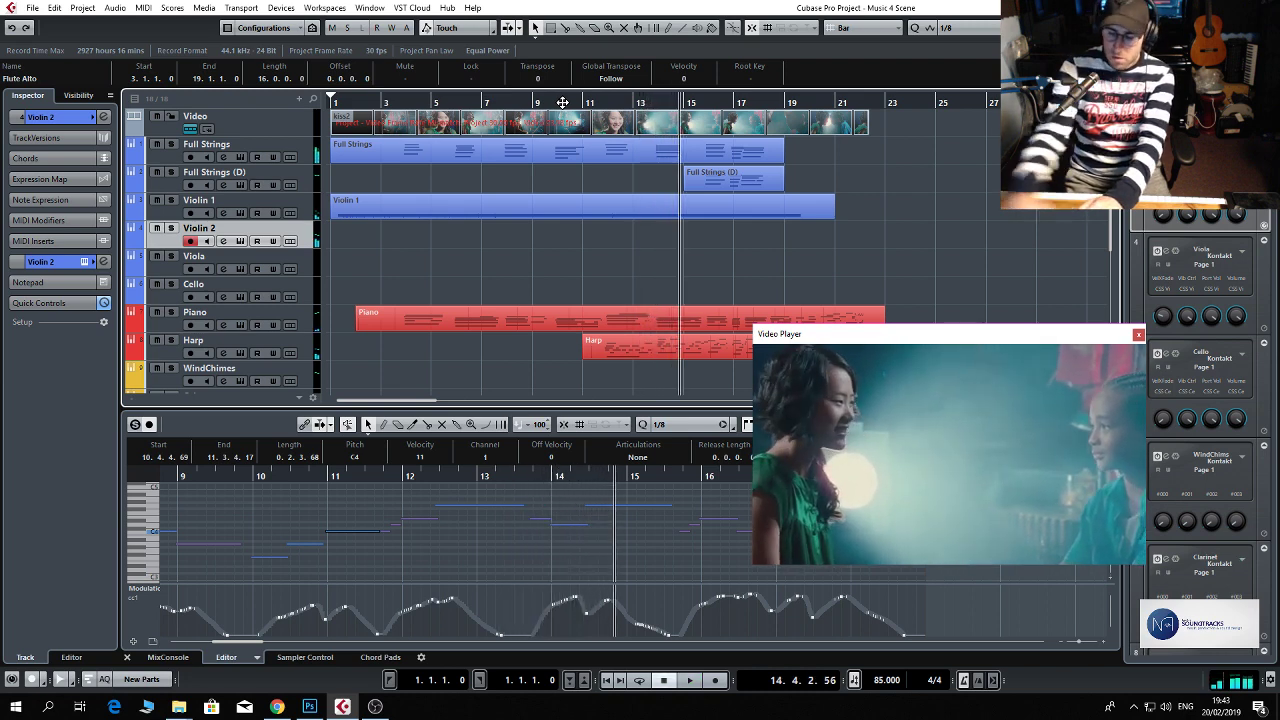
Record a Violin 2 part from bar 10 to about bar 19 in sync with the video.
left_click(563, 102)
key("KP_Multiply")
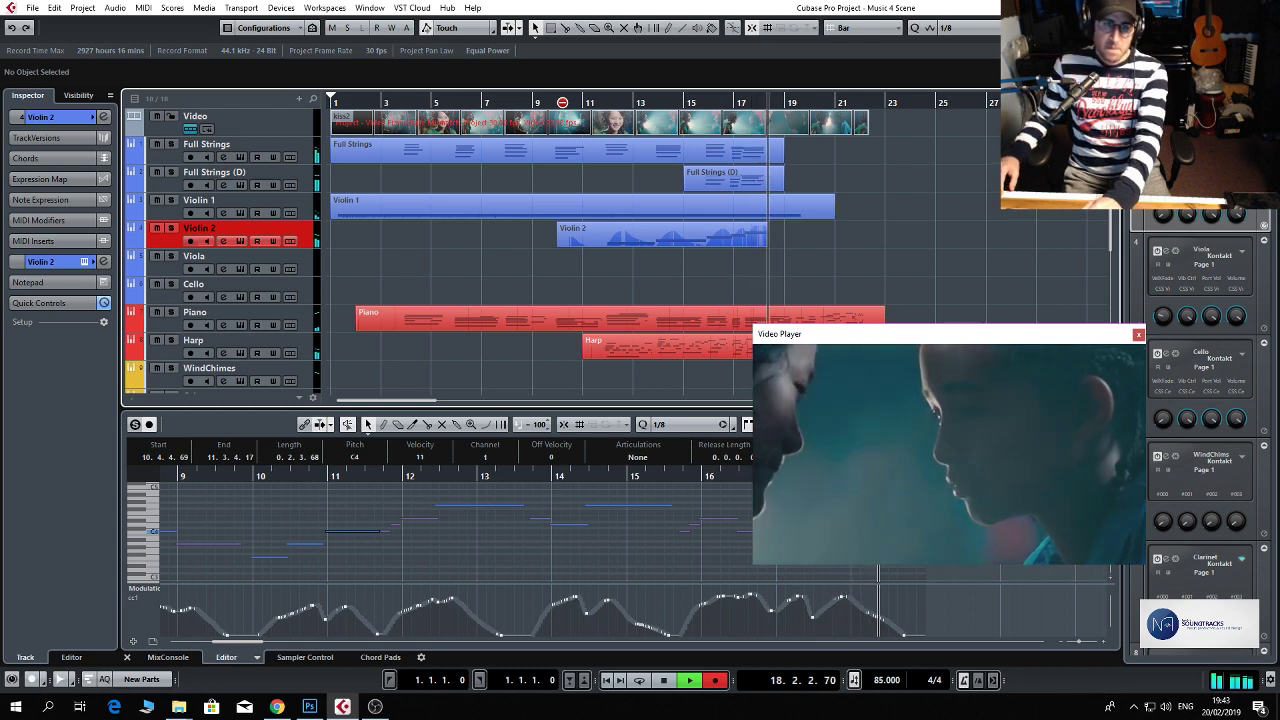
key("space")
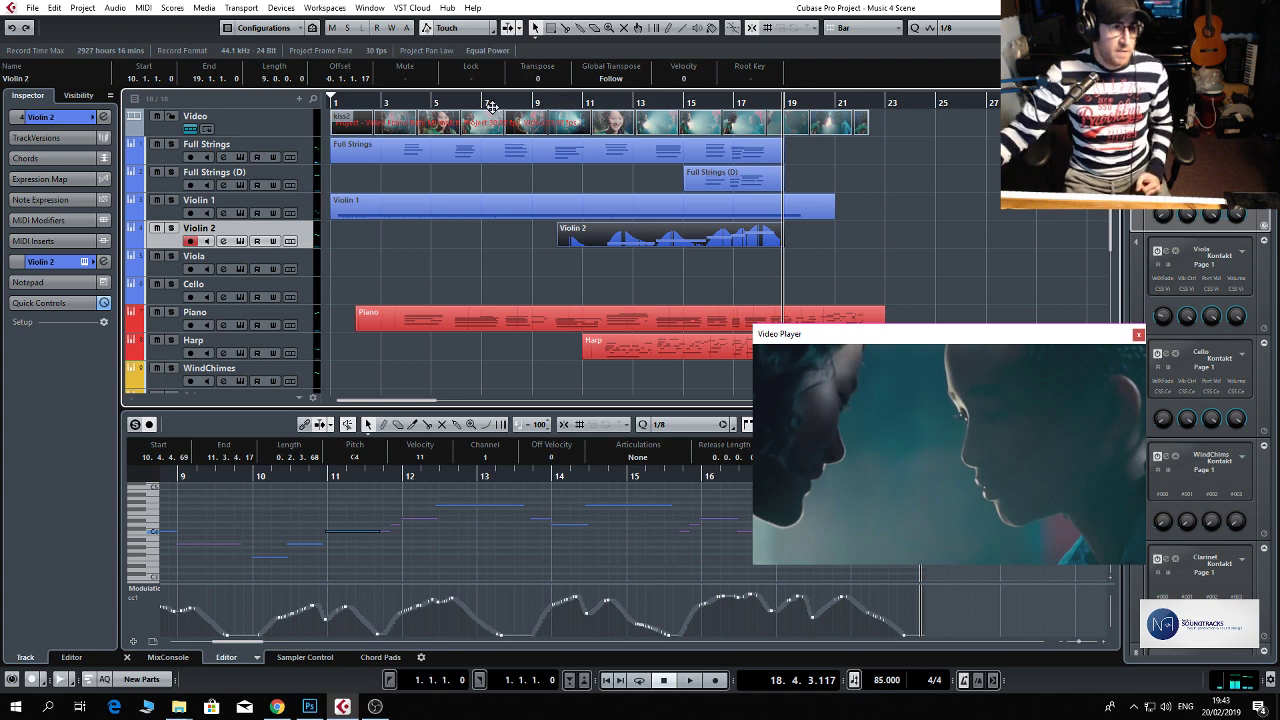
Add FabFilter Pro-Q 2 to the second insert slot of the Violin 2 channel, after ValhallaVintageVerb.
left_click(303, 269)
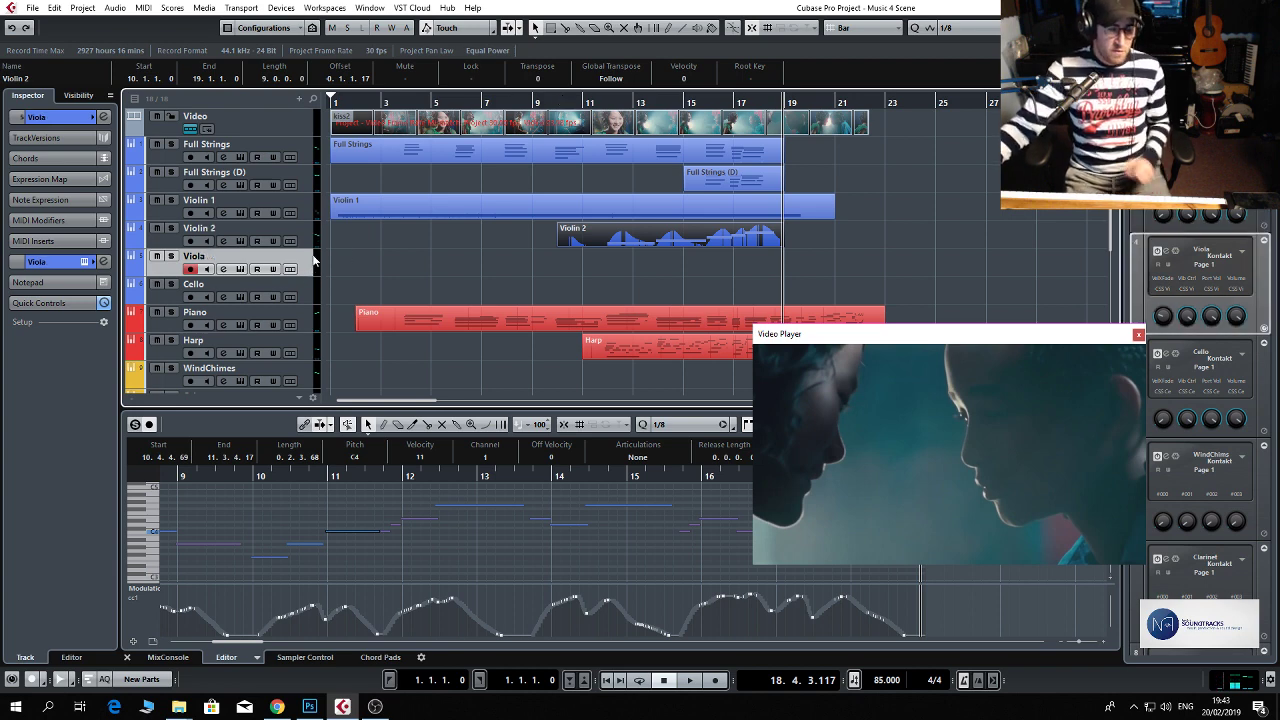
left_click(223, 241)
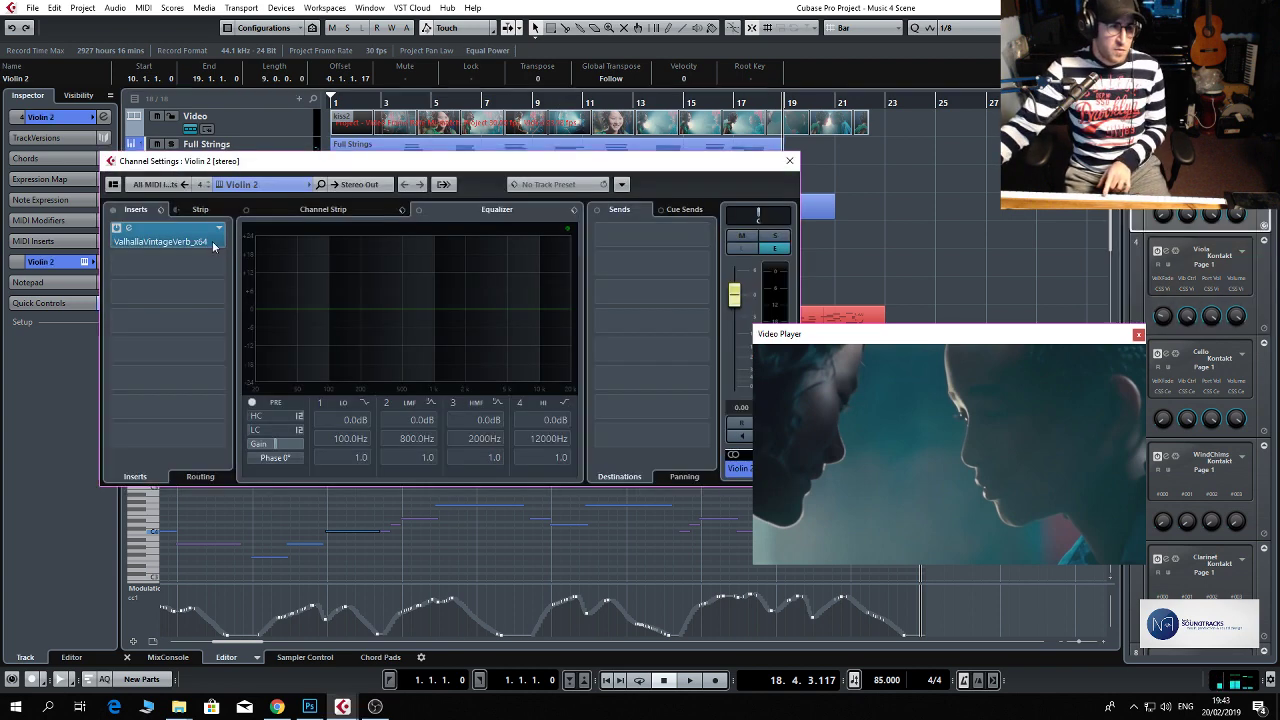
left_click(789, 160)
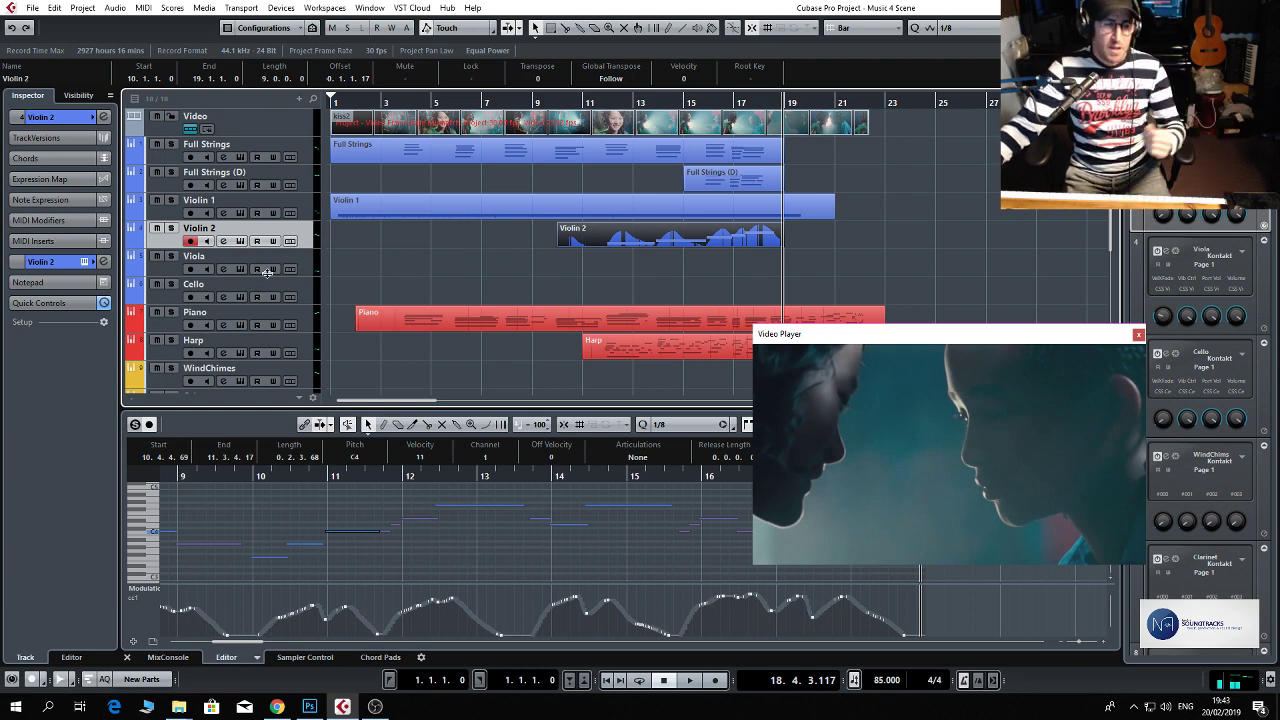
left_click(223, 241)
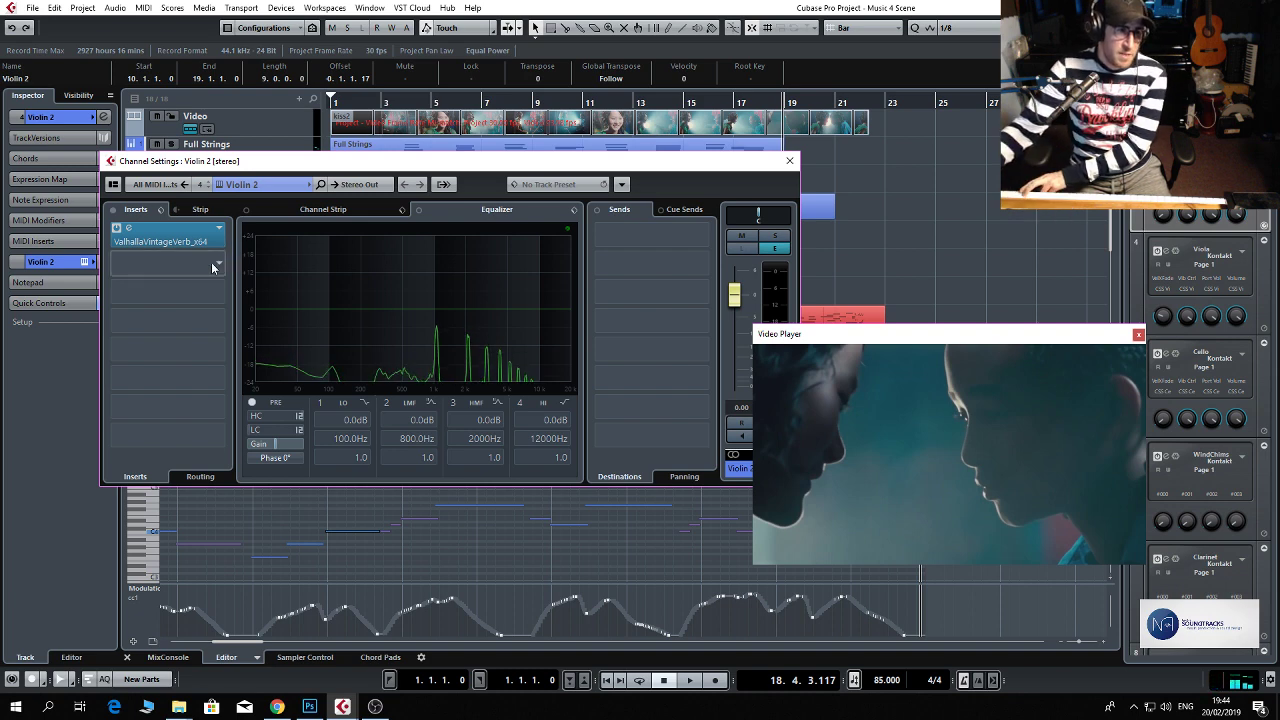
left_click(222, 259)
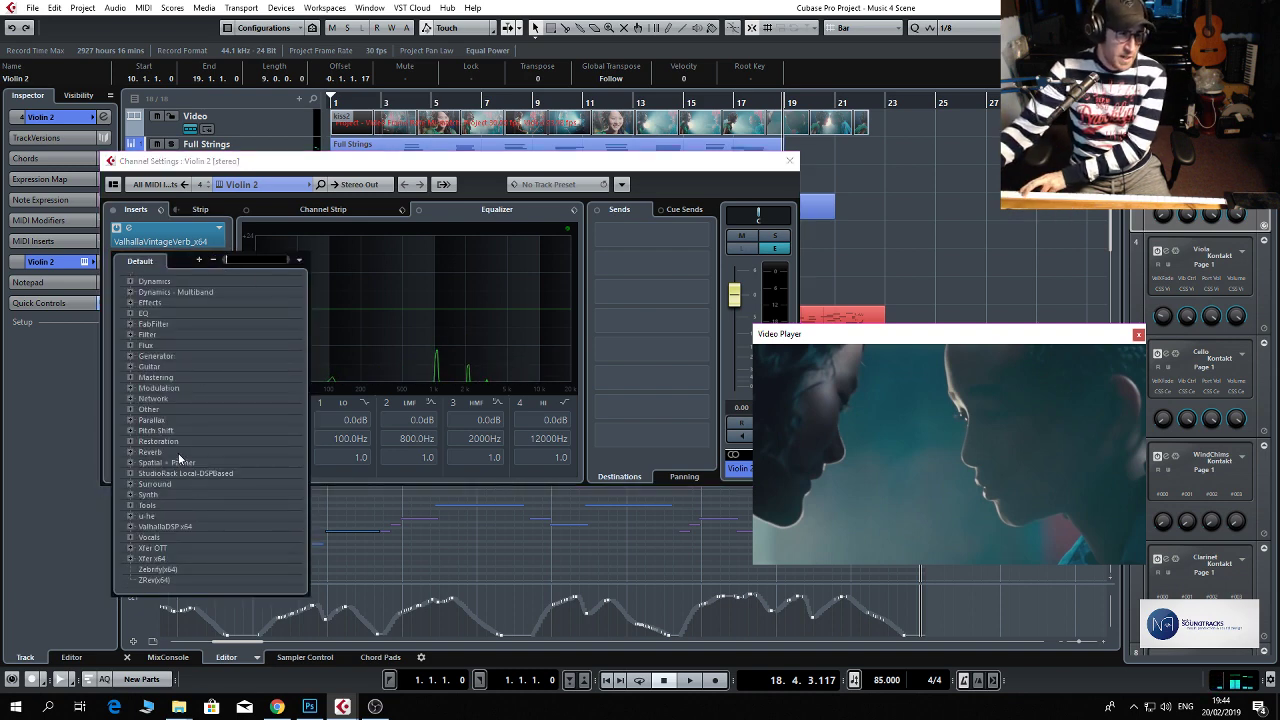
scroll(178, 403, "up", 3)
left_click(170, 411)
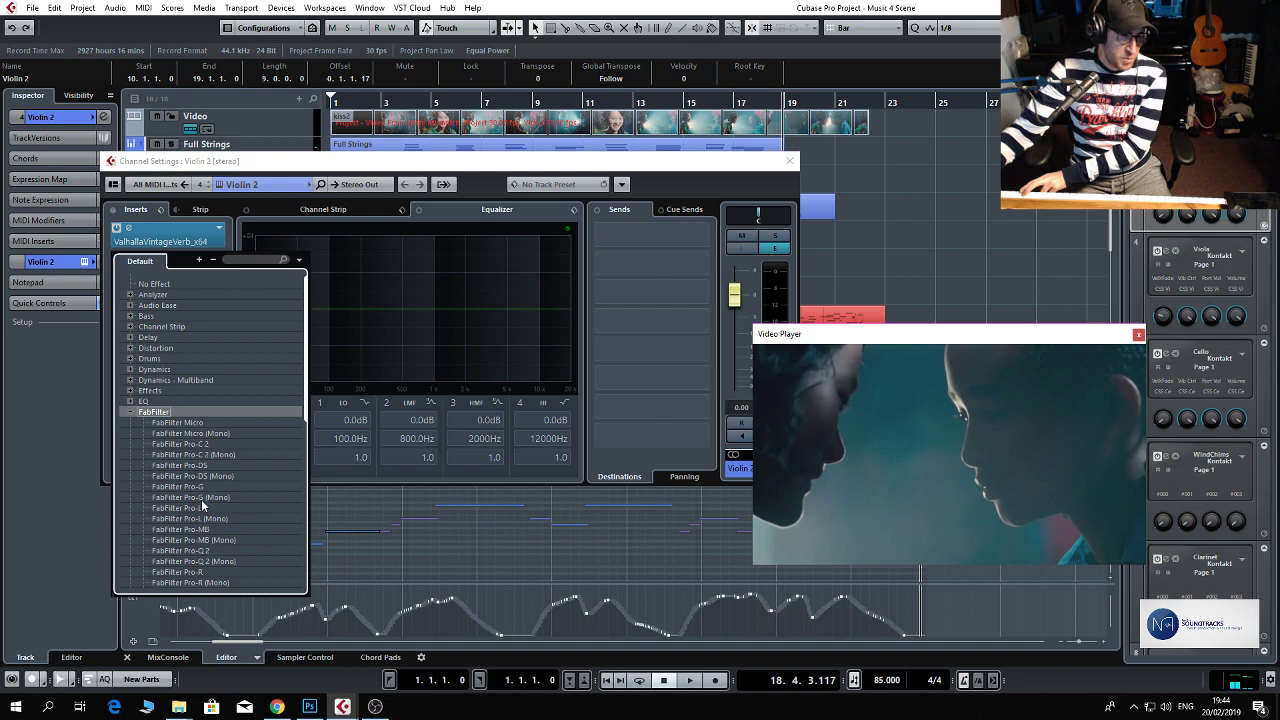
left_click(200, 549)
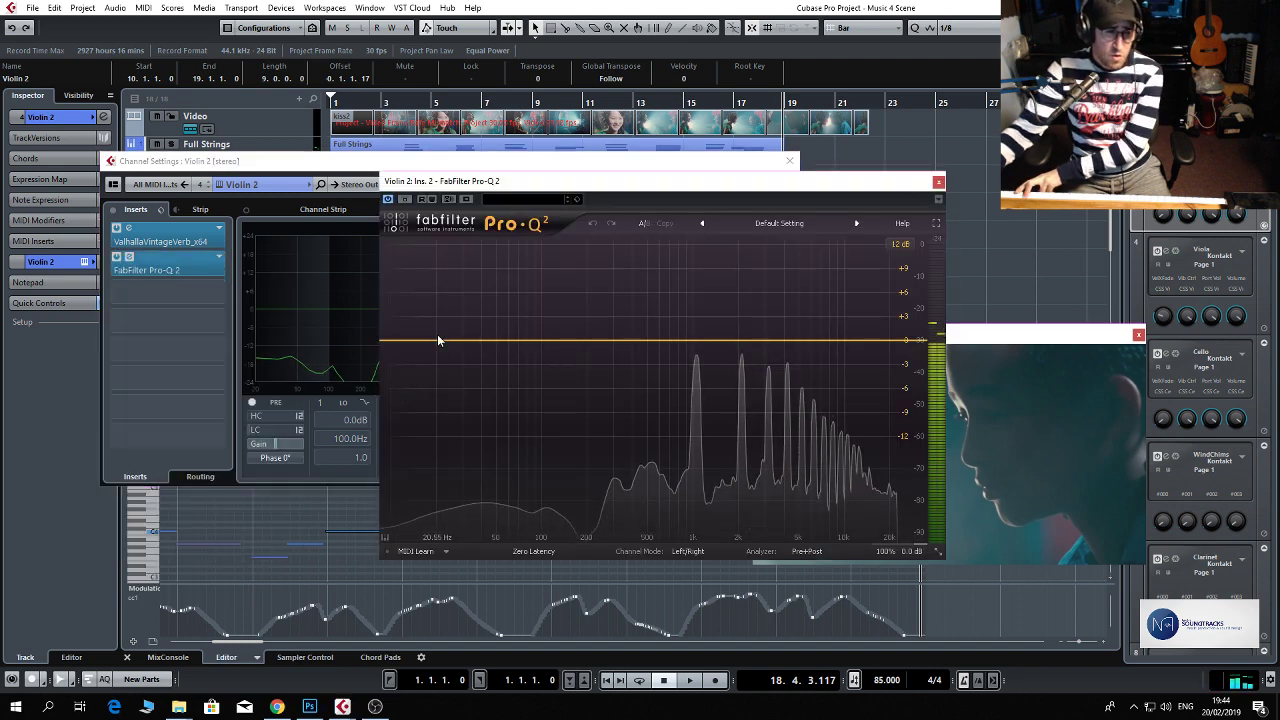
Create an EQ band at about 46 Hz in Pro-Q 2 with a 48 dB/oct slope and Low Cut shape.
left_click_drag(438, 341, 488, 374)
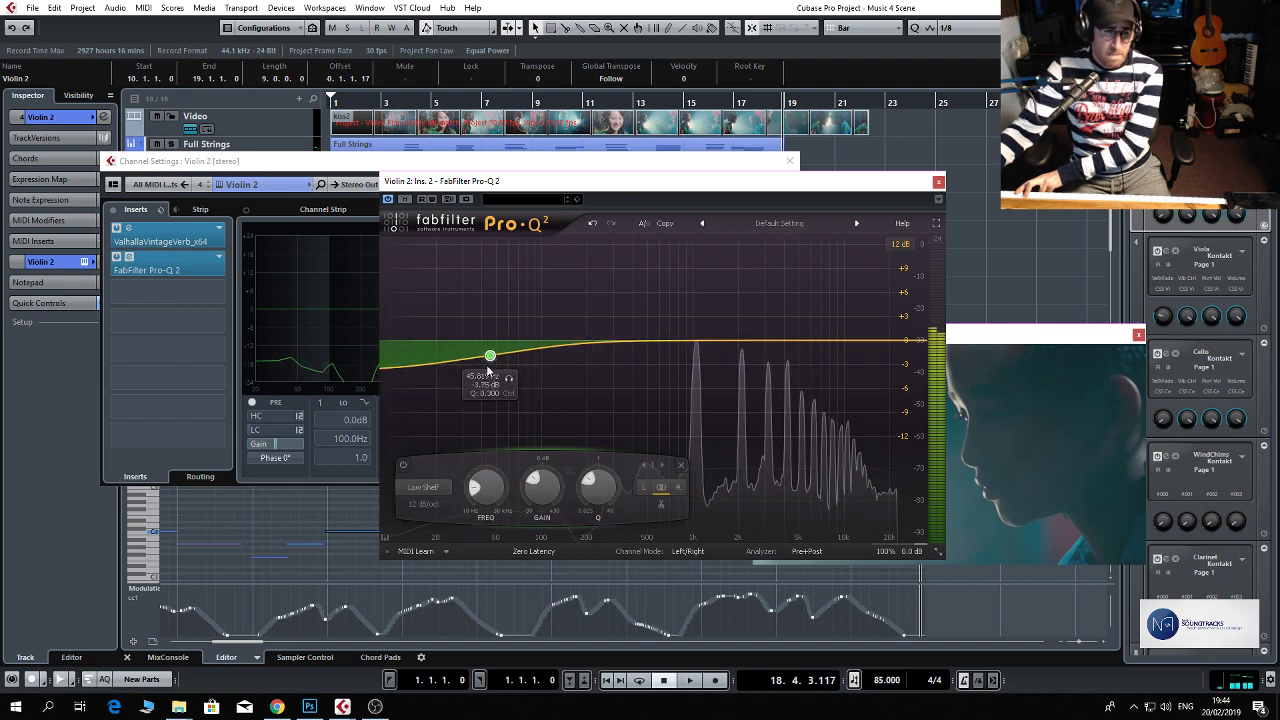
right_click(489, 357)
mouse_move(521, 398)
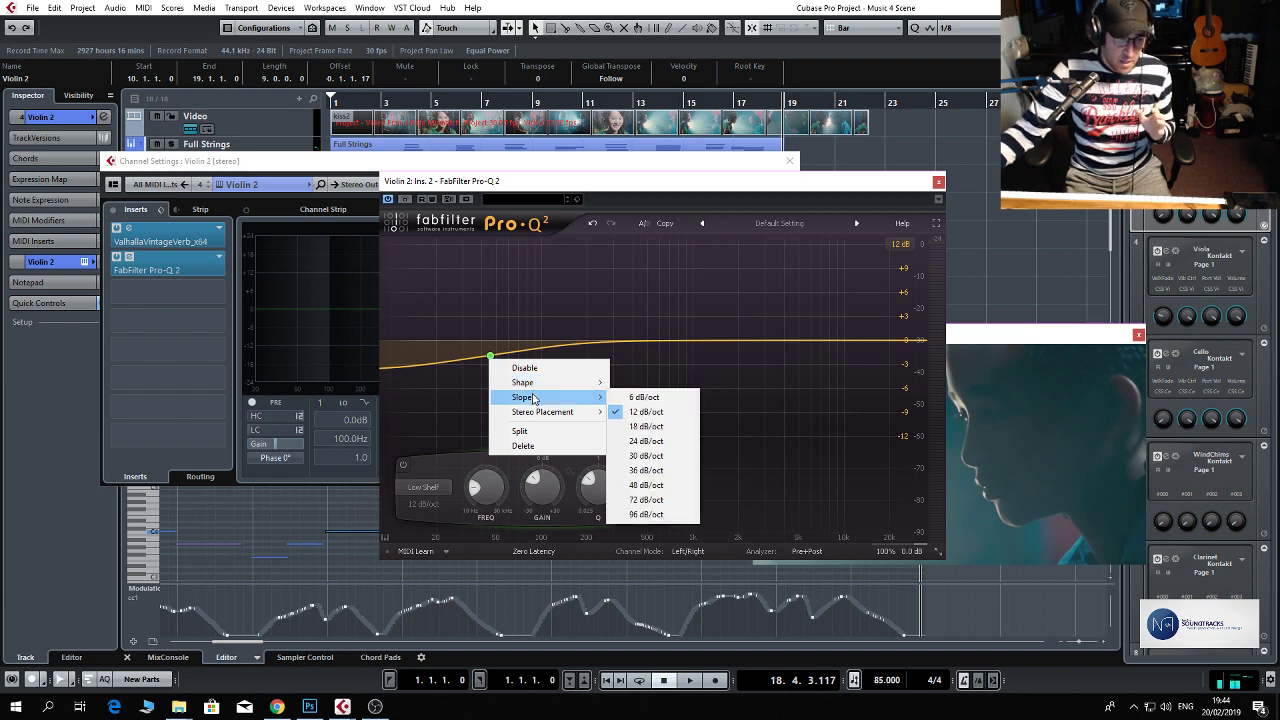
left_click(646, 485)
right_click(490, 358)
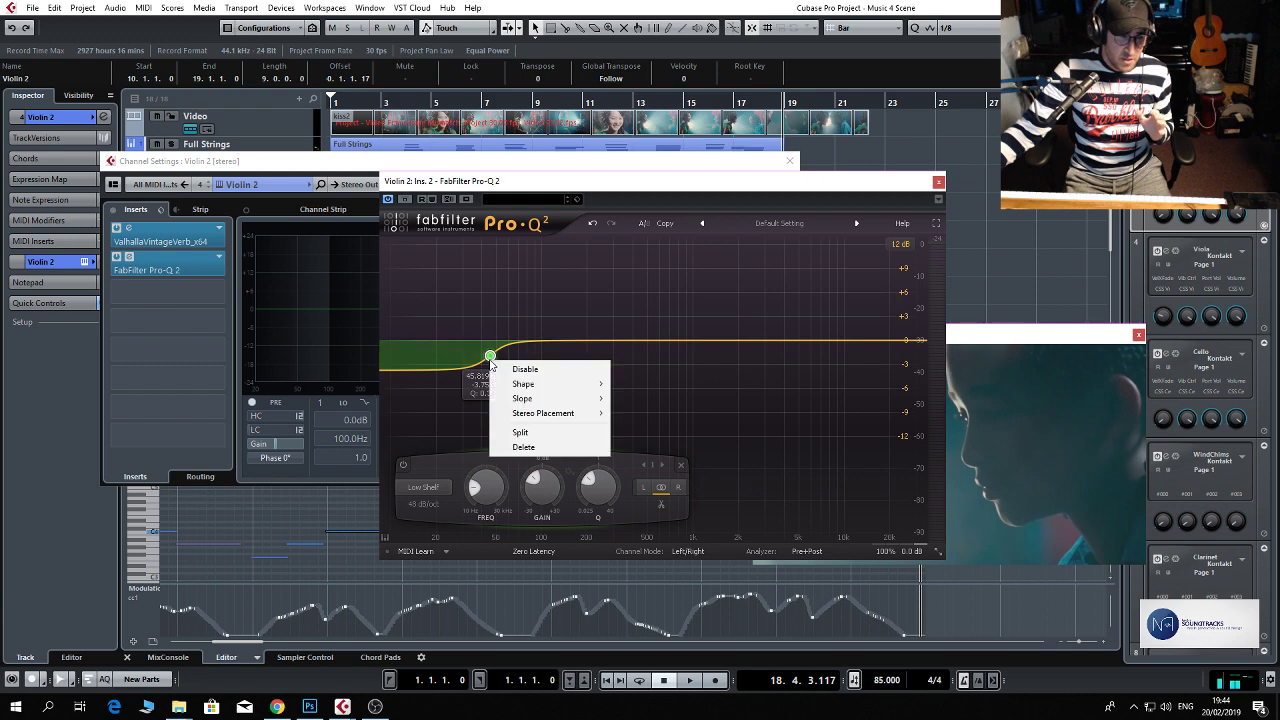
mouse_move(555, 387)
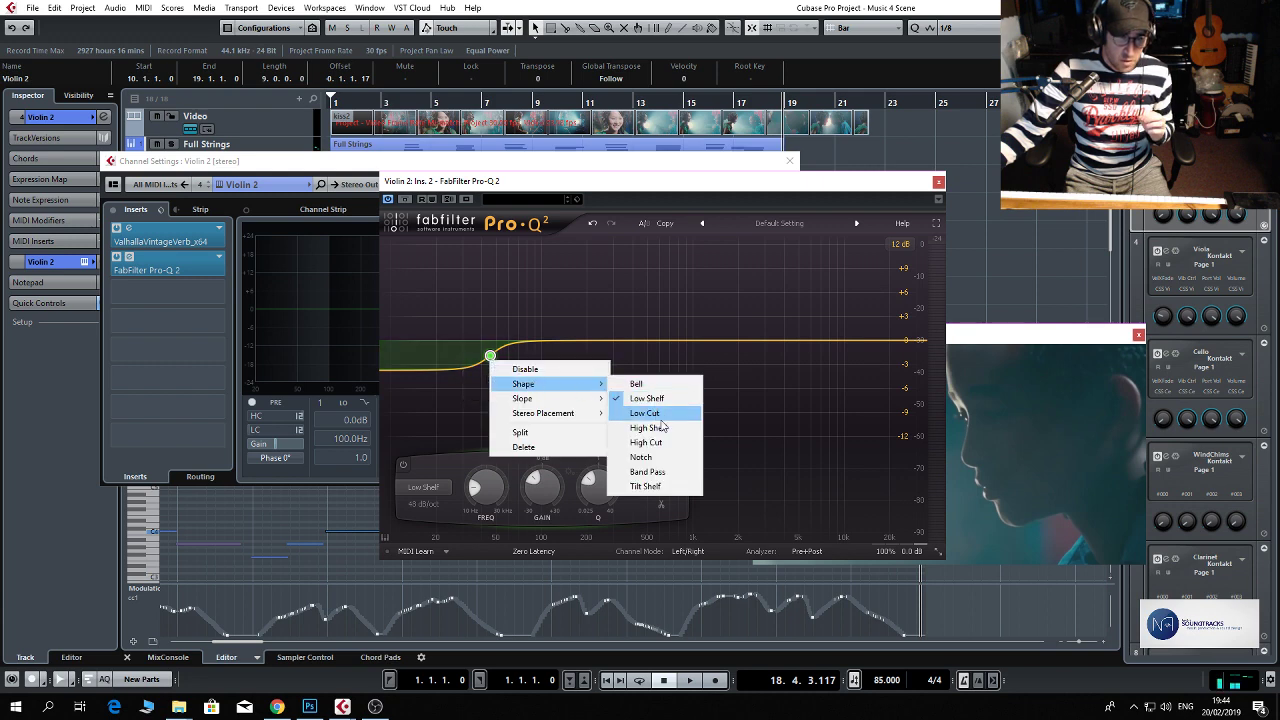
left_click(645, 413)
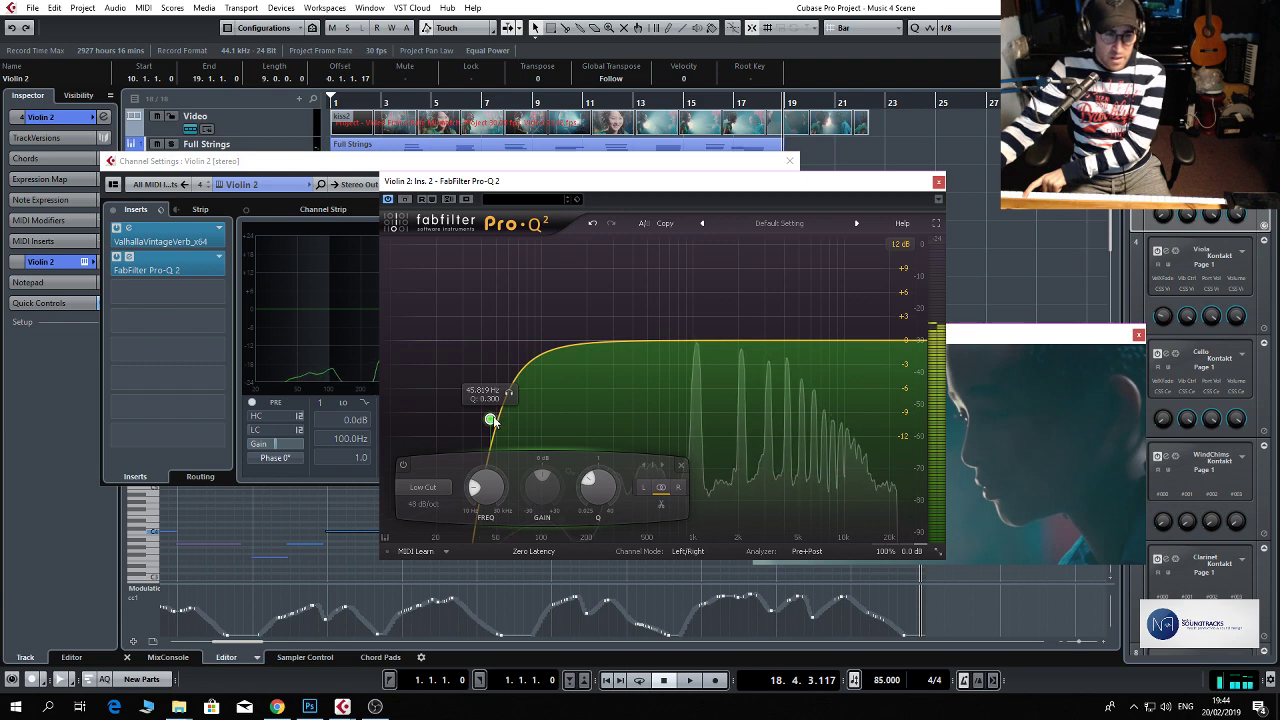
Raise the Low Cut band in Violin 2's Pro-Q 2 to about 240 Hz and close the plug-in and channel settings.
left_click_drag(496, 418, 605, 432)
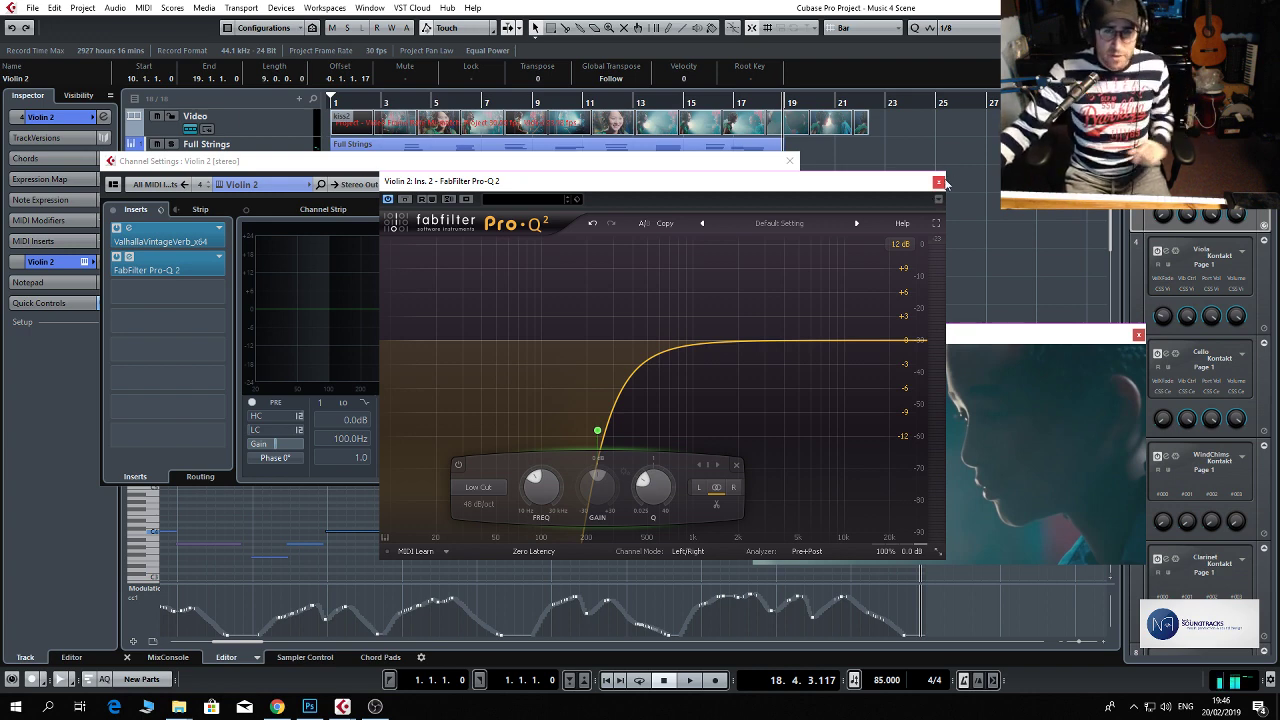
left_click(938, 182)
left_click(789, 161)
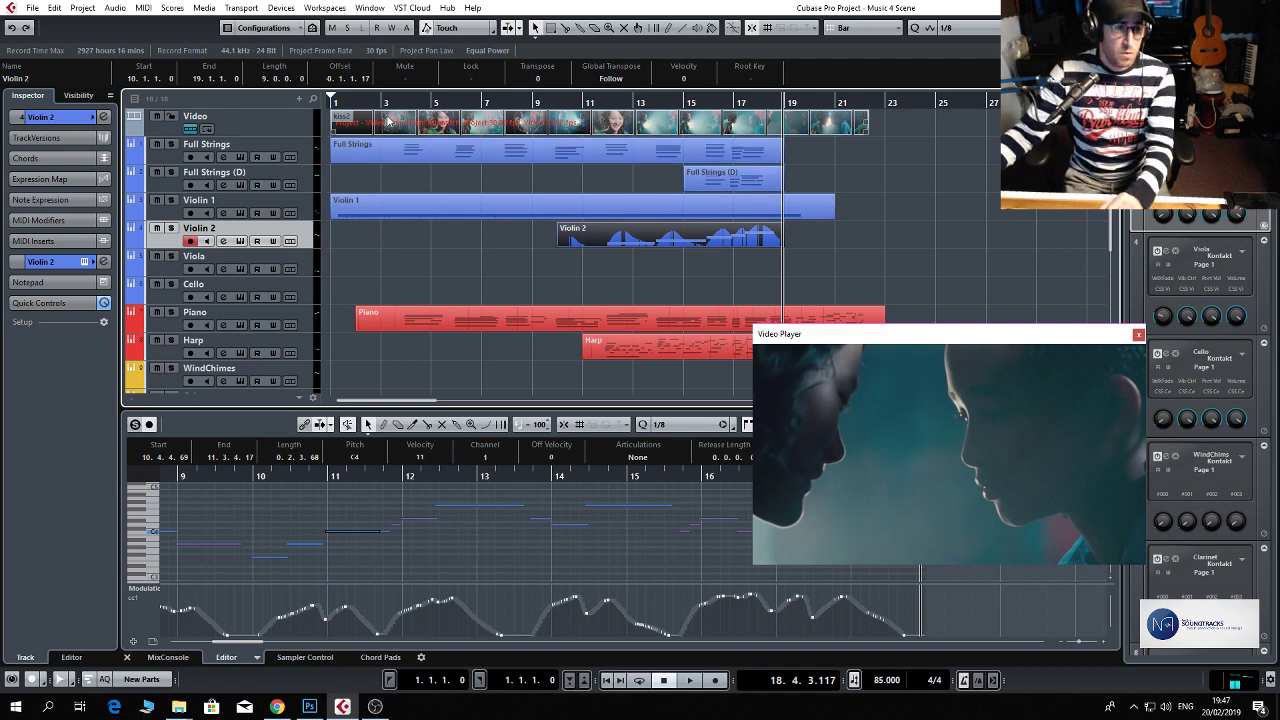
Play the scene from bar 2 with the video in full screen, and place the video window clear of the tracks.
left_click(378, 103)
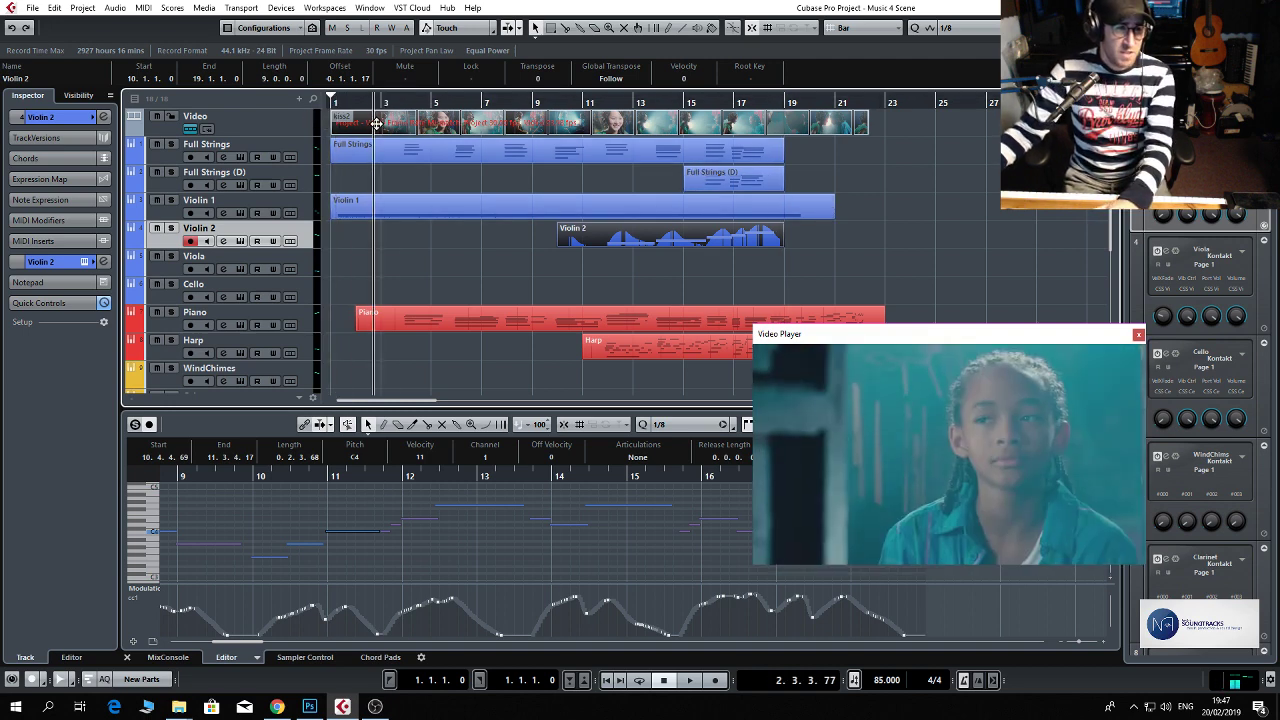
left_click_drag(376, 124, 371, 128)
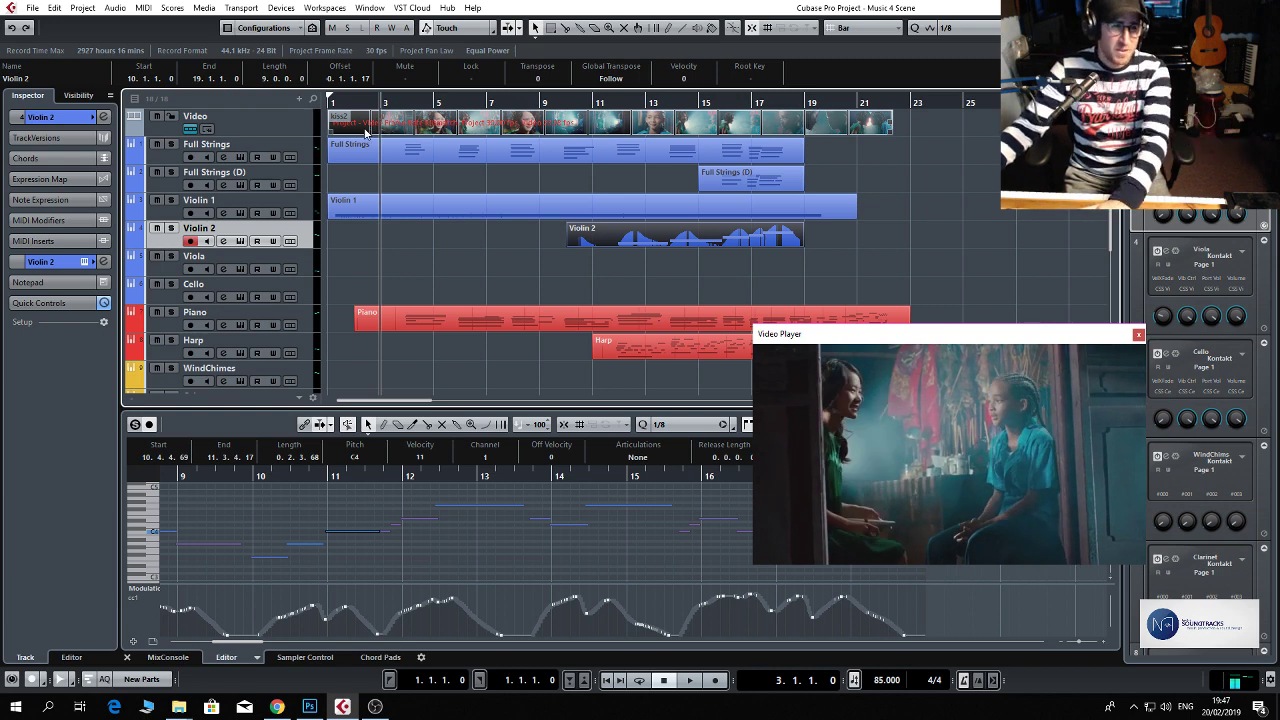
left_click(351, 104)
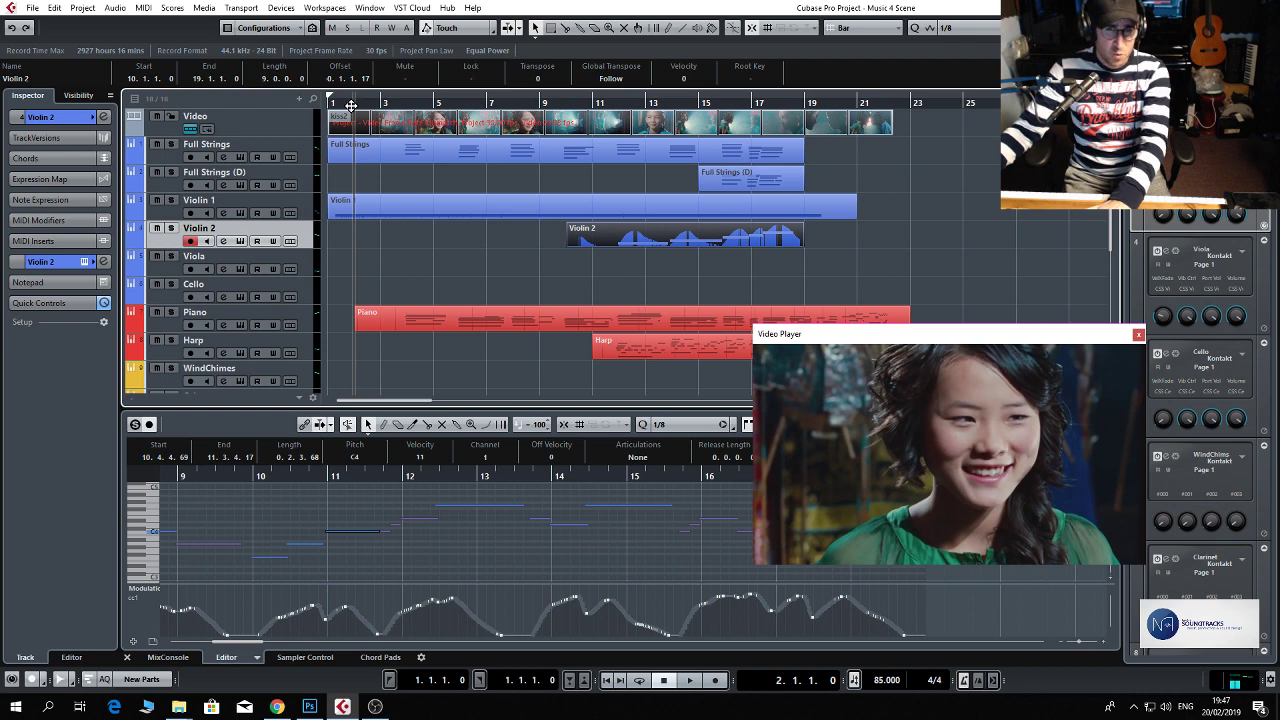
key("space")
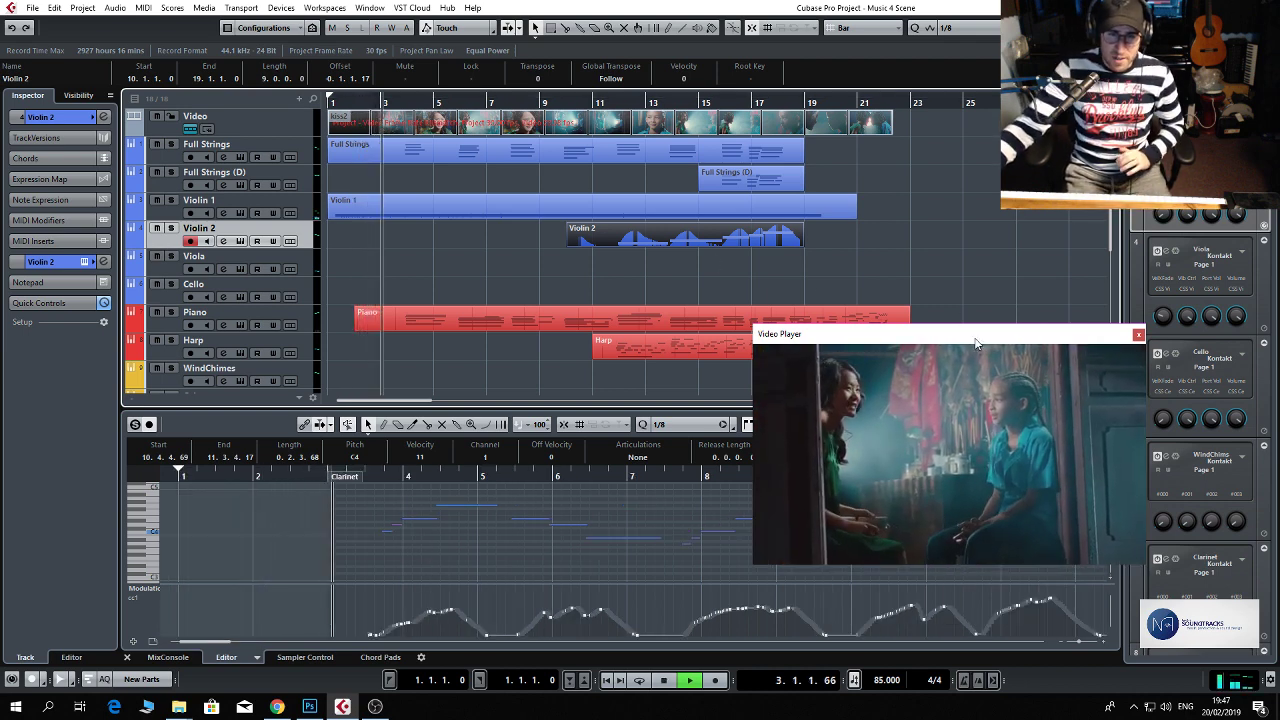
left_click_drag(992, 378, 752, 338)
double_click(764, 368)
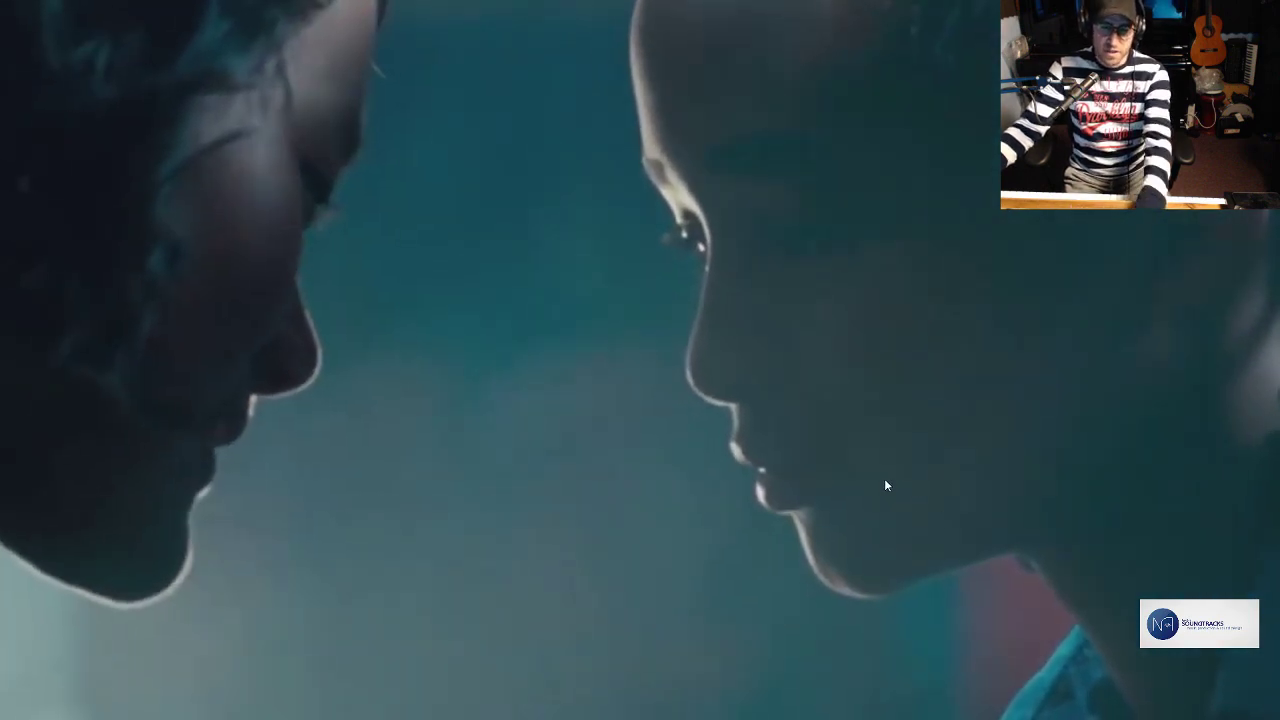
key("Escape")
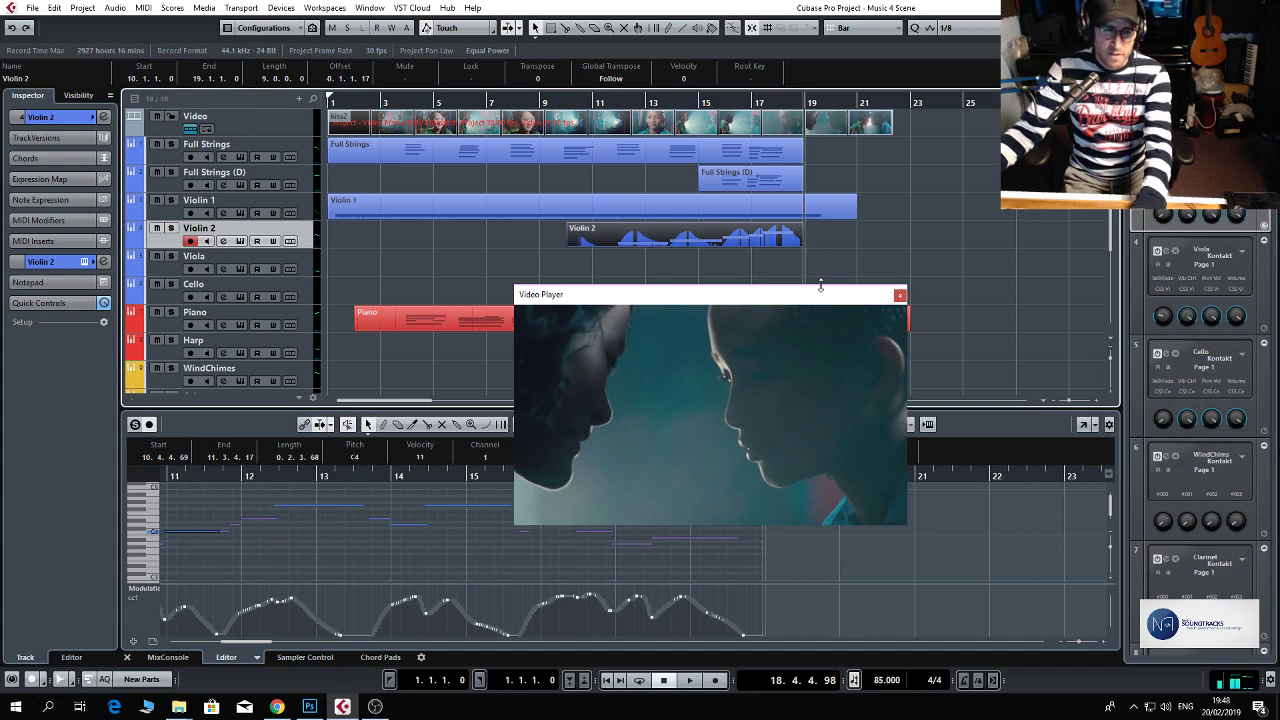
left_click_drag(818, 302, 1088, 370)
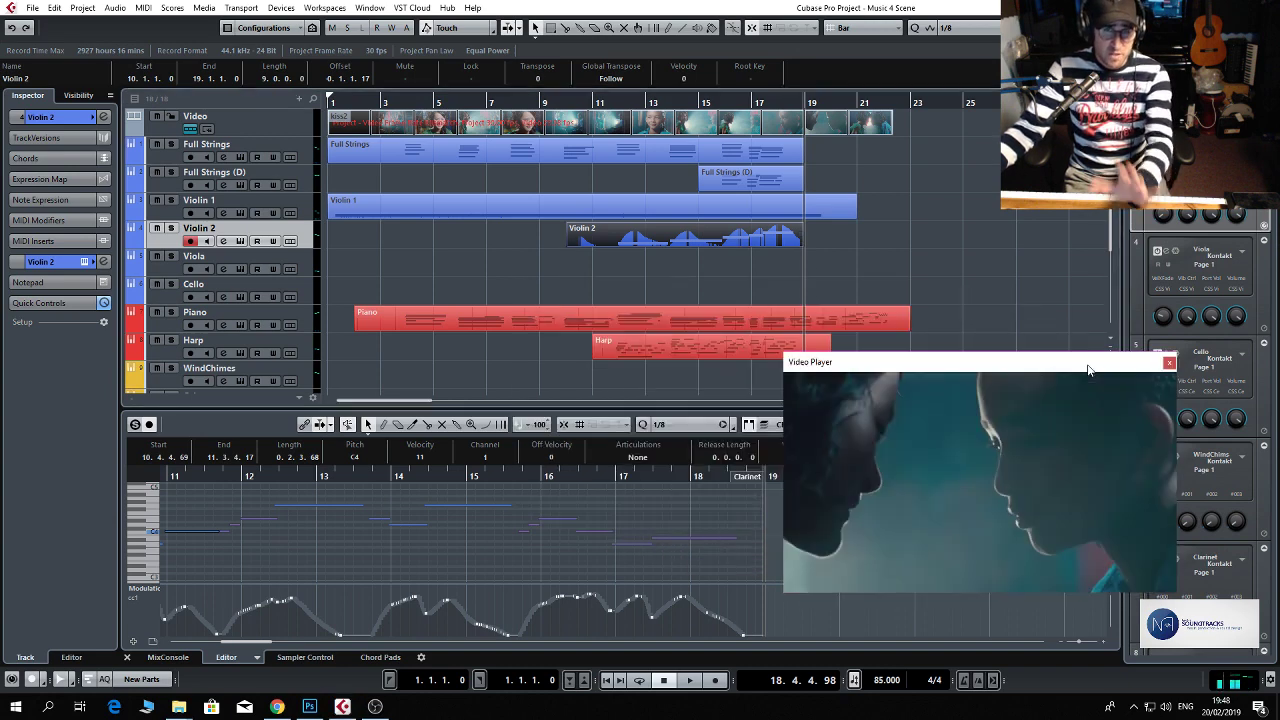
Set the playback position to bar 11 and add FabFilter Pro-L to the second insert slot of the Choir channel.
scroll(712, 272, "down", 4)
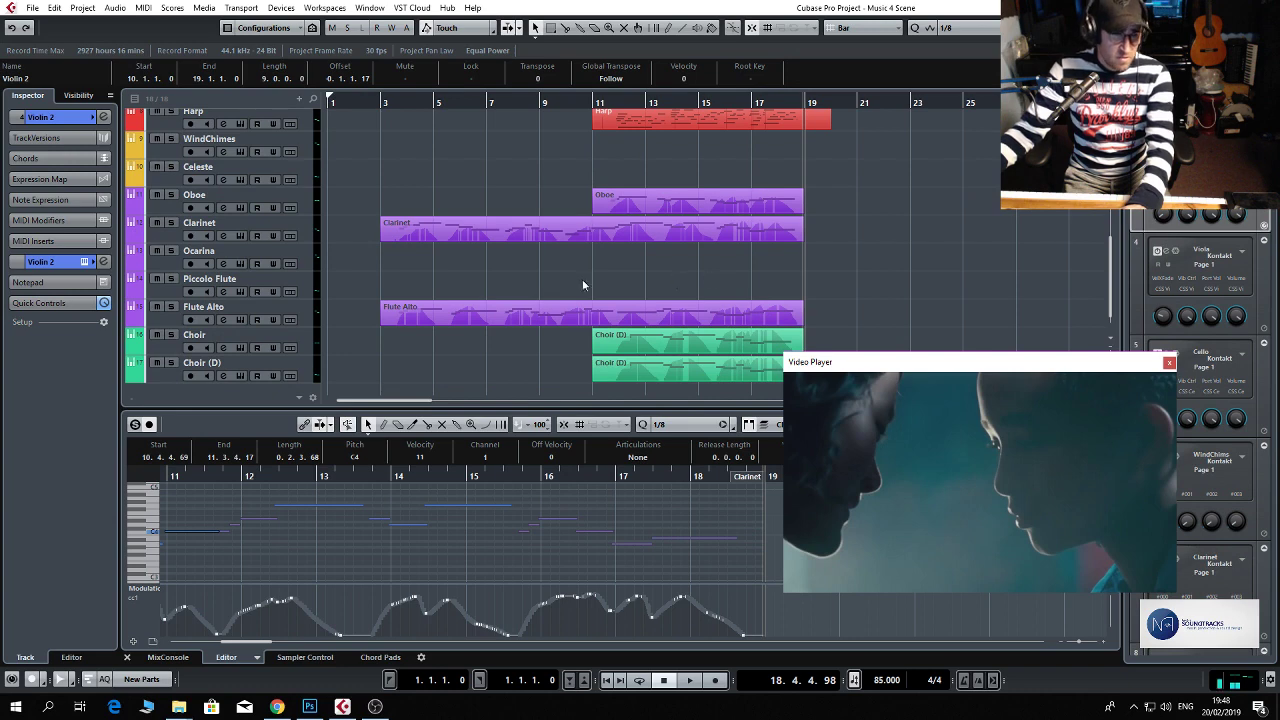
left_click(582, 106)
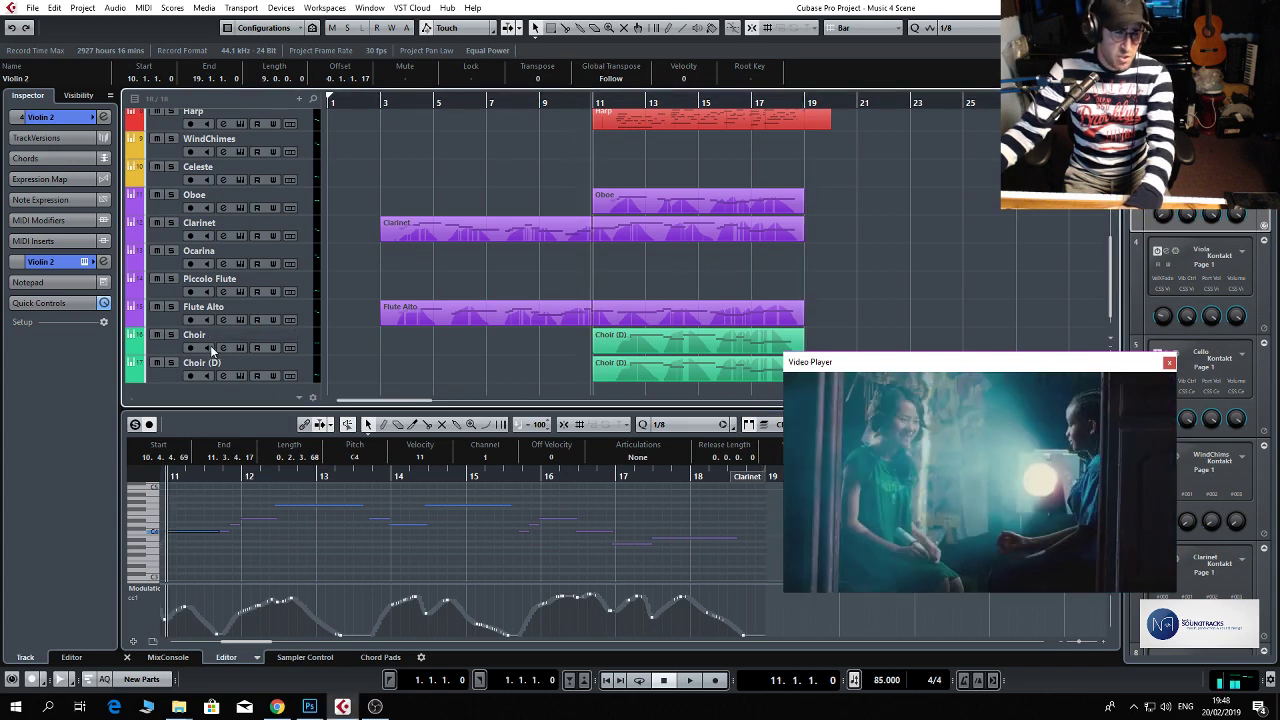
left_click(220, 346)
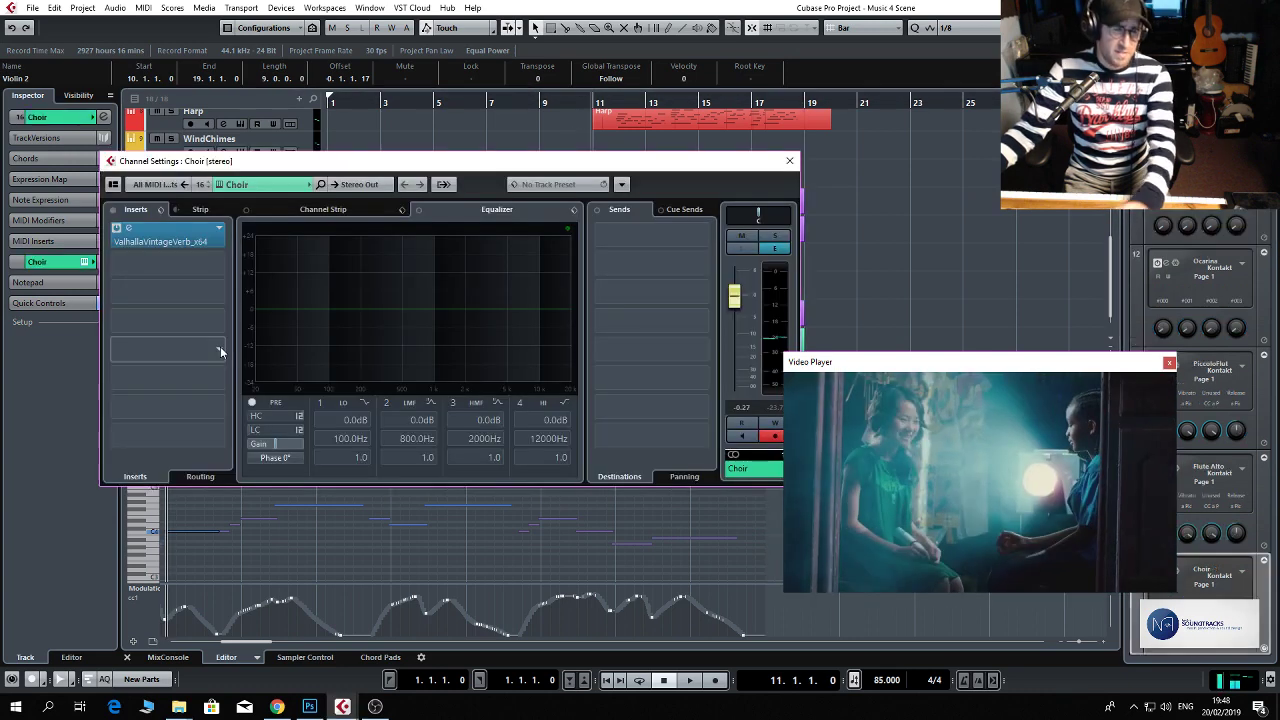
left_click(220, 268)
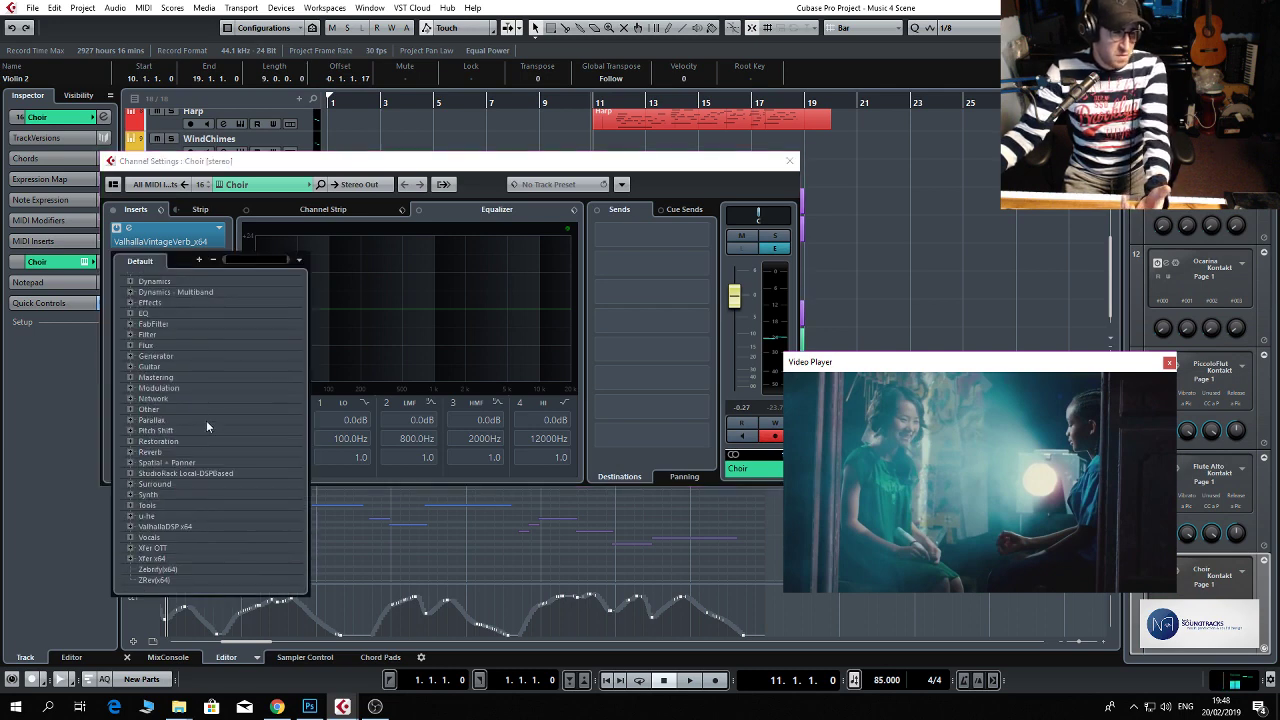
left_click(158, 325)
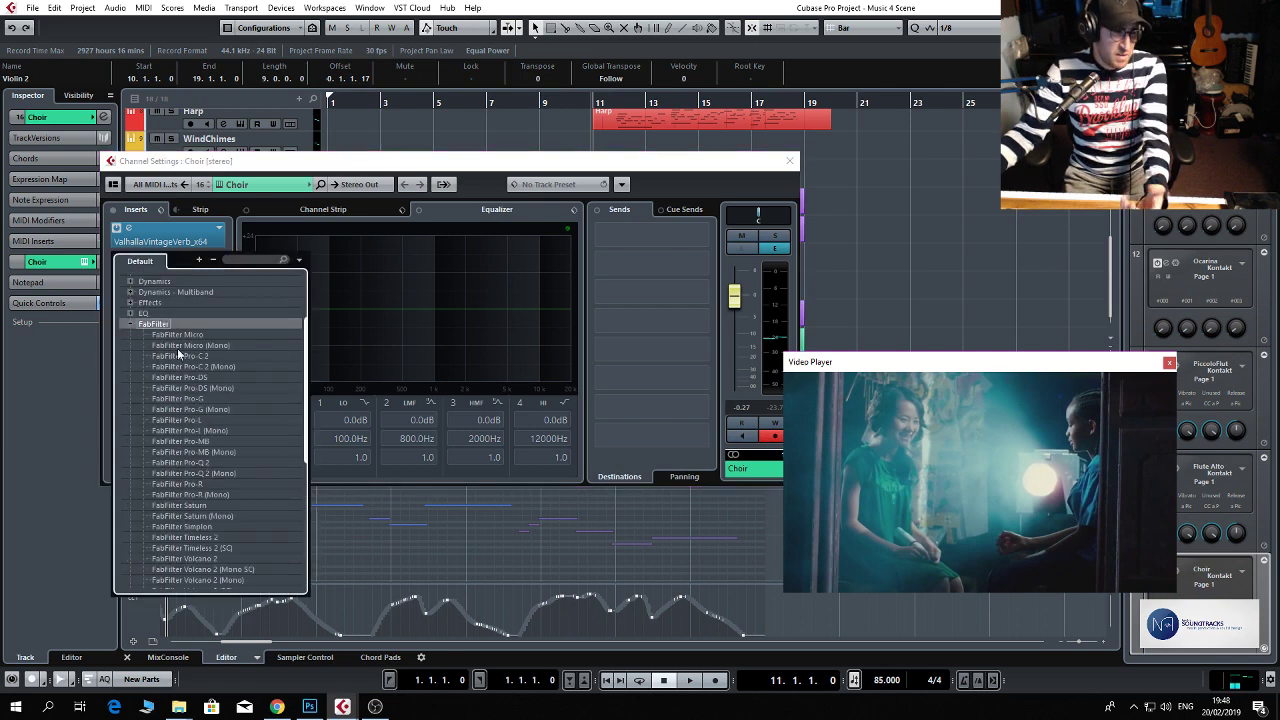
left_click(200, 419)
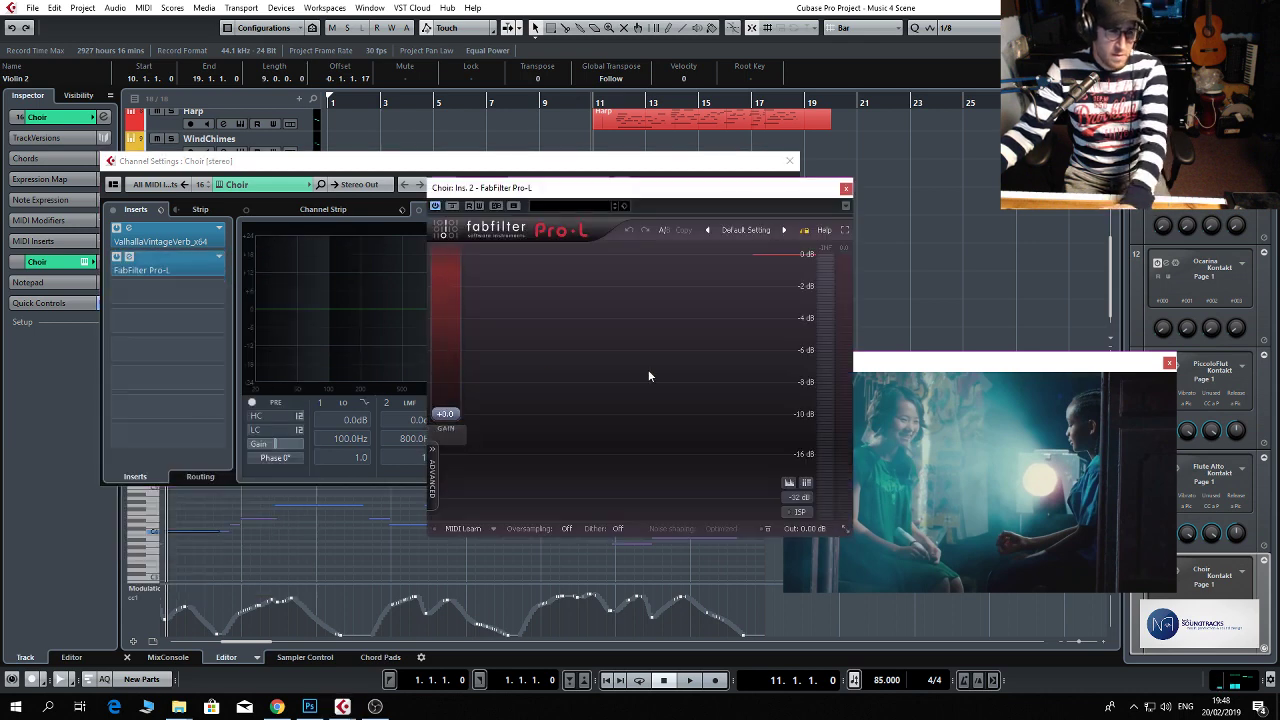
Raise the Pro-L input gain on the Choir channel and audition the choir from bar 11.
left_click_drag(445, 413, 459, 371)
key("space")
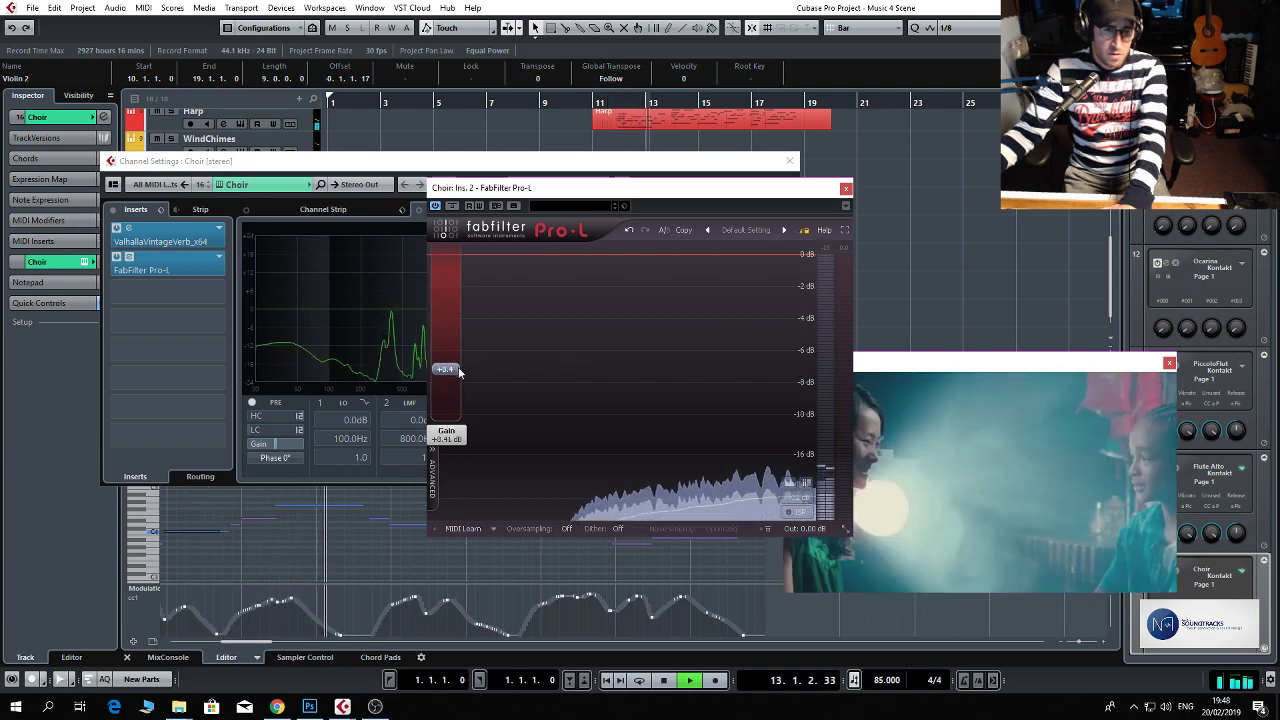
left_click(845, 189)
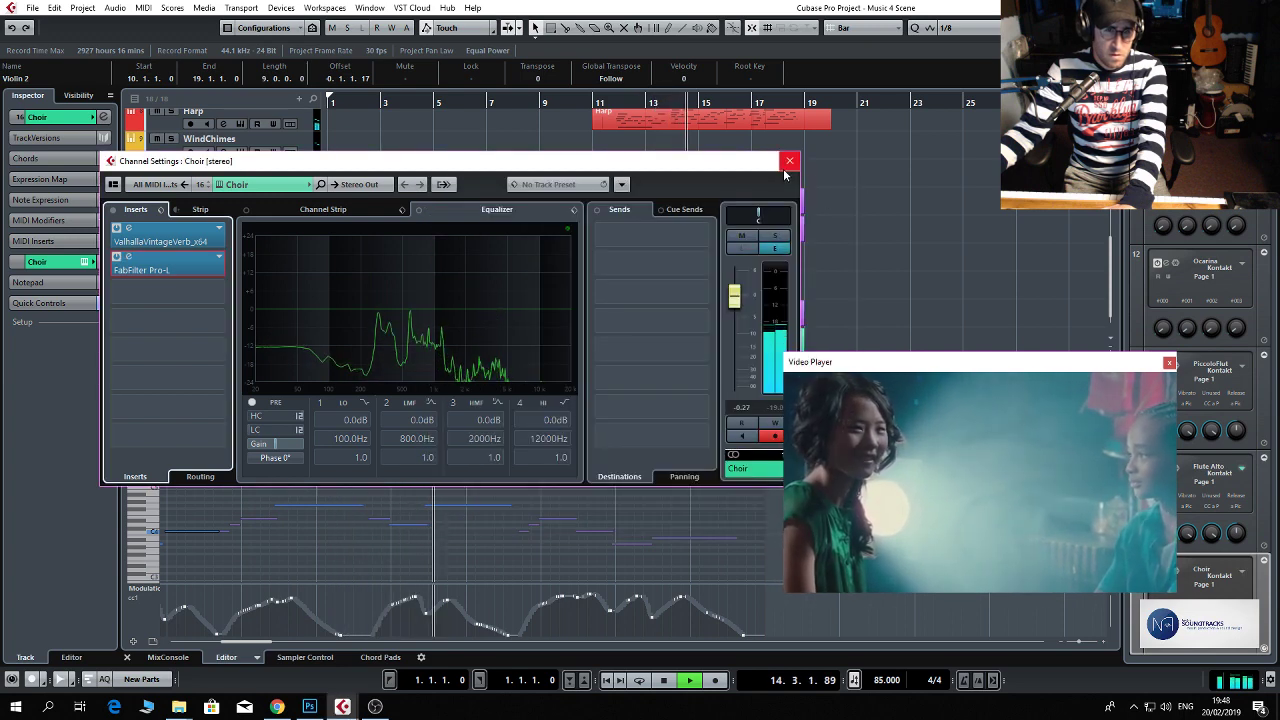
left_click(165, 265)
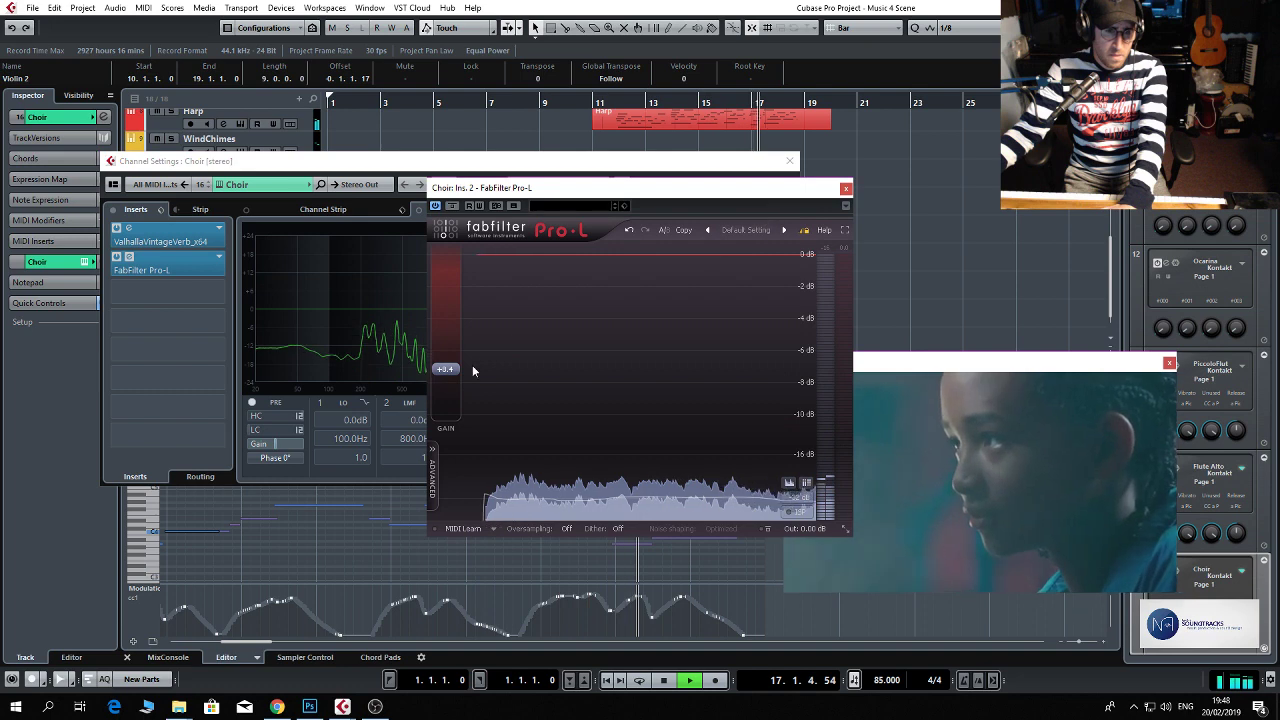
left_click(845, 188)
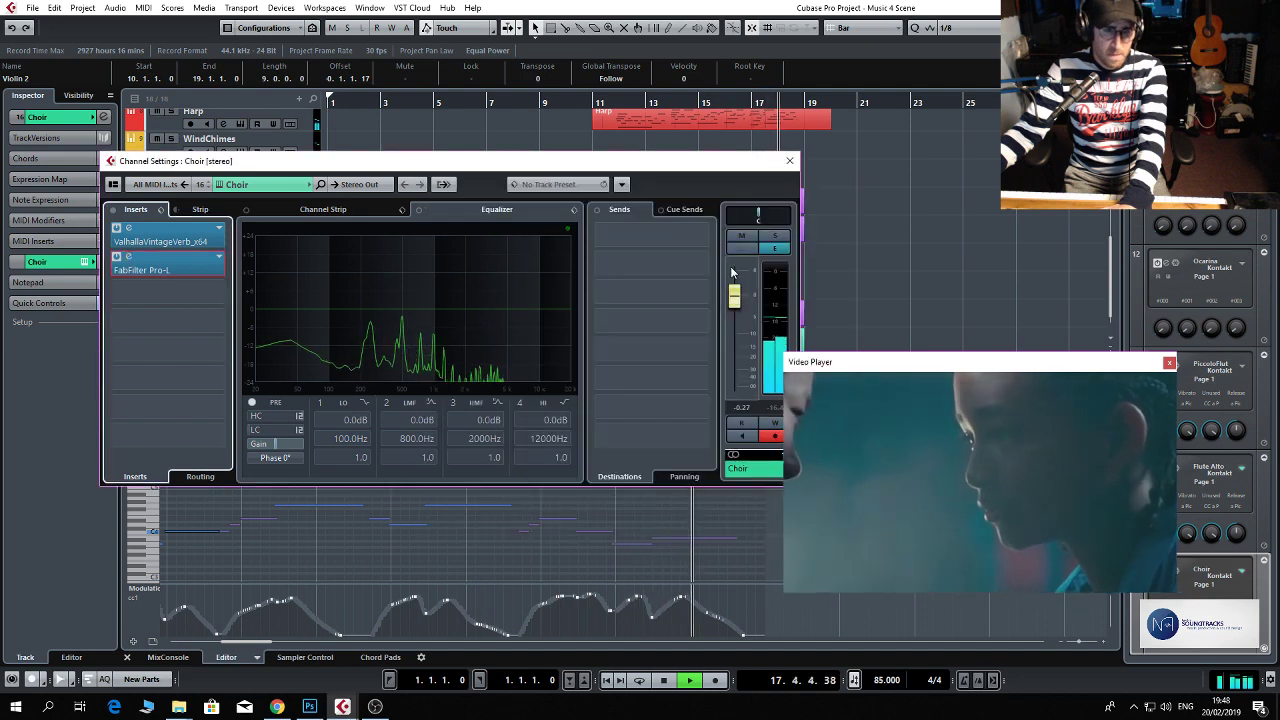
Lower the Choir channel fader to -3.01 dB, stop playback and close its channel settings.
left_click_drag(737, 302, 737, 315)
key("space")
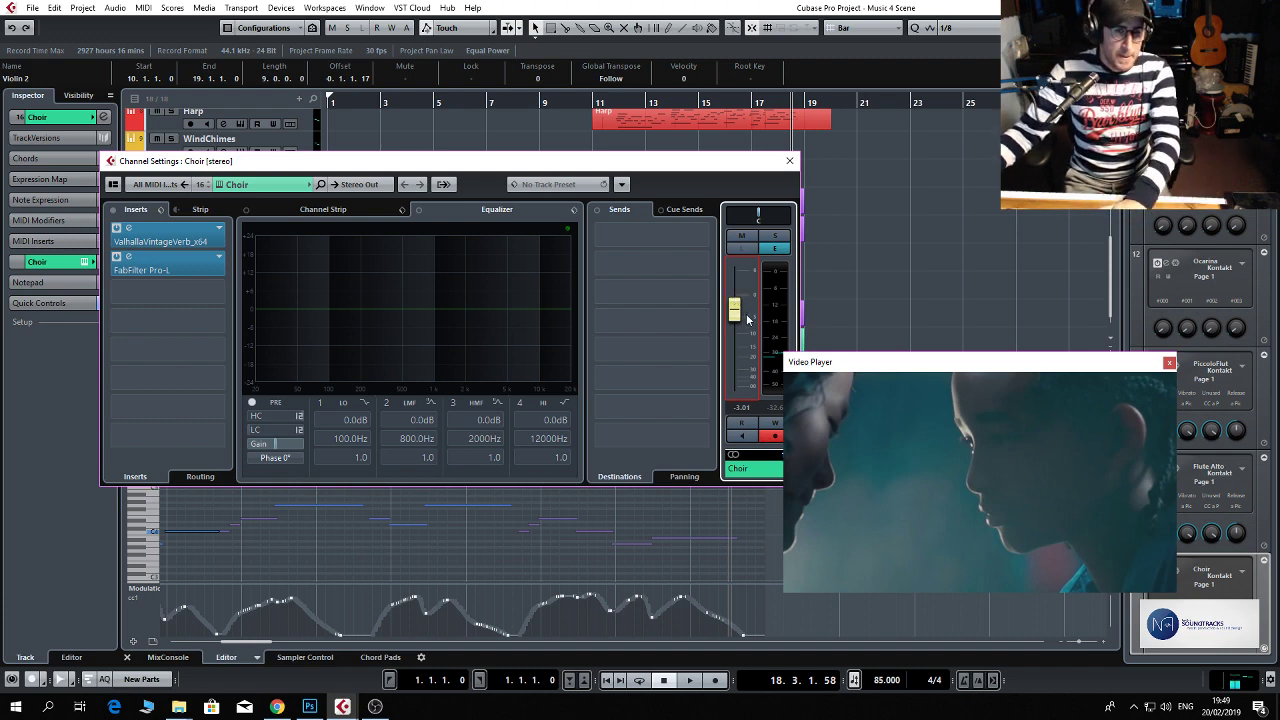
left_click(789, 161)
Pan the Violin 1 channel to L36 and the Violin 2 channel to L60.
scroll(298, 143, "up", 3)
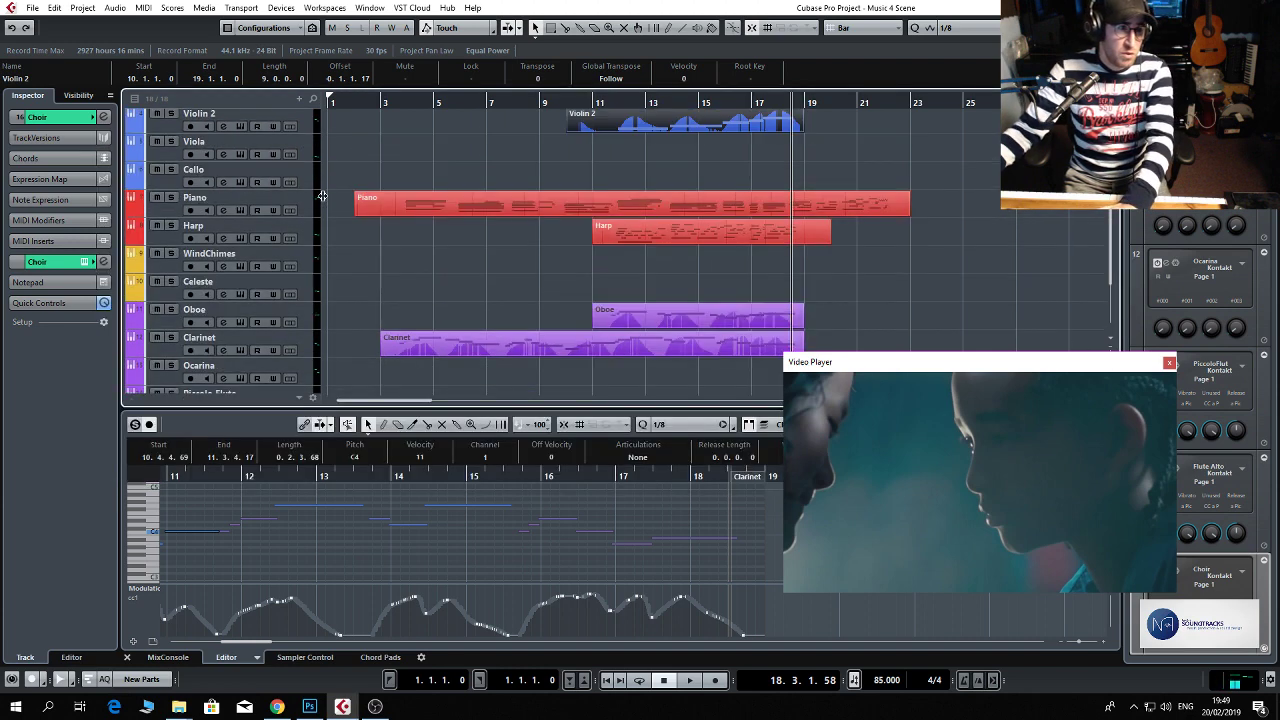
scroll(262, 196, "up", 5)
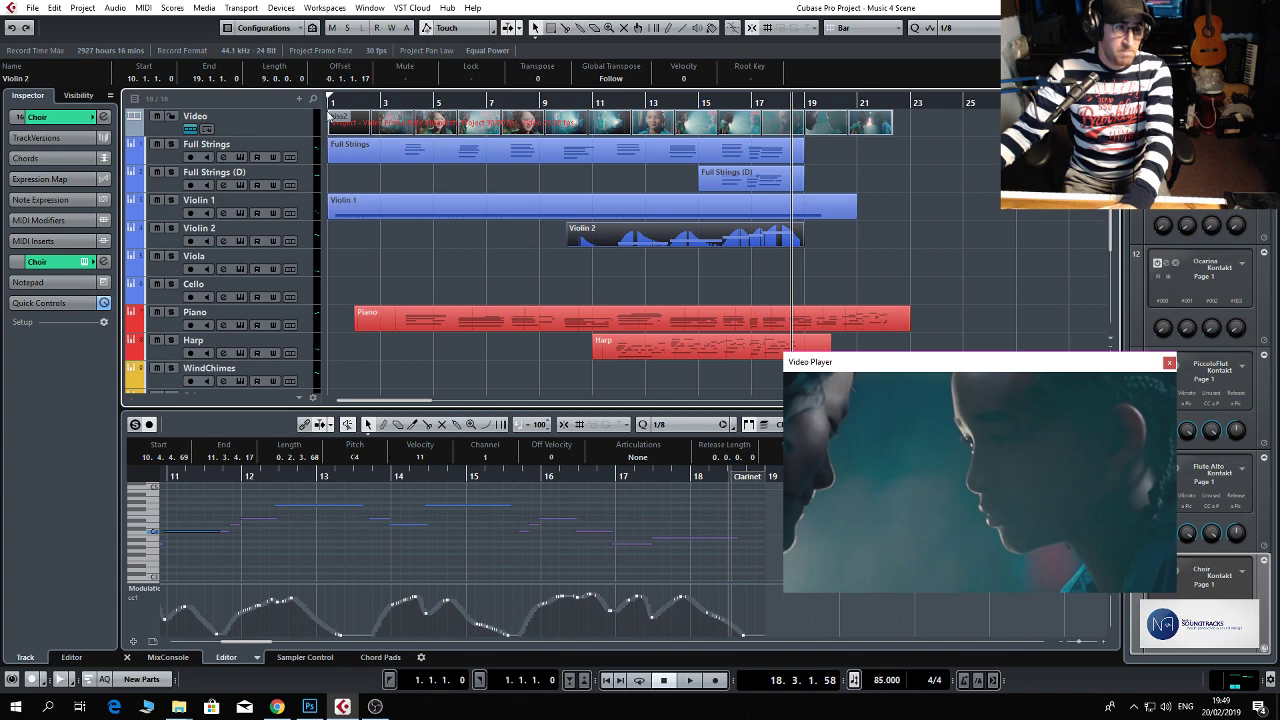
left_click(222, 214)
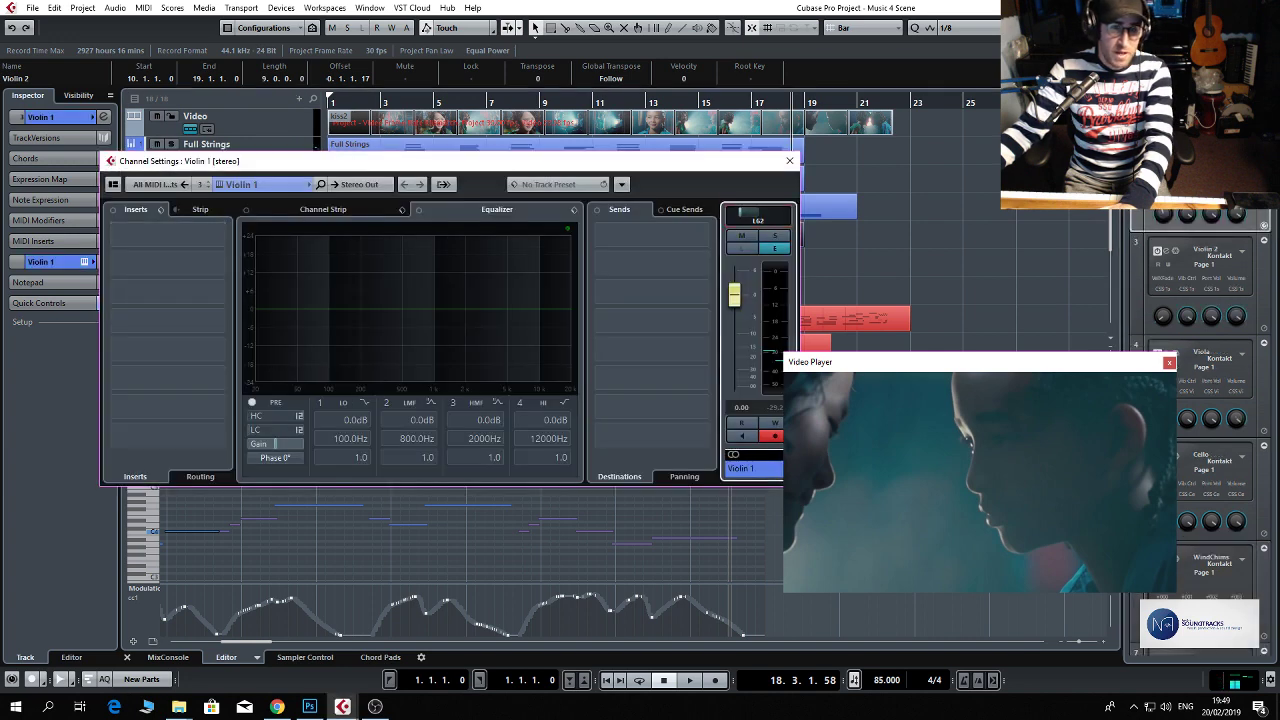
left_click(789, 161)
left_click(224, 232)
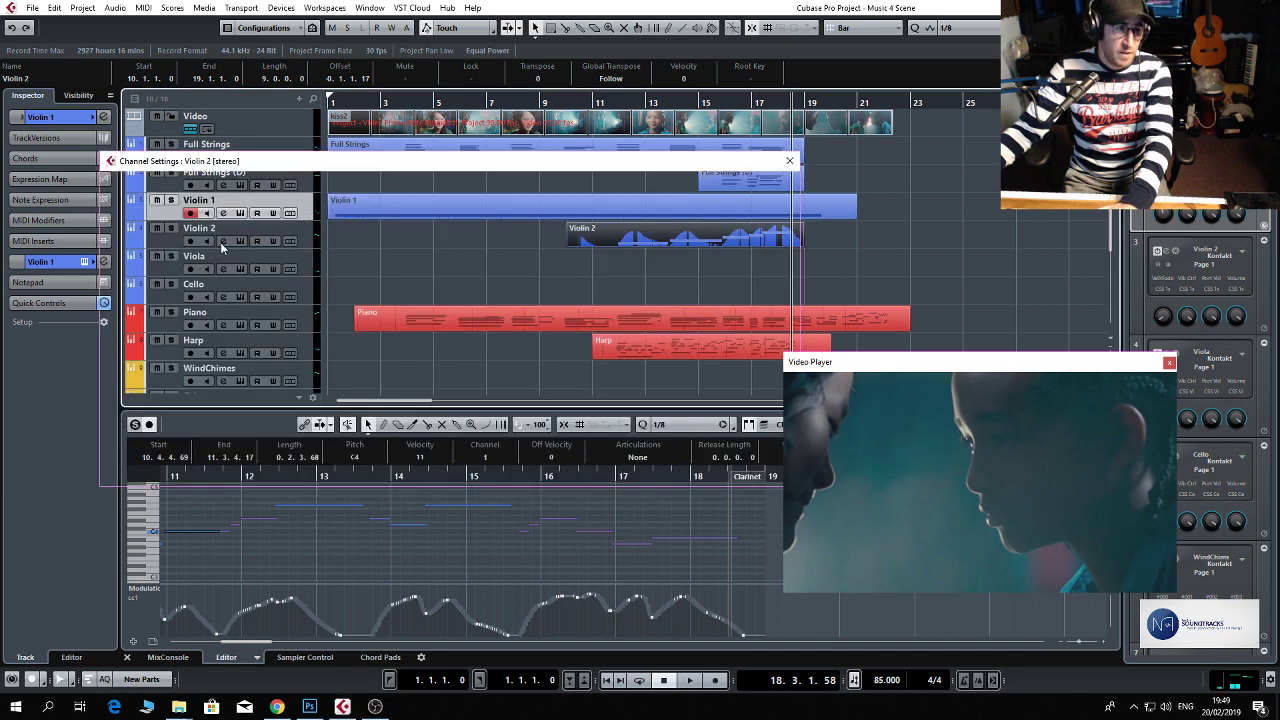
left_click_drag(758, 216, 751, 216)
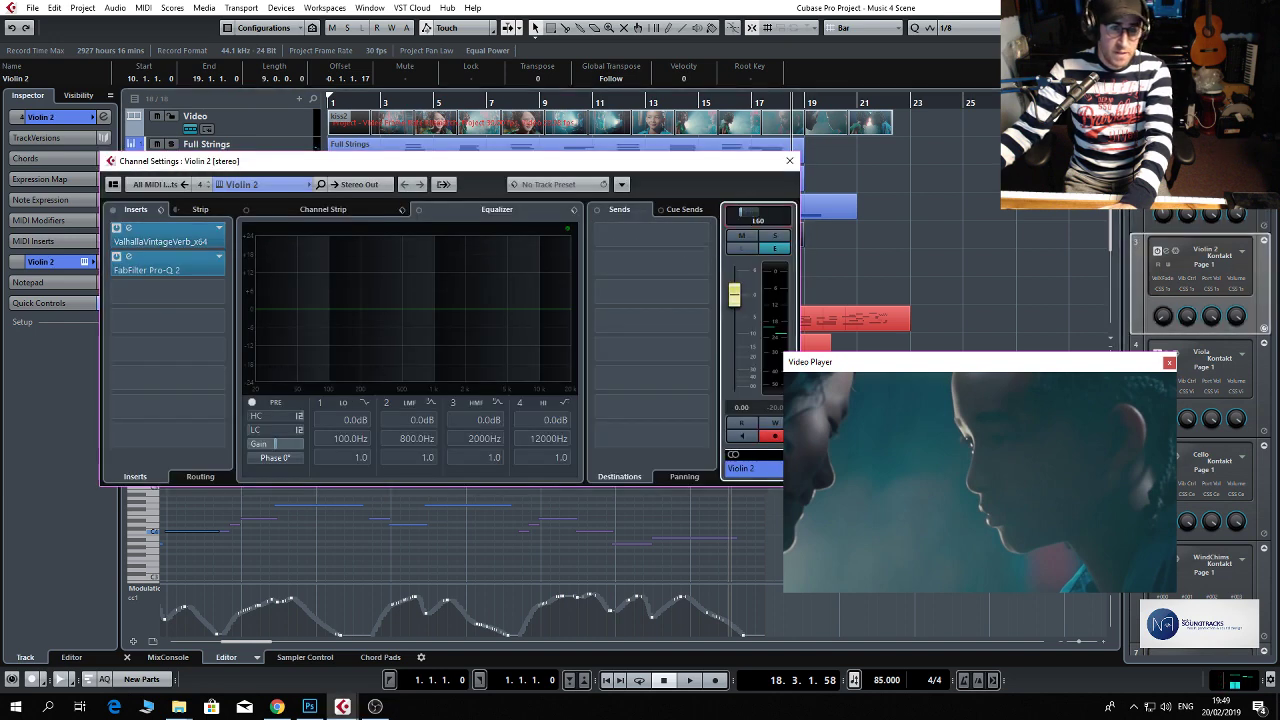
left_click(786, 161)
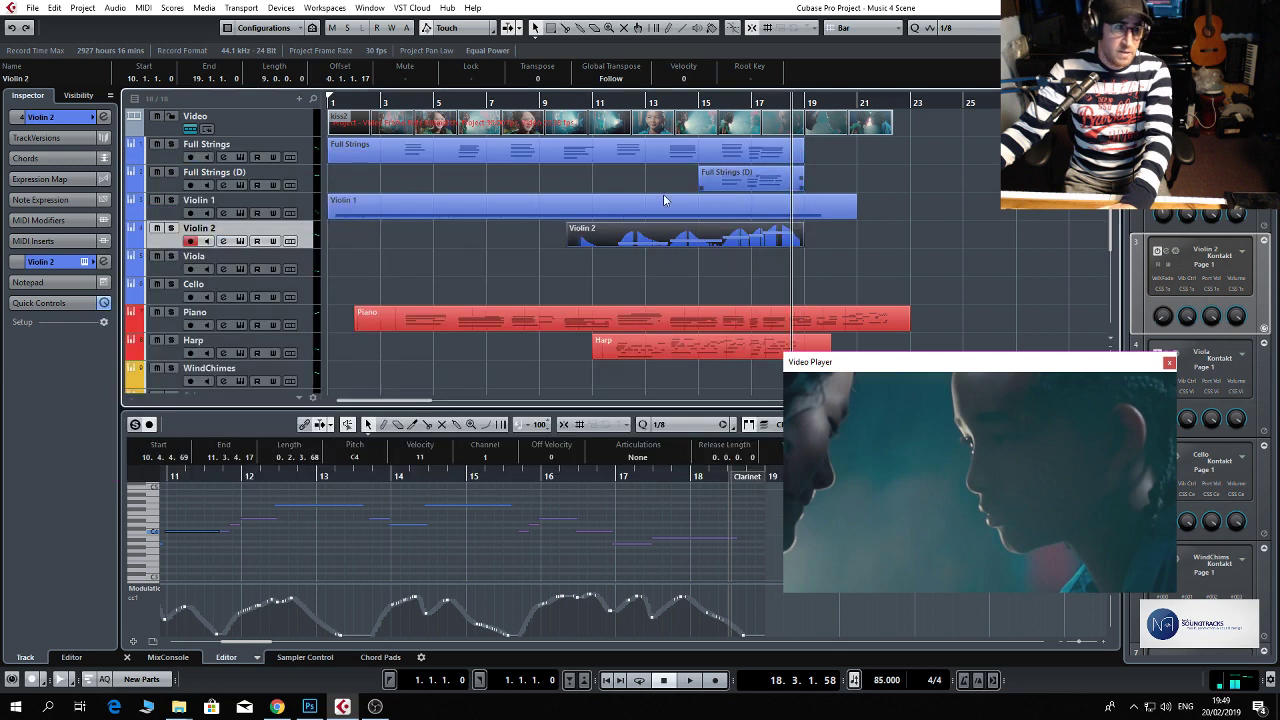
Pan the Harp channel to L66 and close its channel settings.
scroll(328, 271, "down", 2)
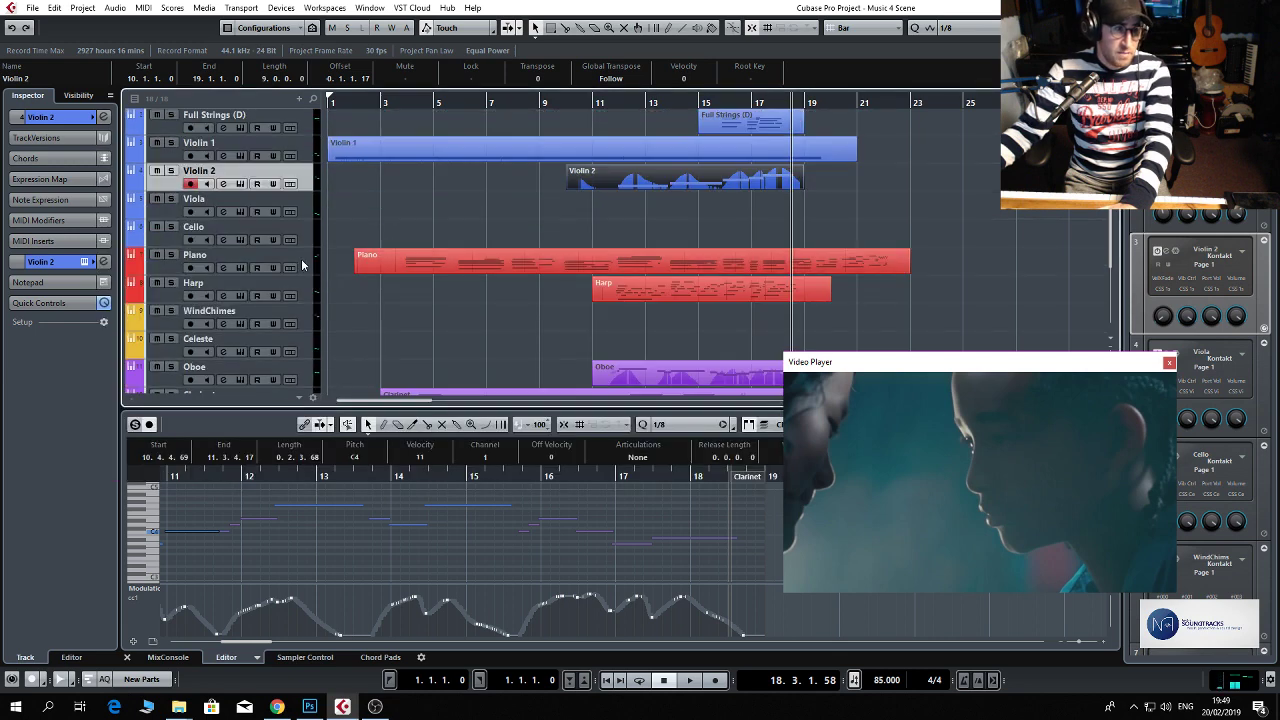
left_click(300, 266)
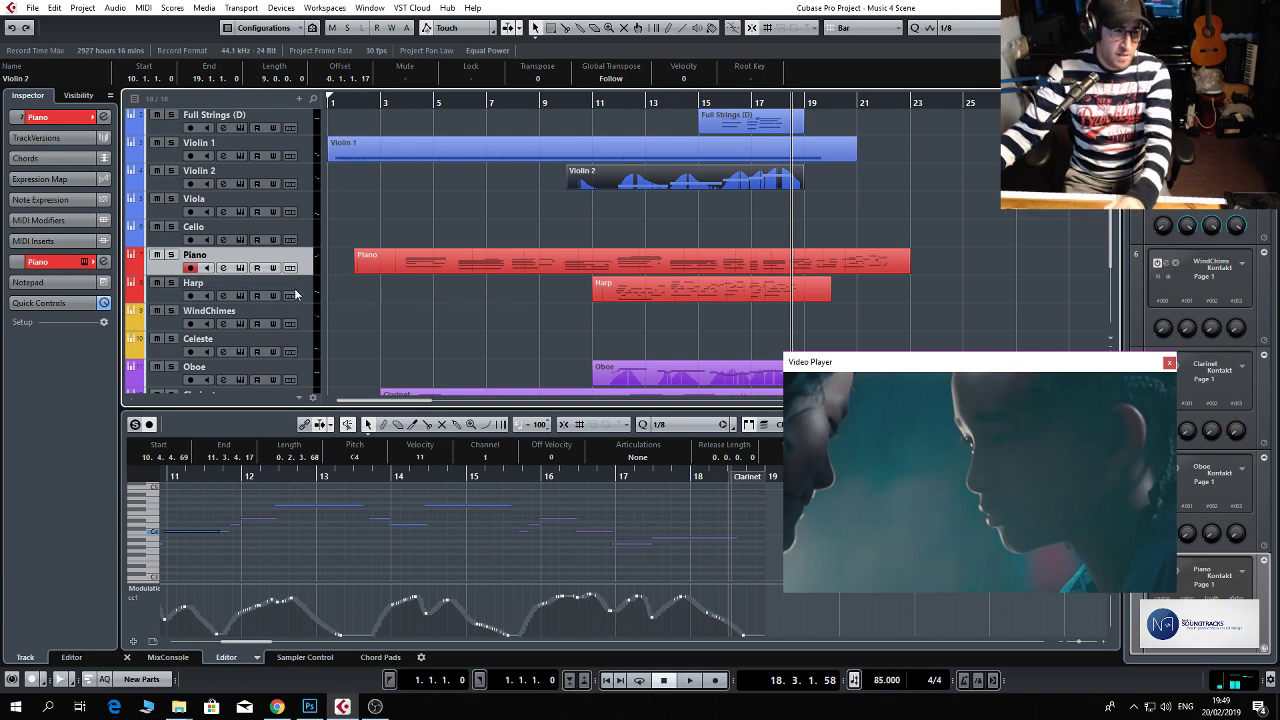
left_click(307, 294)
left_click(223, 296)
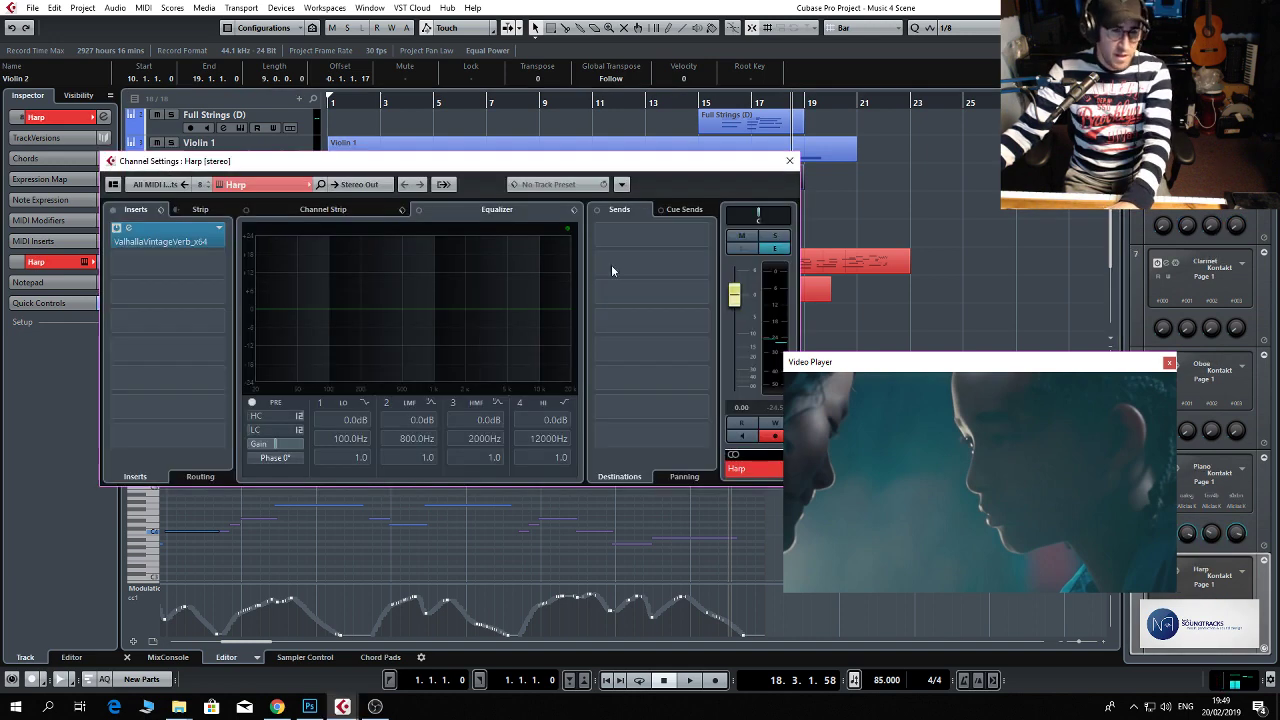
left_click(766, 216)
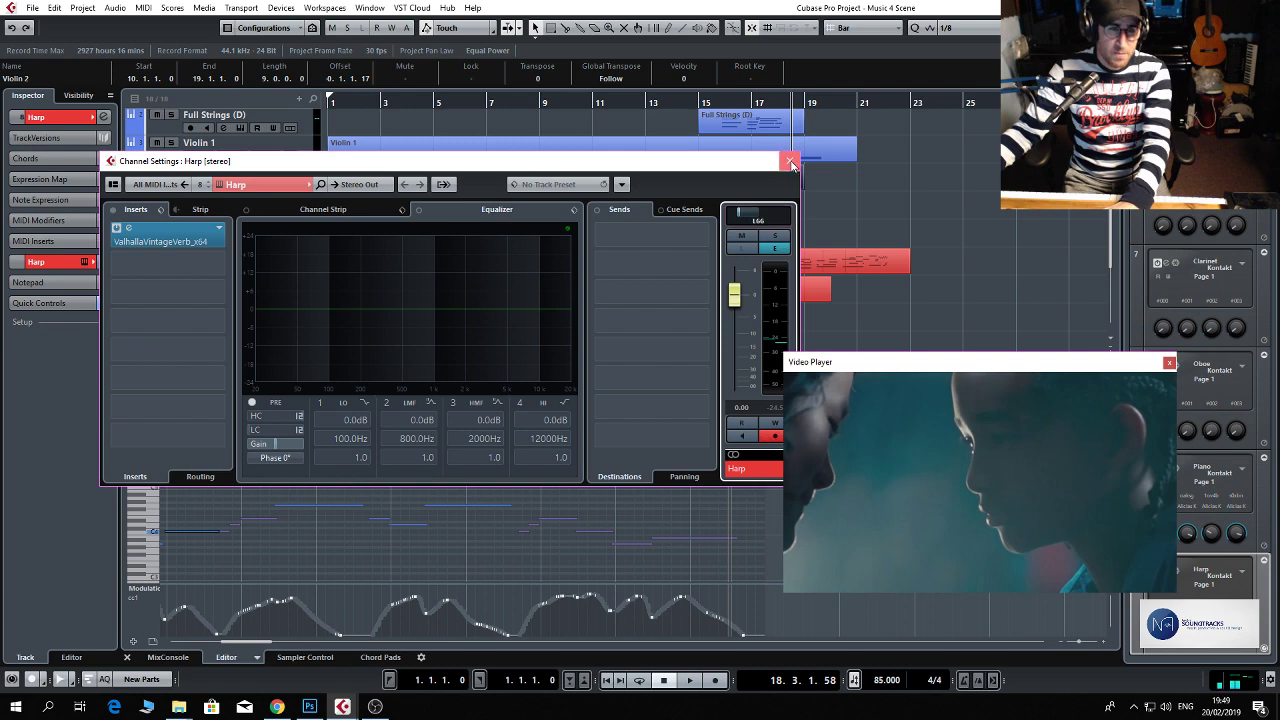
left_click(789, 160)
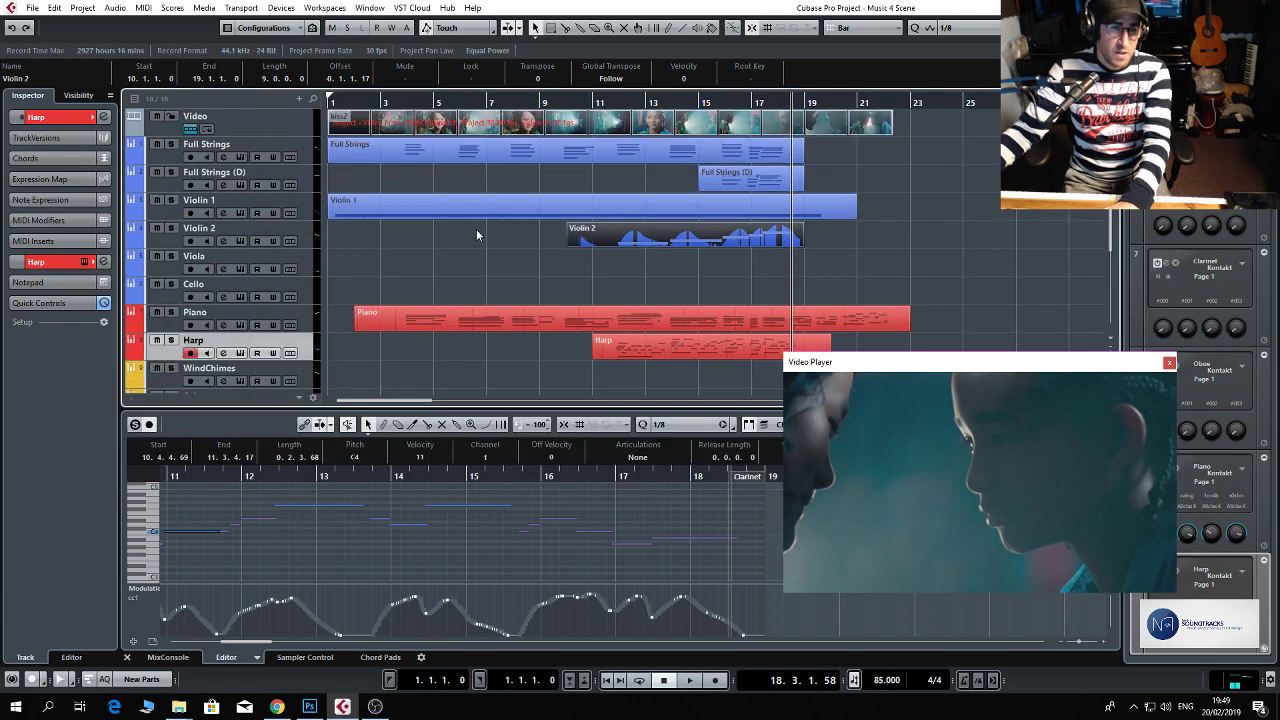
Pan the Full Strings (D) channel to R17 and the Full Strings channel to R15.
left_click(223, 185)
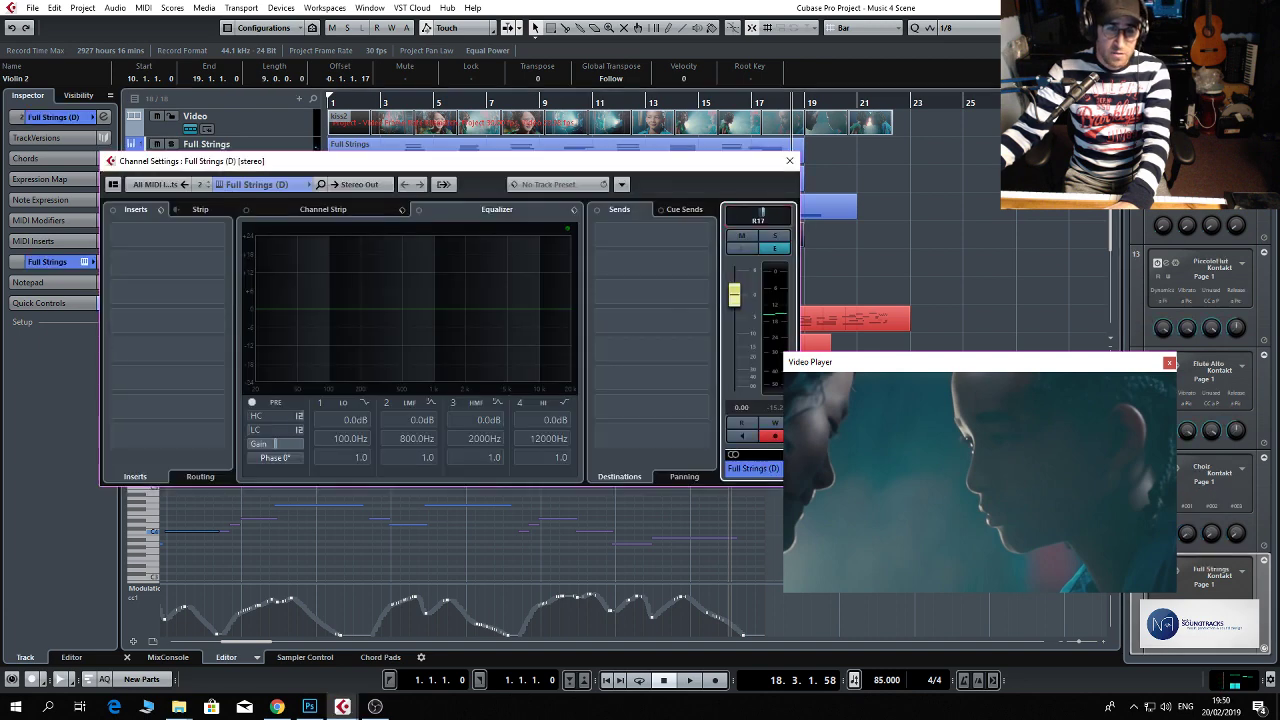
left_click(792, 159)
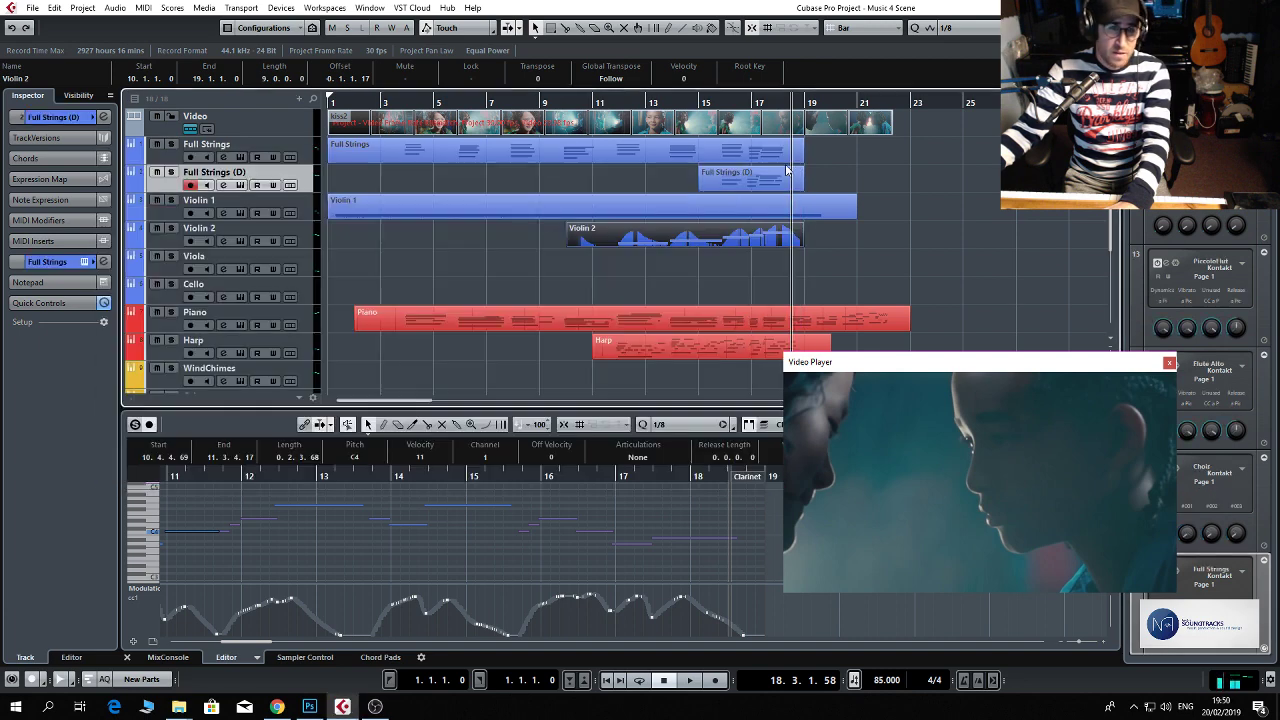
left_click(222, 160)
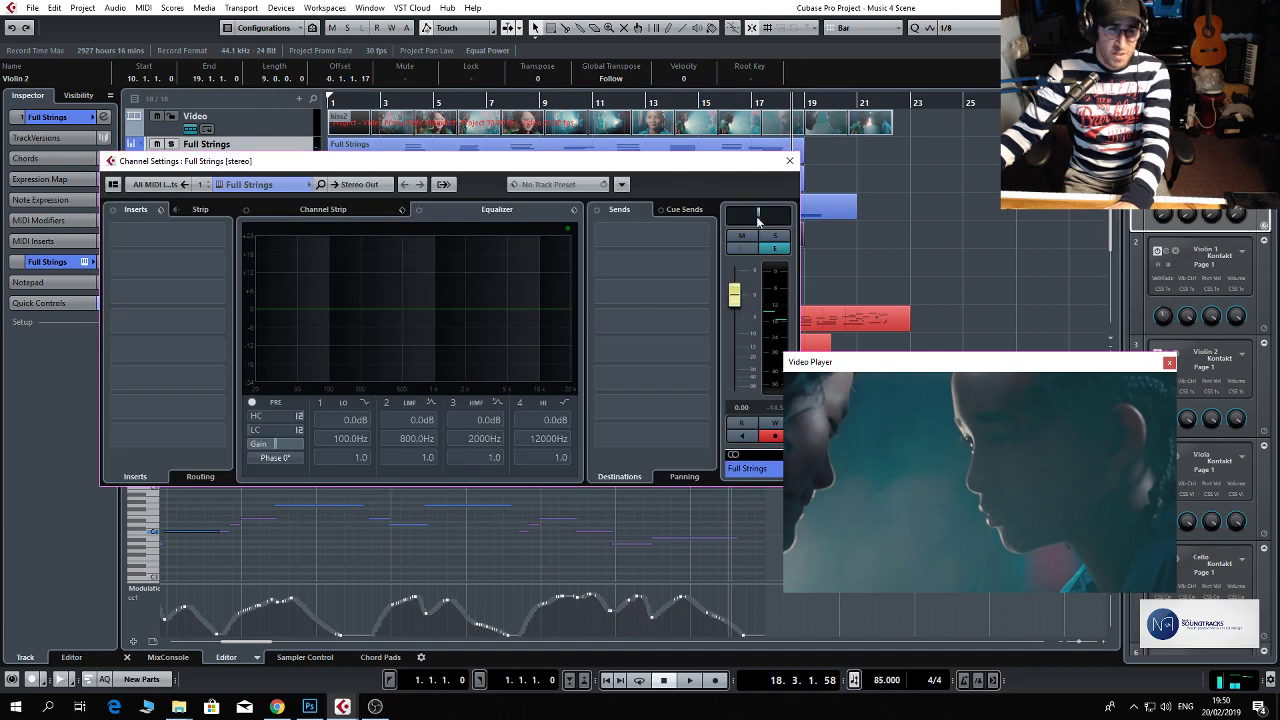
left_click(789, 160)
scroll(598, 203, "down", 4)
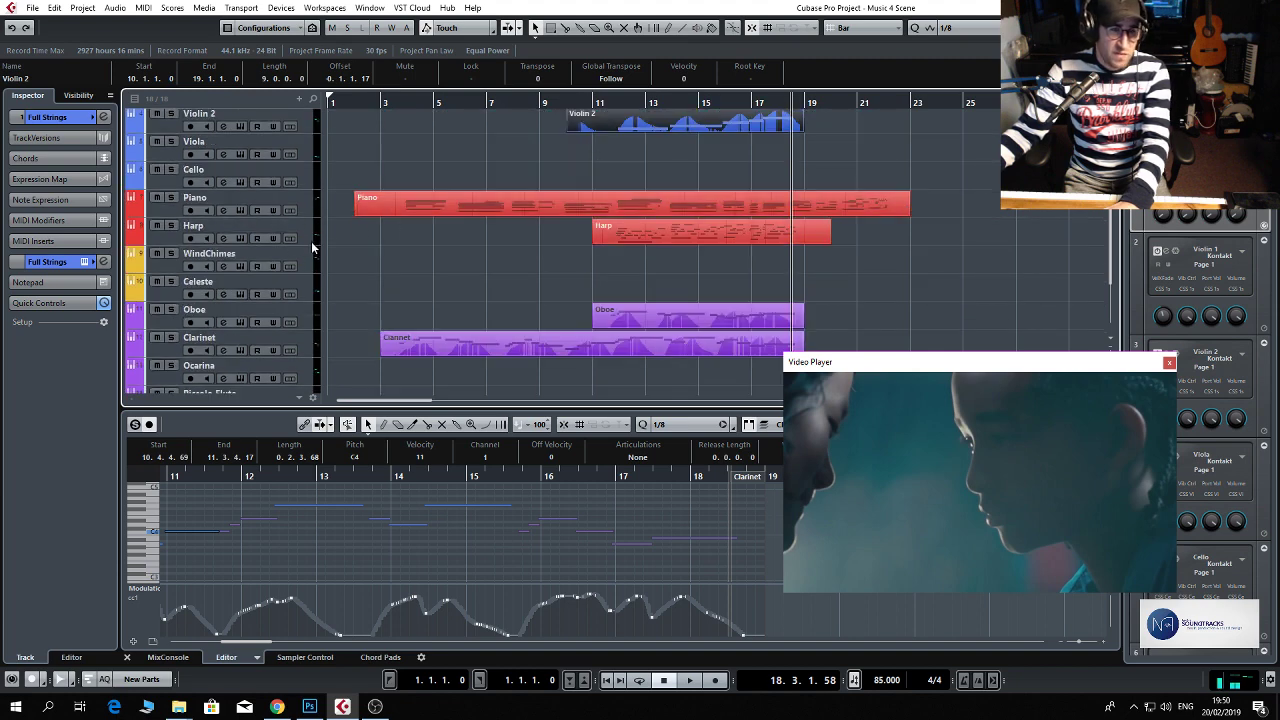
Pan the Oboe channel to R17 and the Clarinet channel to L21, closing each channel's settings.
scroll(344, 250, "down", 2)
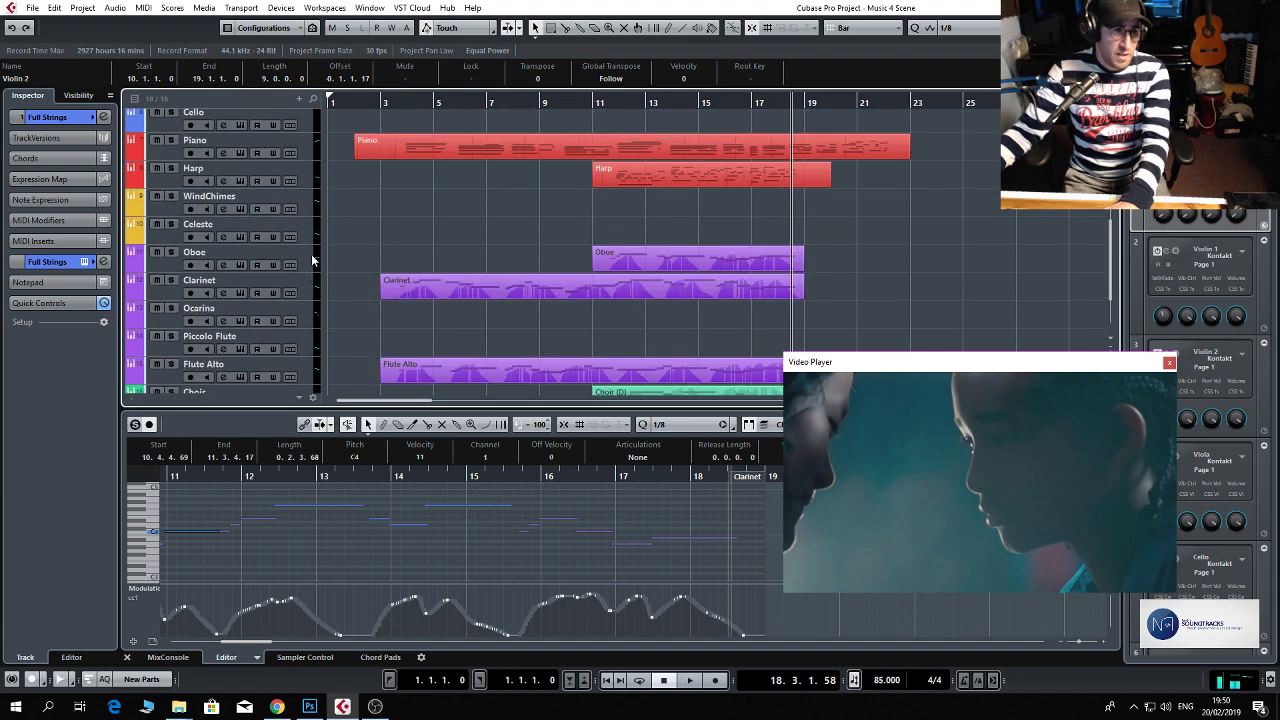
left_click(311, 254)
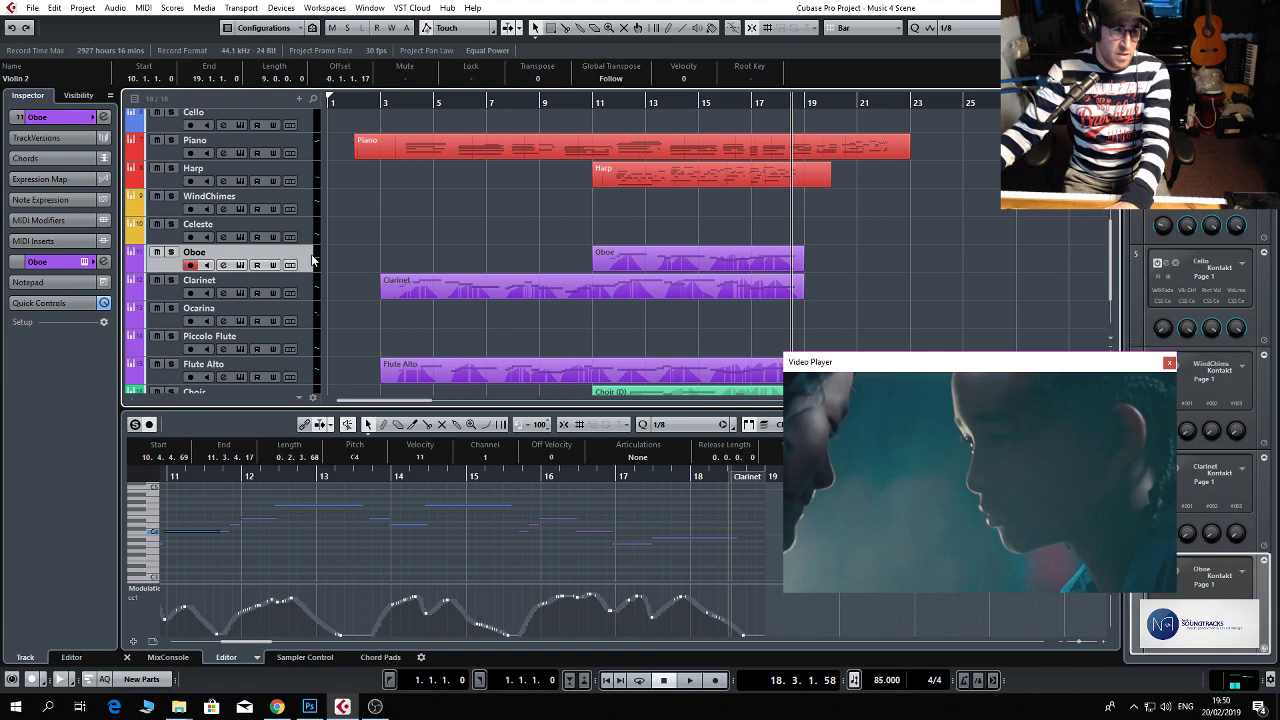
left_click(222, 265)
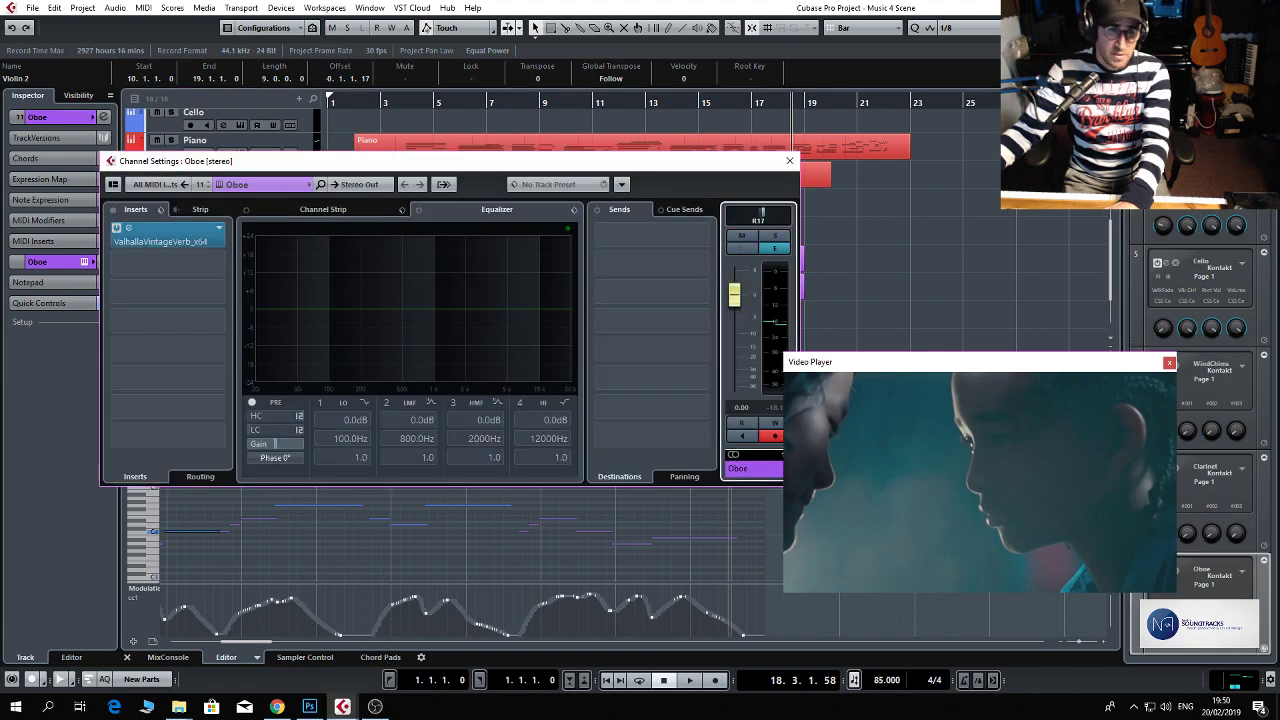
left_click(789, 161)
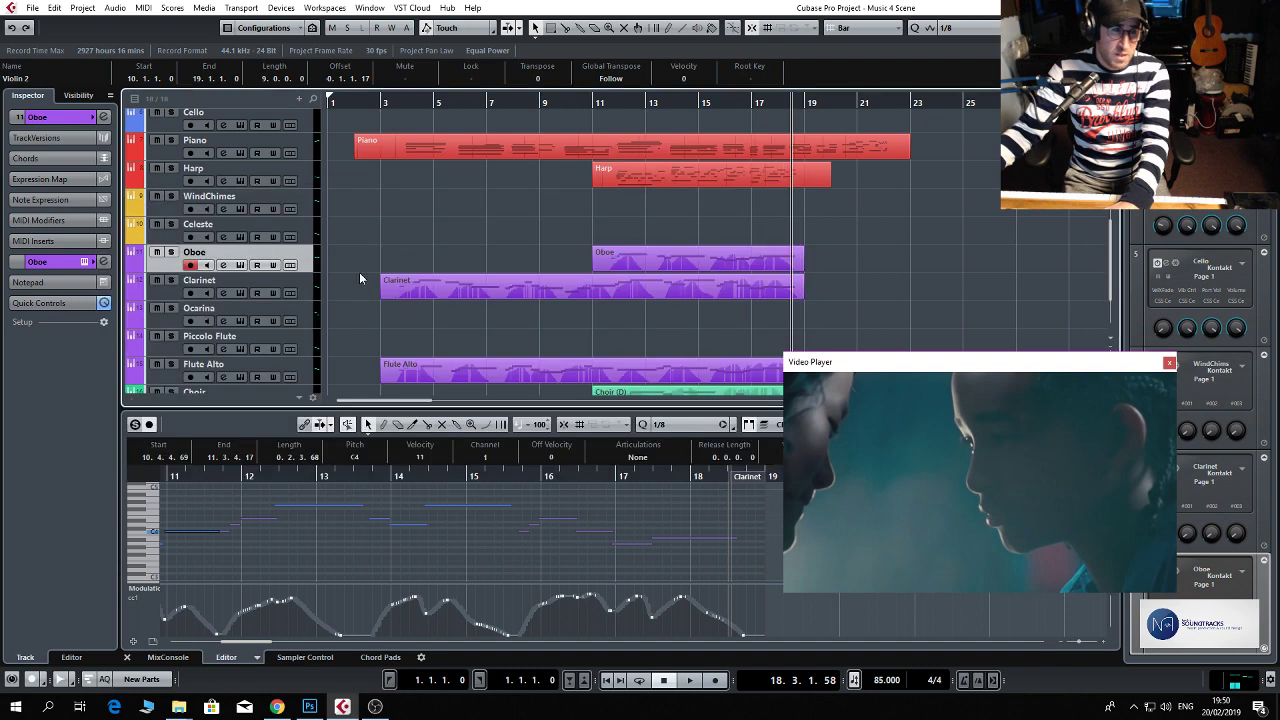
left_click(222, 293)
left_click_drag(756, 218, 752, 219)
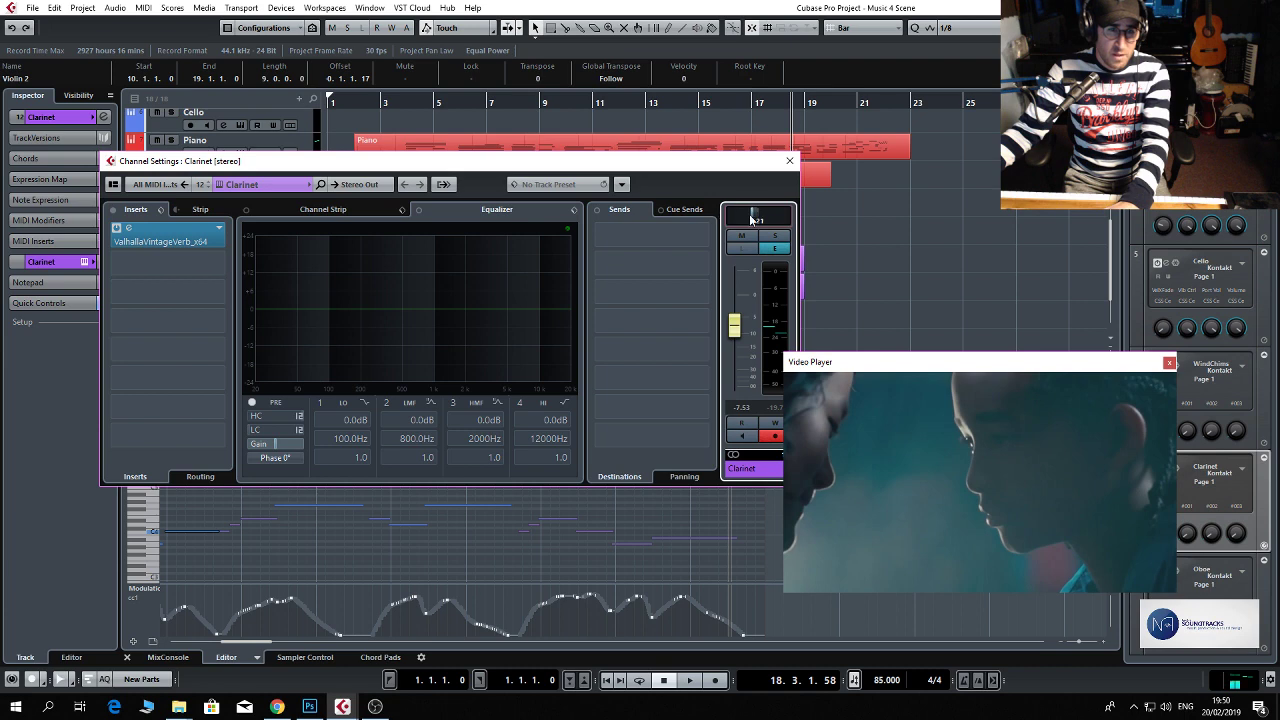
left_click(790, 162)
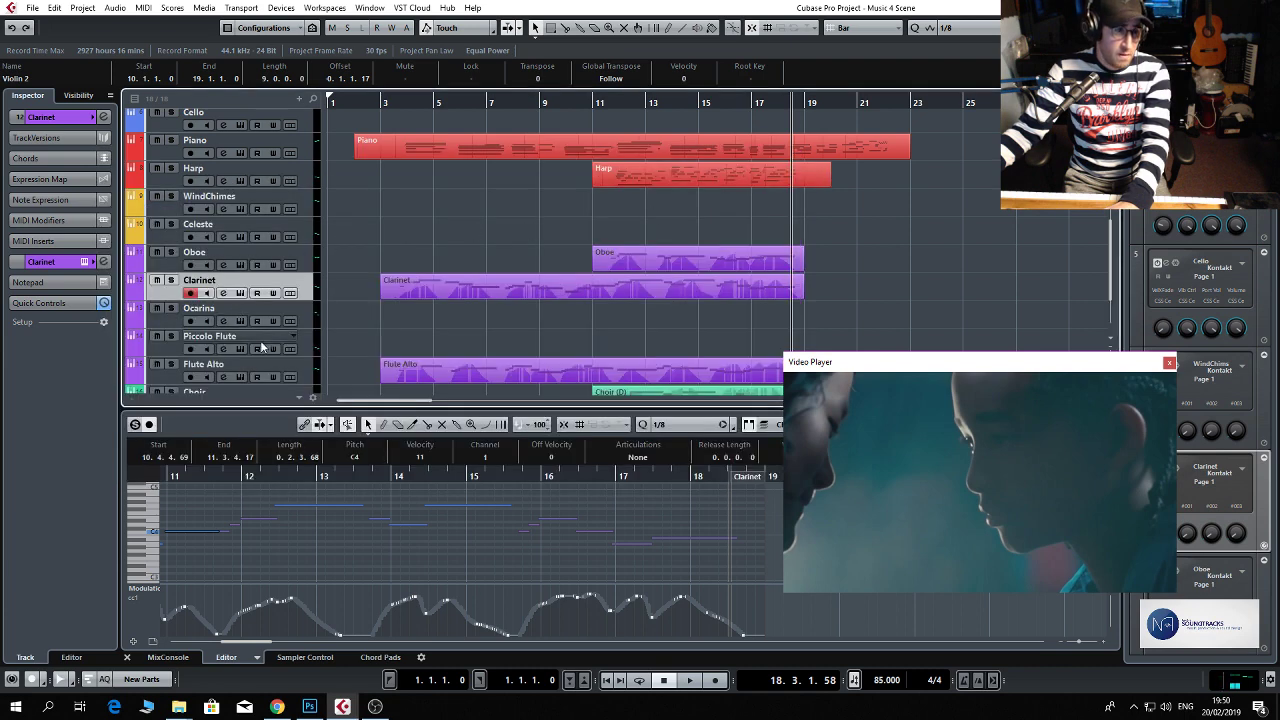
Pan the Flute Alto channel to R40 and close its channel settings.
scroll(255, 342, "down", 2)
left_click(222, 320)
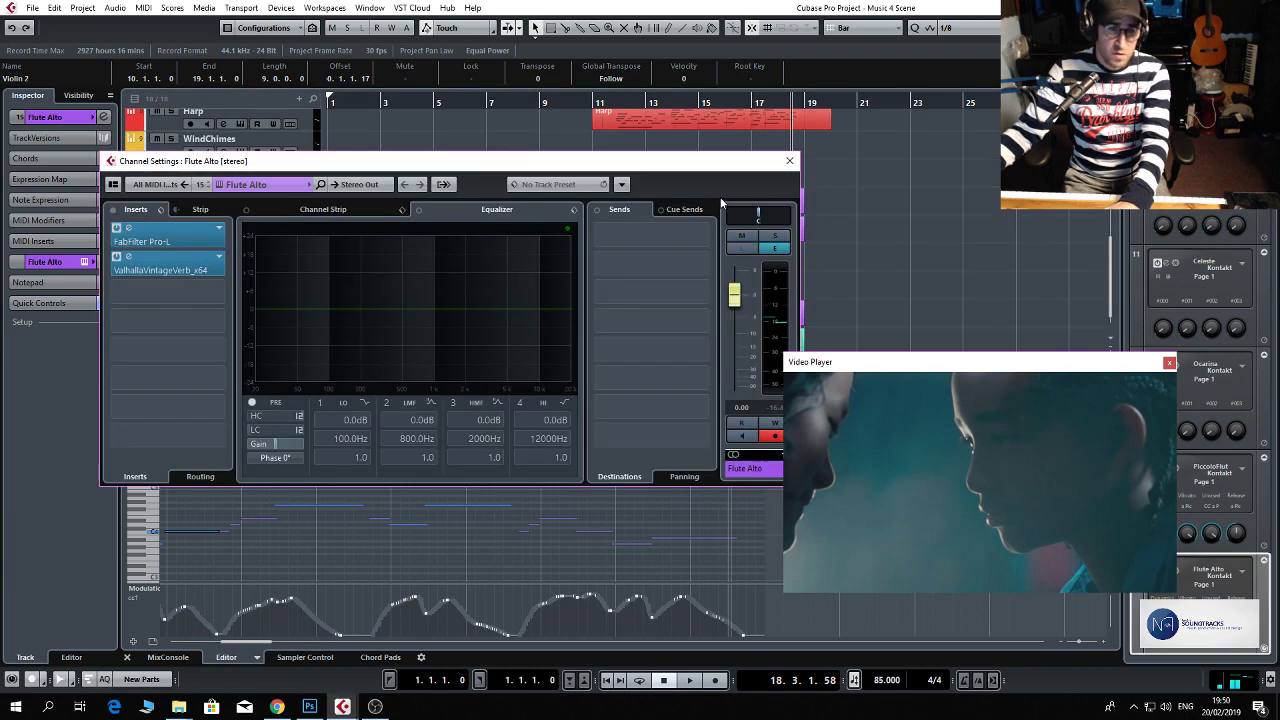
left_click_drag(760, 218, 780, 218)
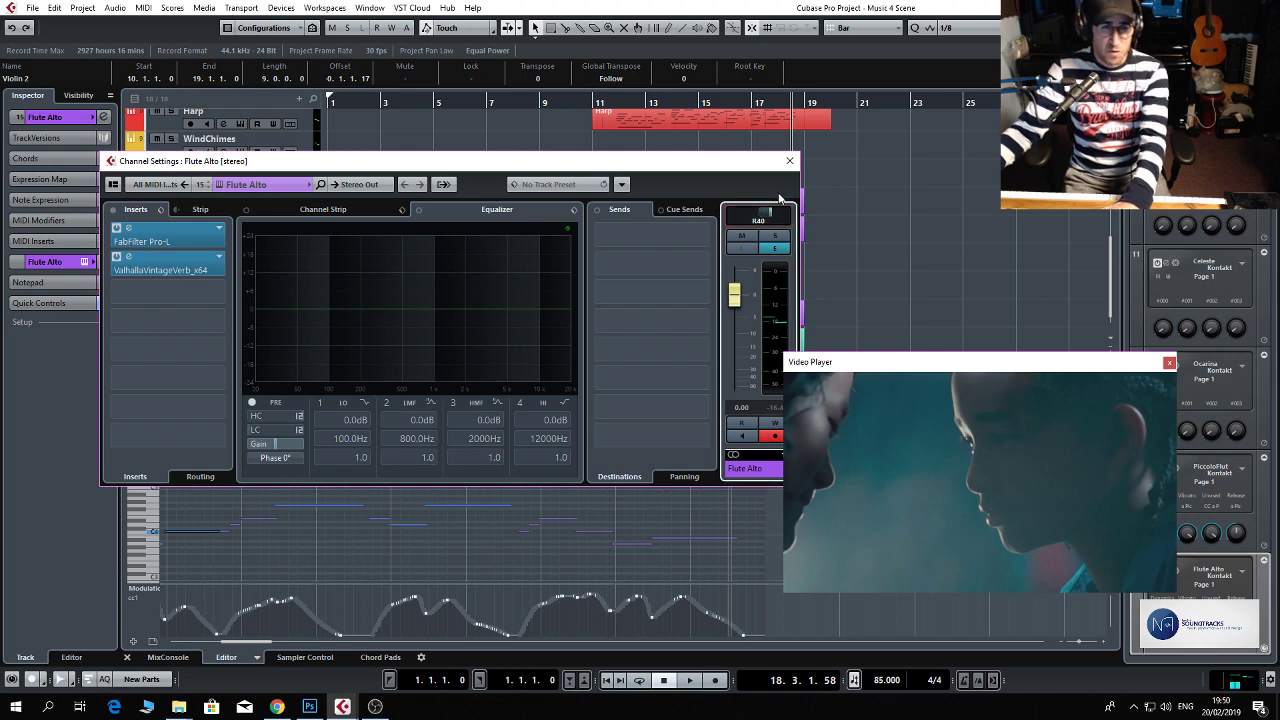
left_click(789, 160)
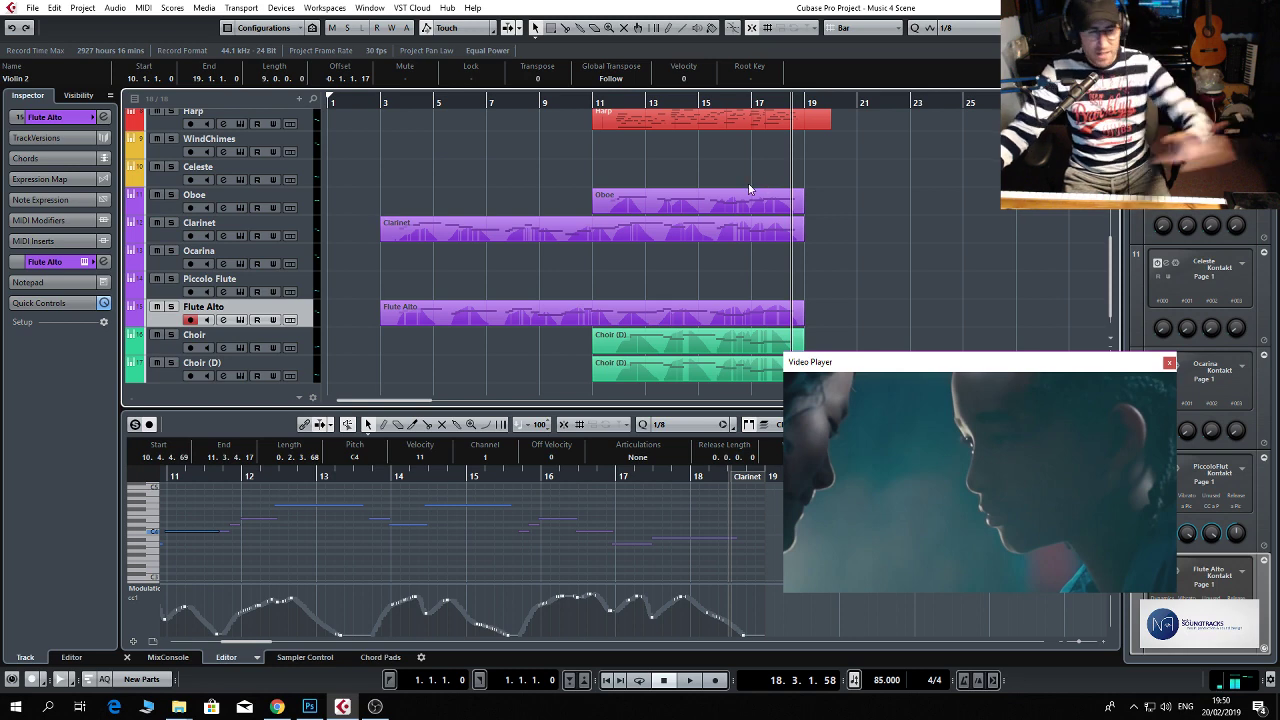
Pan the Choir (D) channel to R55 and close its channel settings.
scroll(742, 186, "down", 1)
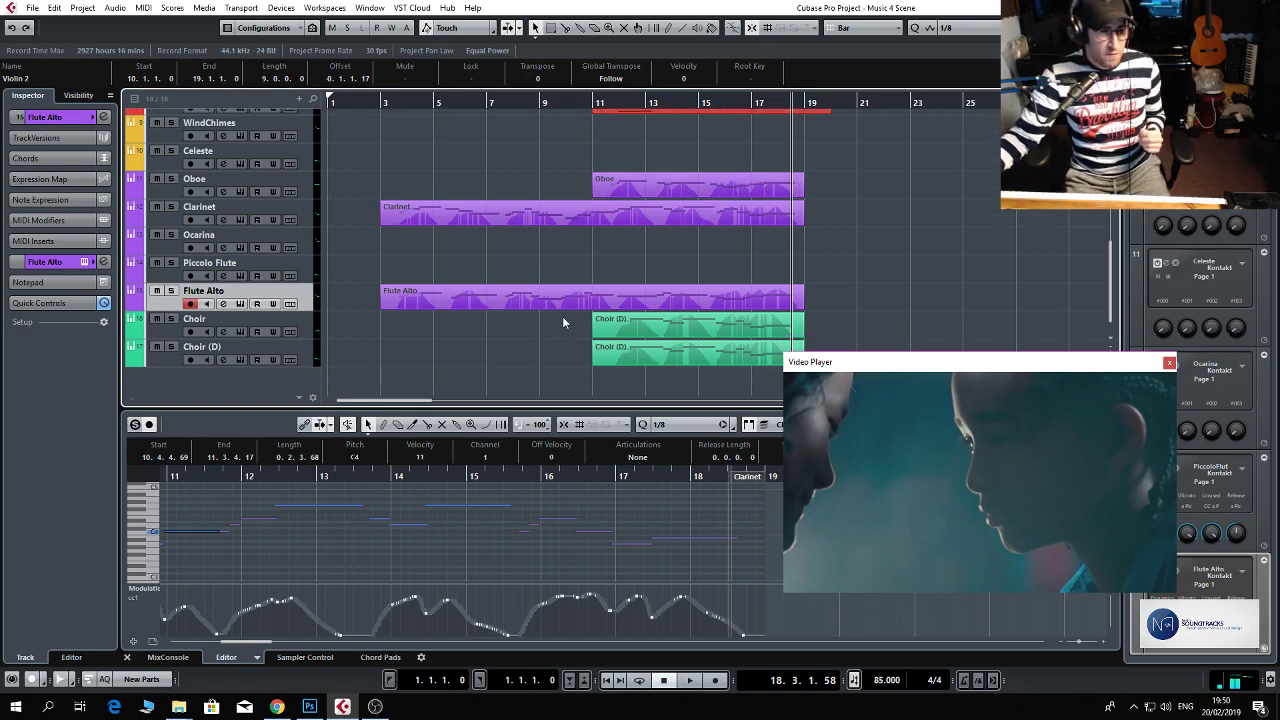
left_click(224, 360)
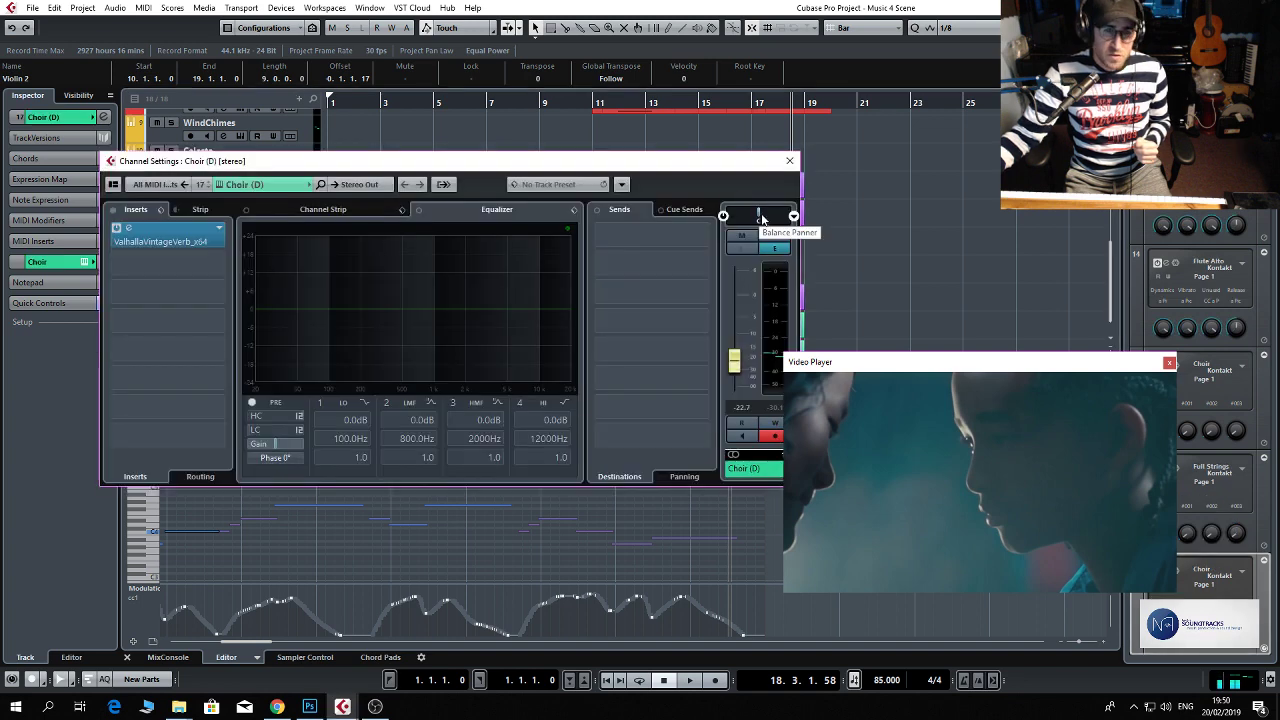
left_click_drag(760, 218, 790, 218)
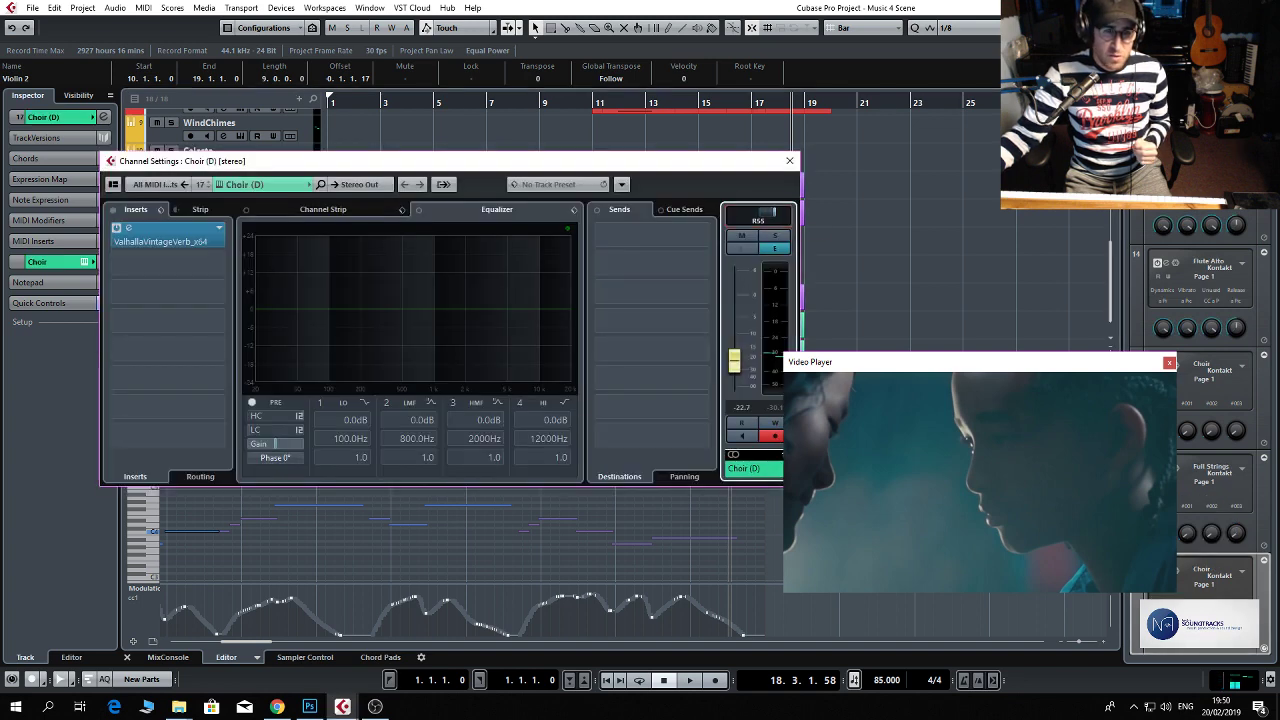
left_click(789, 160)
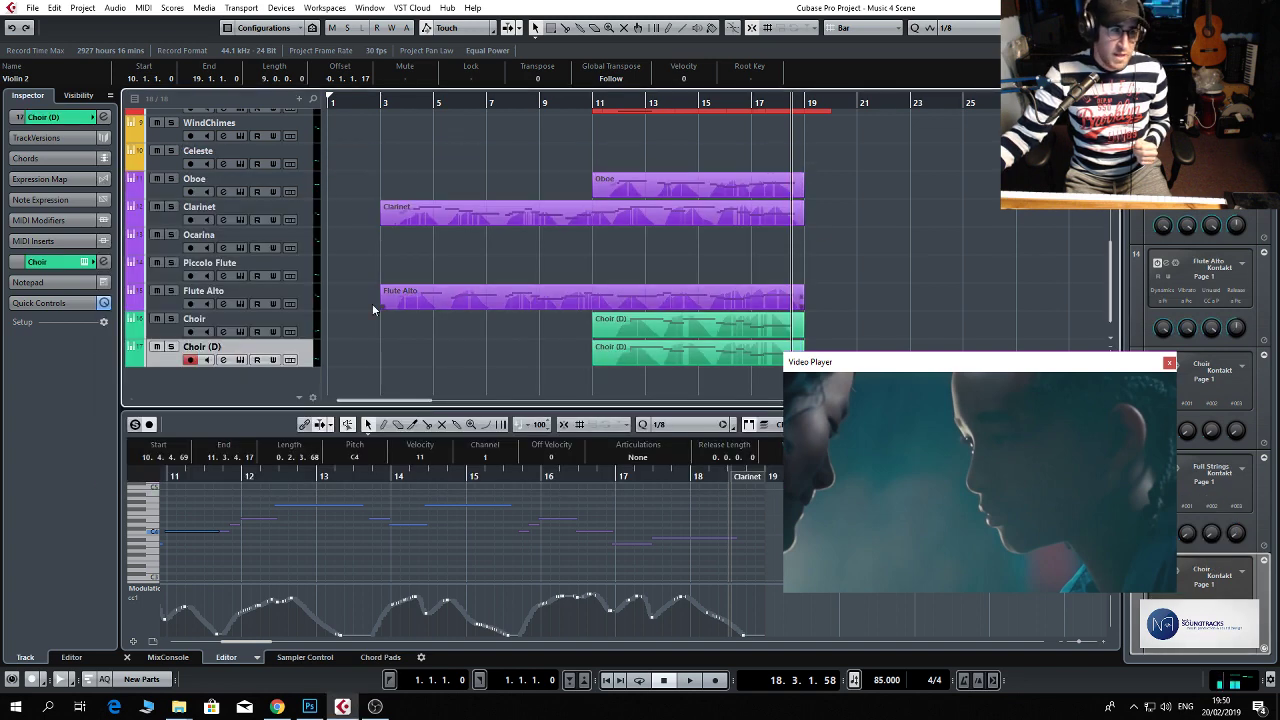
Pan the Choir channel to L34, and set the Choir (D) channel to R36 with its fader at -20.1 dB.
left_click(225, 337)
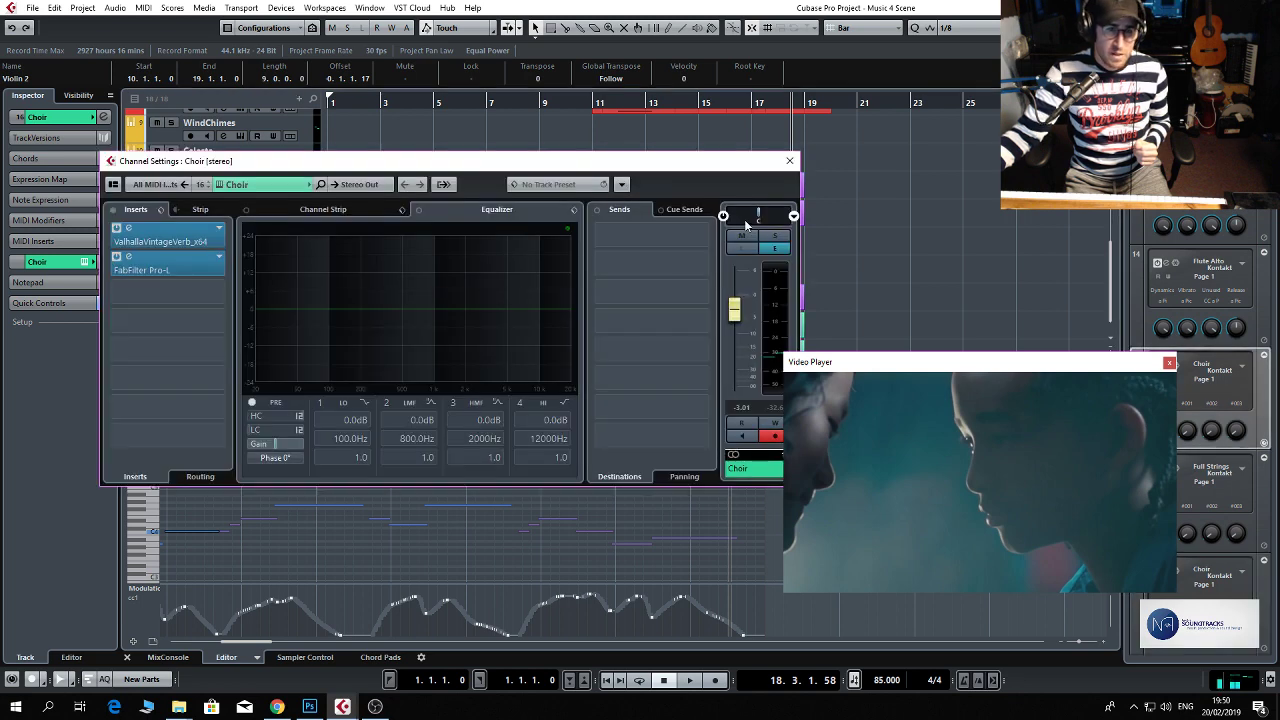
left_click_drag(760, 224, 753, 224)
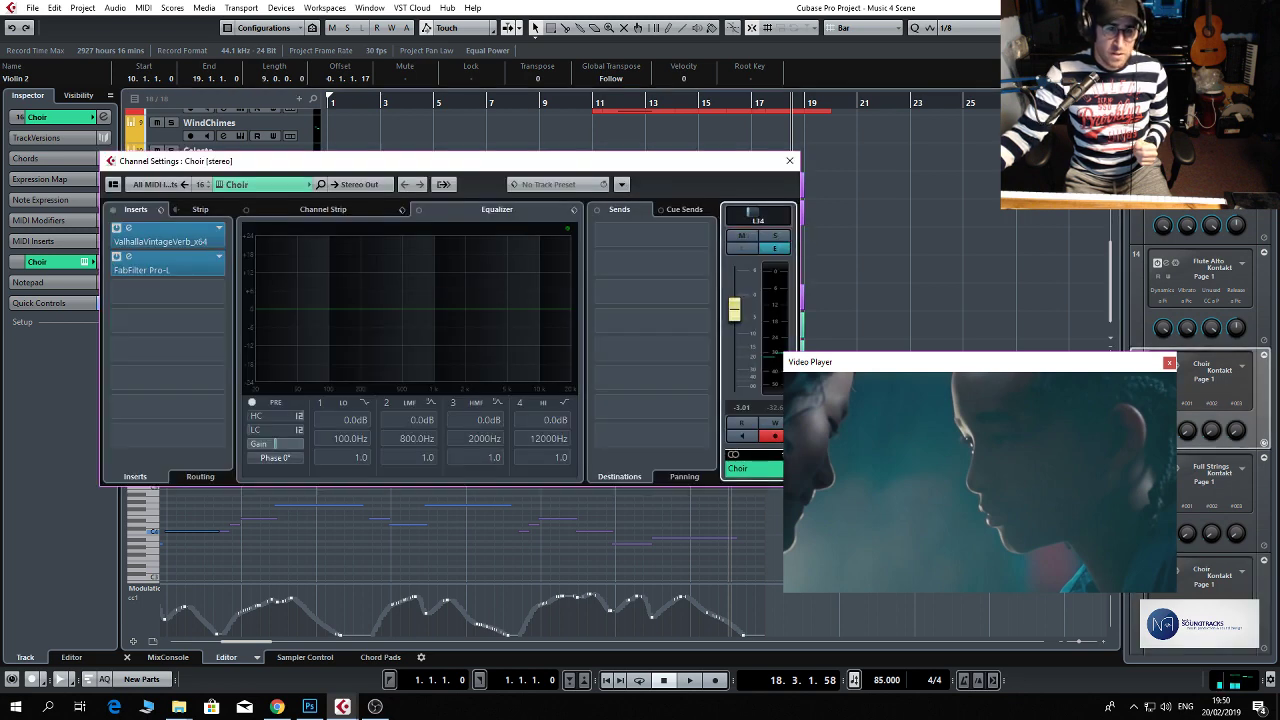
left_click(789, 160)
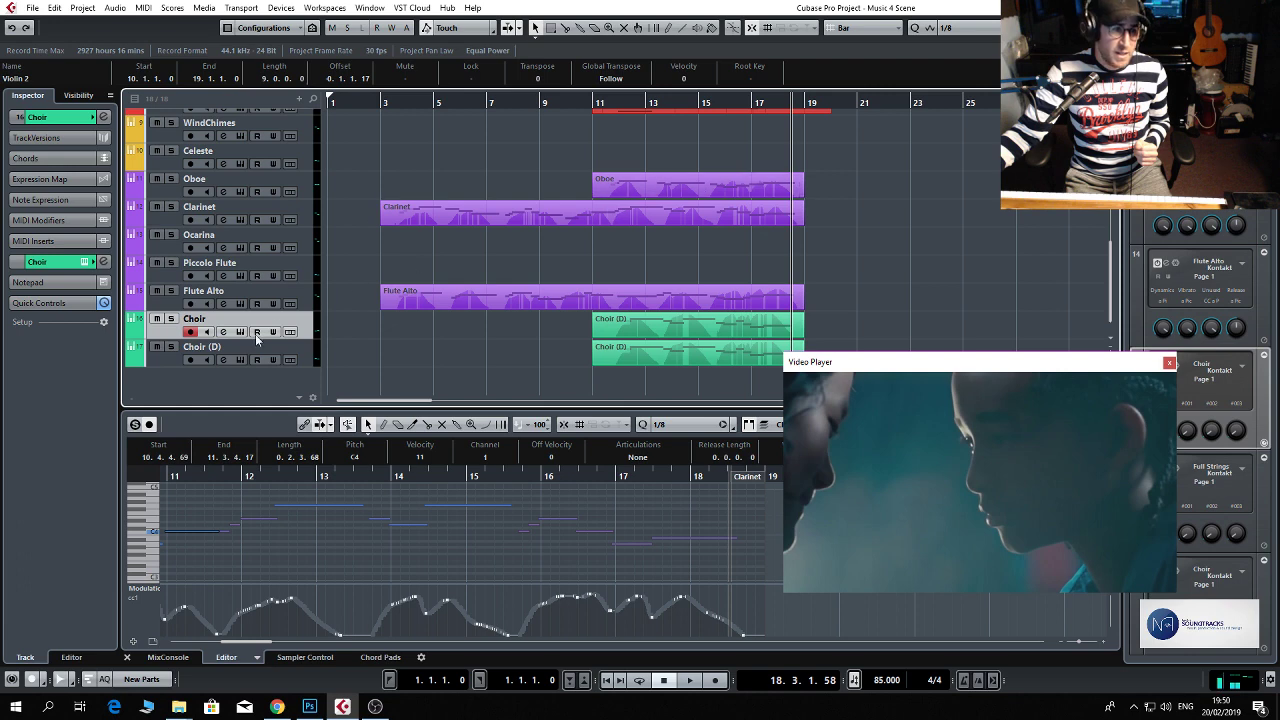
left_click(224, 360)
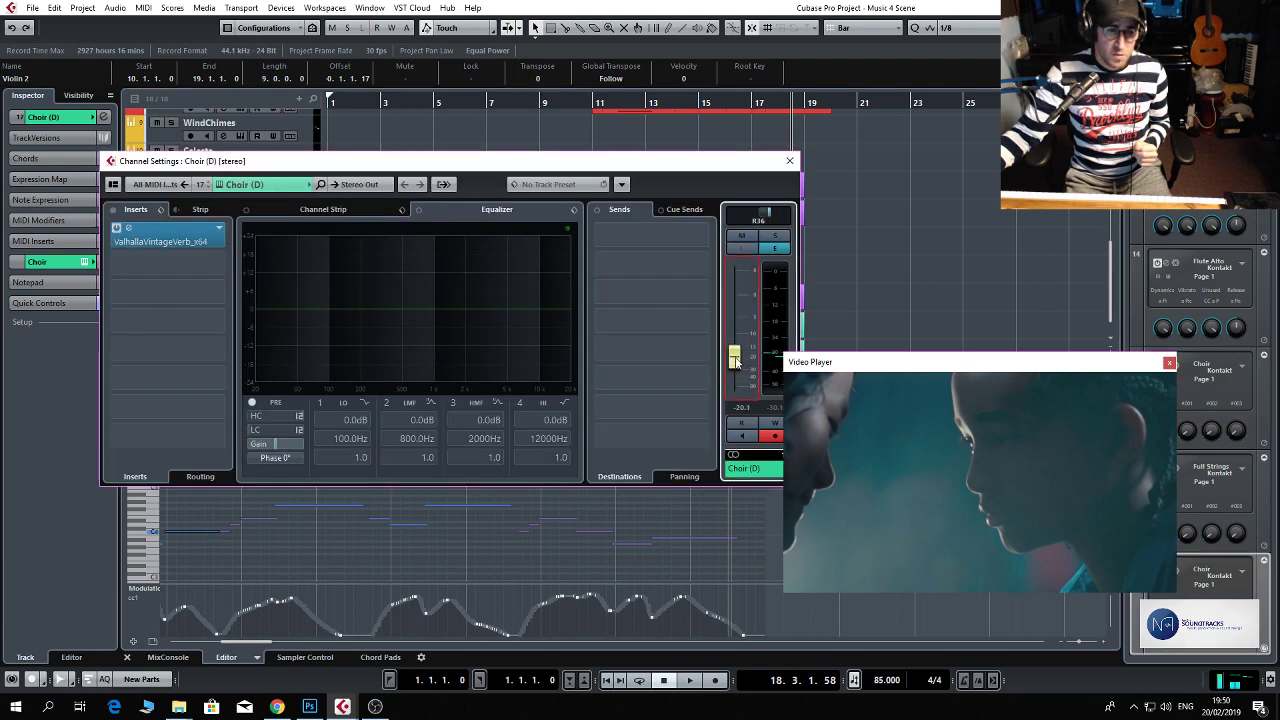
left_click(790, 160)
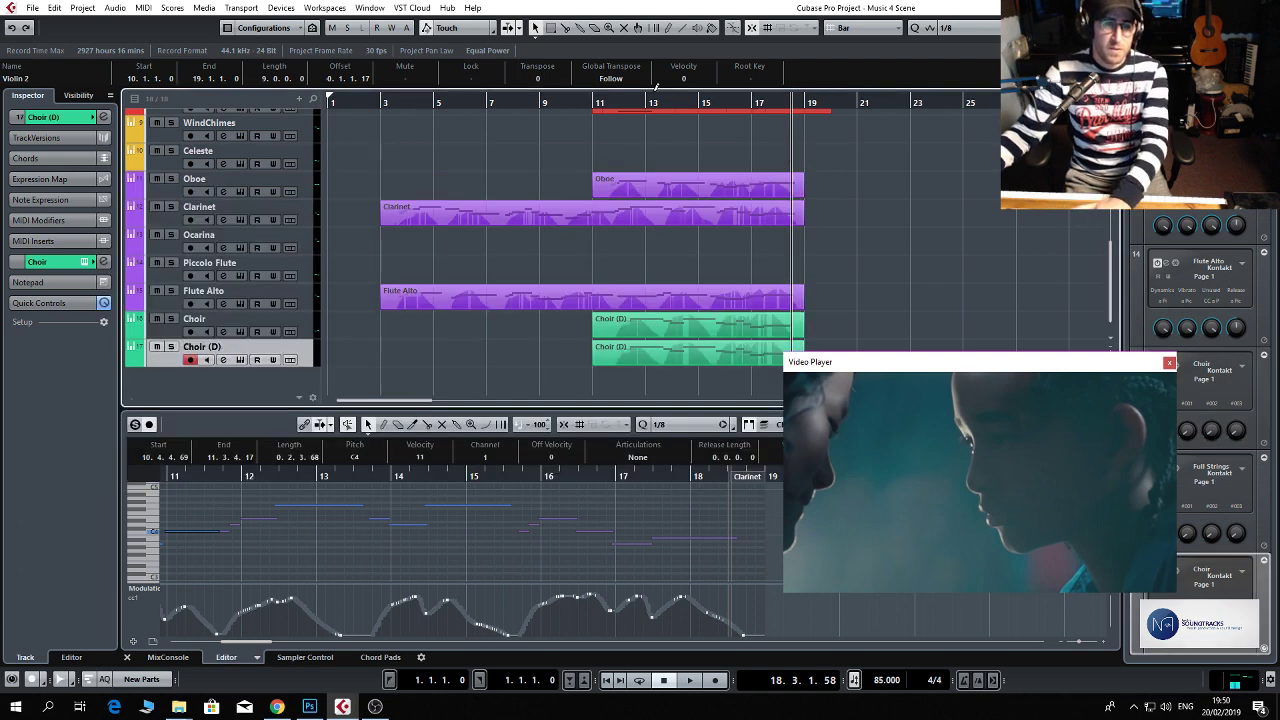
Play the panned mix against the film scene from around bar 11, repositioning the Video Player window, and stop playback.
left_click(608, 104)
key("space")
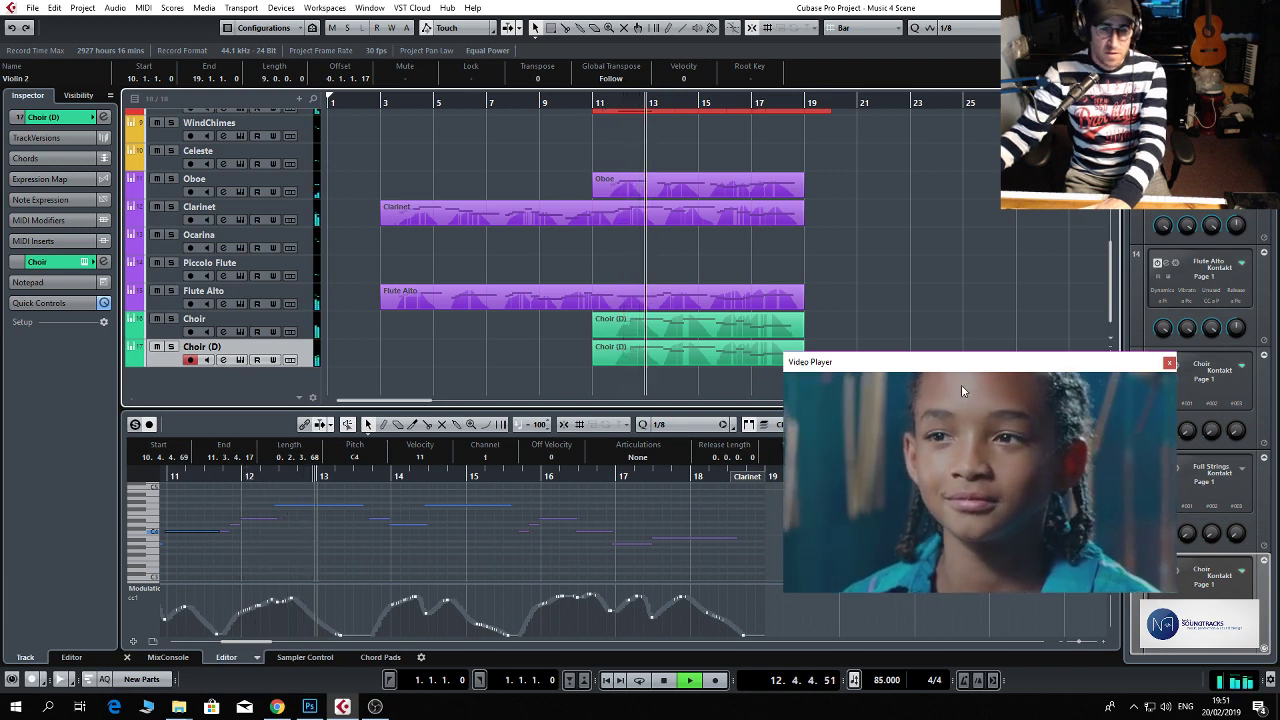
left_click_drag(974, 366, 901, 290)
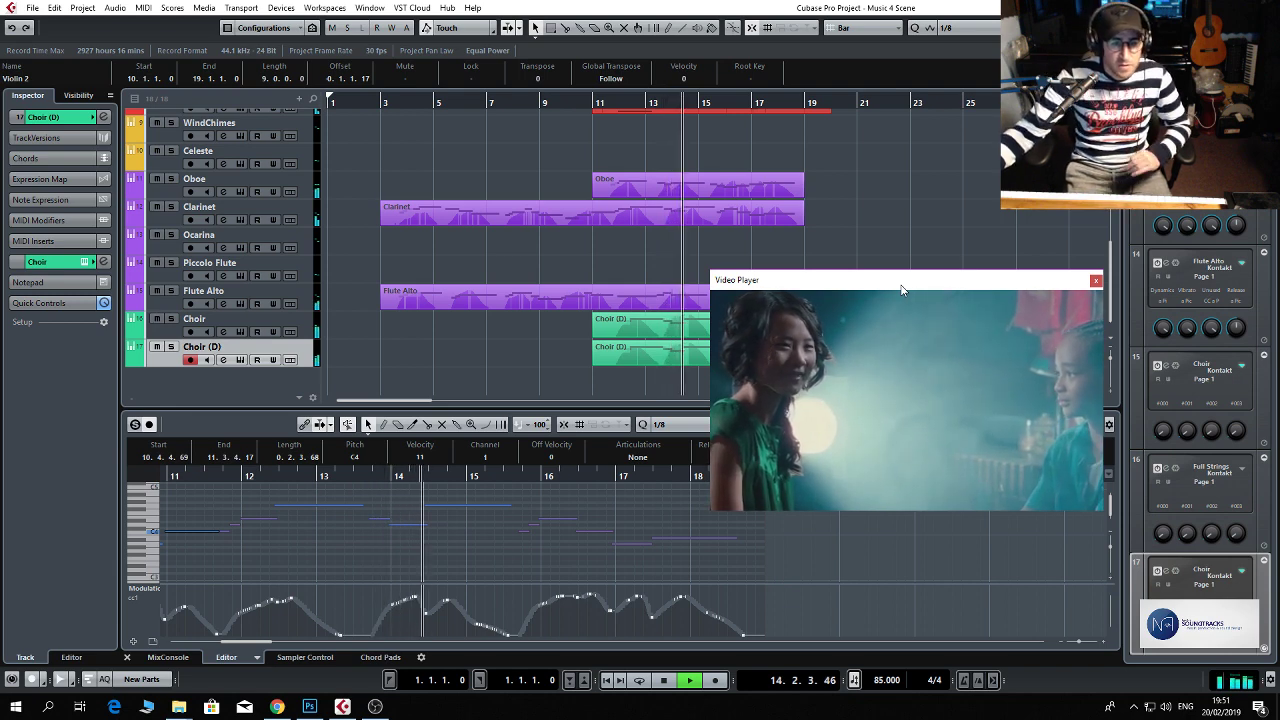
left_click_drag(901, 288, 880, 272)
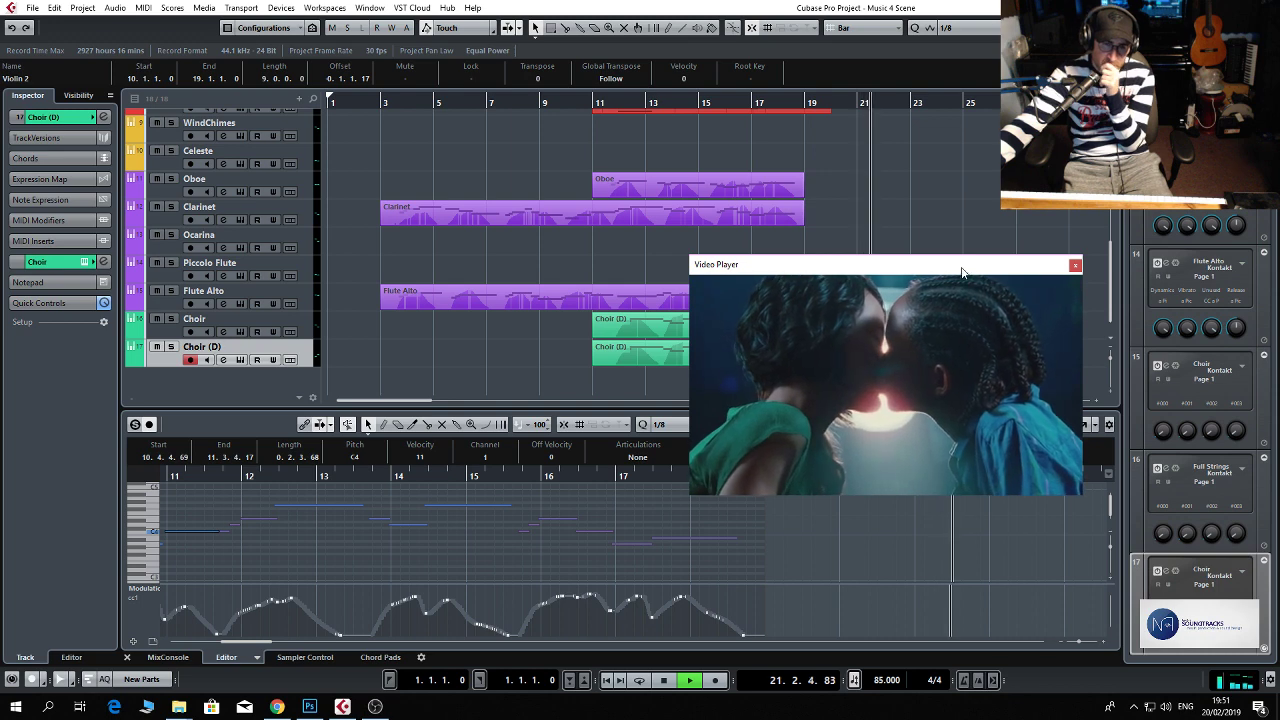
key("space")
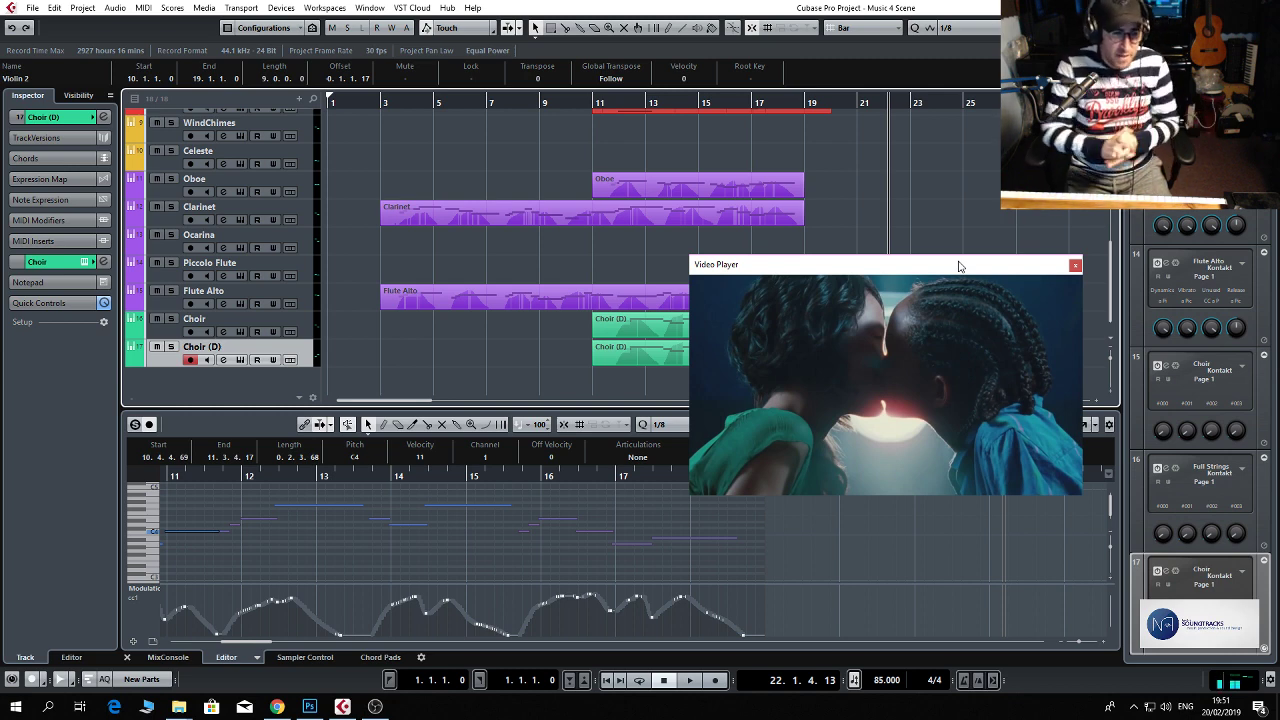
Clear the event selection and move the Video Player window away from the arrangement's track events.
left_click(464, 265)
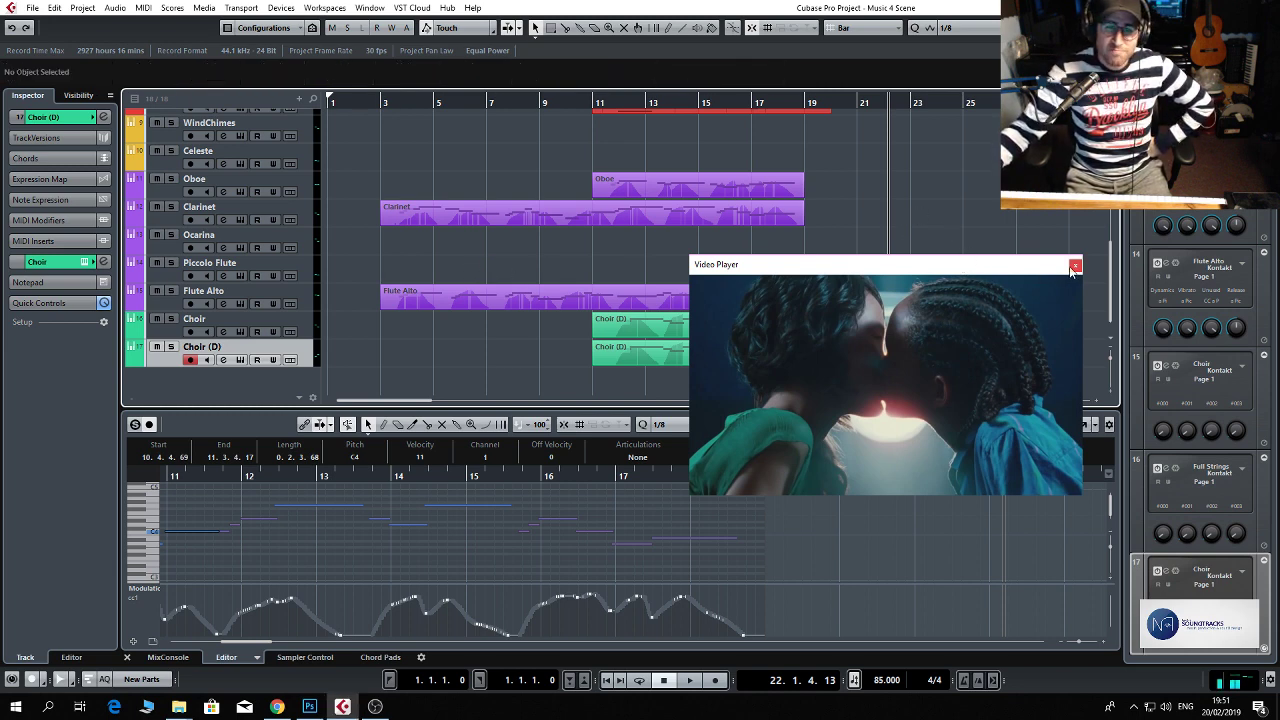
left_click_drag(1040, 267, 1110, 386)
left_click(985, 242)
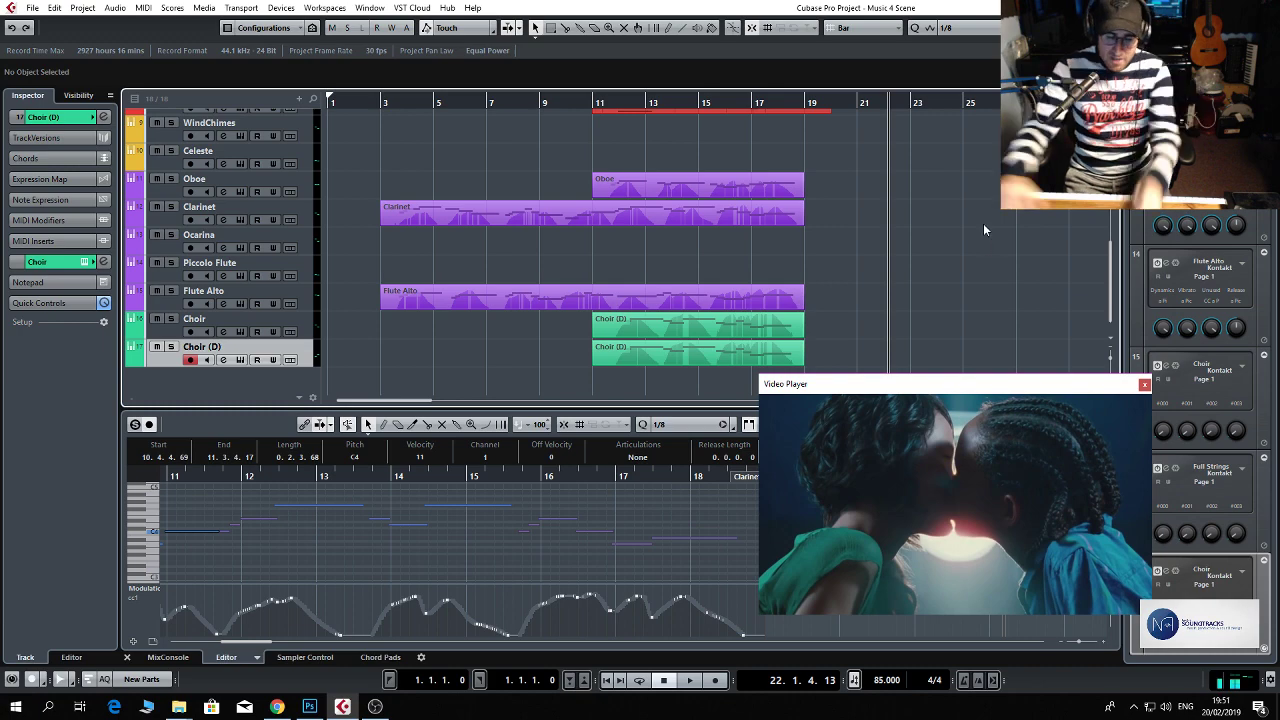
Reduce the track heights so all tracks from Video to Choir (D) fit, and place the playhead at bar 11.
key("shift+g")
key("shift+g")
key("shift+h")
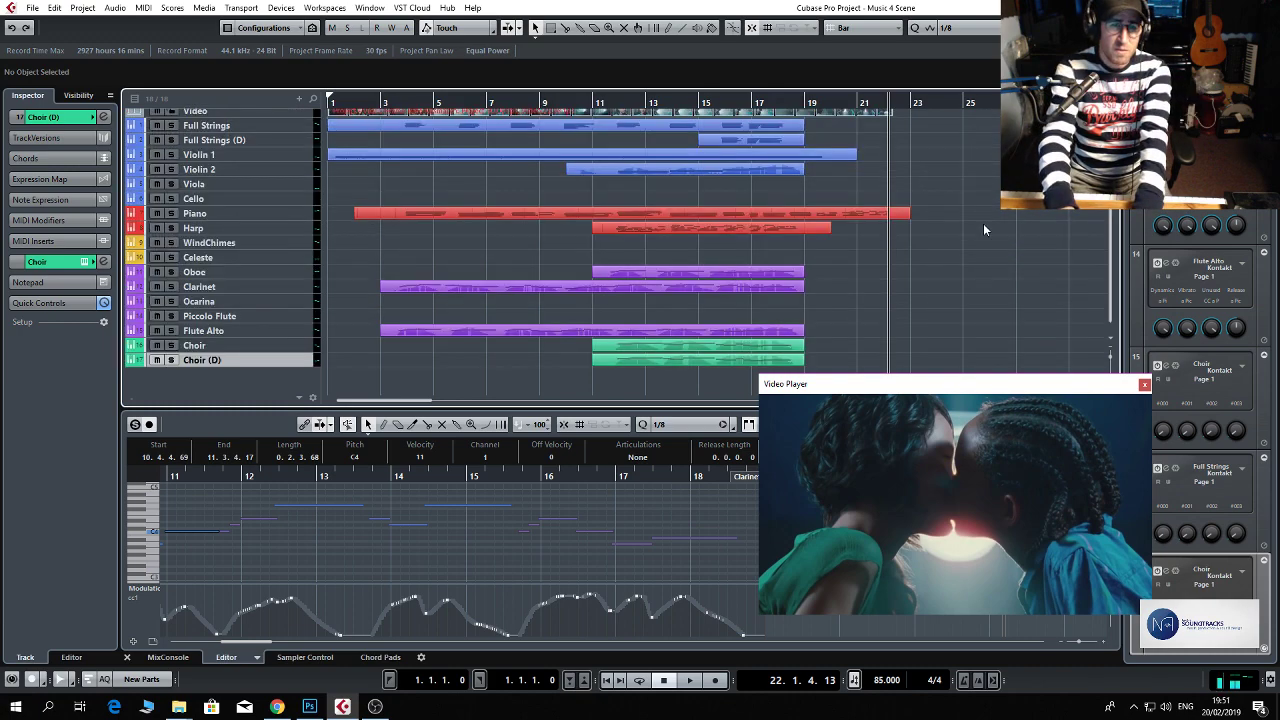
key("shift+h")
key("shift+g")
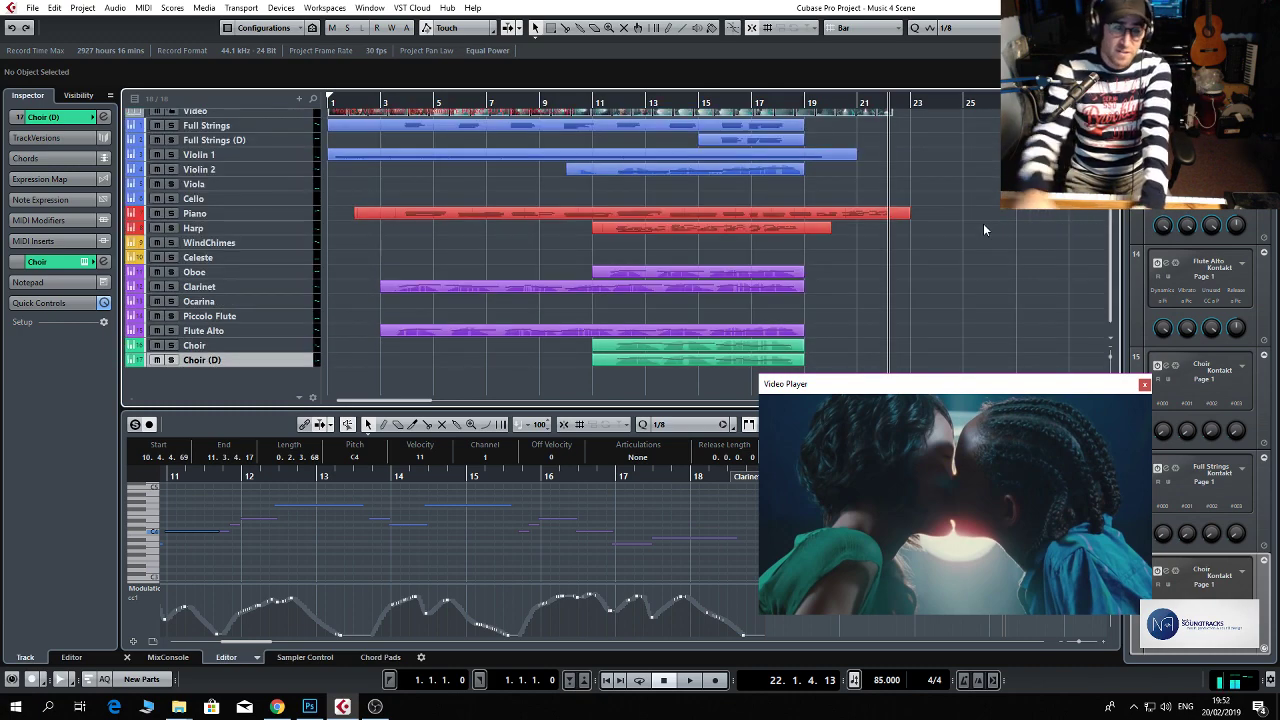
left_click(593, 115)
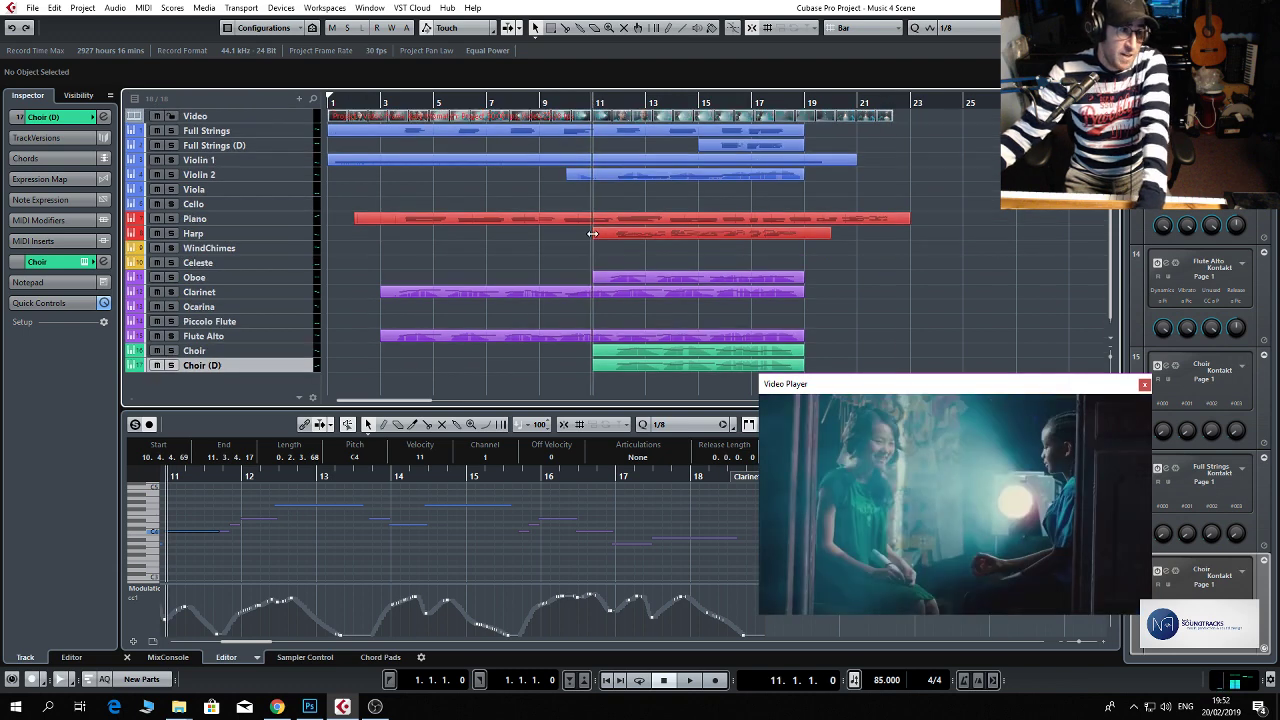
left_click(292, 204)
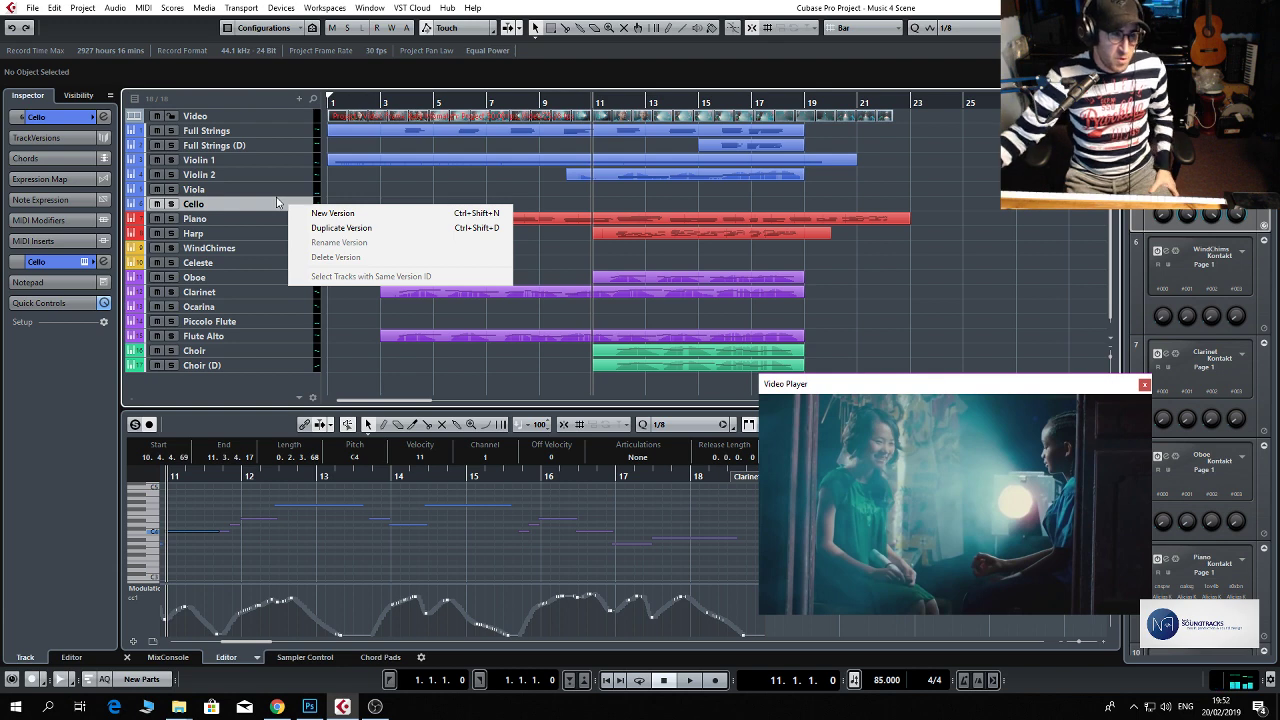
left_click(280, 203)
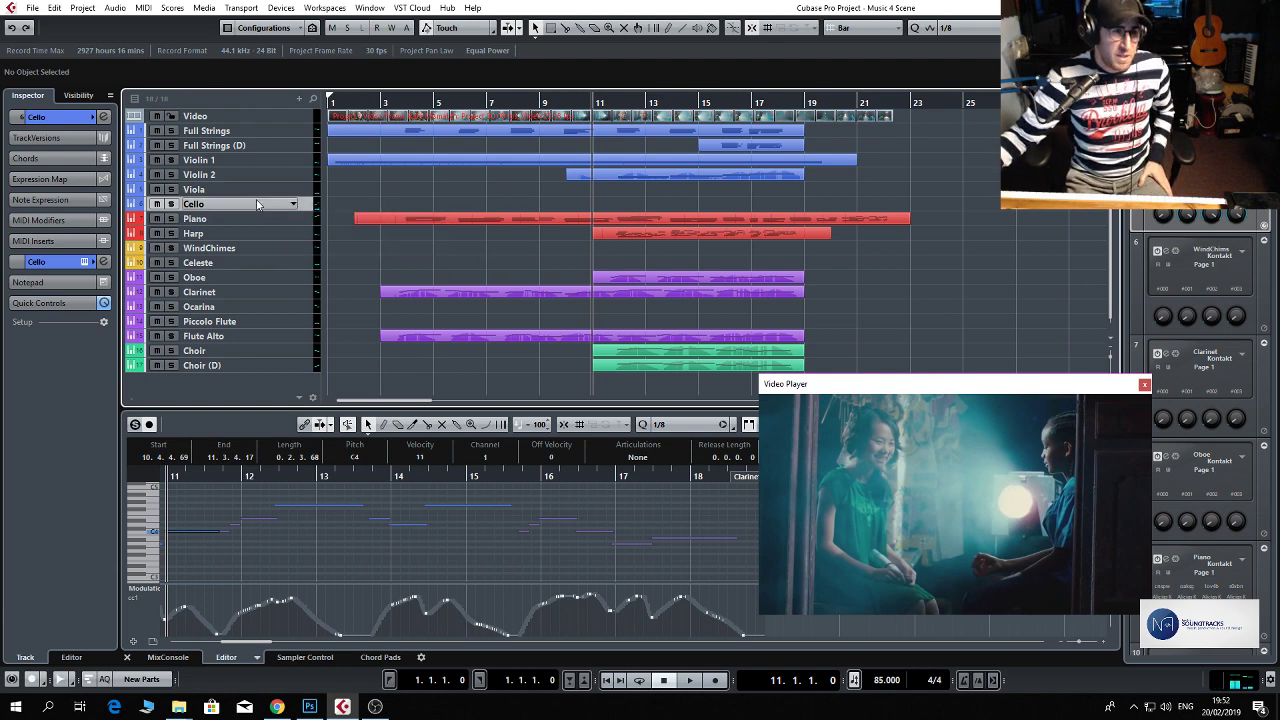
right_click(296, 204)
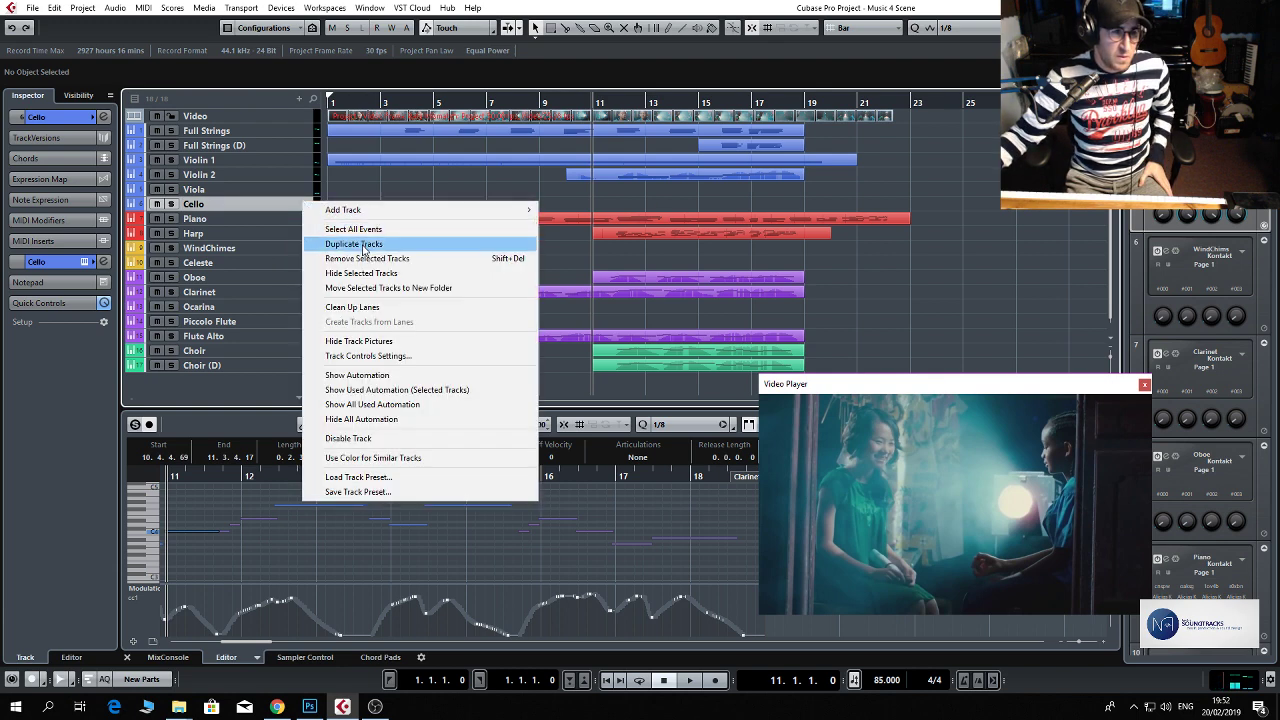
mouse_move(375, 214)
left_click(538, 219)
left_click(540, 219)
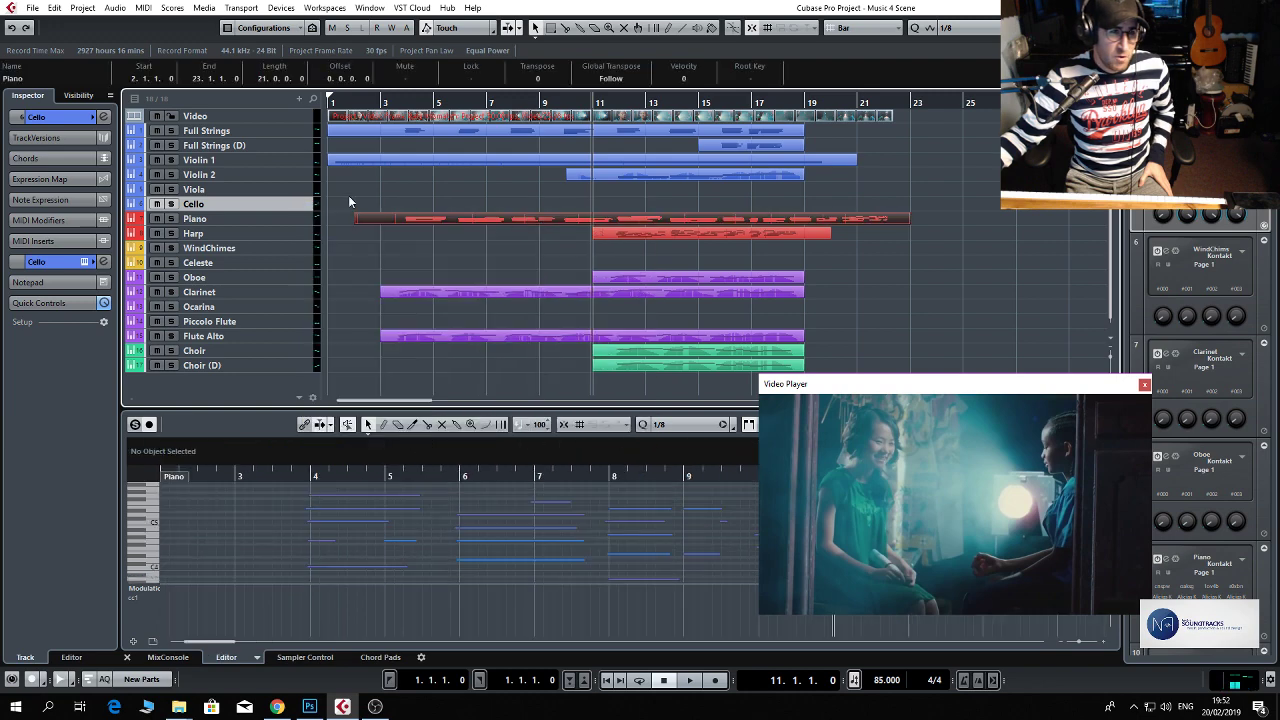
Add one Kontakt instrument track routed to Stereo Out directly below the Cello track.
right_click(285, 203)
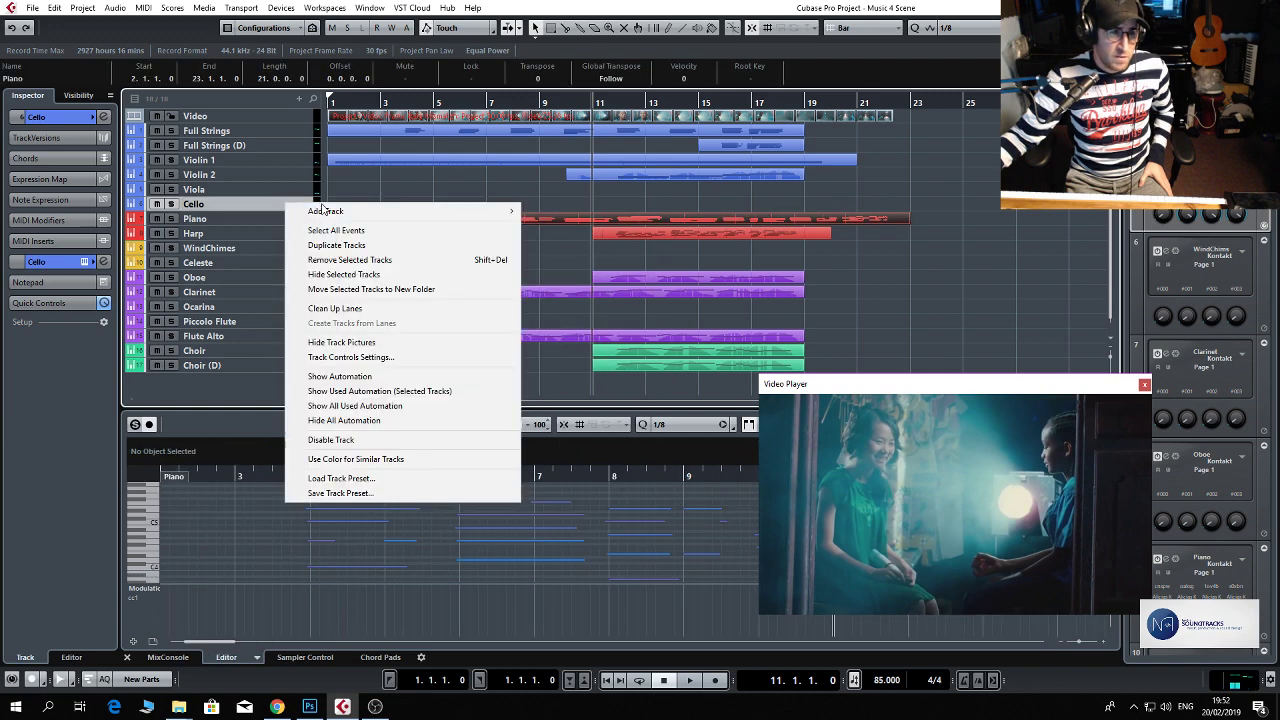
left_click(535, 228)
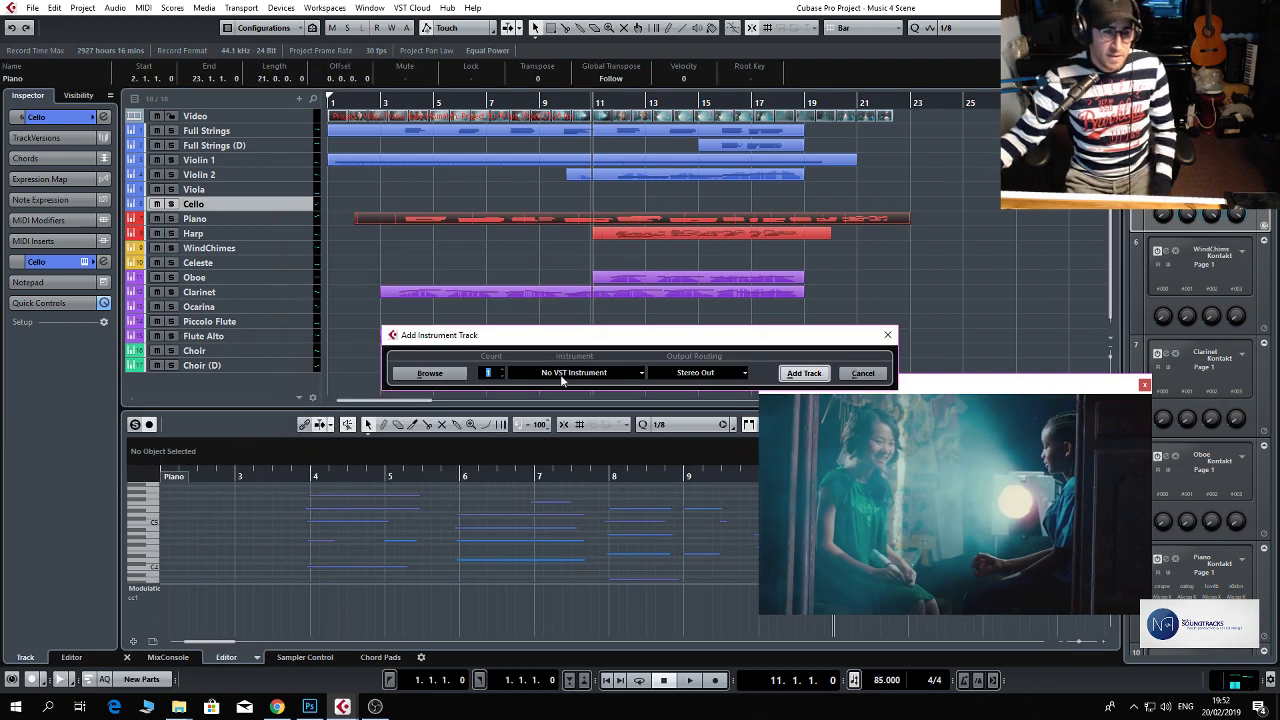
left_click(562, 373)
left_click(572, 446)
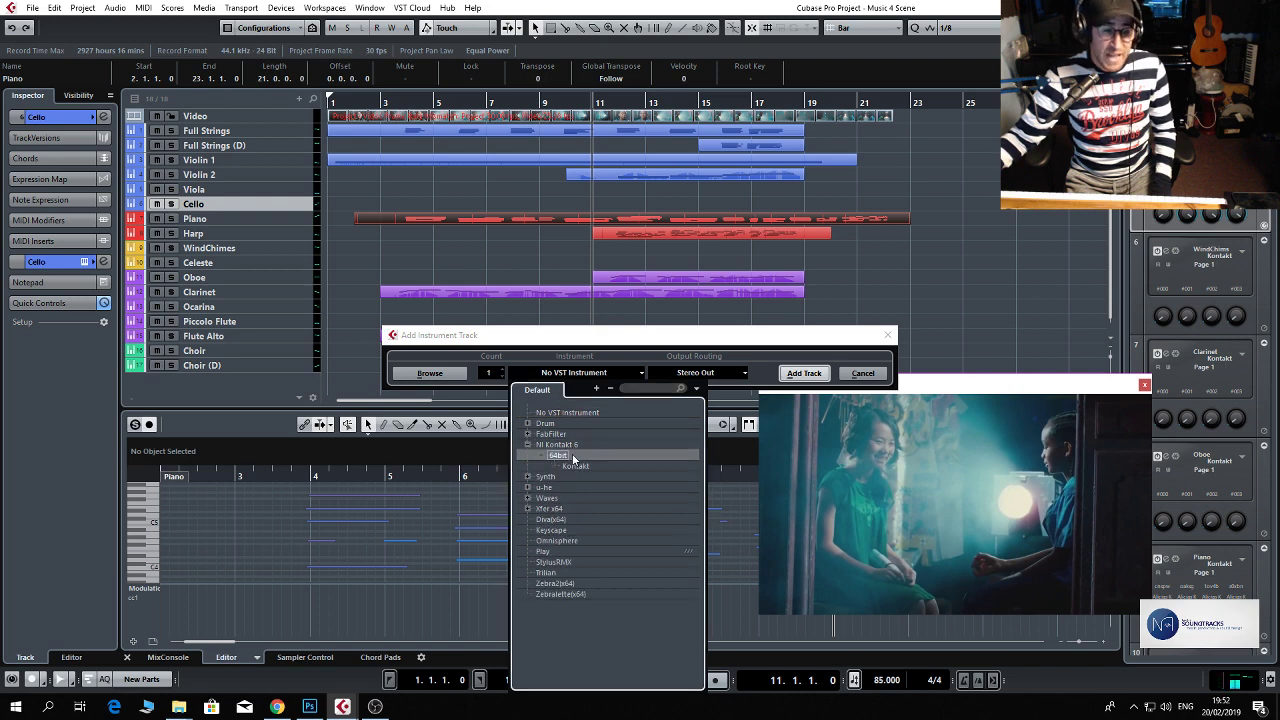
left_click(578, 467)
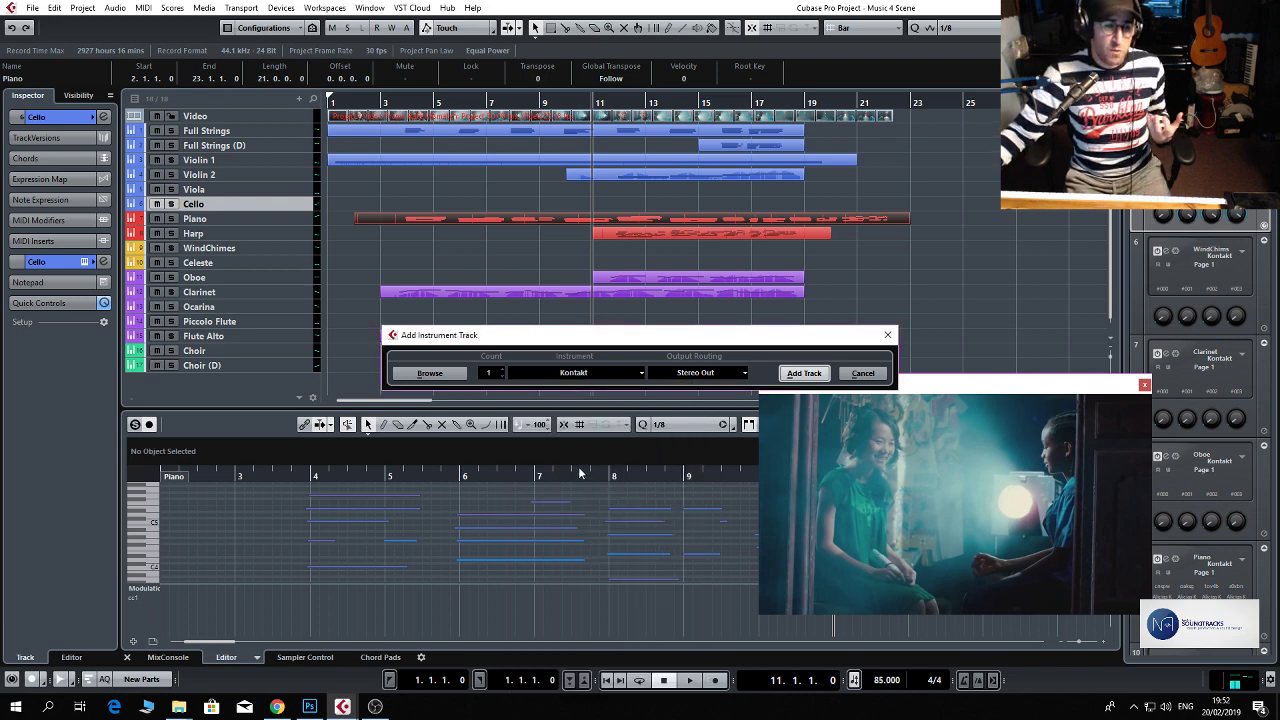
left_click(805, 374)
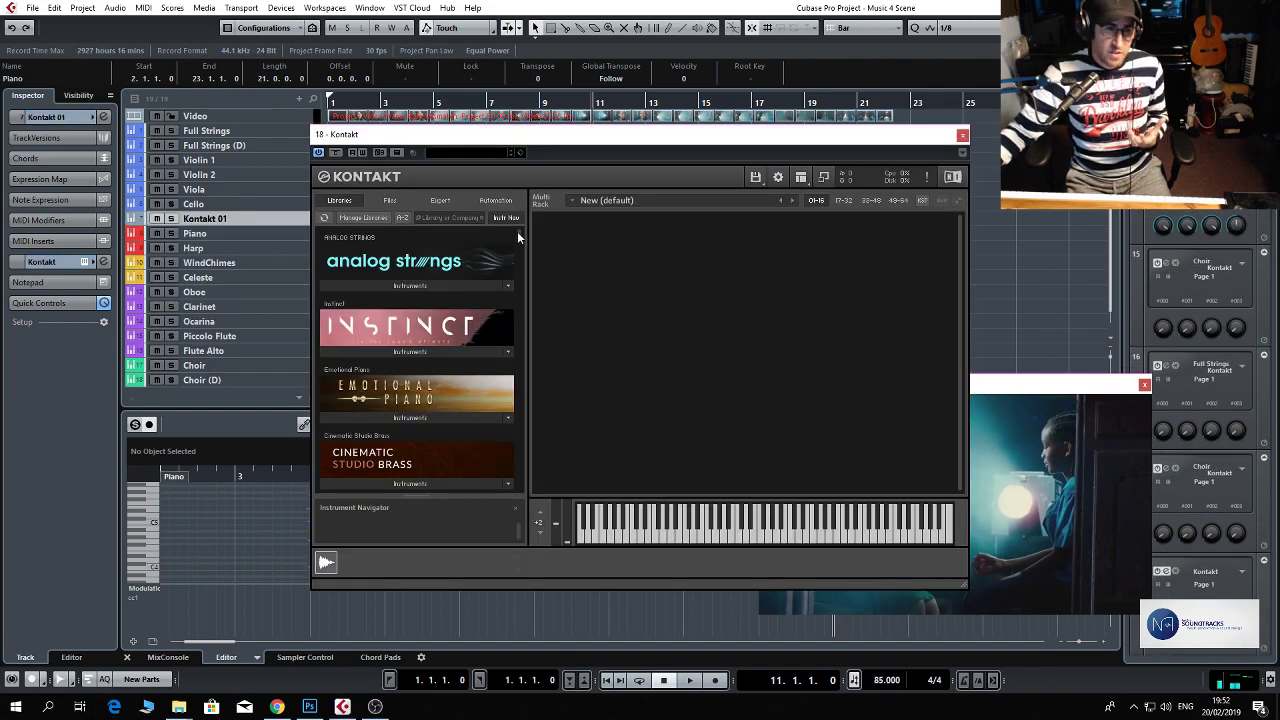
Load CSS Basses.nki from the Cinematic Studio Strings library into the new Kontakt instrument and close its window.
mouse_move(517, 231)
left_mouse_down()
mouse_move(523, 297)
mouse_move(524, 236)
left_mouse_up()
left_click(472, 400)
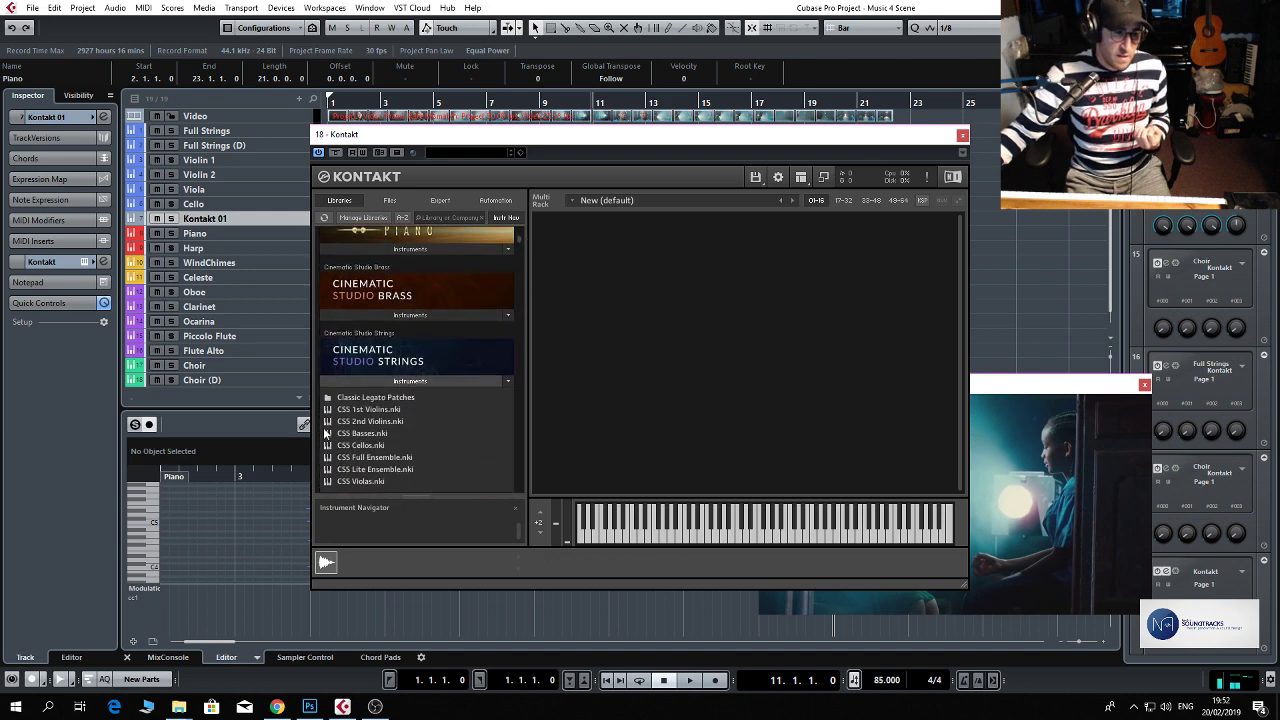
left_click(378, 436)
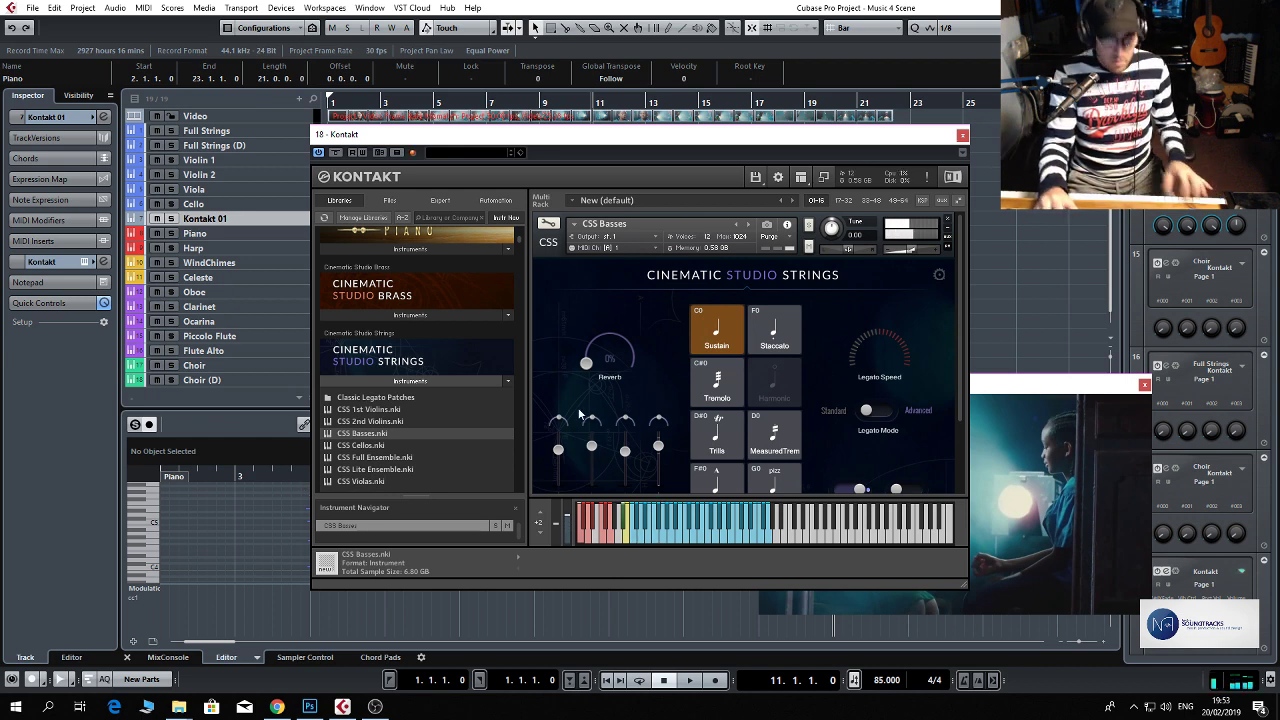
left_click(962, 135)
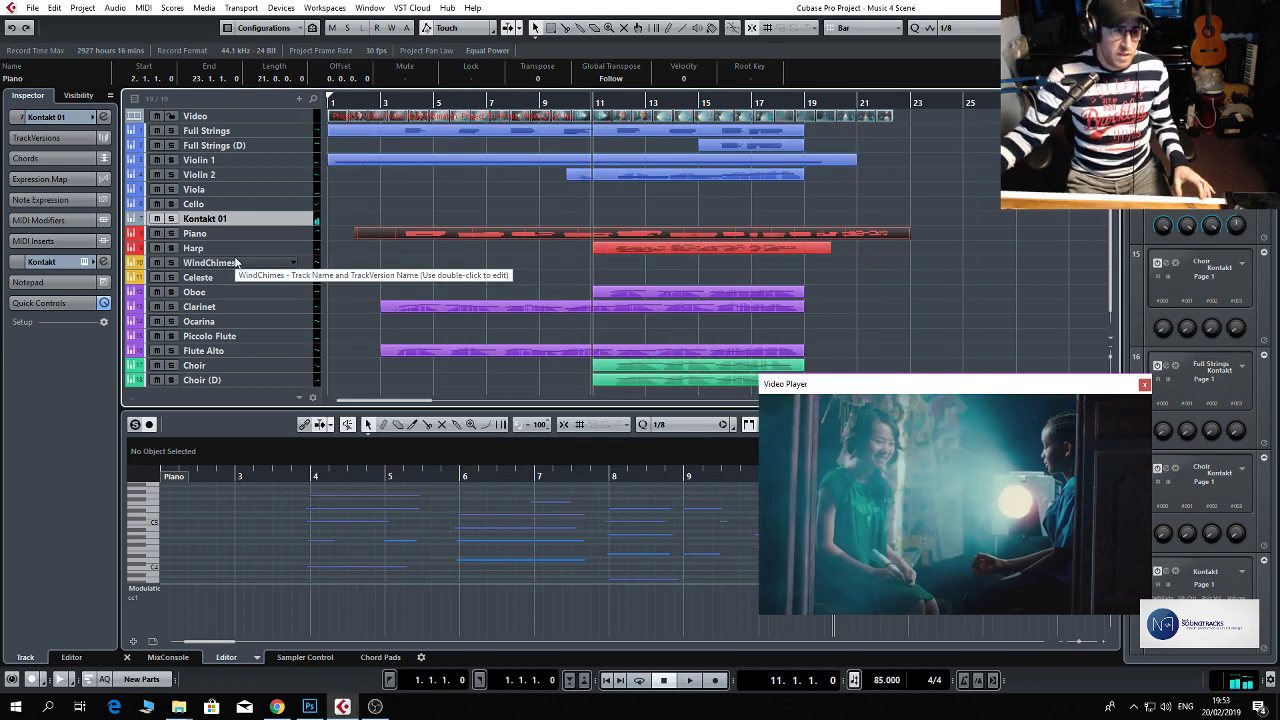
Enlarge the Kontakt 01 track to reach its channel settings and insert FabFilter Pro-Q 2 in the first insert slot.
left_click_drag(294, 225, 294, 239)
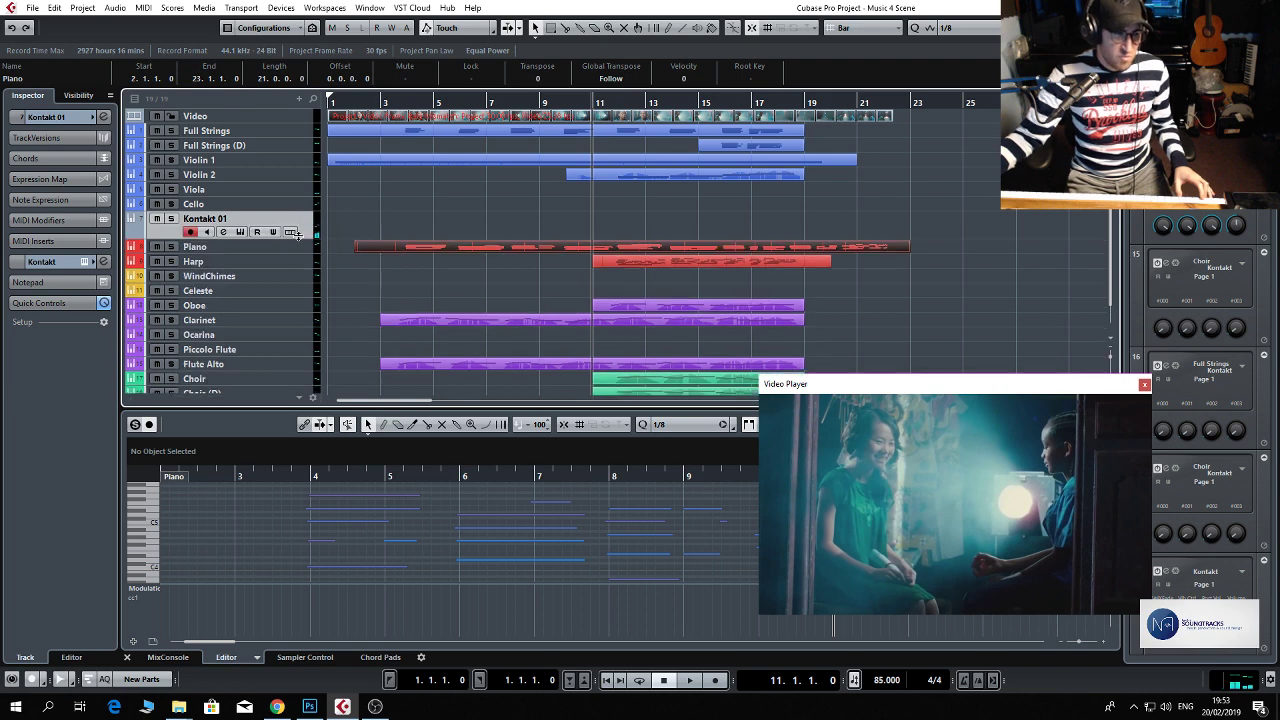
left_click(222, 232)
left_click(216, 235)
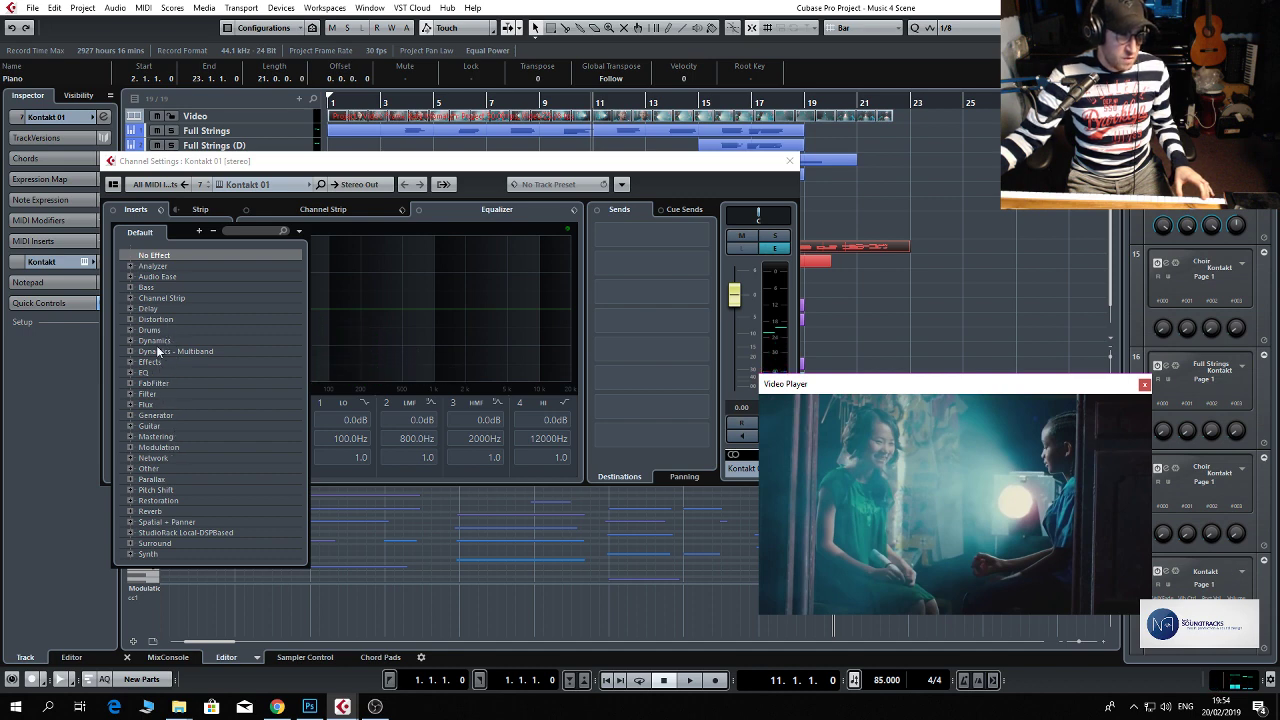
left_click(168, 384)
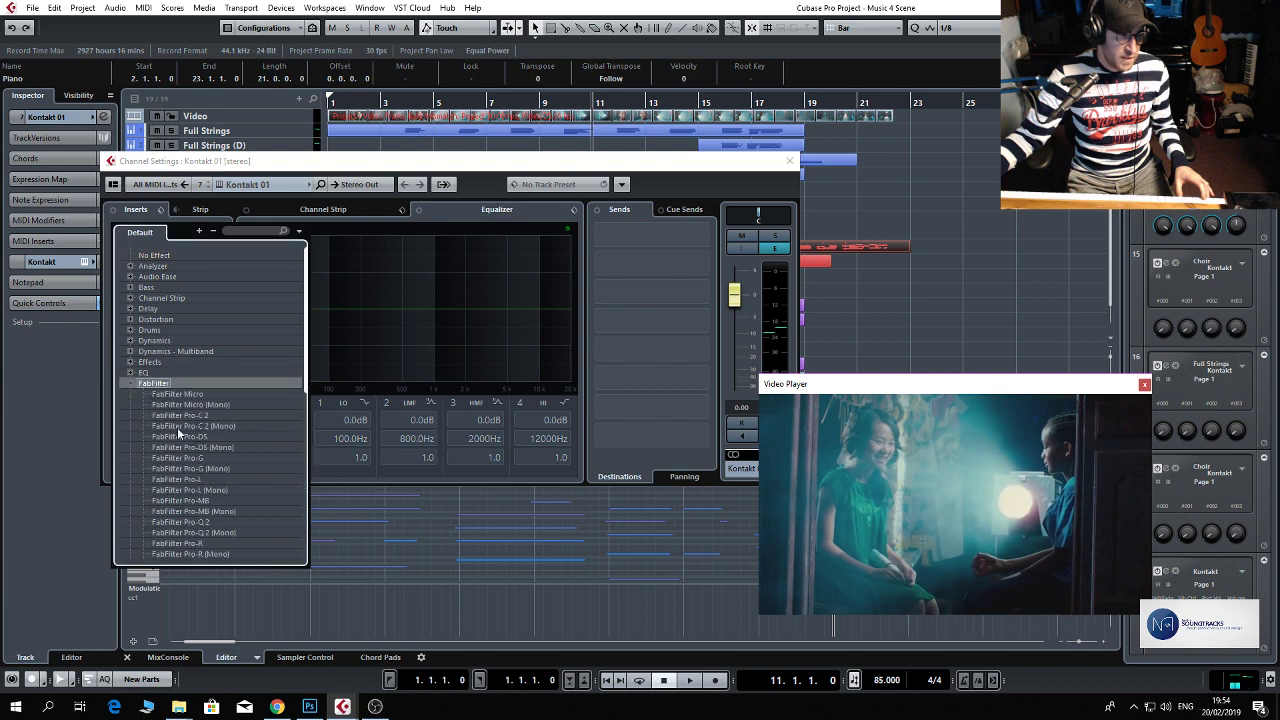
left_click(204, 524)
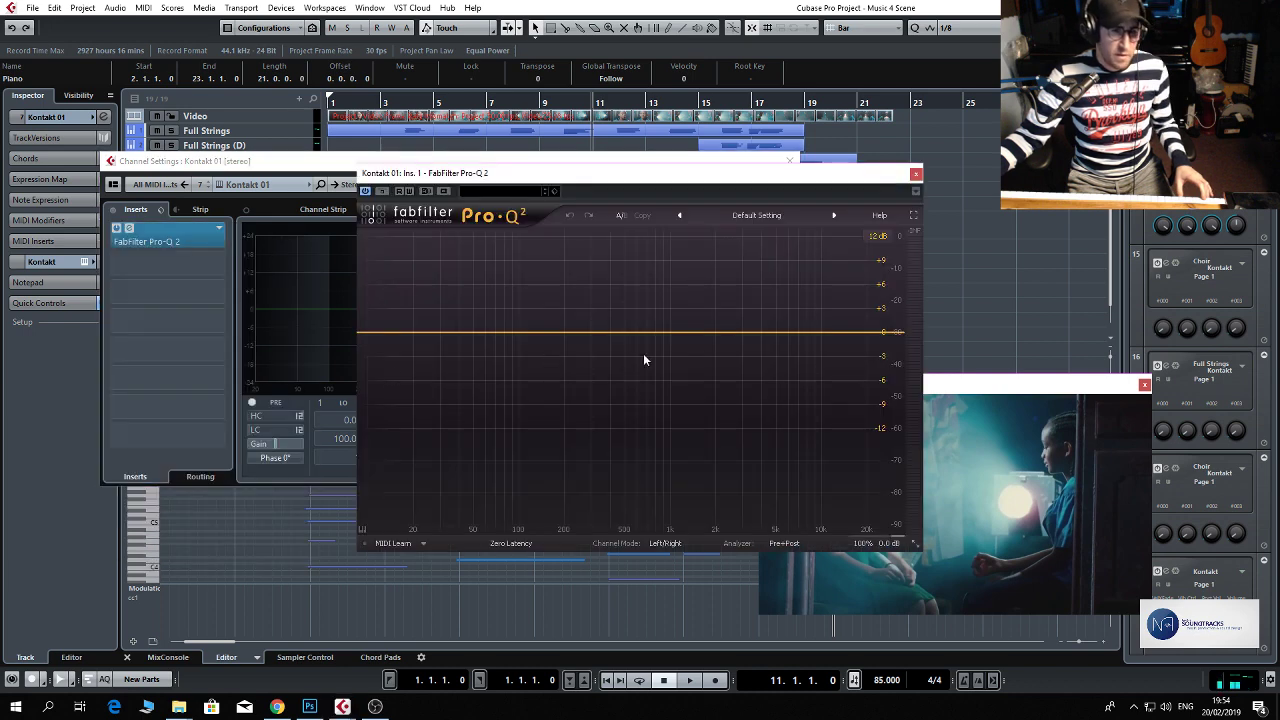
Shape the basses in Pro-Q 2 with a 72 dB/oct High Cut band and a bell cut of about -9 dB.
left_click(795, 342)
right_click(795, 342)
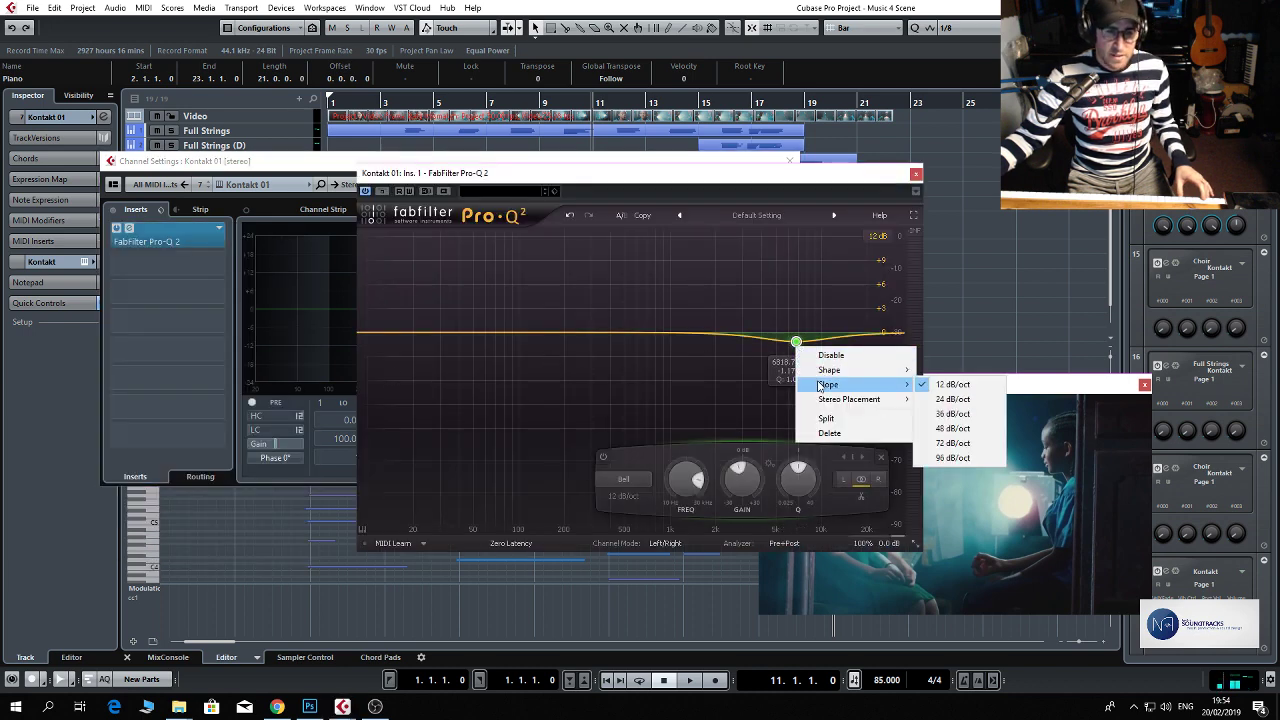
mouse_move(909, 391)
left_click(952, 443)
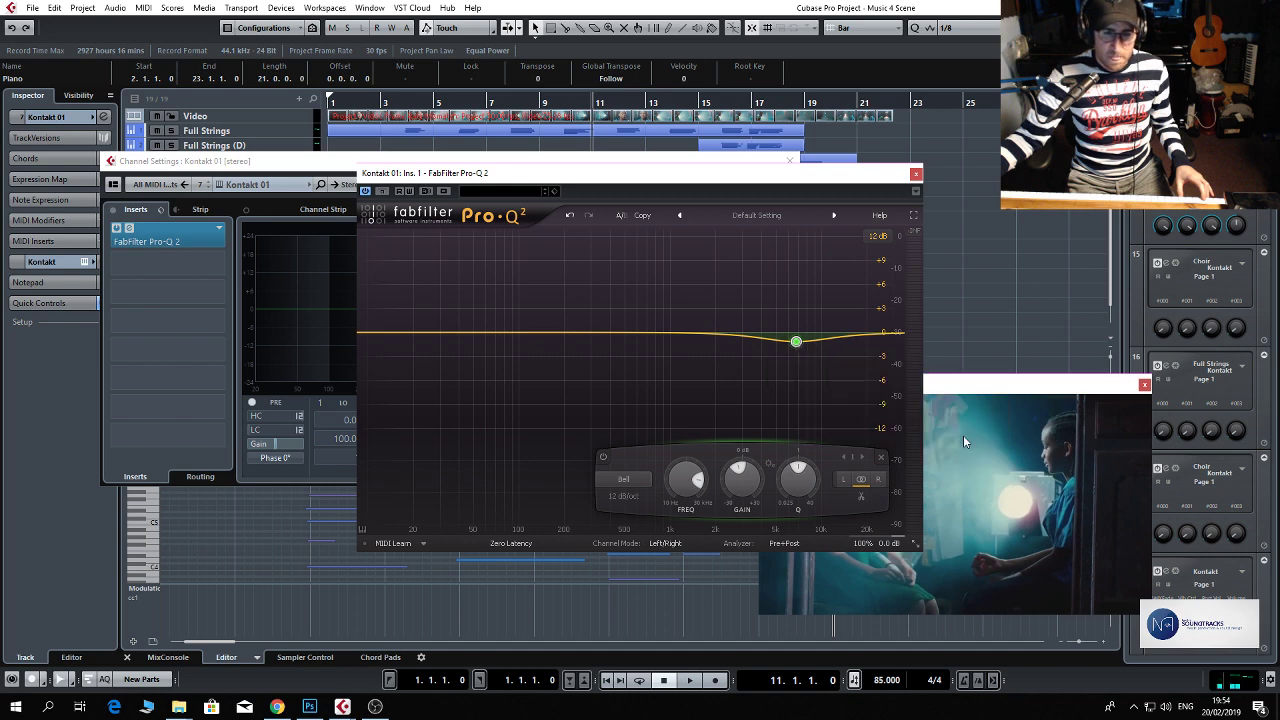
right_click(797, 343)
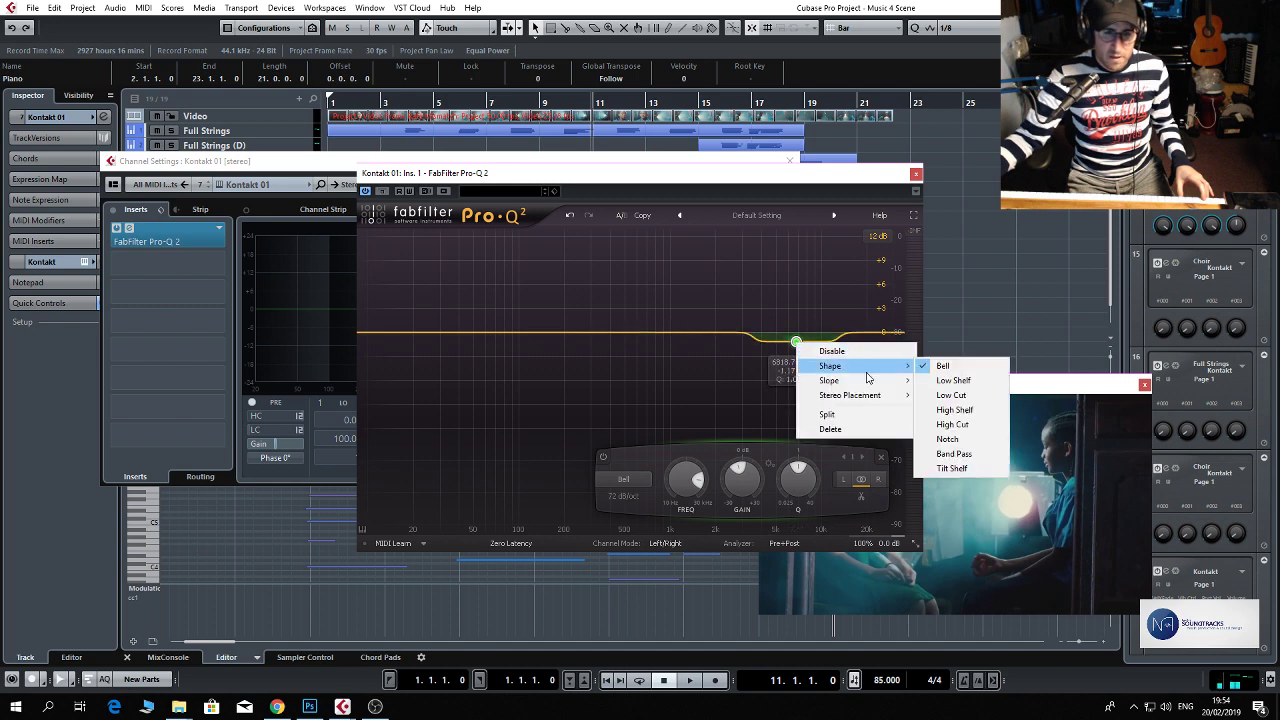
mouse_move(883, 376)
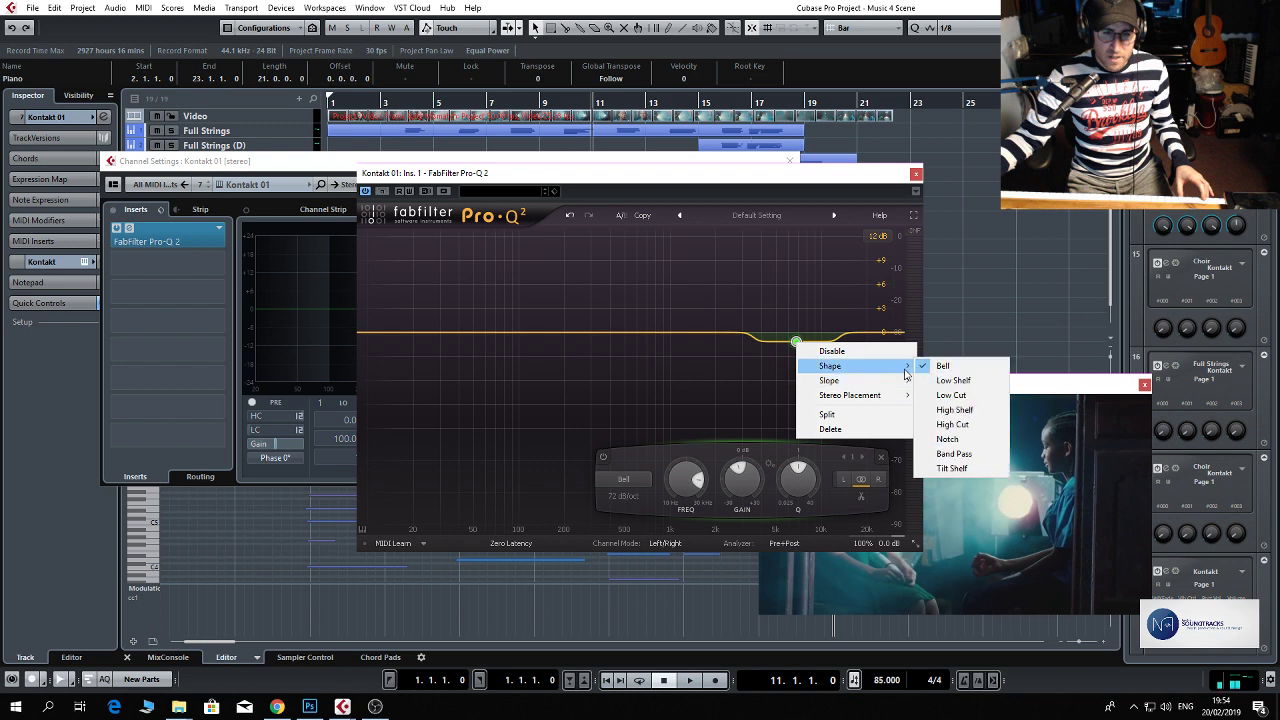
left_click(955, 424)
left_click_drag(803, 341, 696, 405)
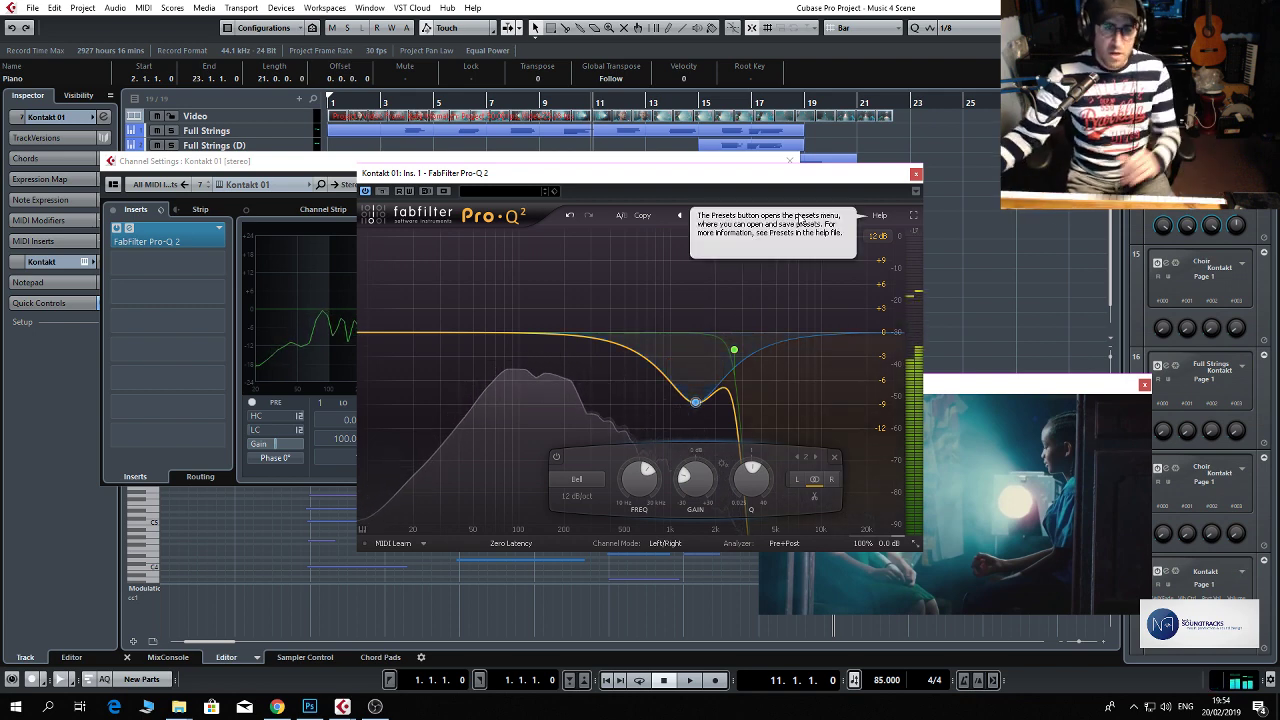
Compare the basses with the Pro-Q 2 insert off and on, leave it active, and close the channel settings.
left_click(115, 228)
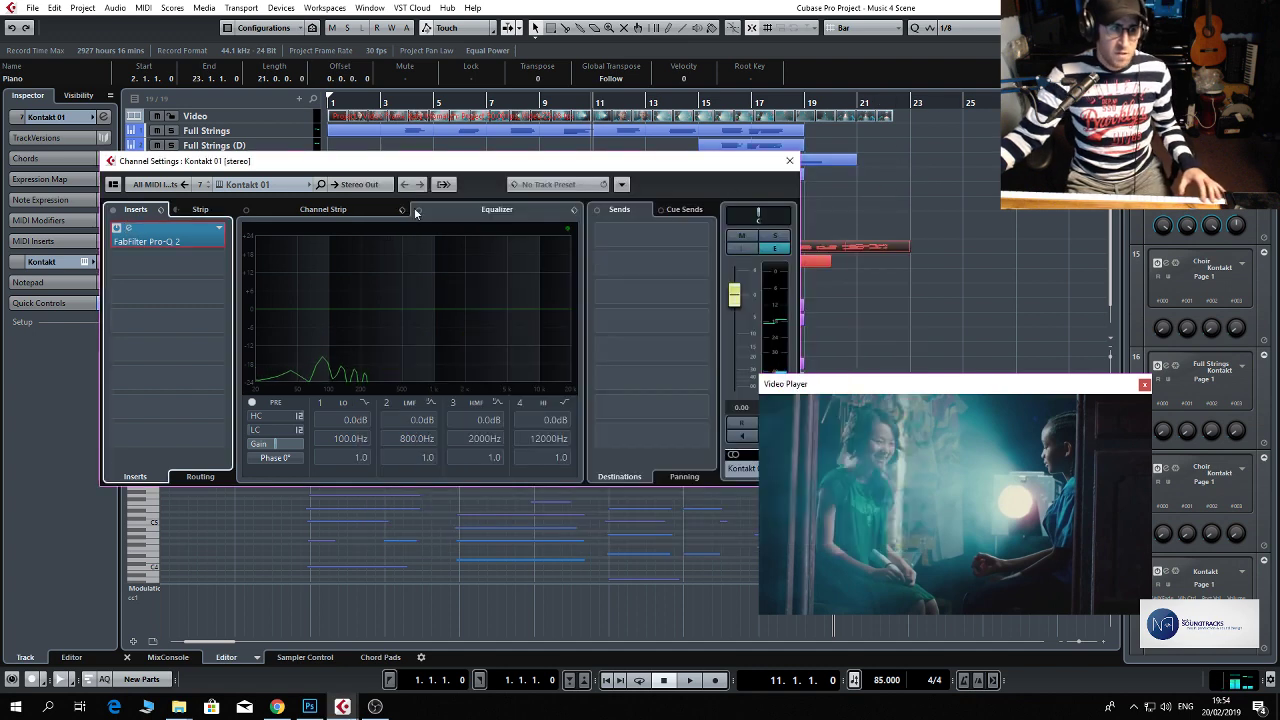
left_click(116, 229)
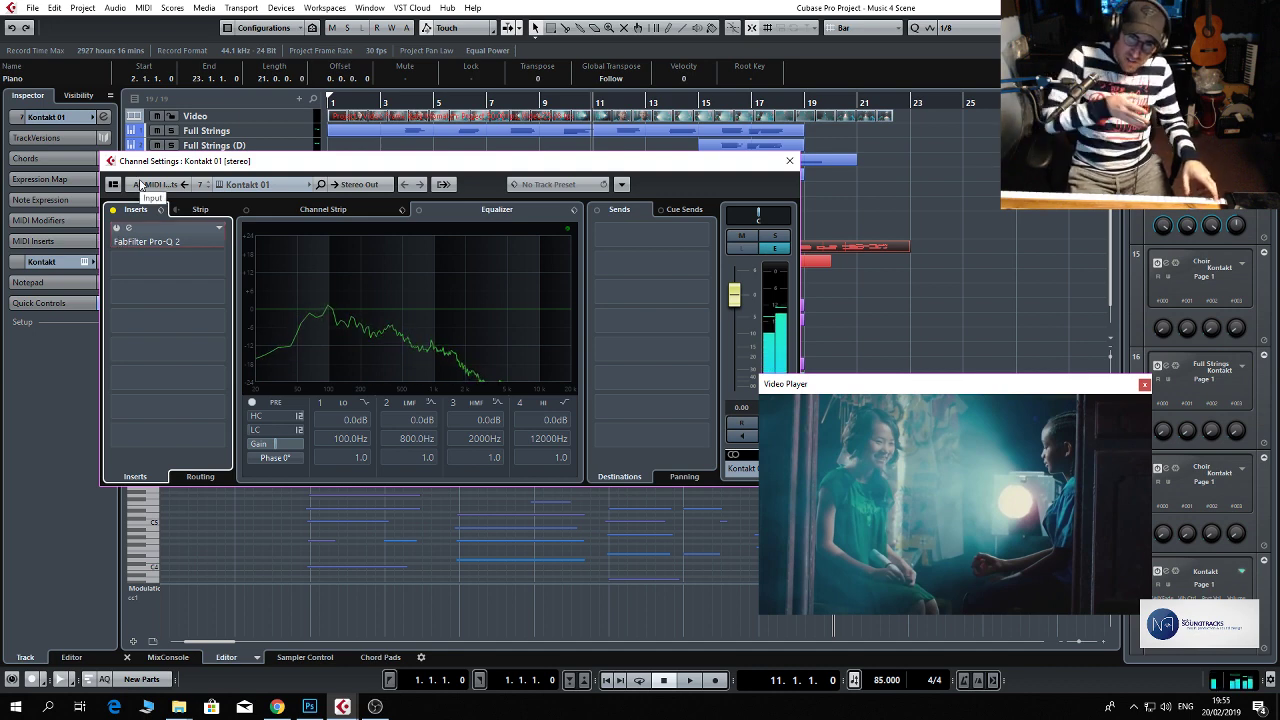
left_click(119, 231)
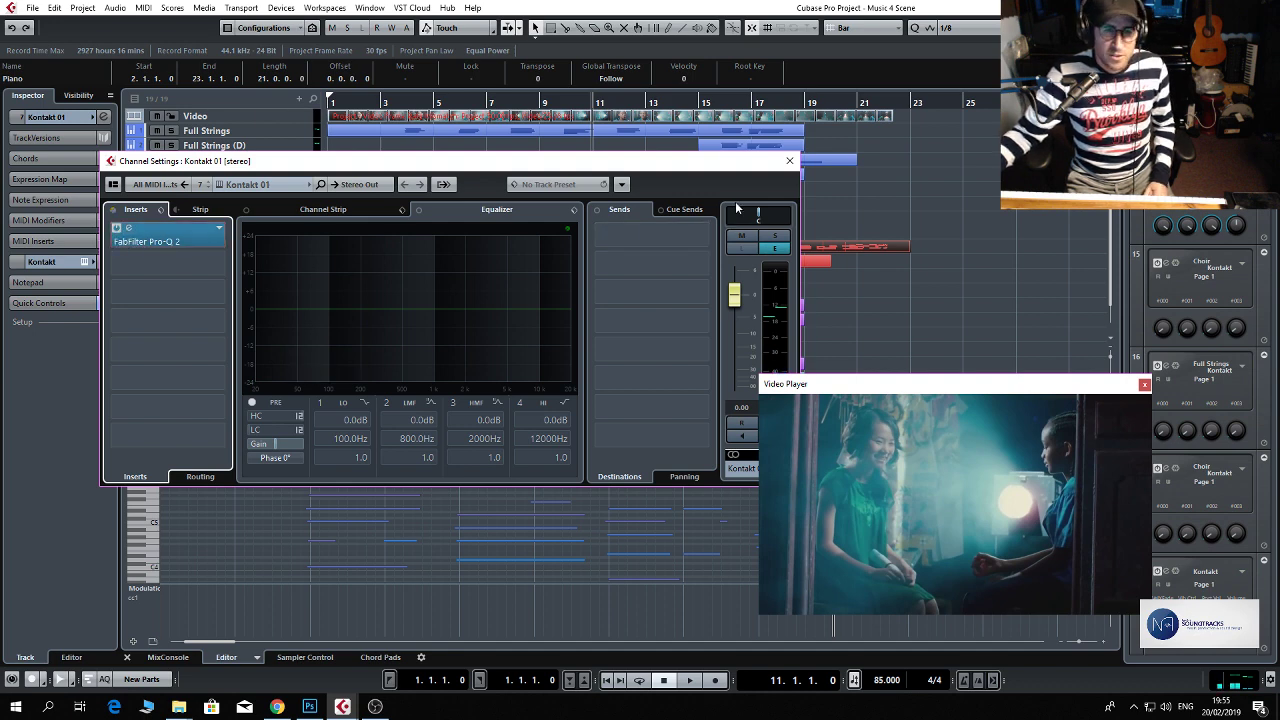
left_click(789, 161)
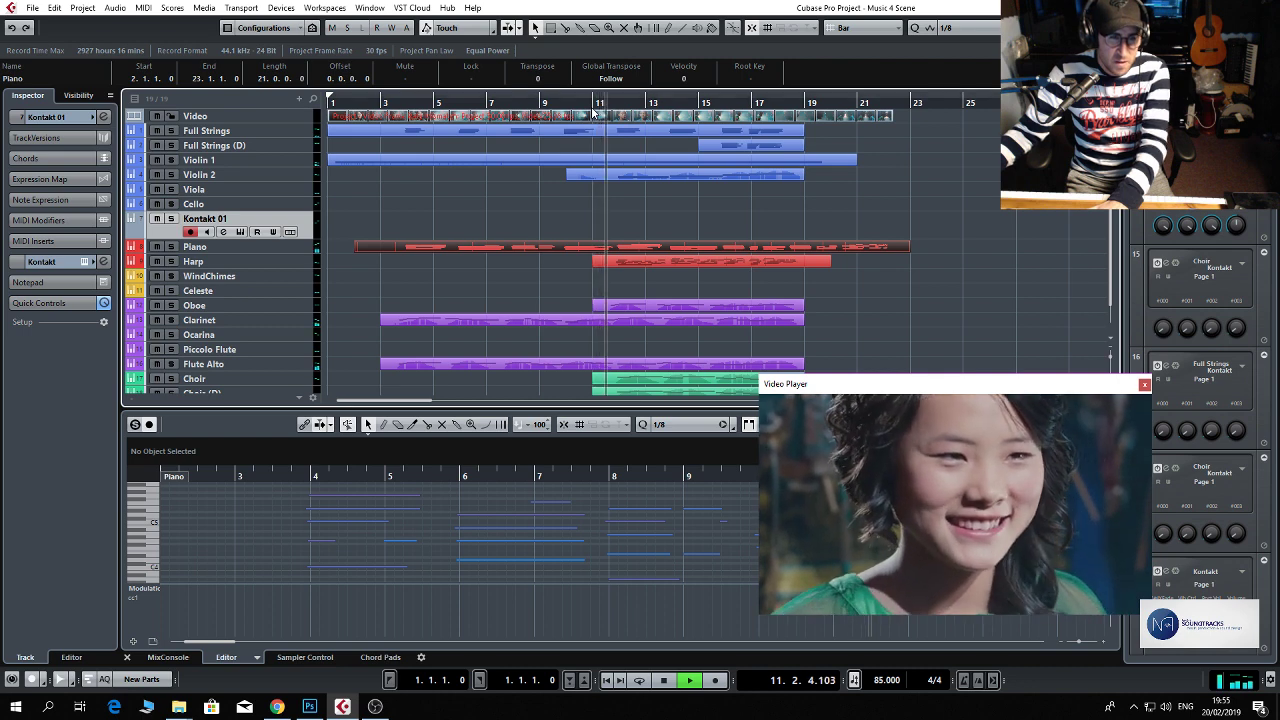
Play the mix repeatedly from around bars 15 and 16 to rehearse the bass part against the film scene.
left_click(710, 102)
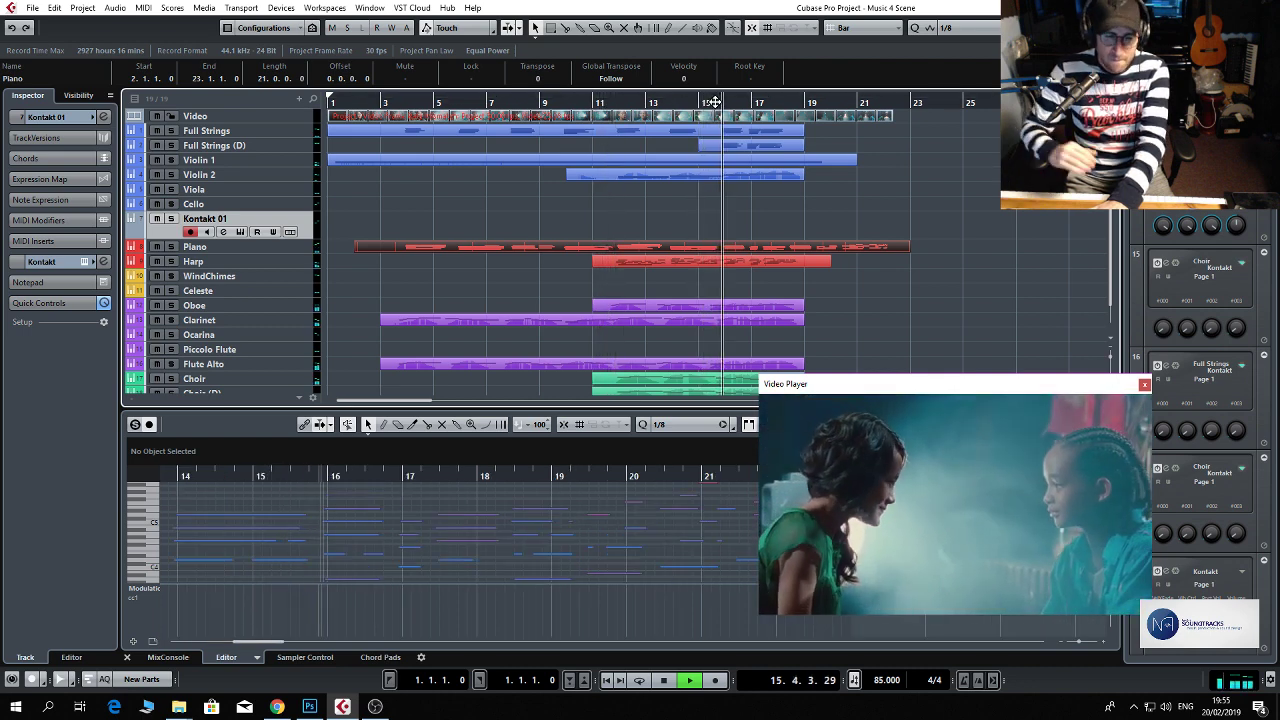
key("space")
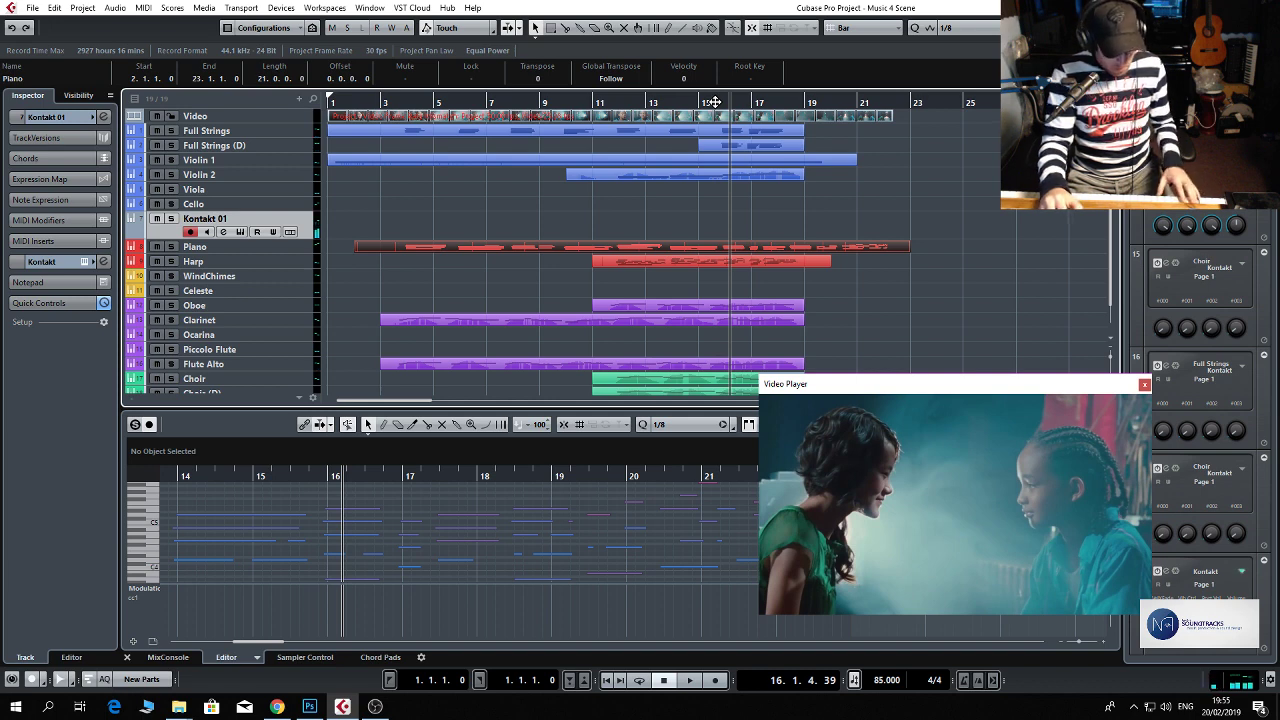
key("space")
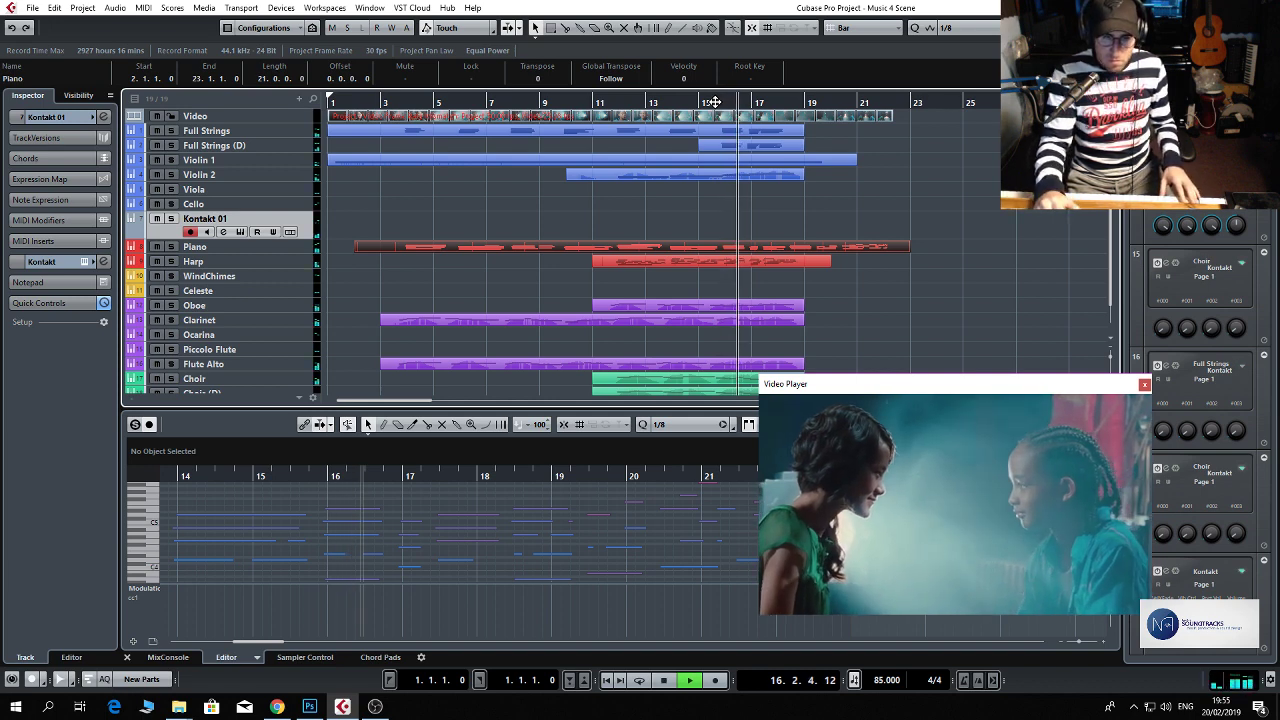
key("space")
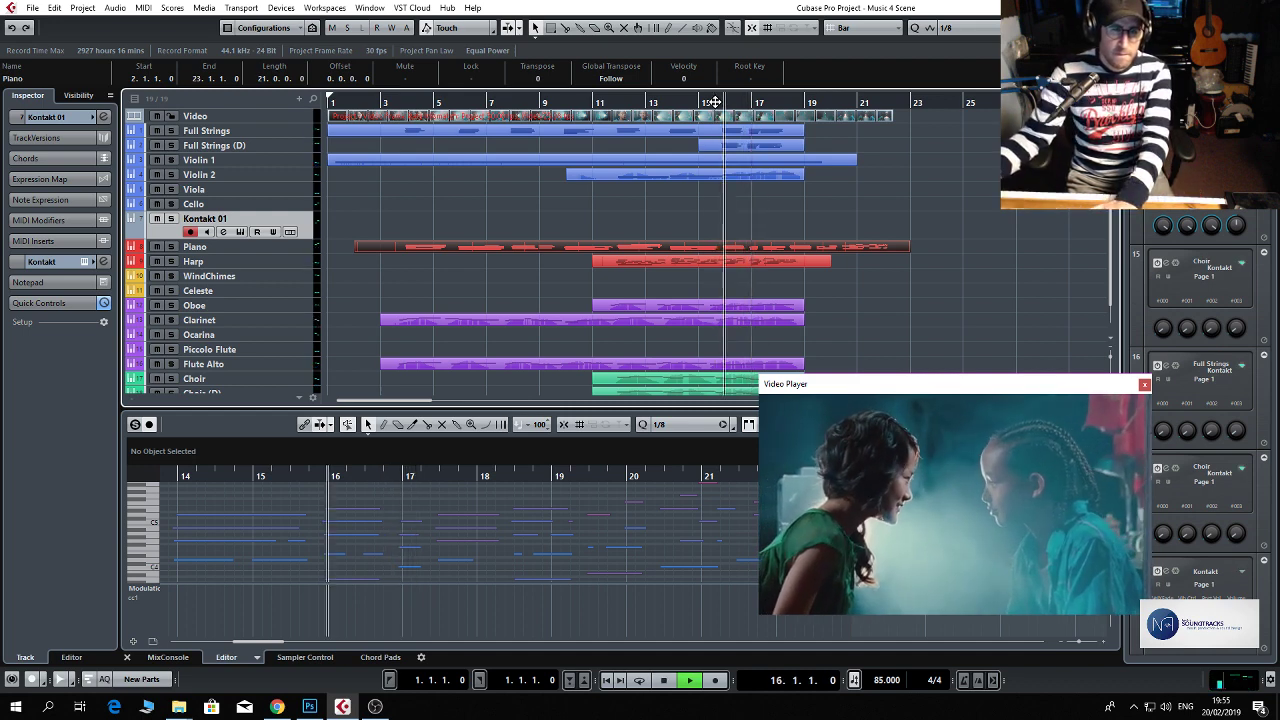
key("space")
key("space")
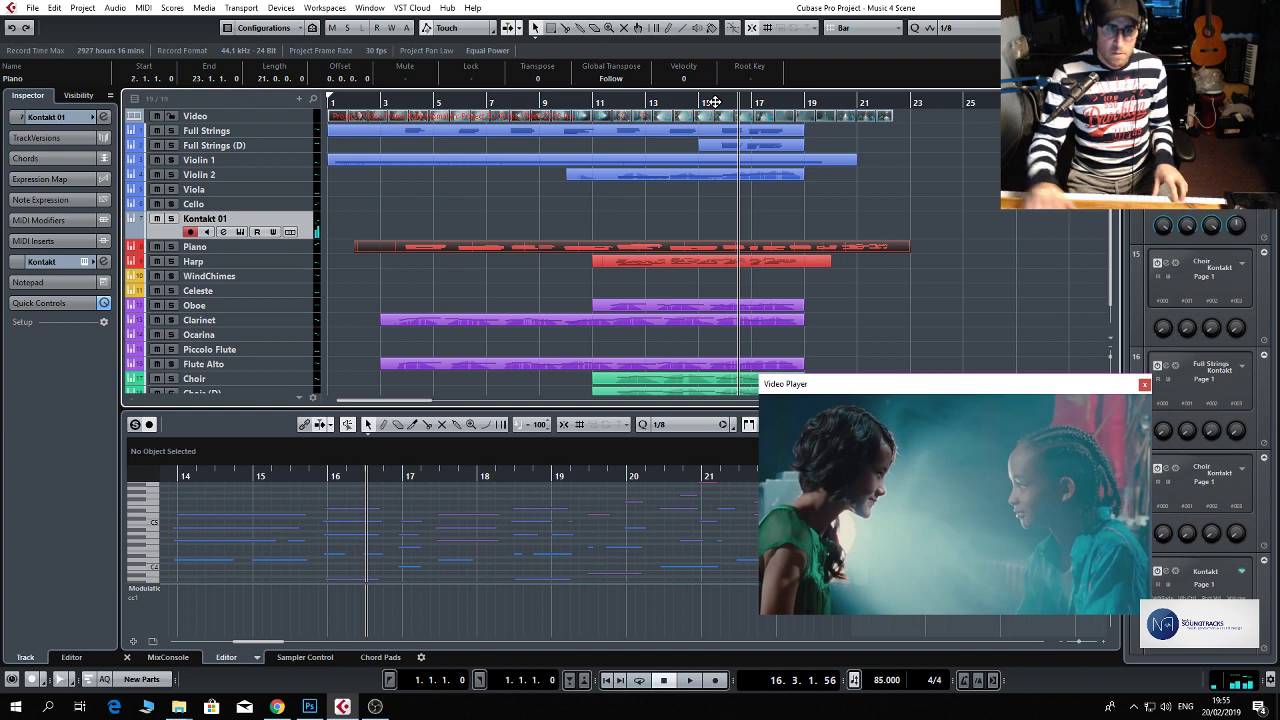
left_click(715, 102)
key("space")
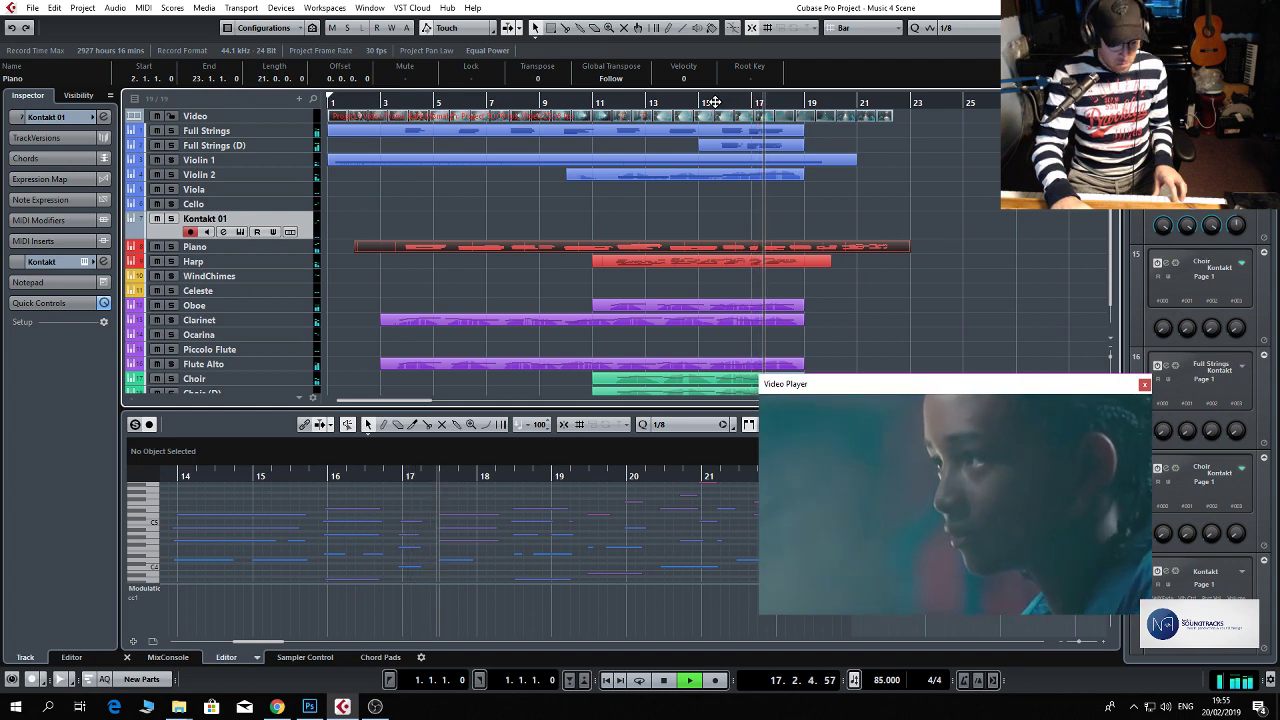
key("space")
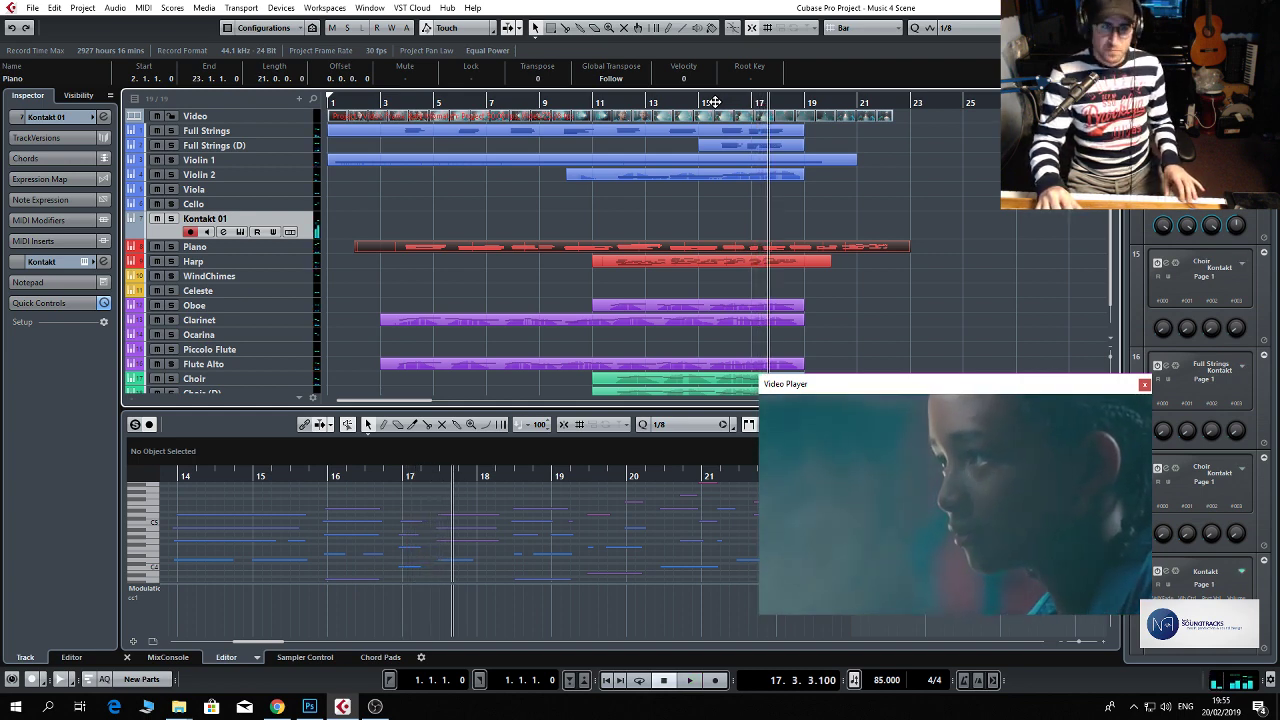
Try recording a bass take on the Kontakt 01 track from bar 15 to the end of bar 18.
left_click(720, 102)
left_click(702, 102)
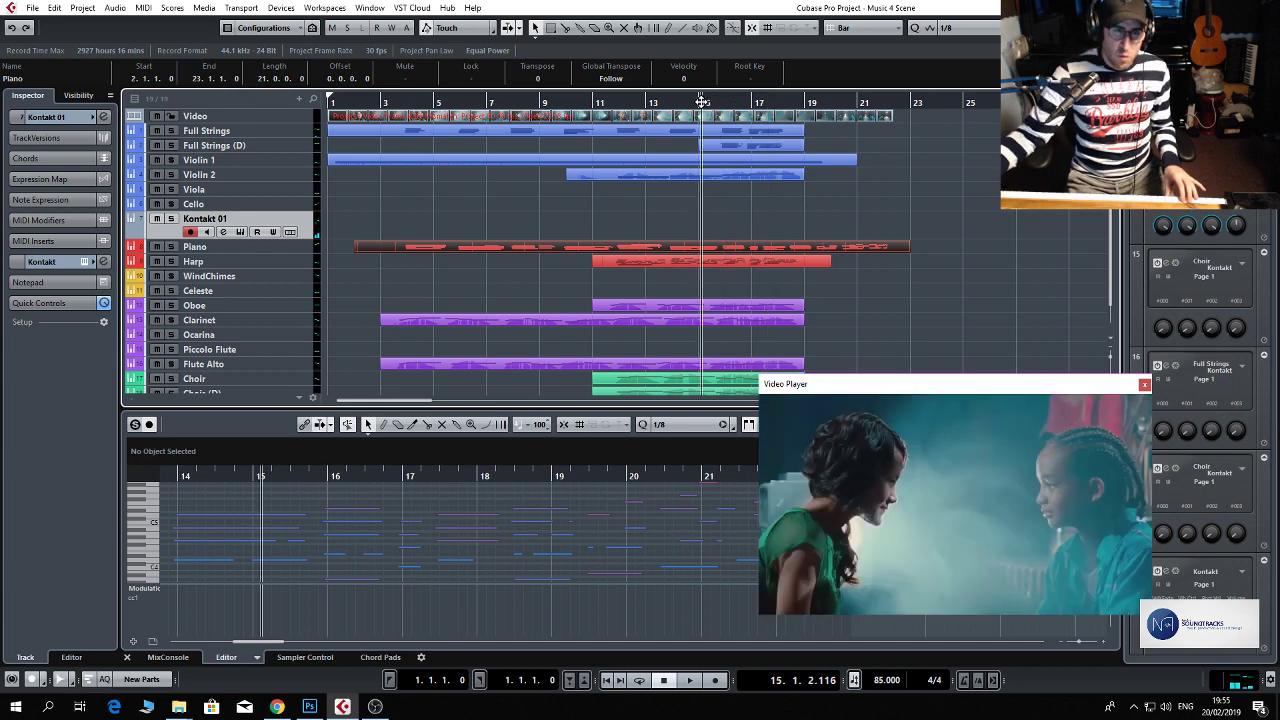
key("KP_Multiply")
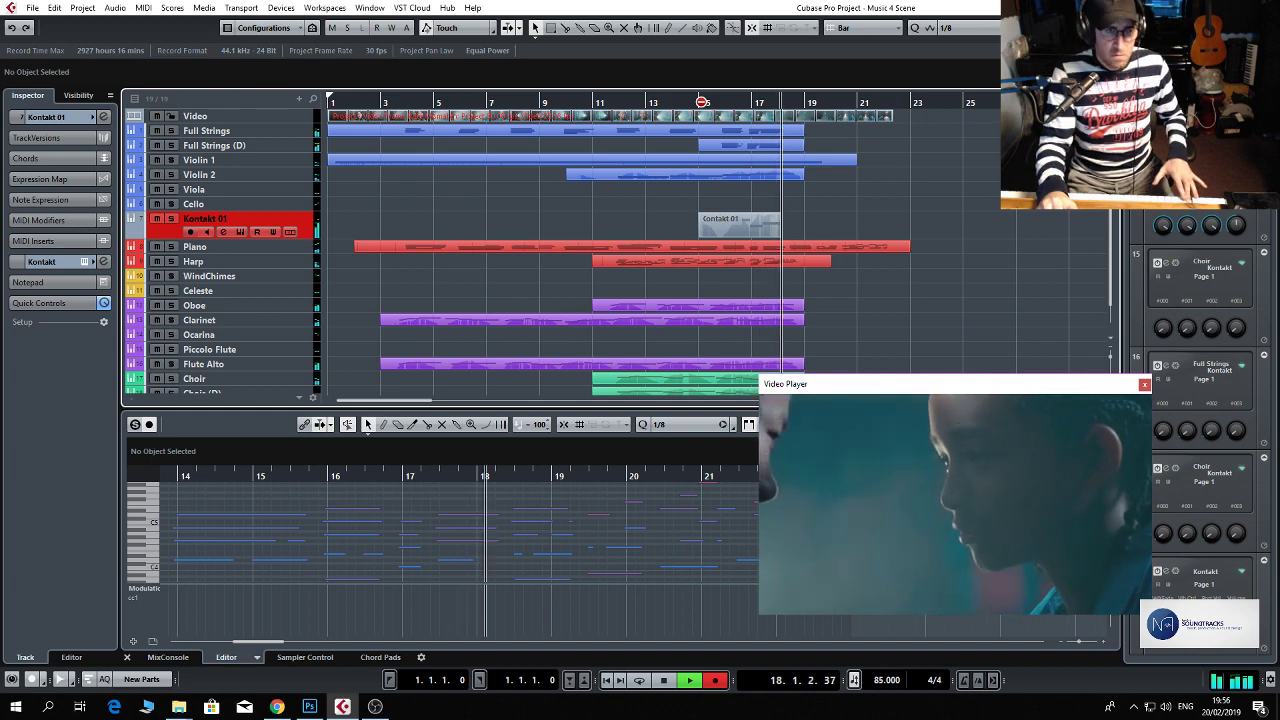
key("space")
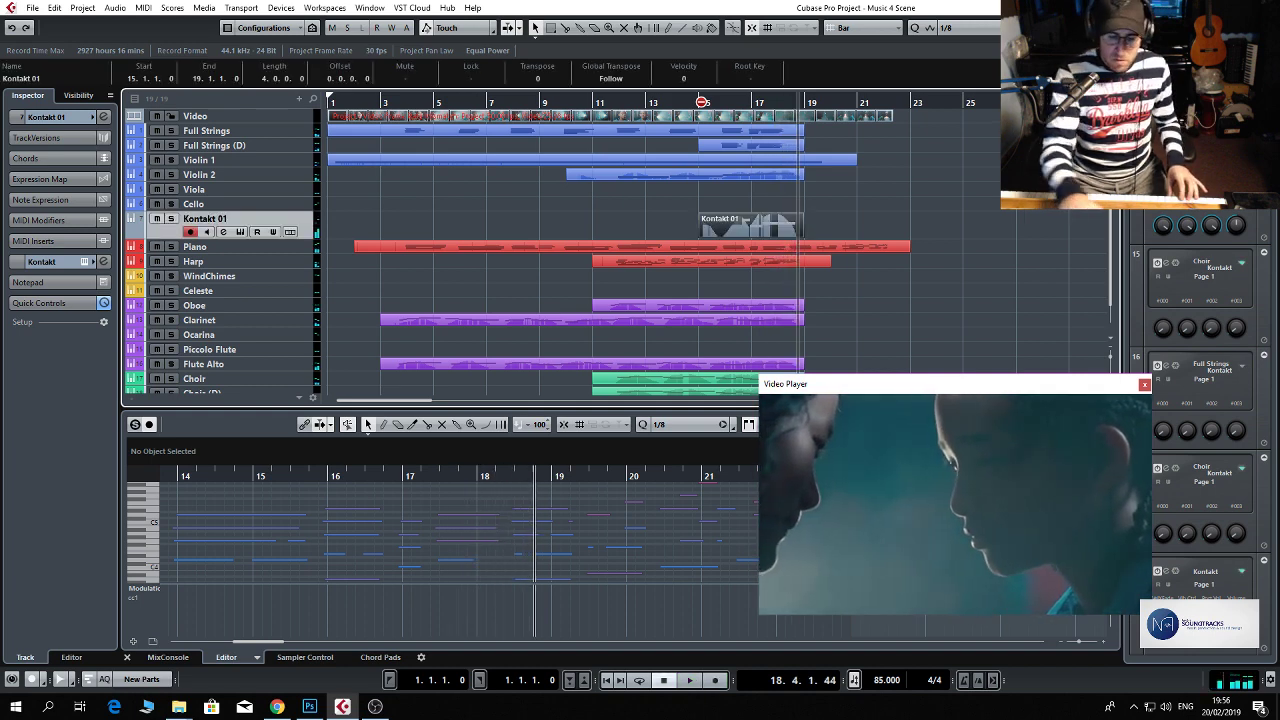
Record a new bass take on the Kontakt 01 track from bar 15 through bar 18, and play it back from bar 16.
left_click(703, 102)
key("KP_Multiply")
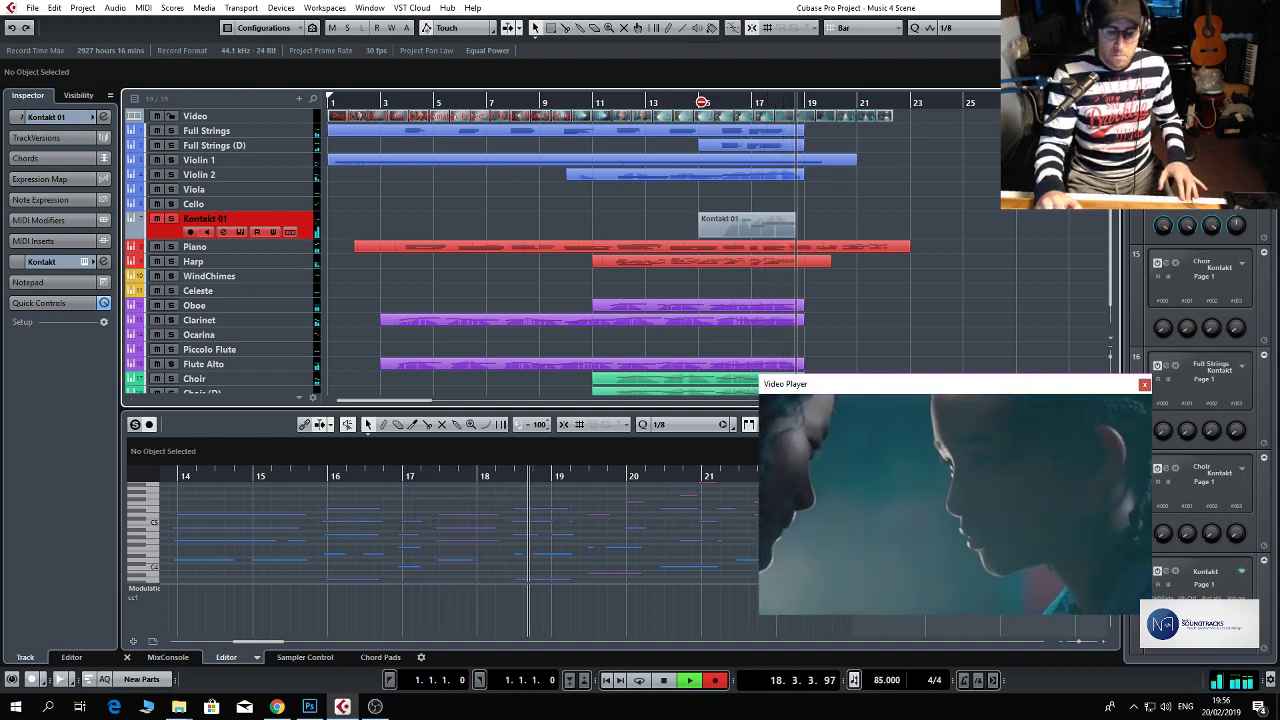
key("space")
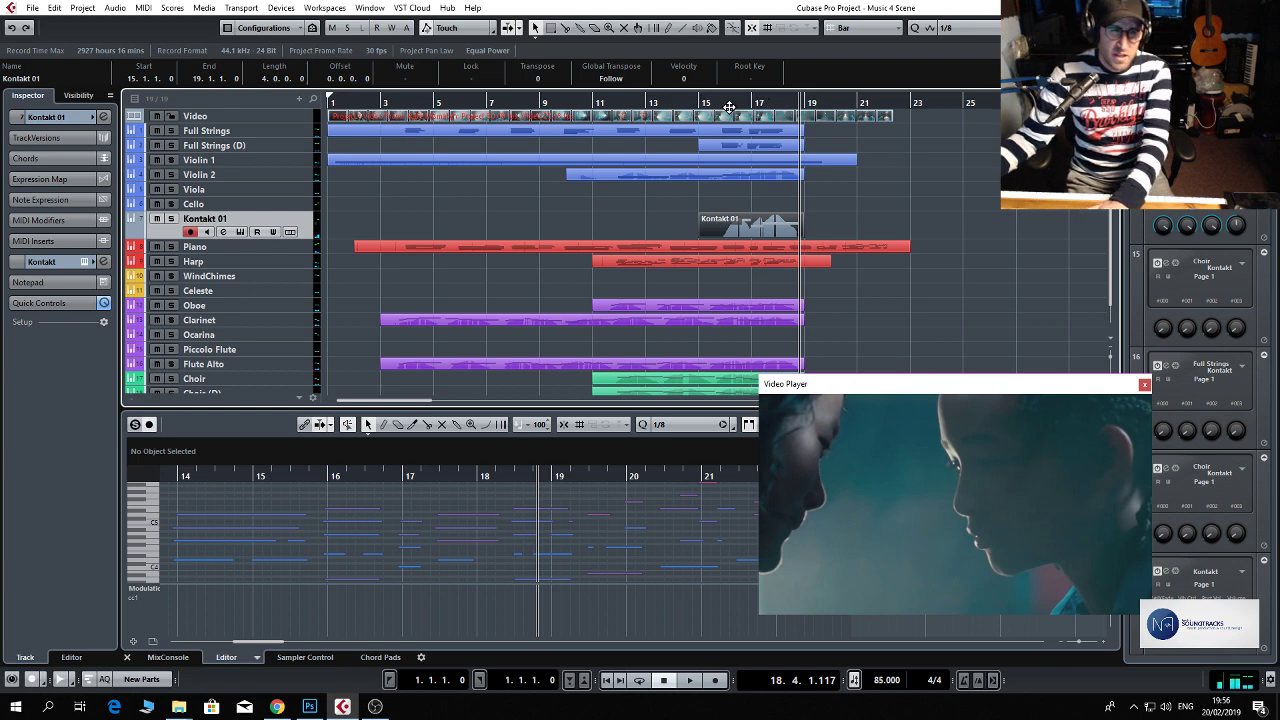
left_click(730, 102)
key("space")
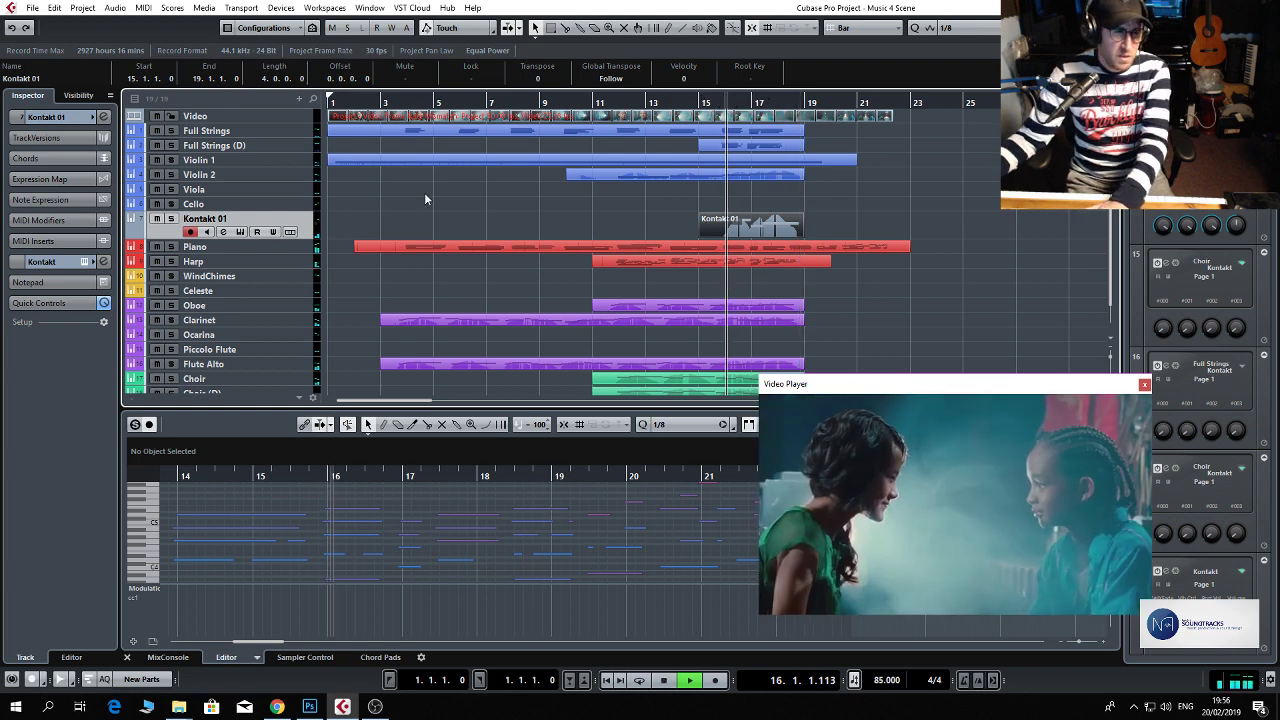
key("space")
Rename the Kontakt 01 track as BASSES and pan its channel to R91.
double_click(218, 219)
type("BASSES")
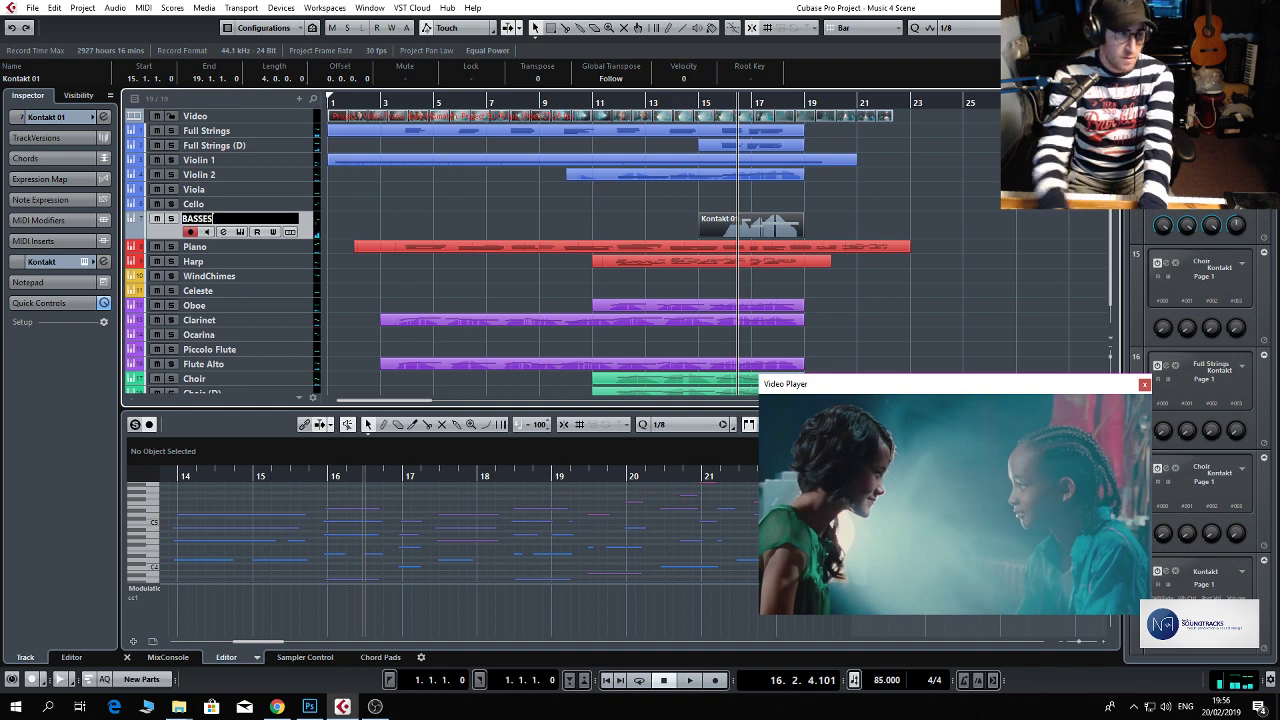
key("Return")
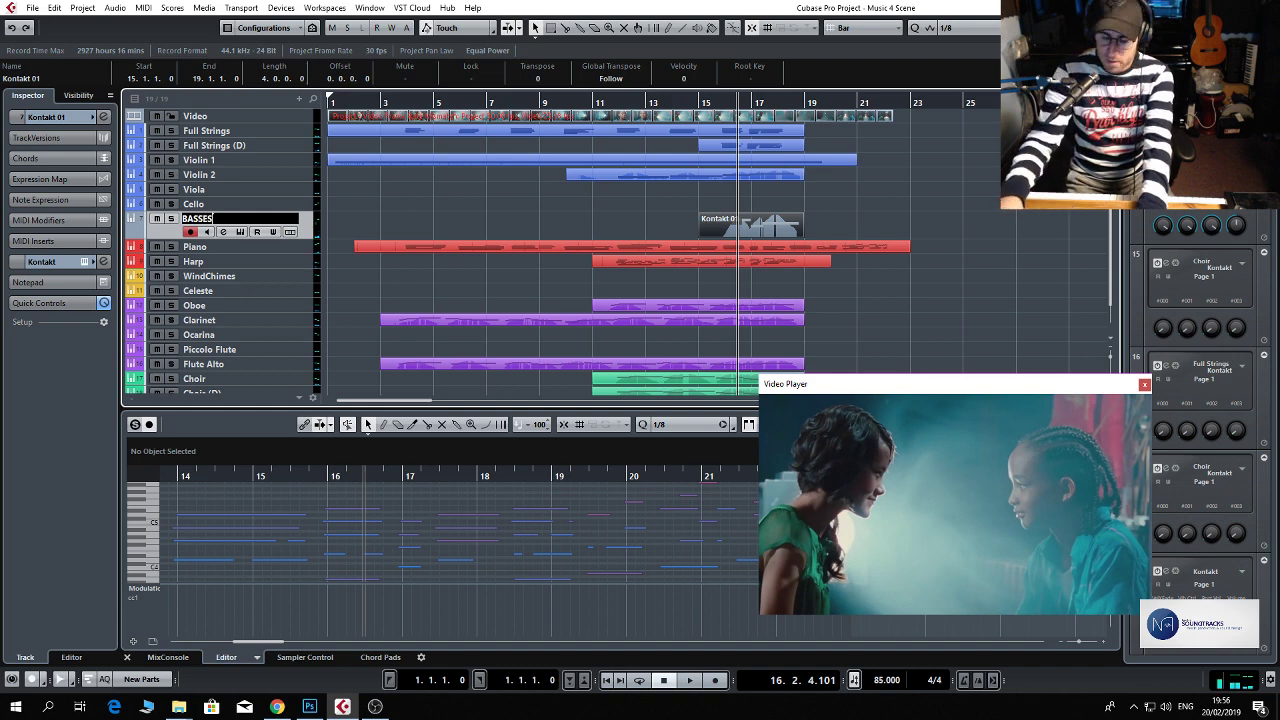
key("Return")
left_click(222, 231)
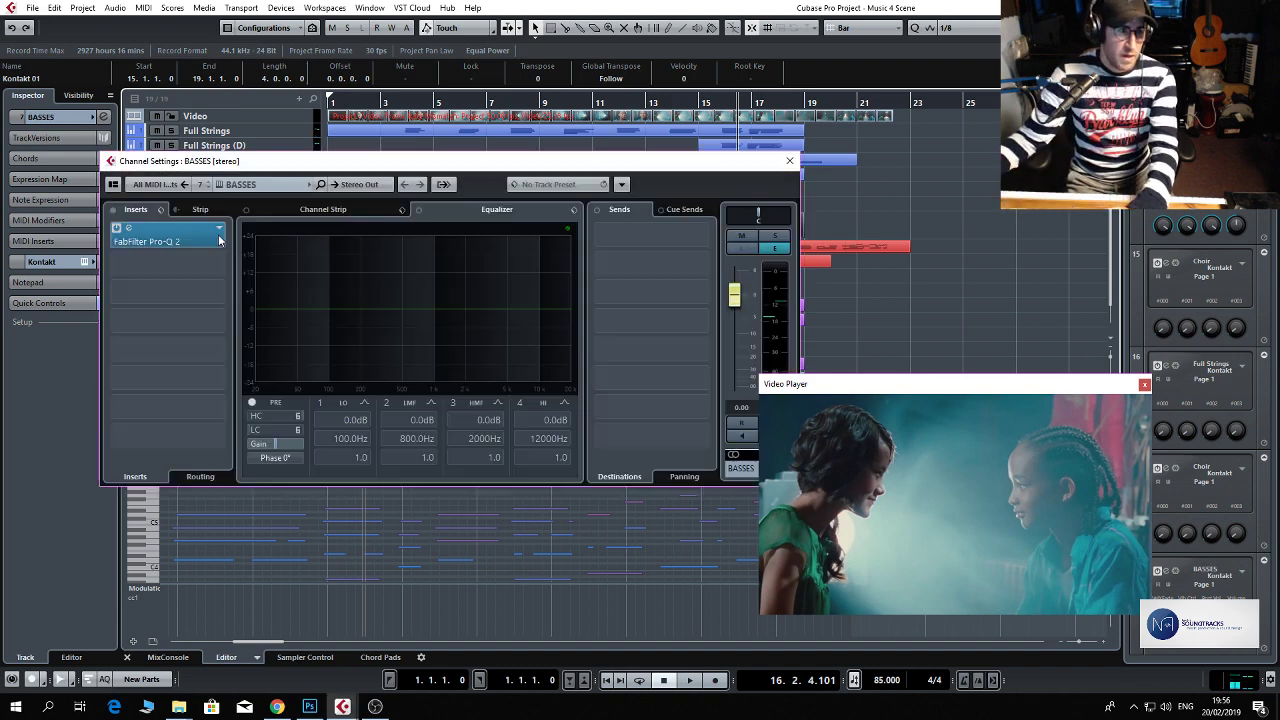
left_click_drag(760, 216, 791, 216)
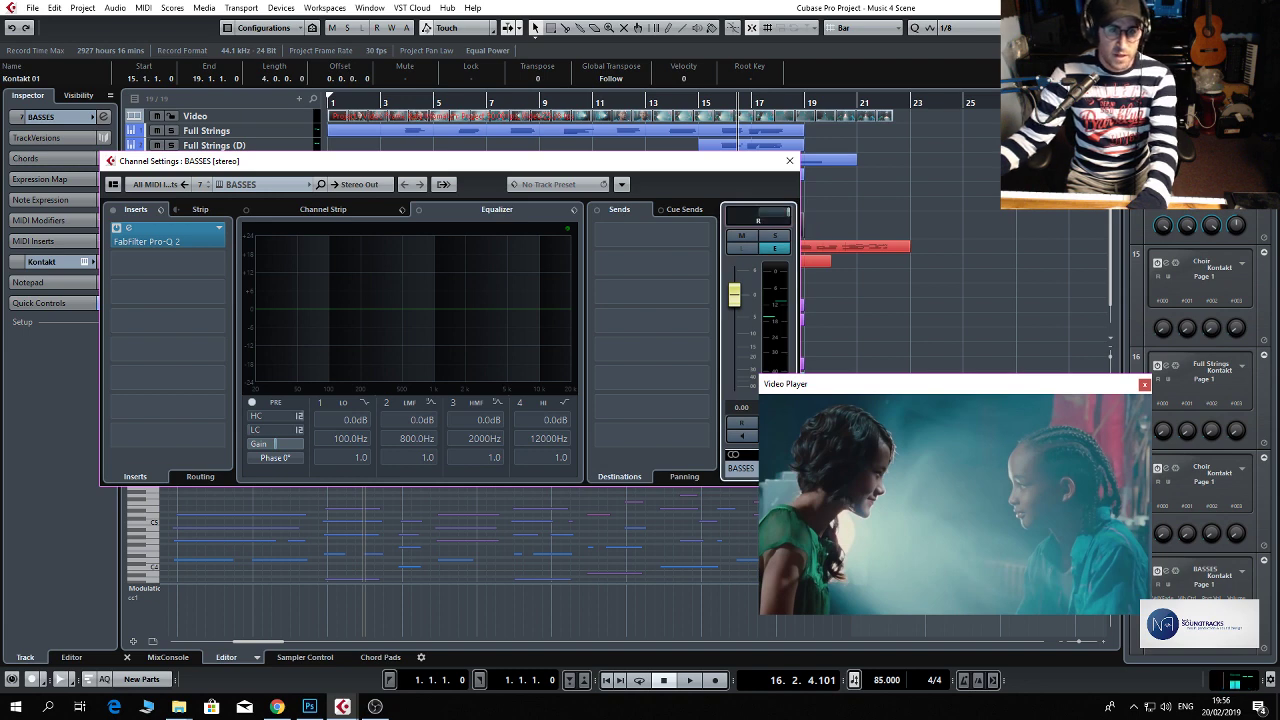
Add ValhallaVintageVerb as the second insert on the BASSES channel and set its mix to 32 %.
left_click(214, 262)
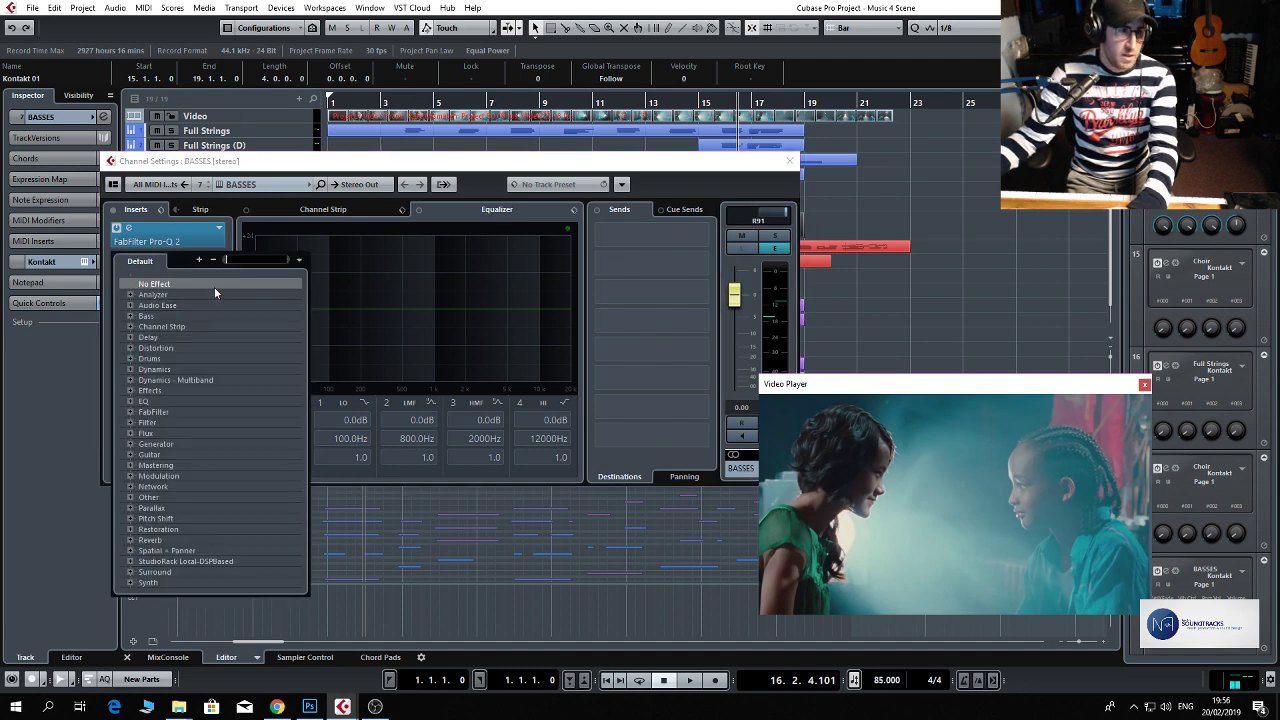
left_click(178, 527)
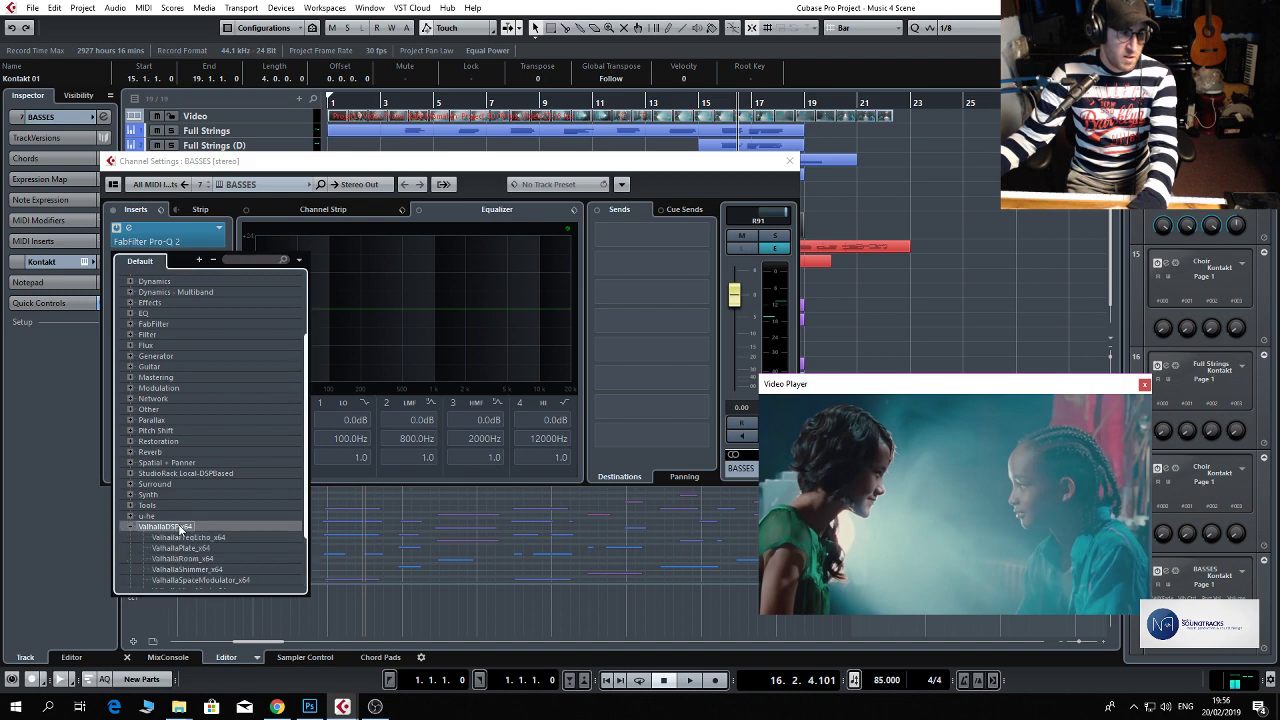
left_click(220, 530)
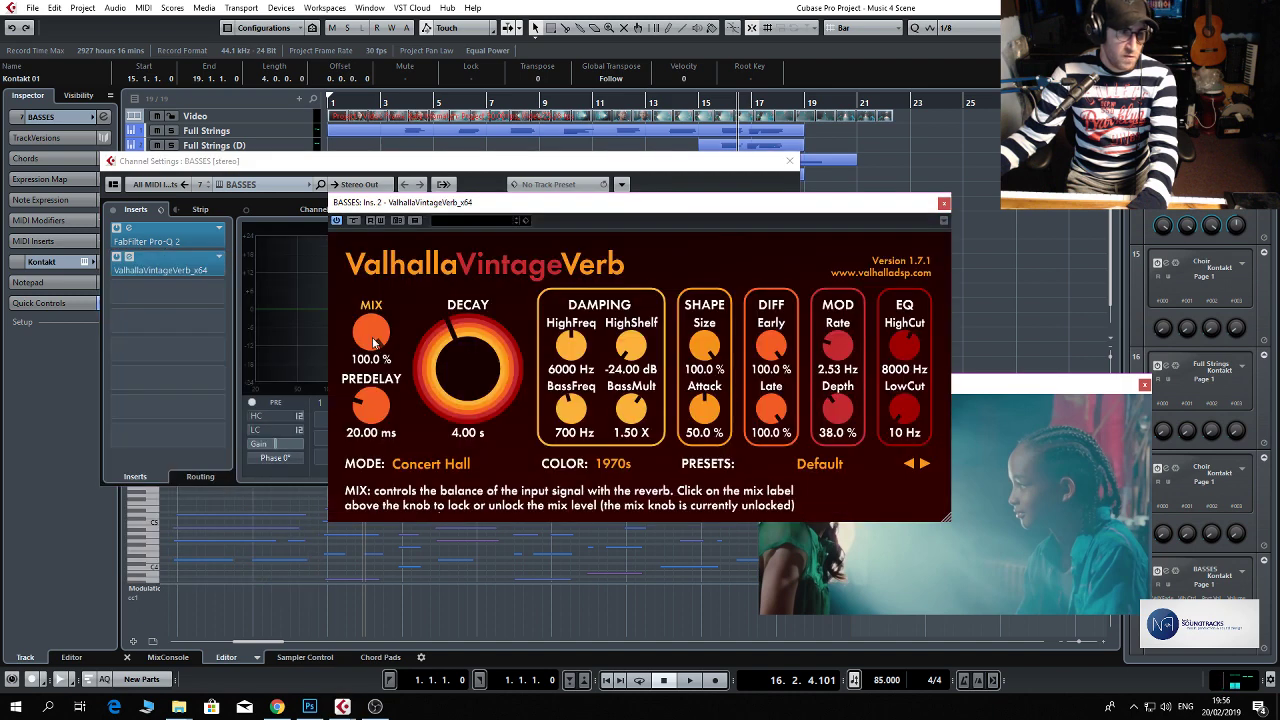
left_click_drag(371, 333, 398, 458)
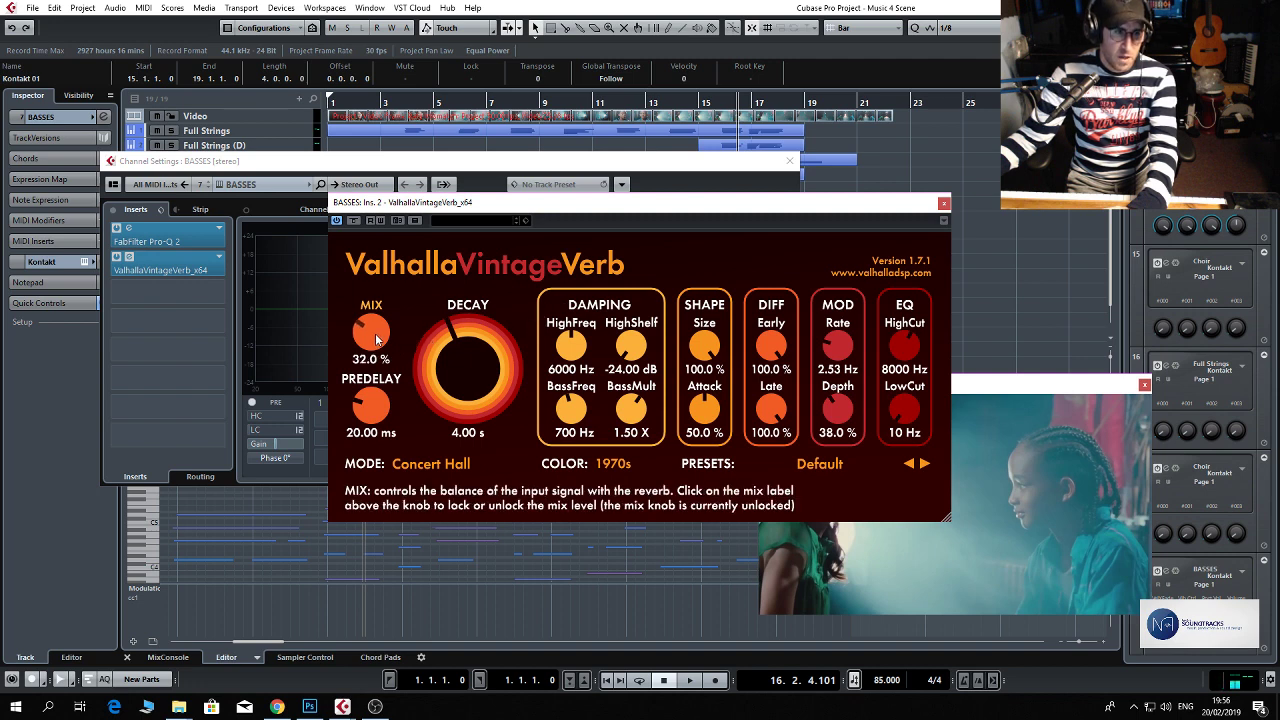
left_click(945, 204)
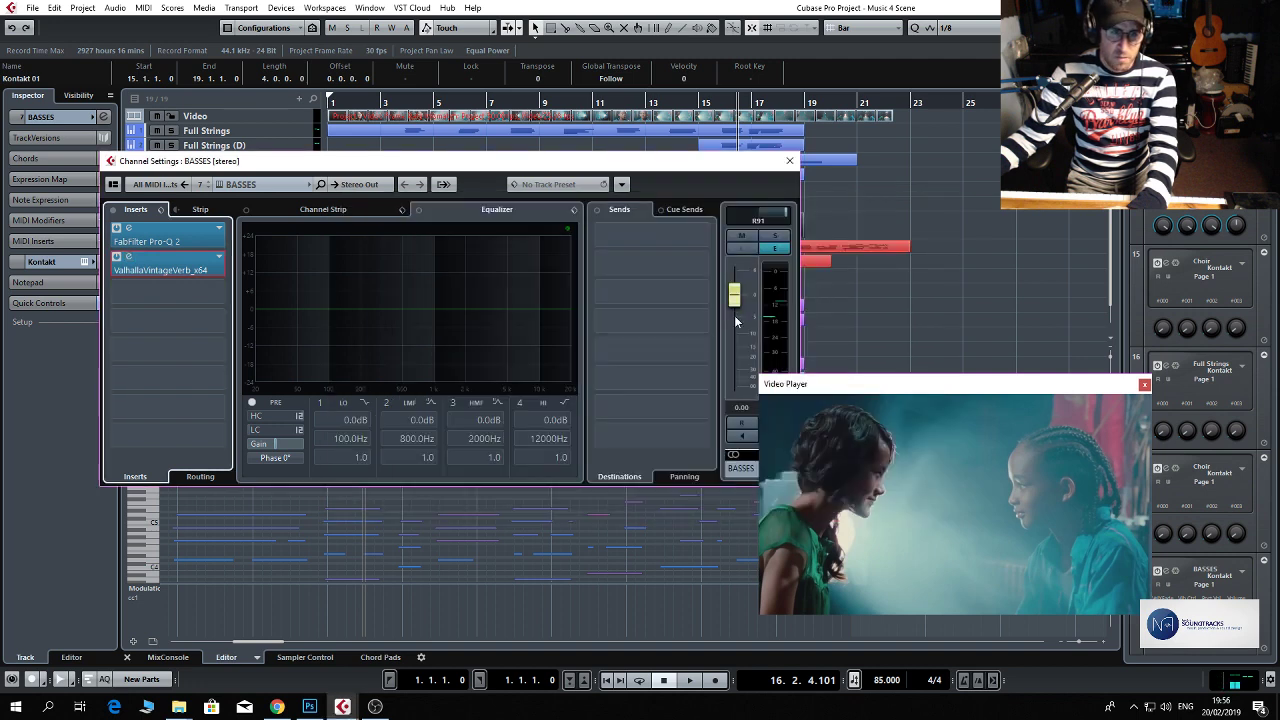
Lower the BASSES channel volume to -12.8 during playback from bar 16, and close the channel settings.
left_click_drag(736, 298, 738, 325)
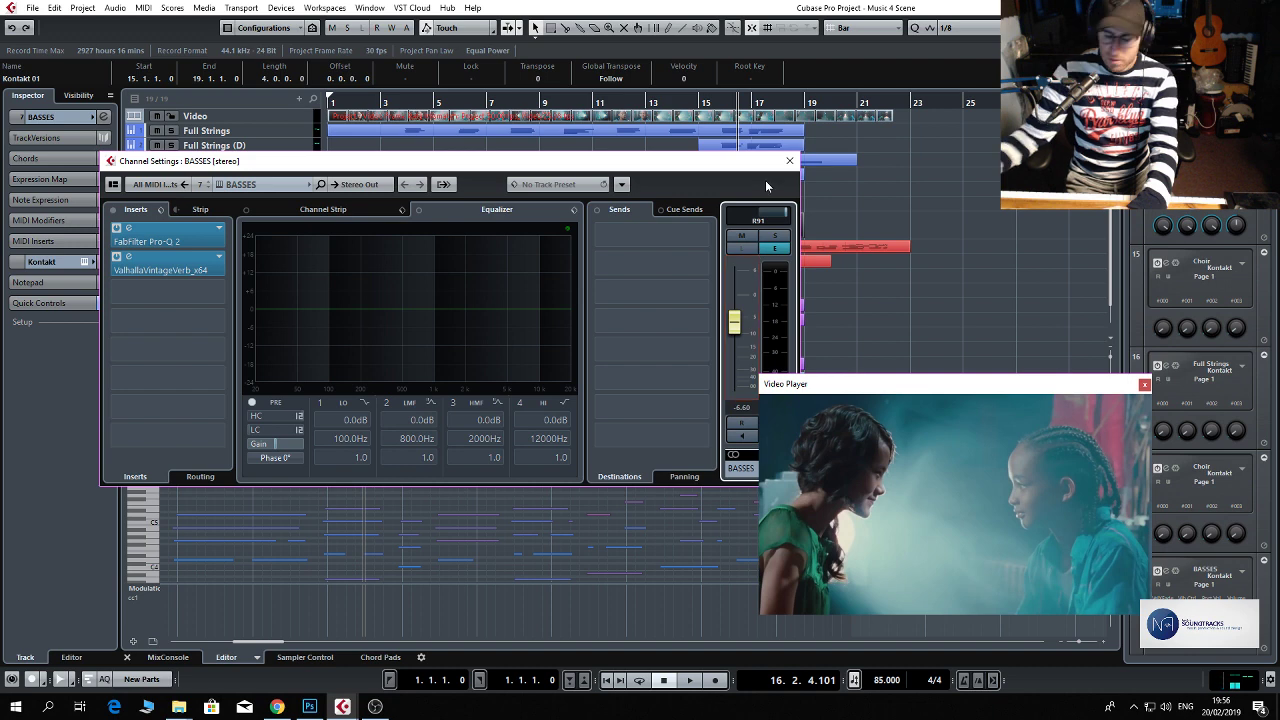
key("space")
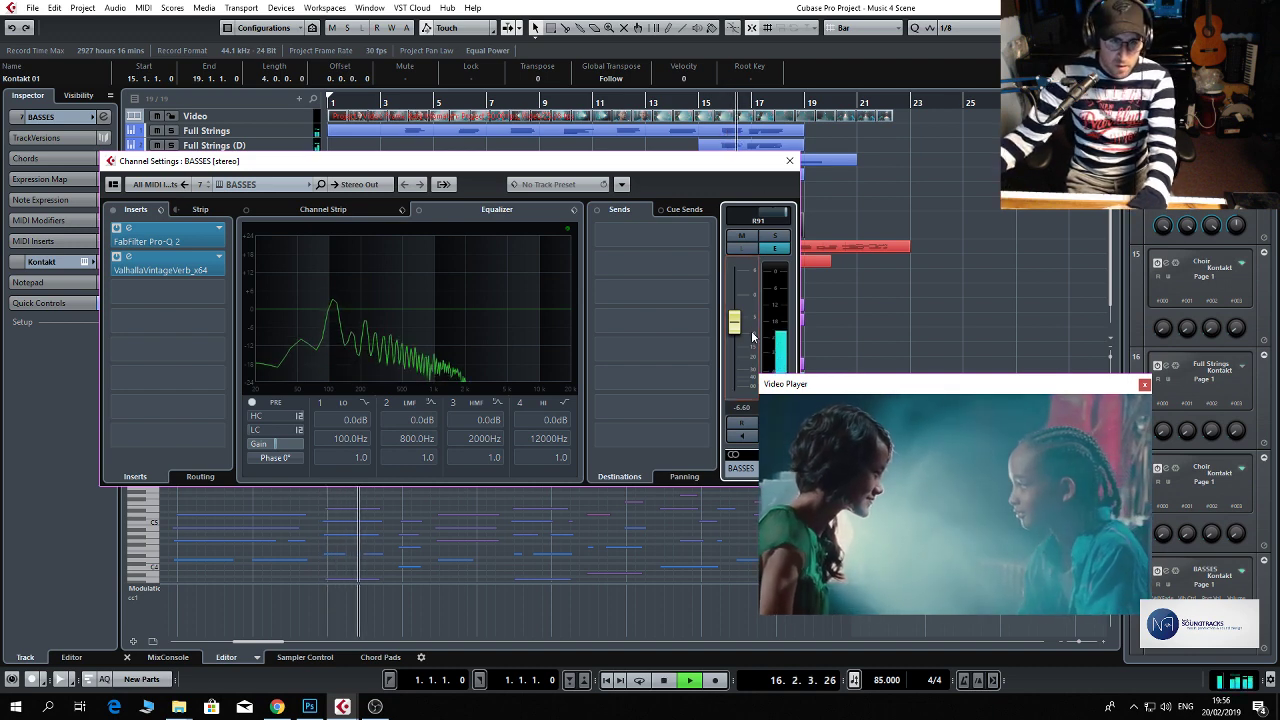
left_click_drag(752, 333, 747, 355)
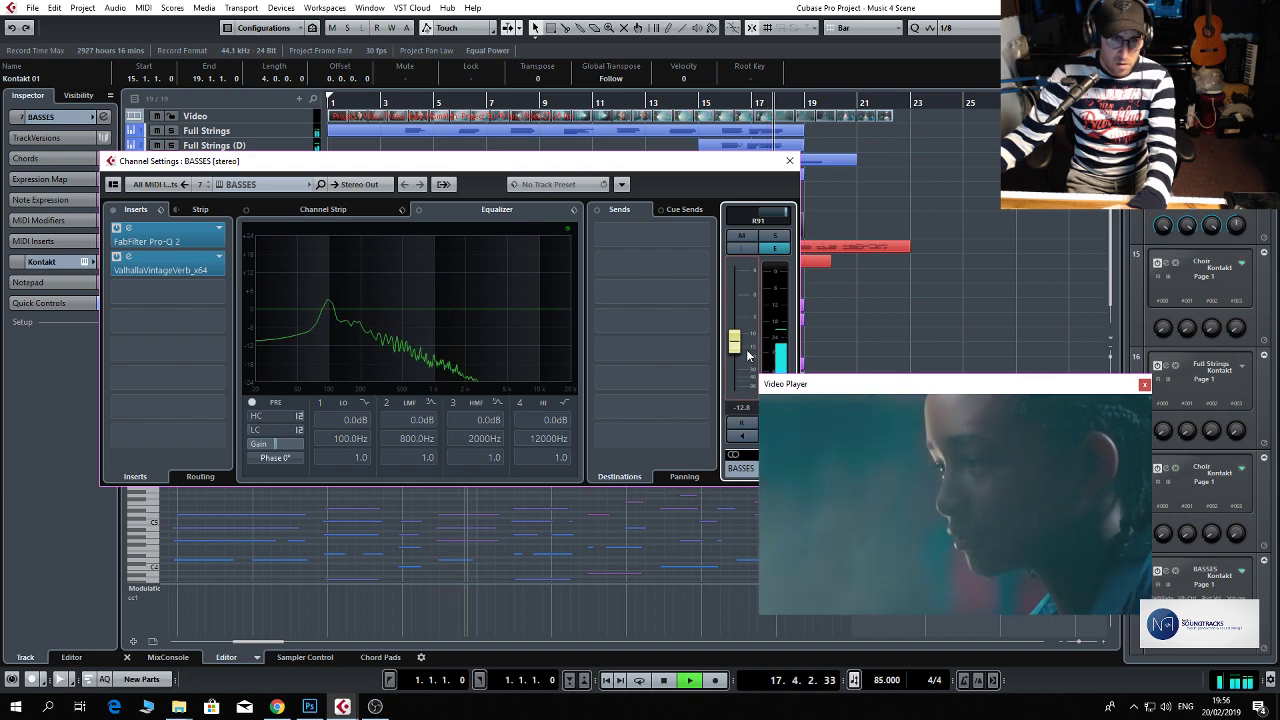
left_click(789, 160)
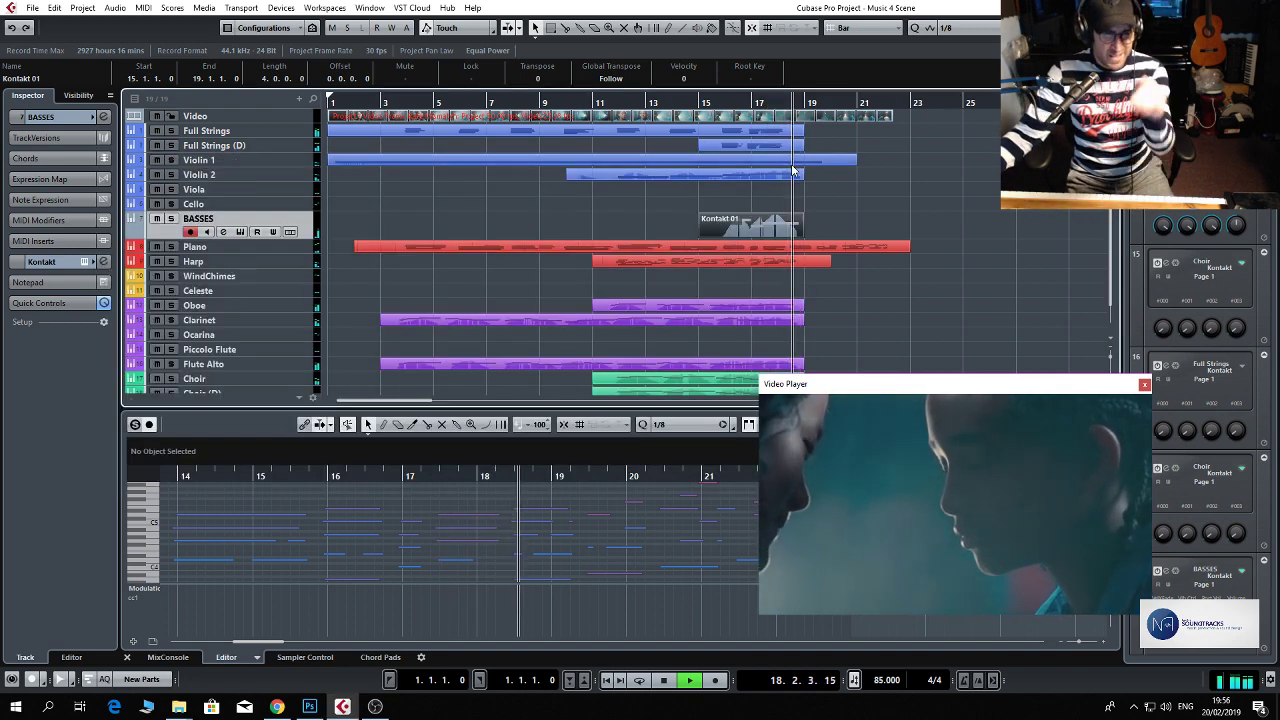
key("space")
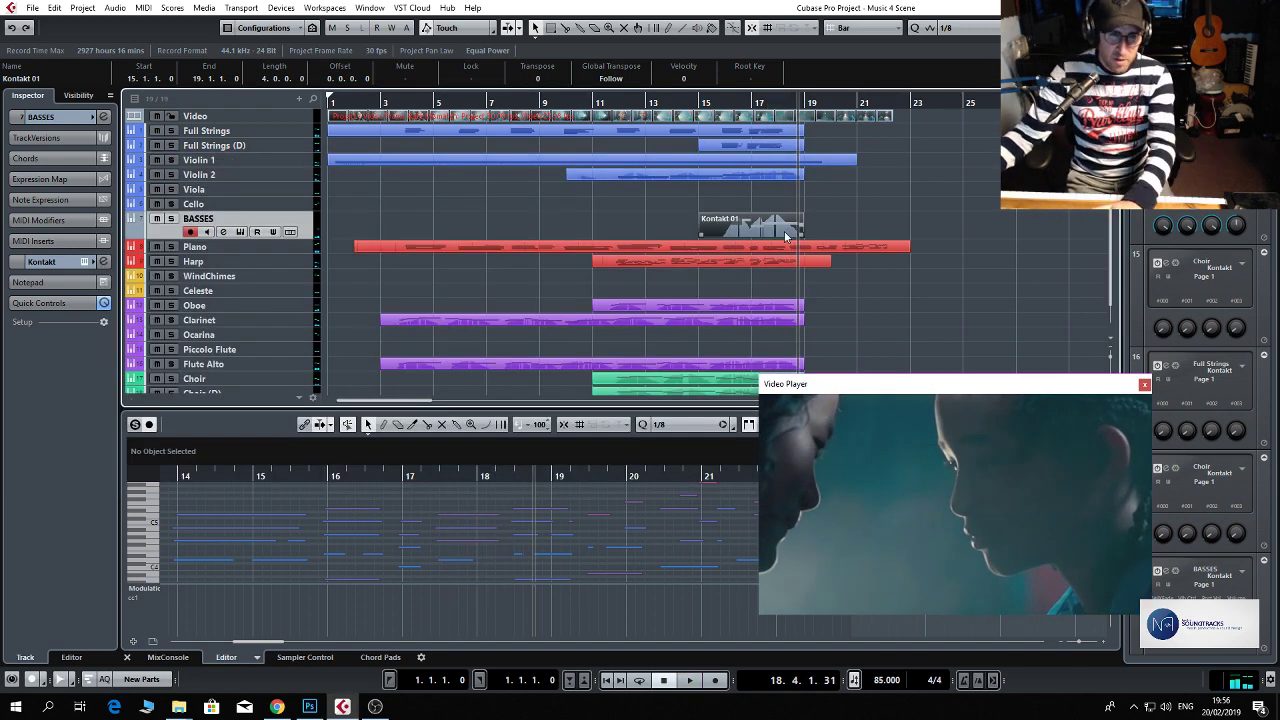
Open the recorded BASSES part in the editor and review its notes and modulation curve between bars 16 and 18.
double_click(785, 236)
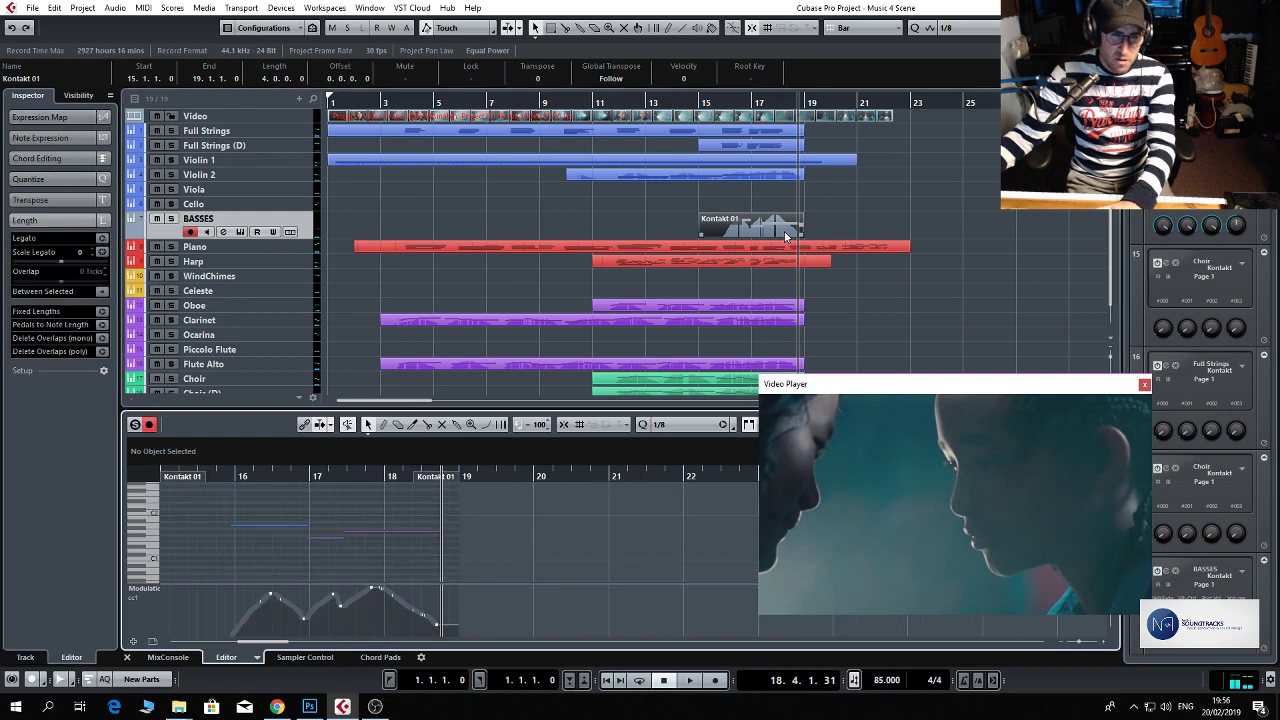
mouse_move(360, 477)
left_mouse_down()
mouse_move(366, 499)
mouse_move(366, 481)
left_mouse_up()
left_click(367, 481)
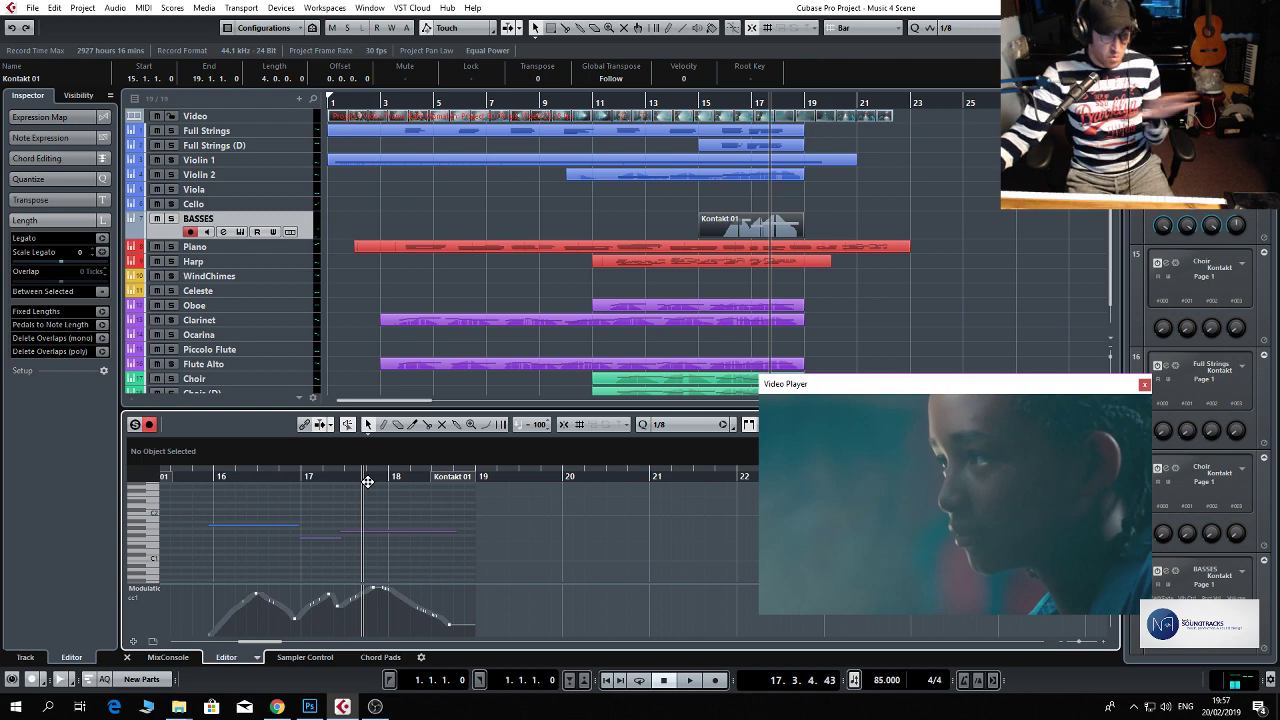
left_click_drag(367, 481, 205, 481)
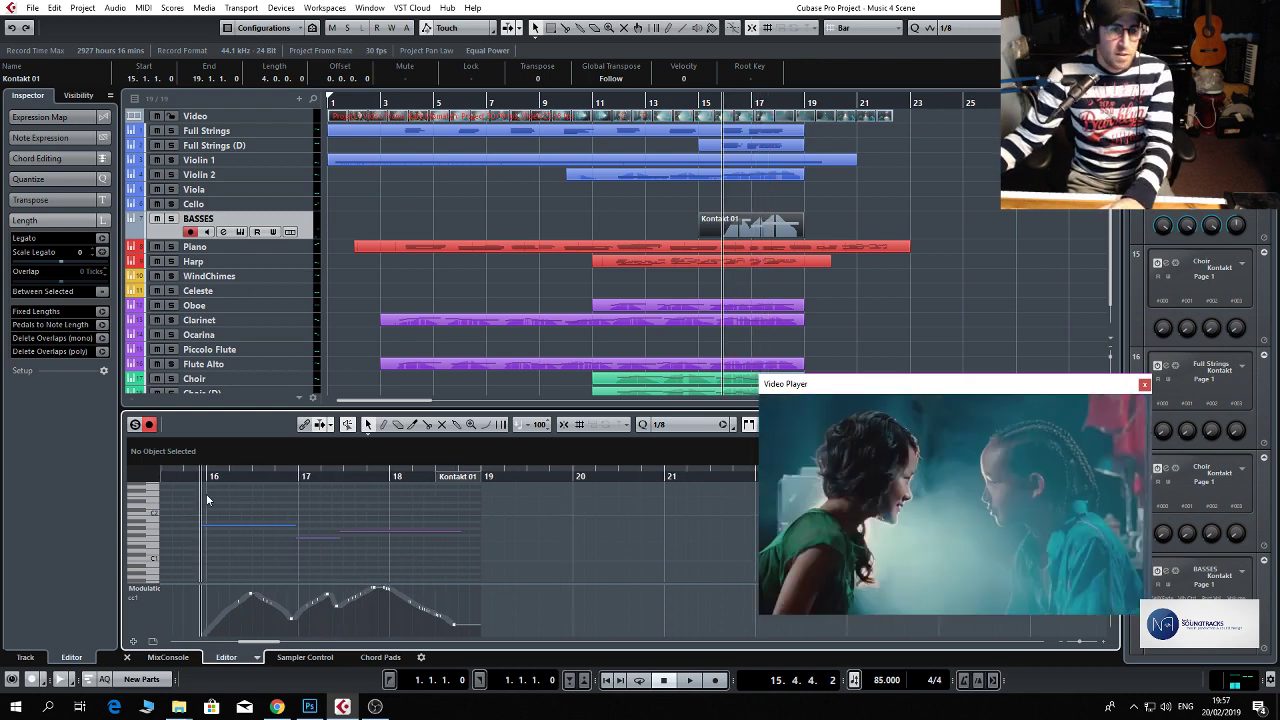
Check the scene at bar 11, play it from bar 2, and briefly switch the video to full screen.
left_click(613, 108)
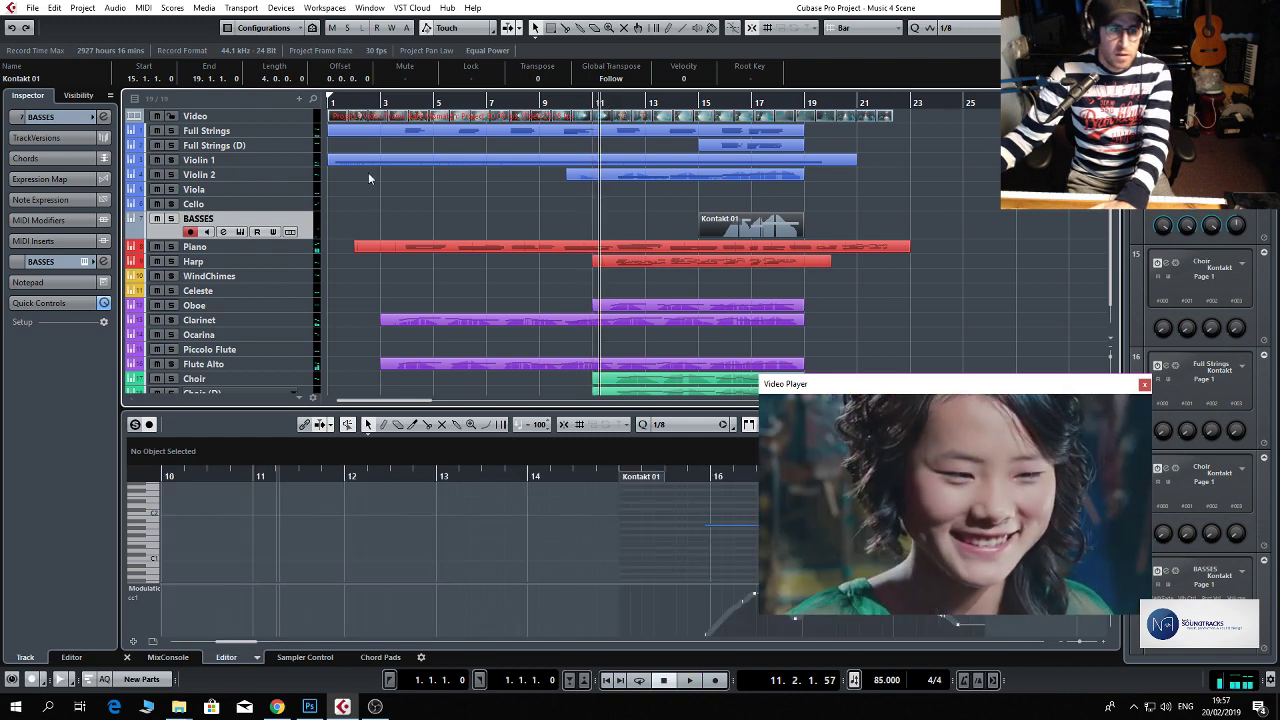
left_click(362, 102)
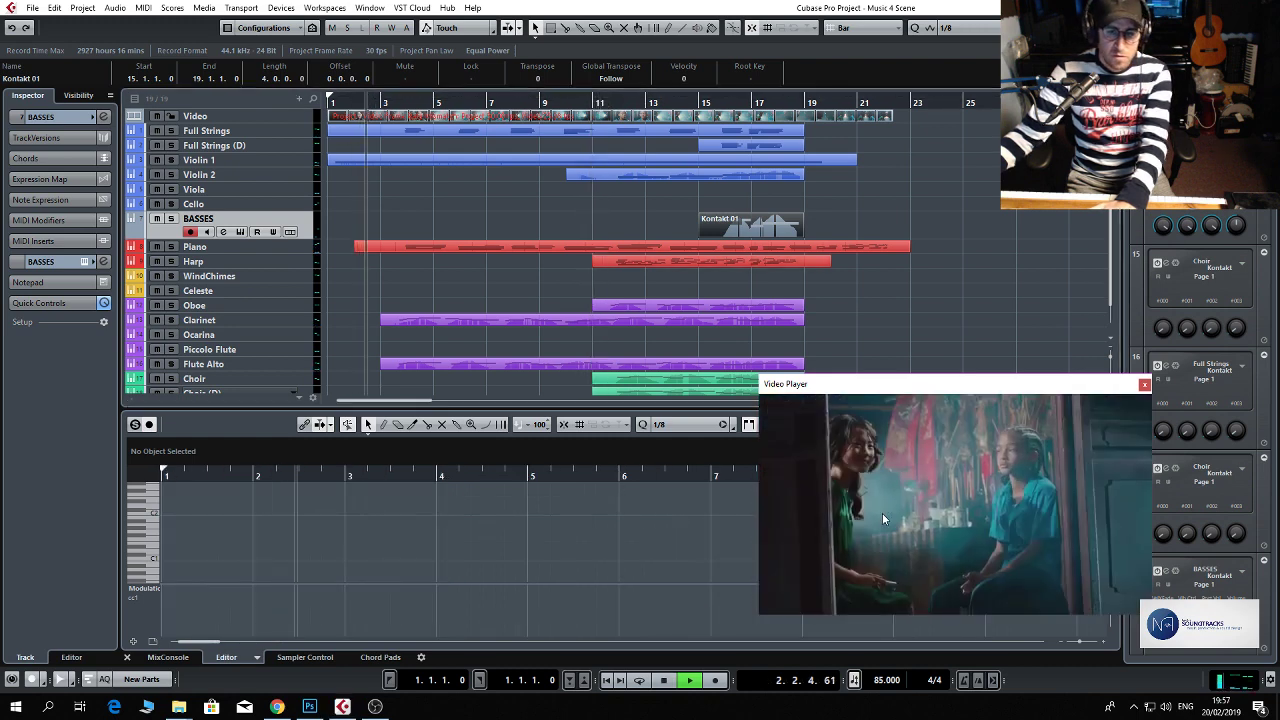
double_click(882, 513)
double_click(785, 487)
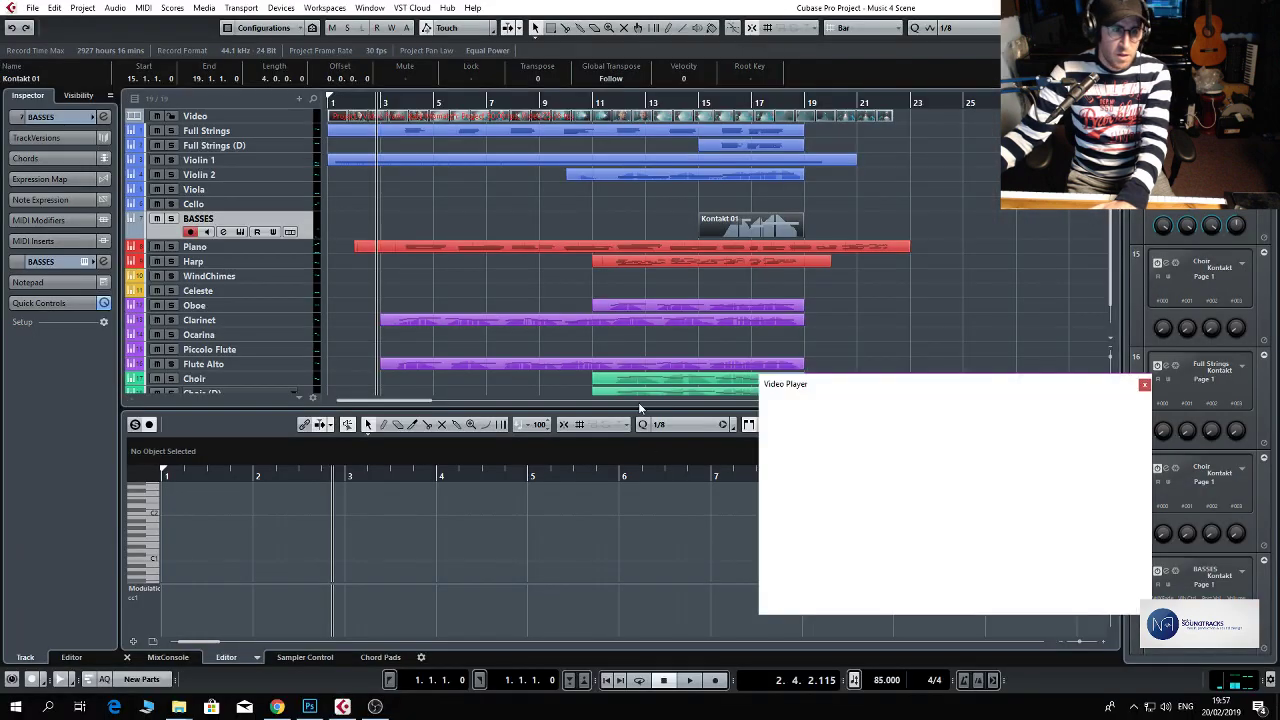
Shorten the Violin 1 part to end at bar 14 and open it in the editor.
left_click(760, 160)
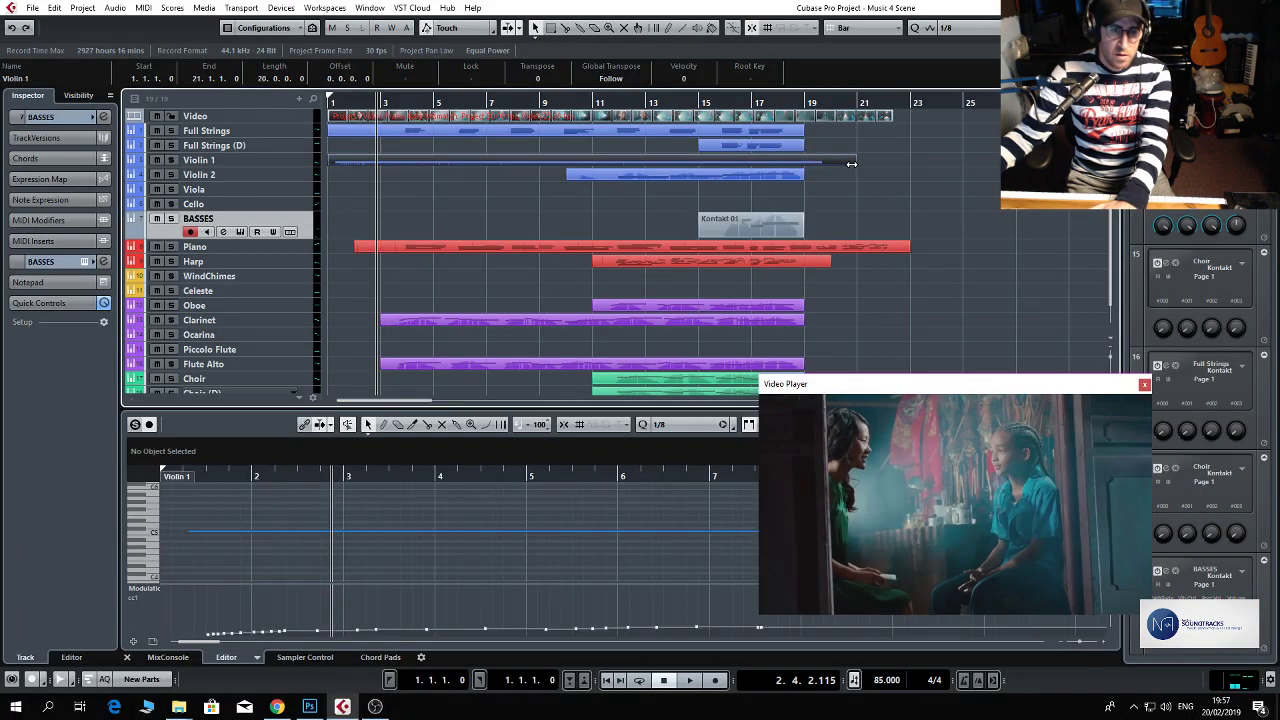
left_click_drag(851, 163, 661, 172)
double_click(439, 161)
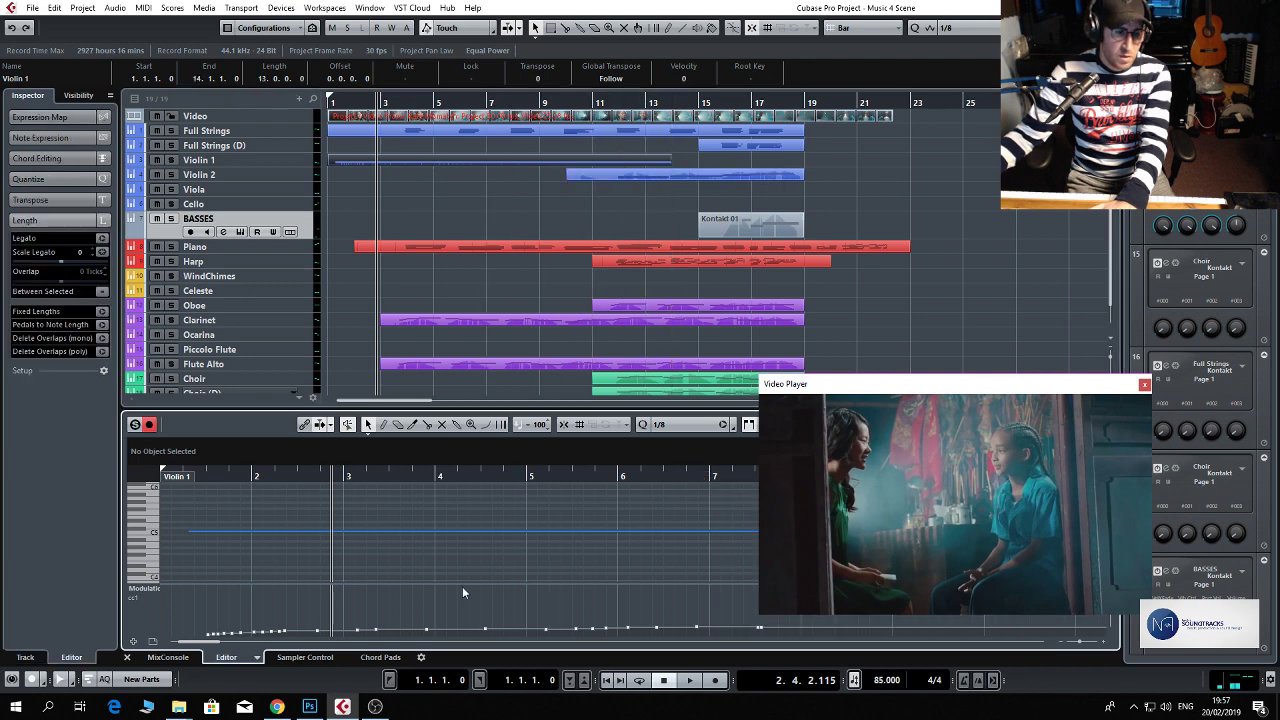
Redraw the Violin 1 modulation as a curved fade-out from about mid-bar 3 to the end of bar 6.
left_click_drag(488, 627, 598, 633)
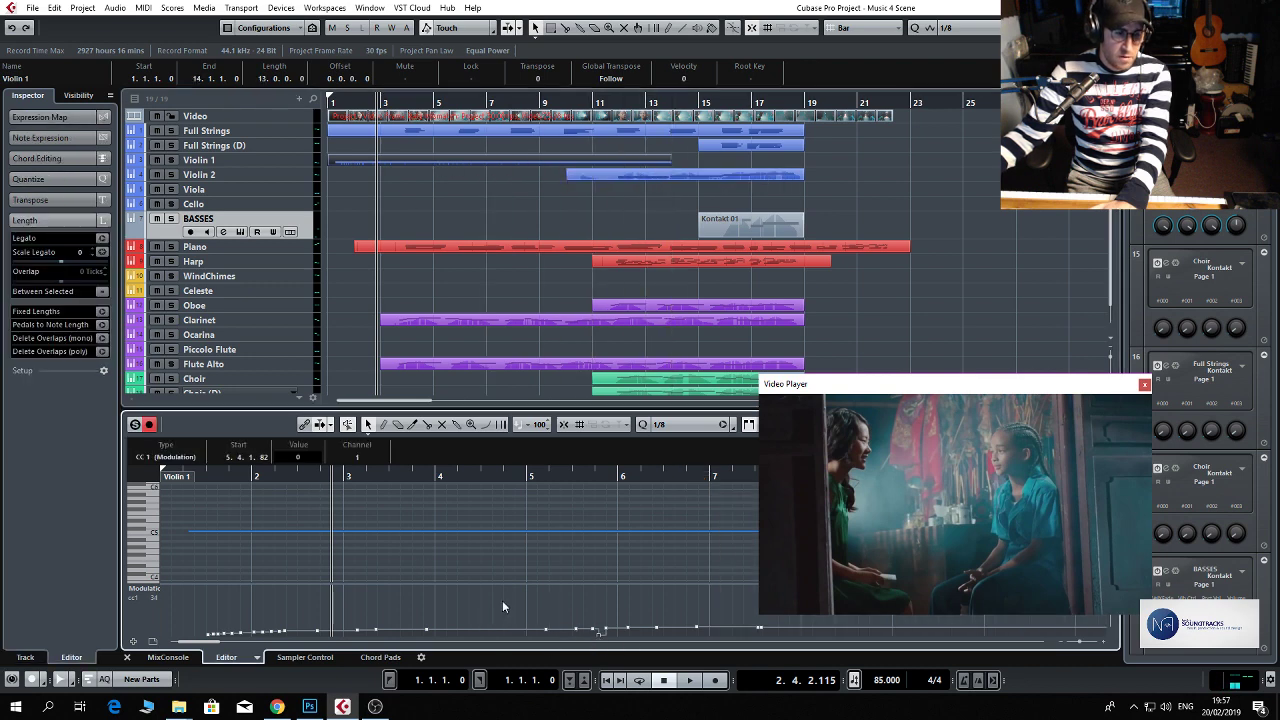
left_click(487, 425)
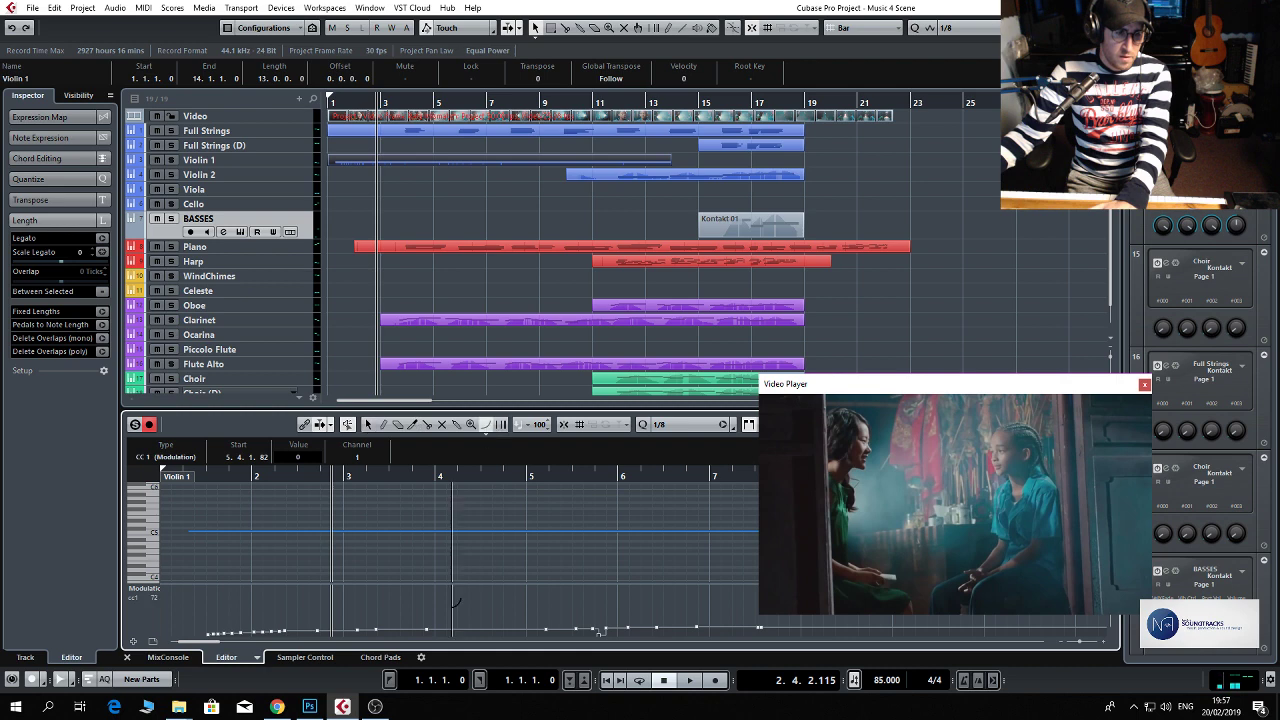
left_click_drag(393, 626, 696, 634)
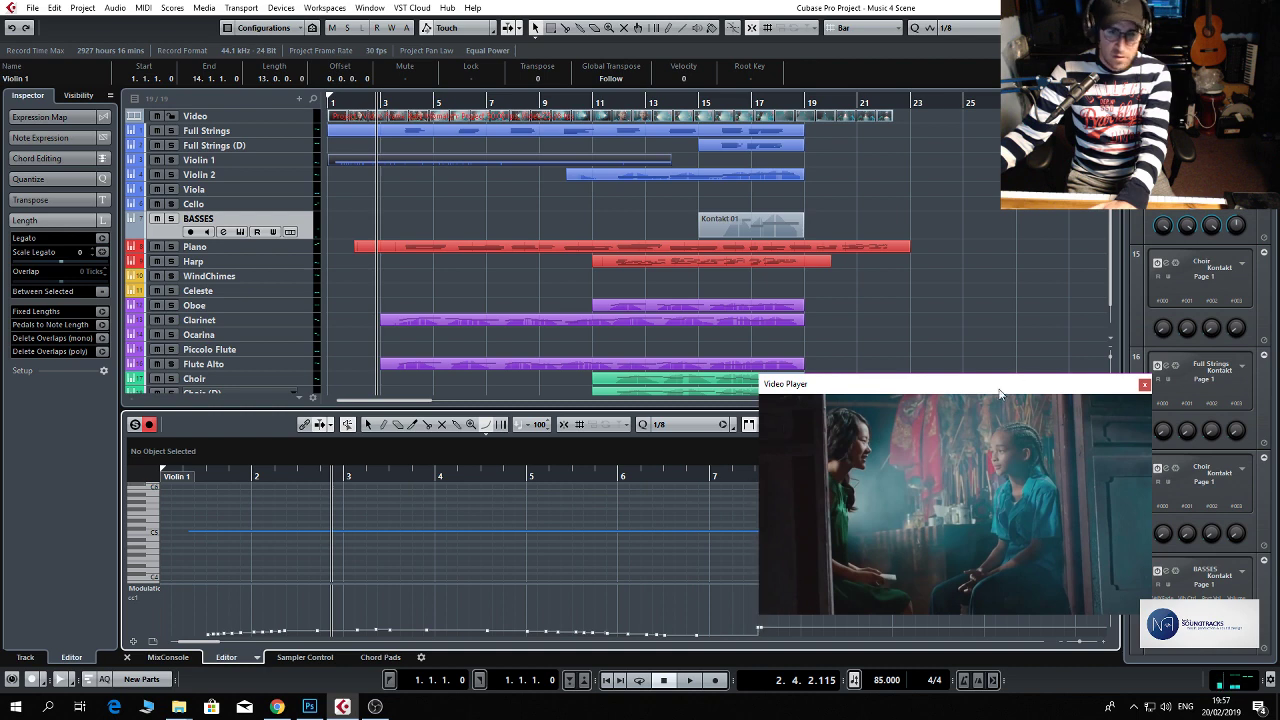
Close the video player and shorten the long C5 note in Violin 1 to end just before bar 7.
left_click(1140, 389)
key("g")
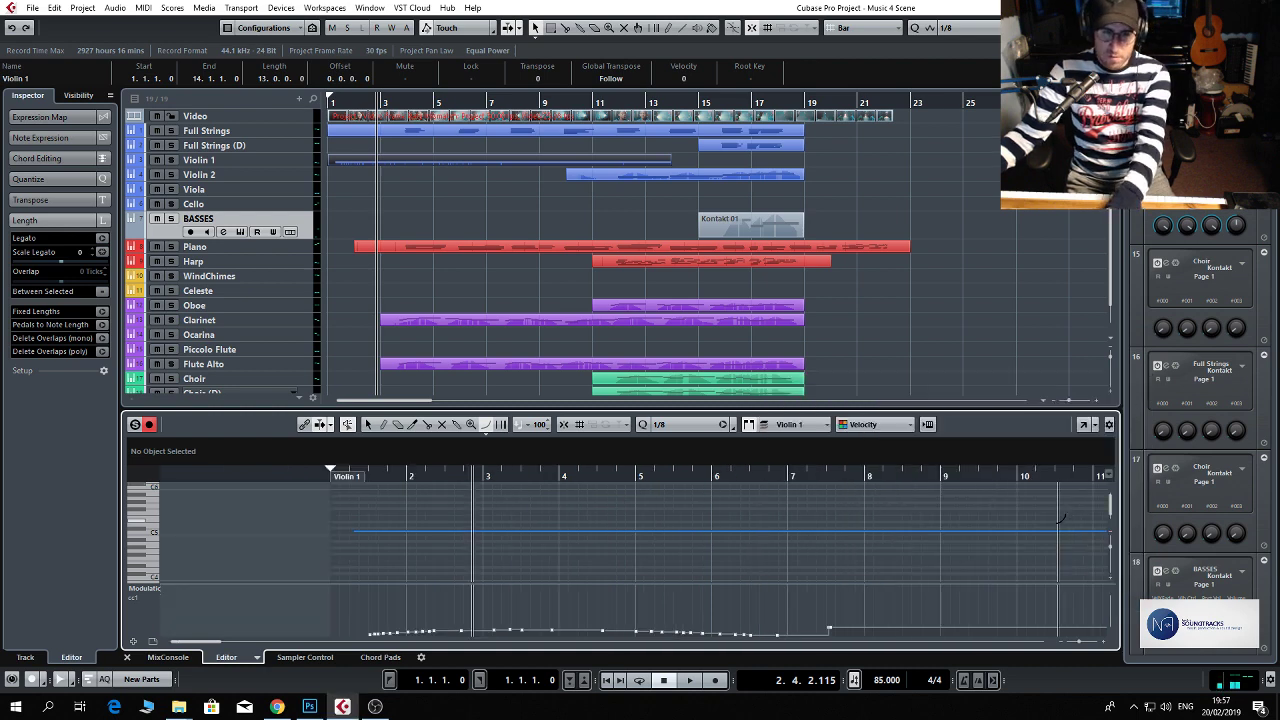
key("g")
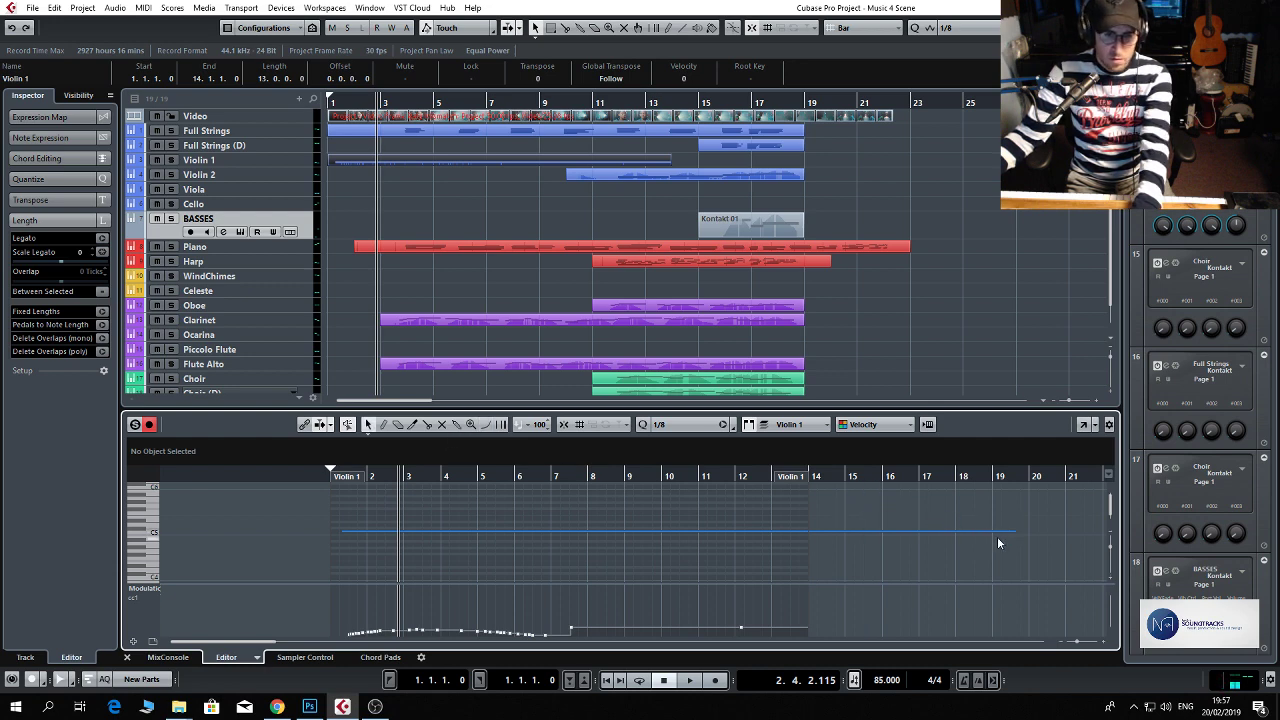
left_click_drag(1015, 533, 551, 533)
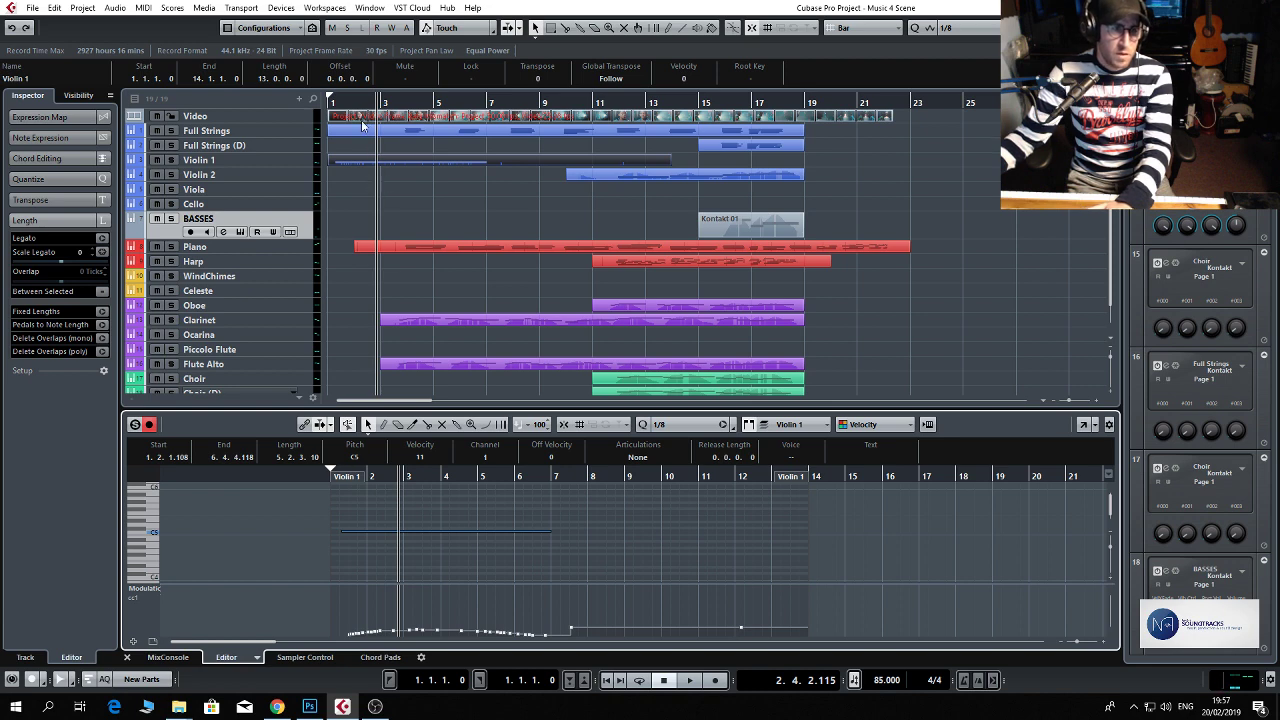
Play the score from bar 1 with the kiss2 video reopened in full screen, and stop around bar 21.
left_click_drag(354, 102, 273, 114)
key("space")
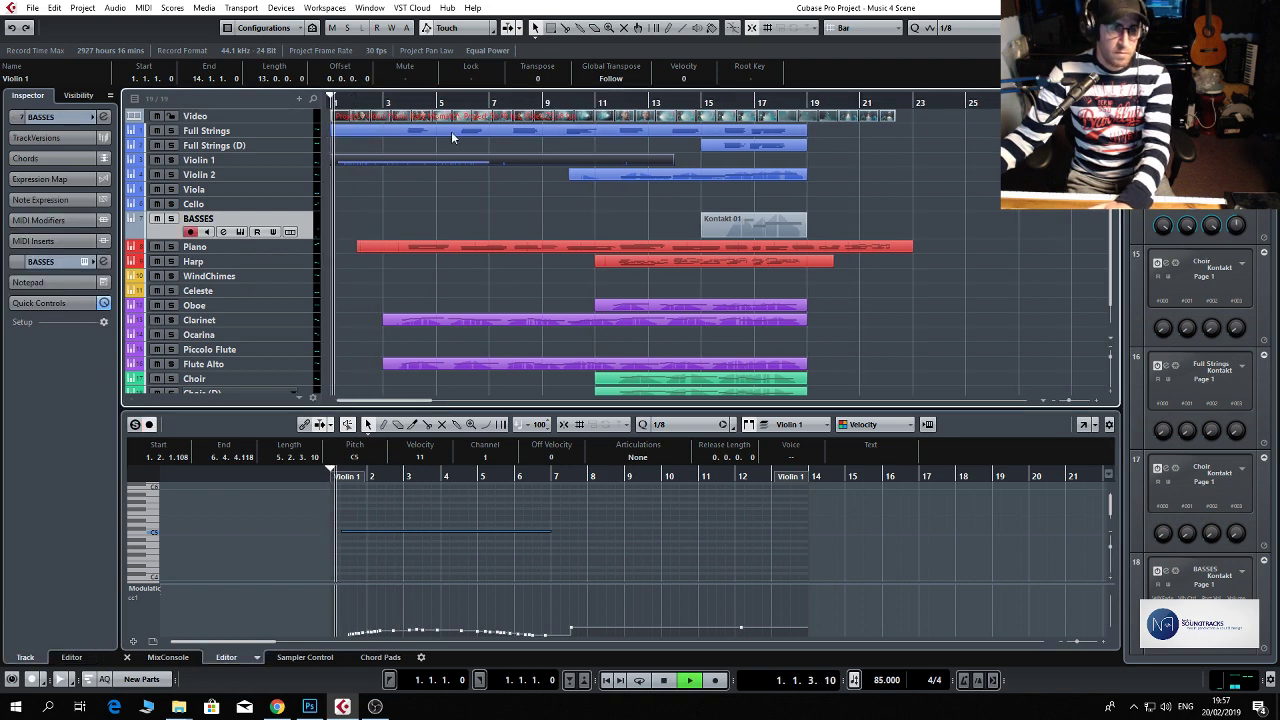
double_click(390, 117)
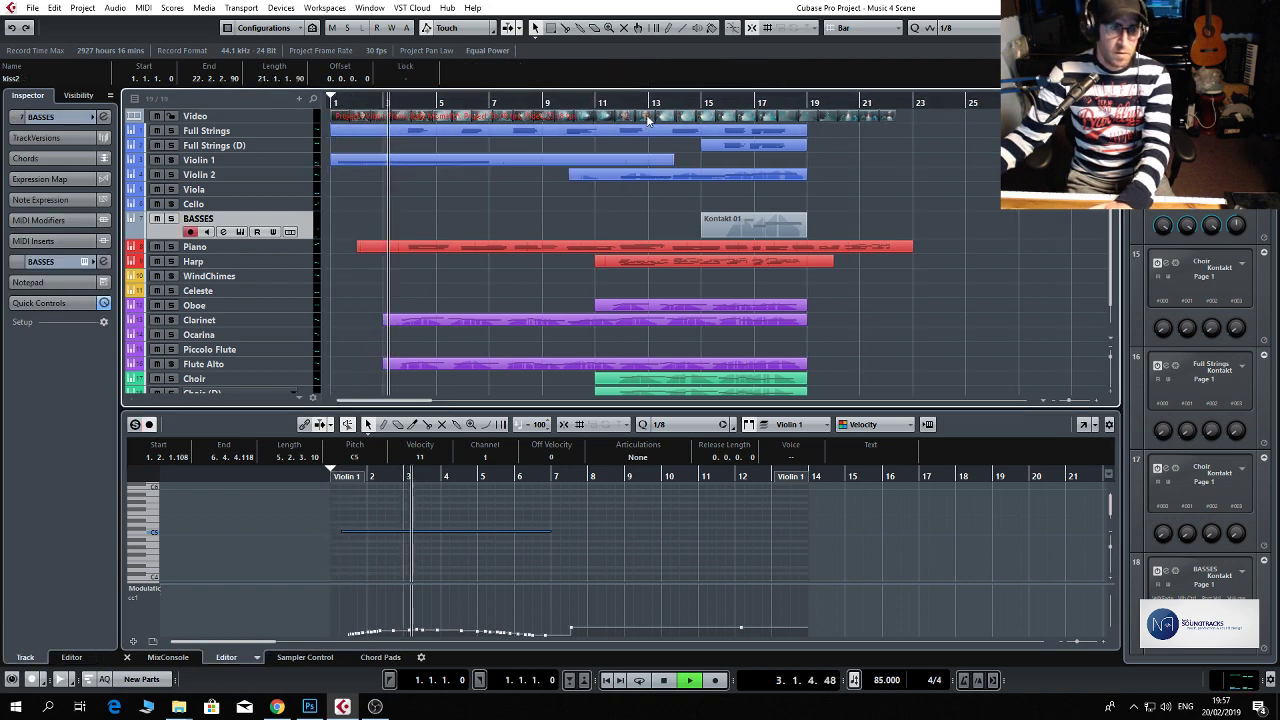
double_click(930, 466)
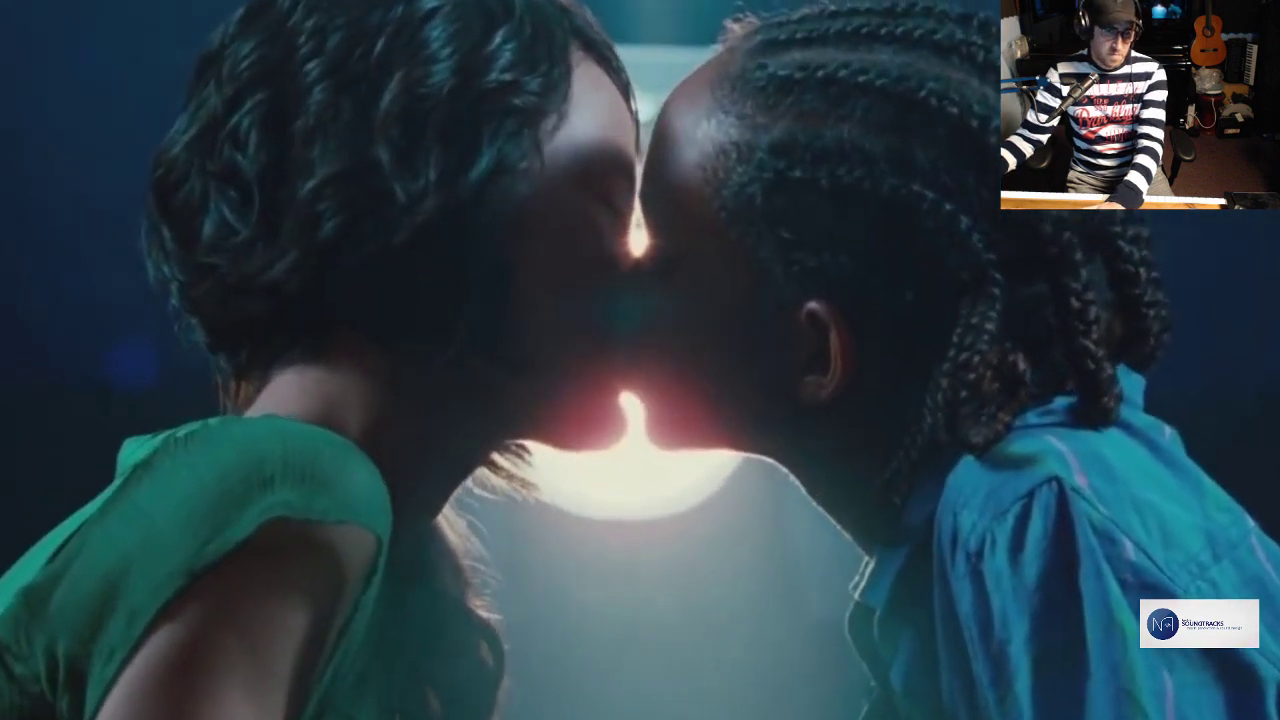
key("space")
key("Escape")
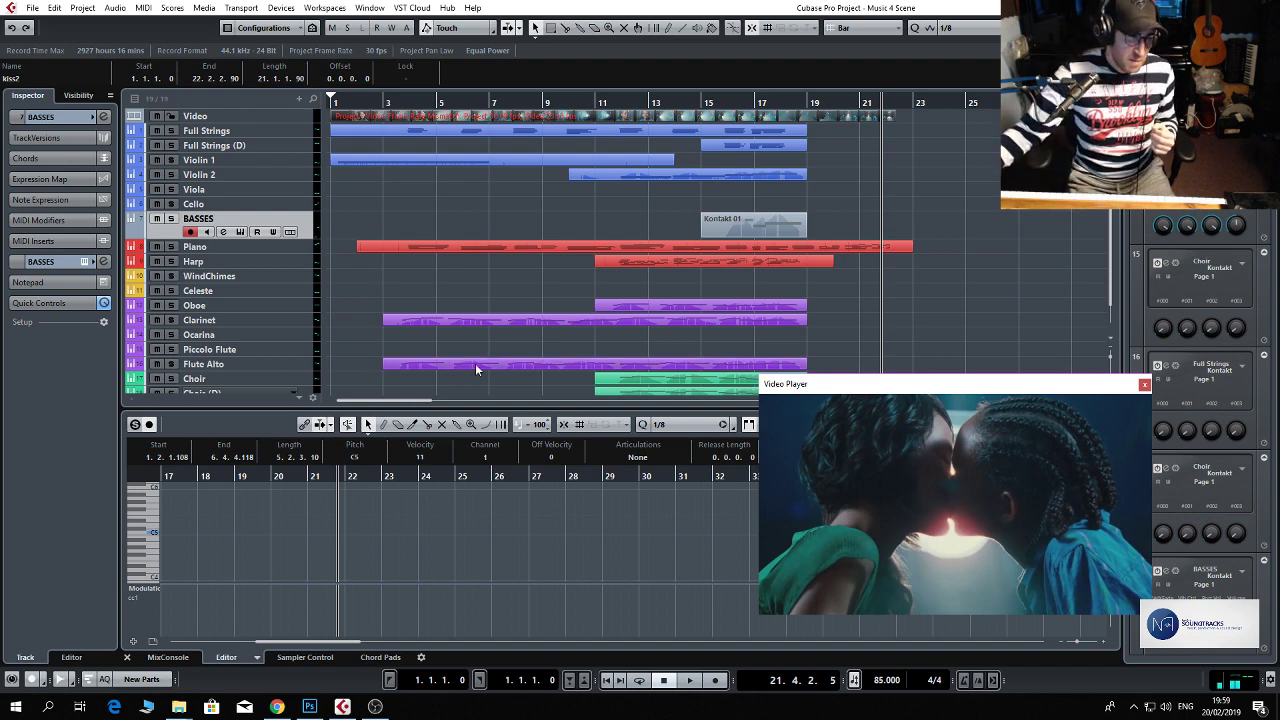
Record a wind chimes take on the WindChimes track from bar 15, and stop midway through bar 17.
left_click(295, 281)
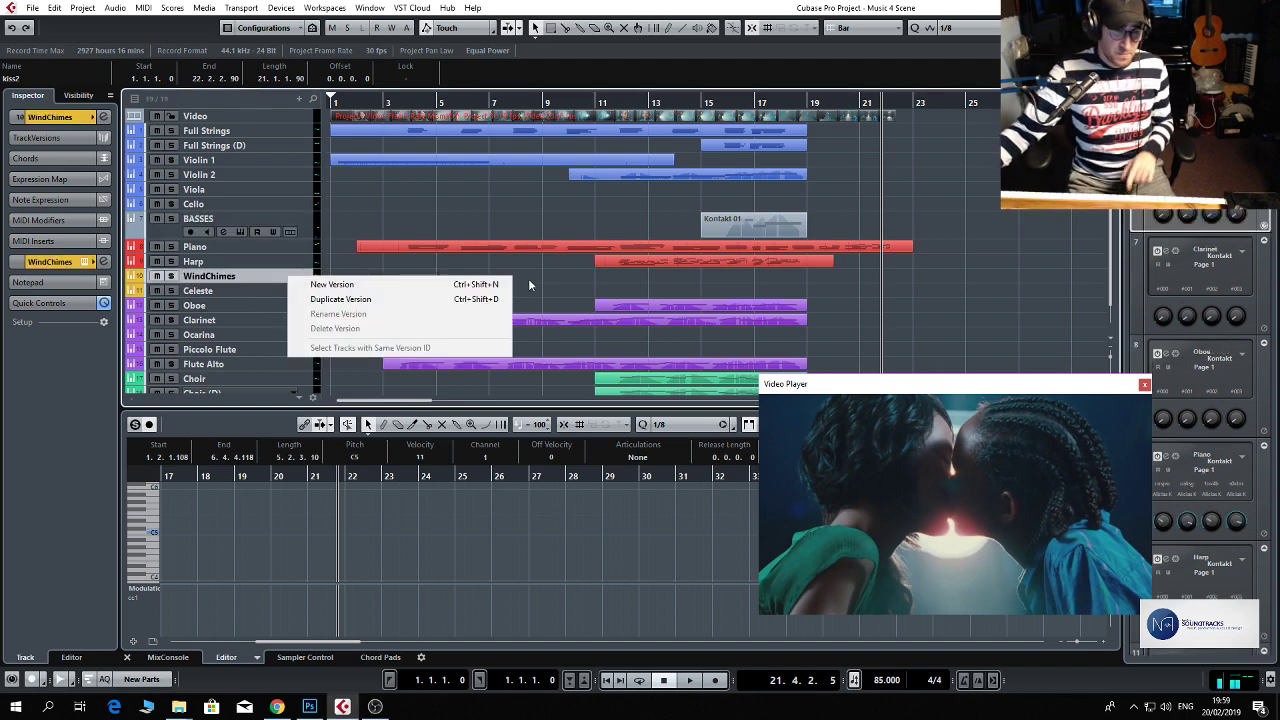
left_click(700, 112)
left_click(703, 103)
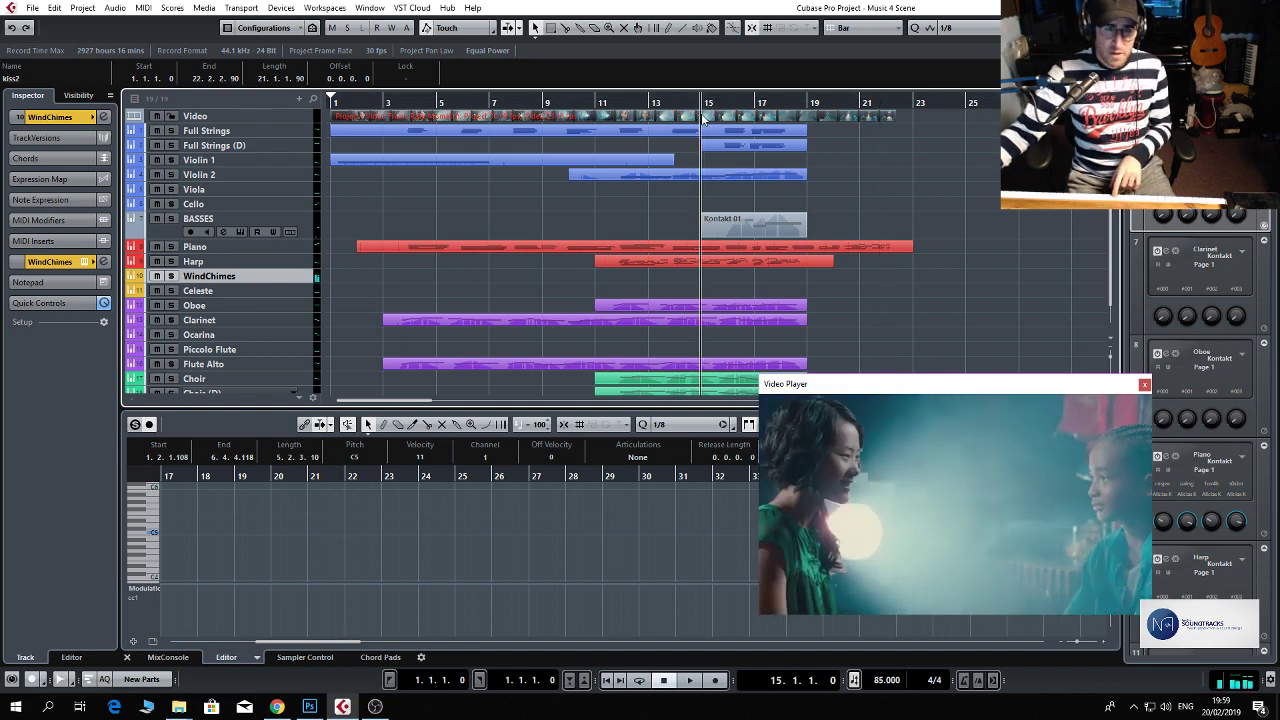
key("KP_Multiply")
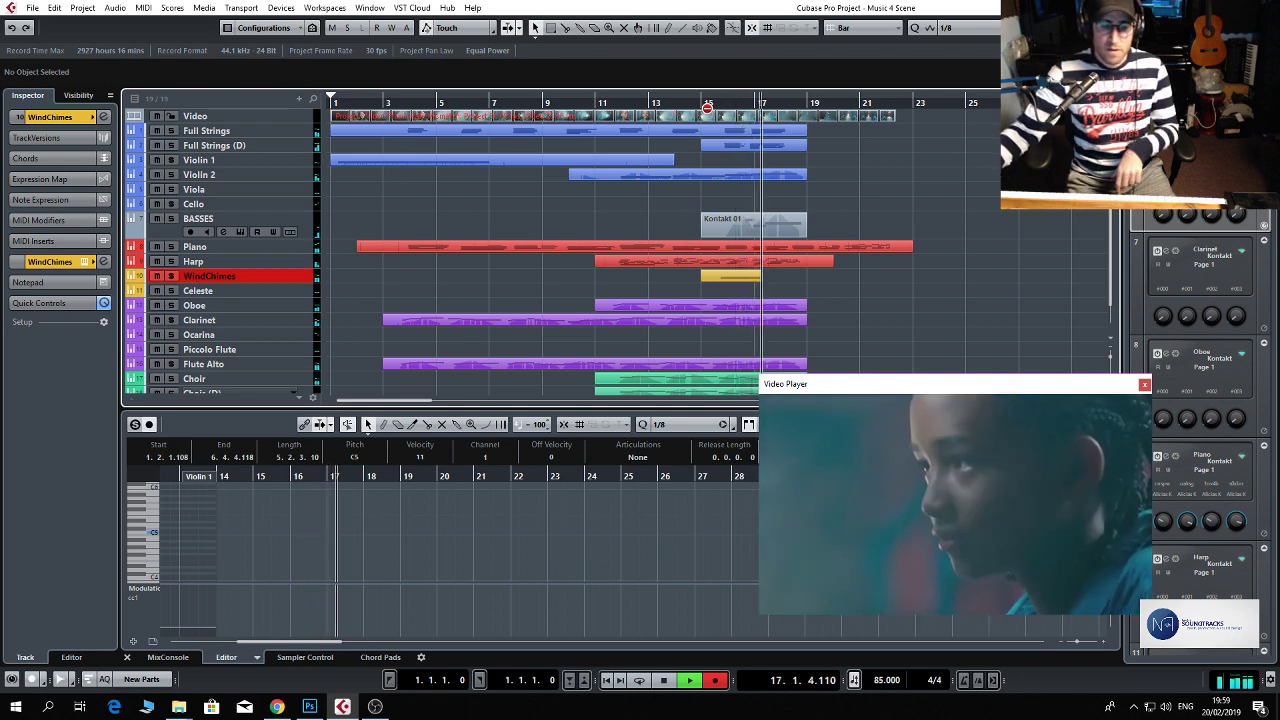
key("space")
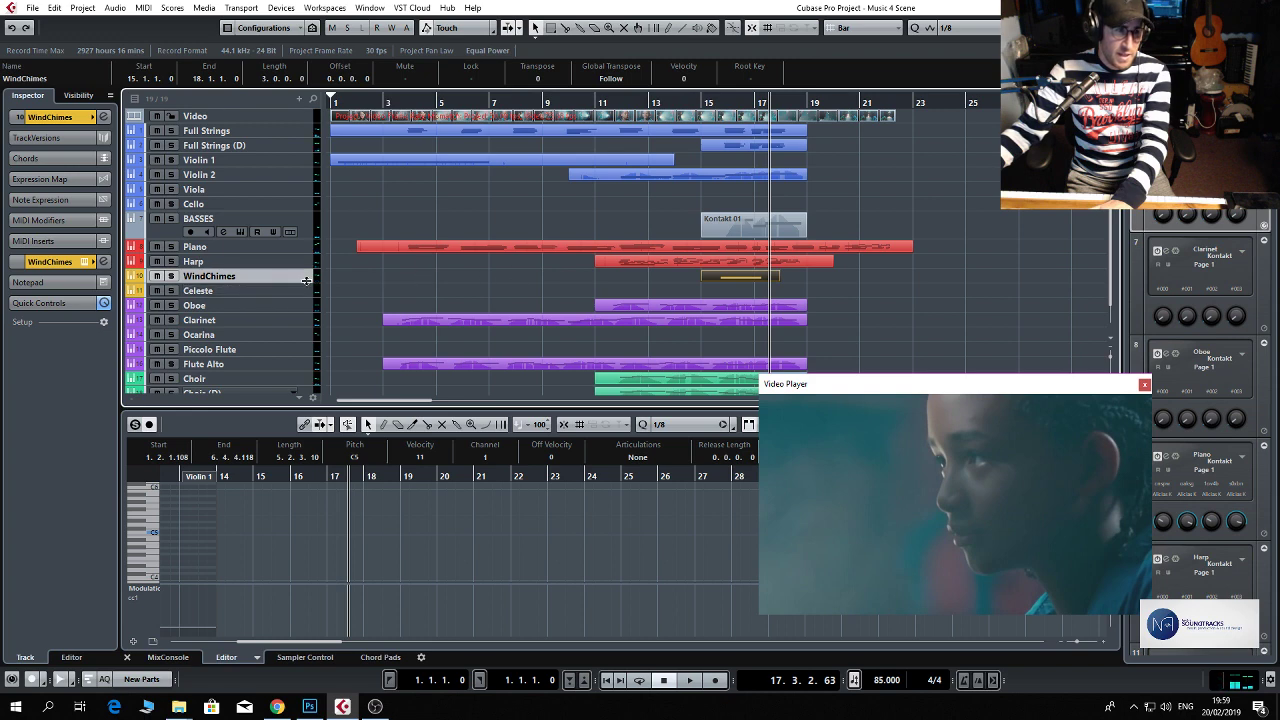
Enlarge the WindChimes track row, open its channel settings and set the volume to -9.34 dB.
left_click_drag(303, 284, 260, 292)
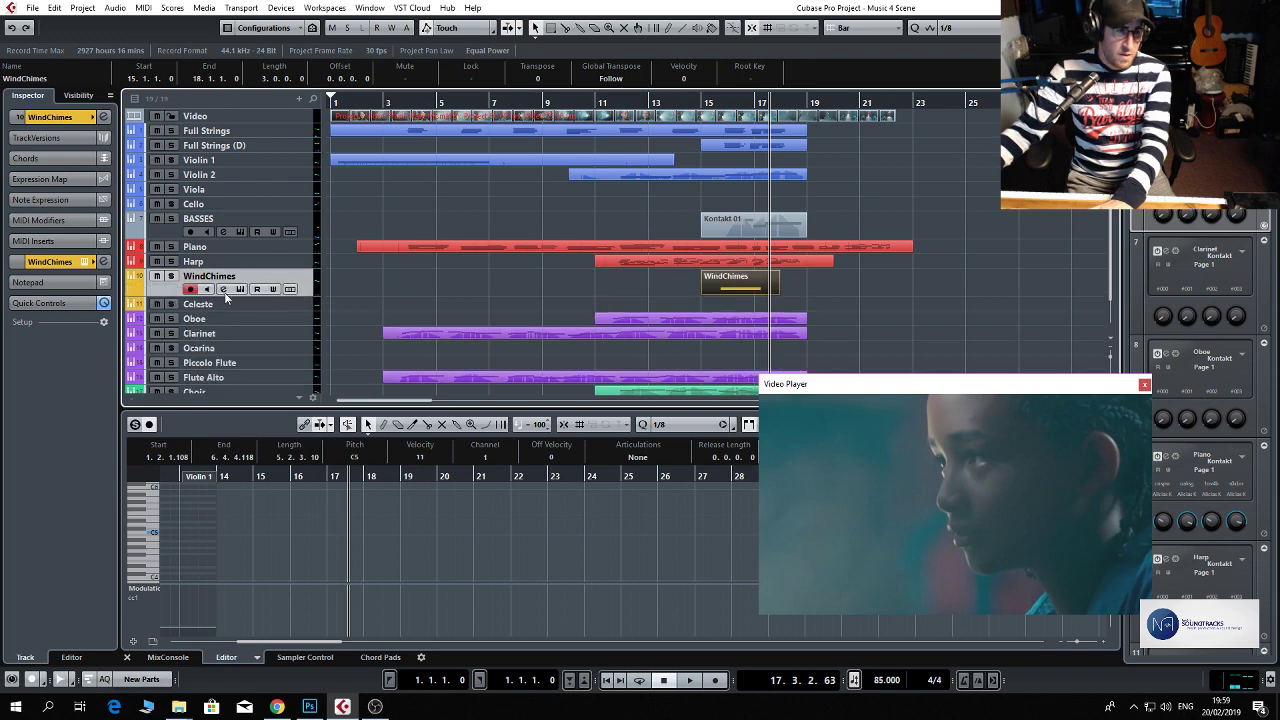
left_click(223, 289)
mouse_move(736, 318)
left_mouse_down()
mouse_move(743, 347)
mouse_move(743, 331)
left_mouse_up()
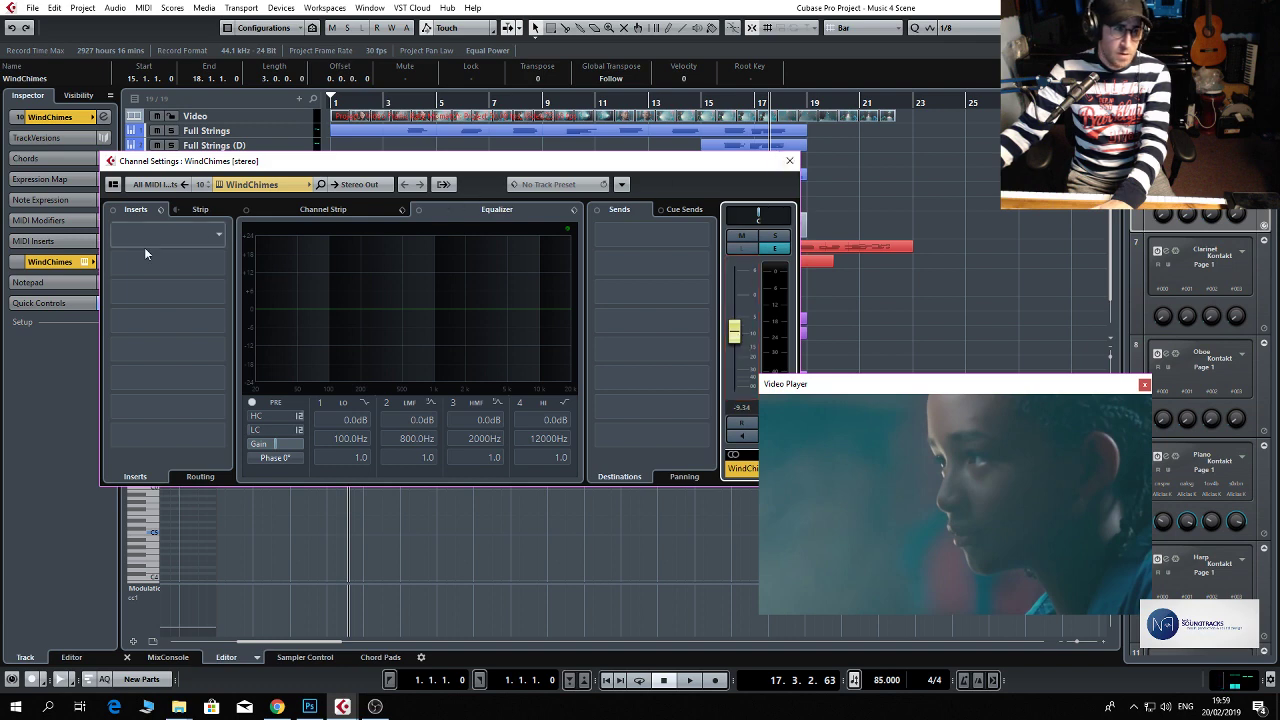
Load the ValhallaVintageVerb_x64 reverb in the first insert slot of the WindChimes channel and close its settings.
left_click(209, 236)
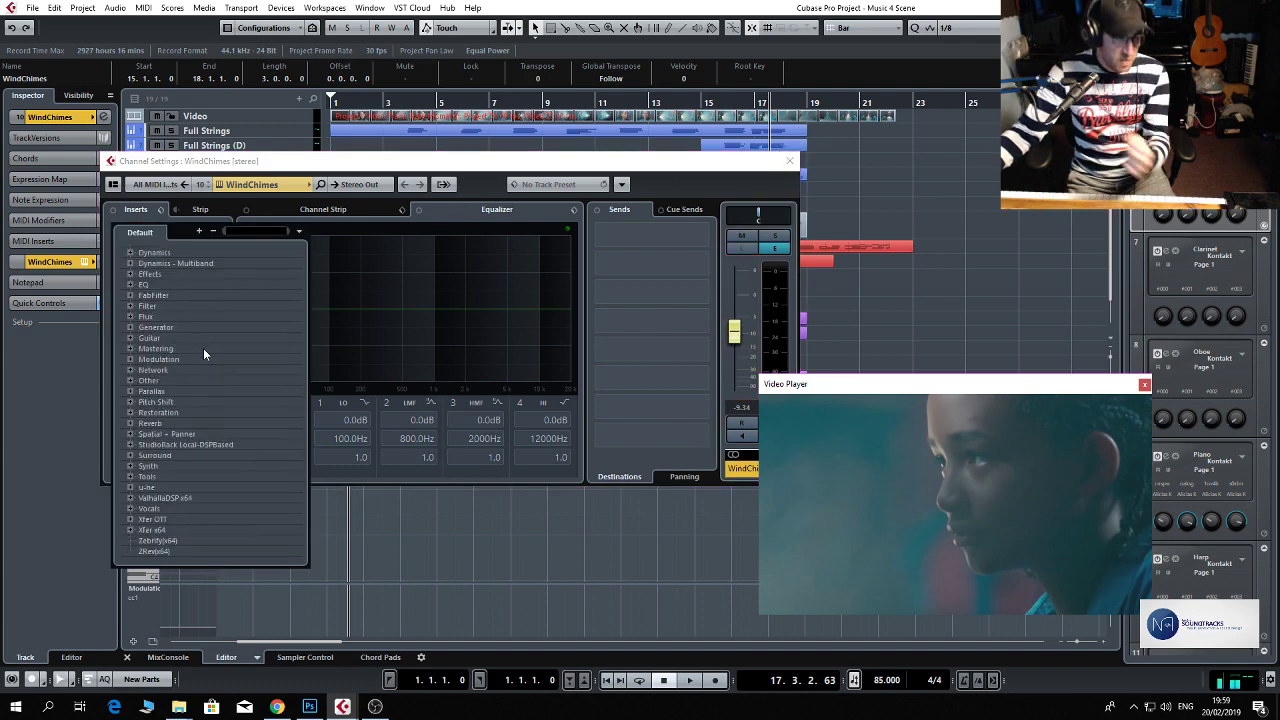
left_click(180, 497)
scroll(200, 505, "down", 2)
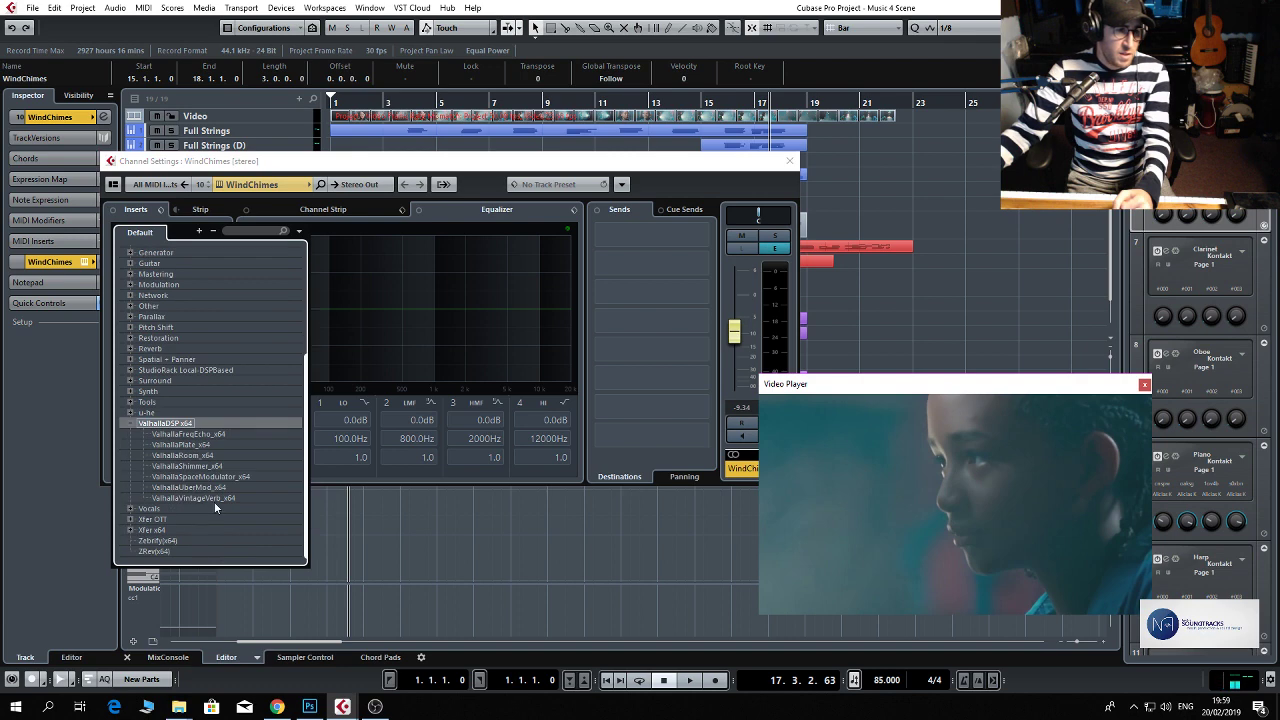
left_click(214, 501)
left_click_drag(376, 333, 635, 289)
left_click(943, 203)
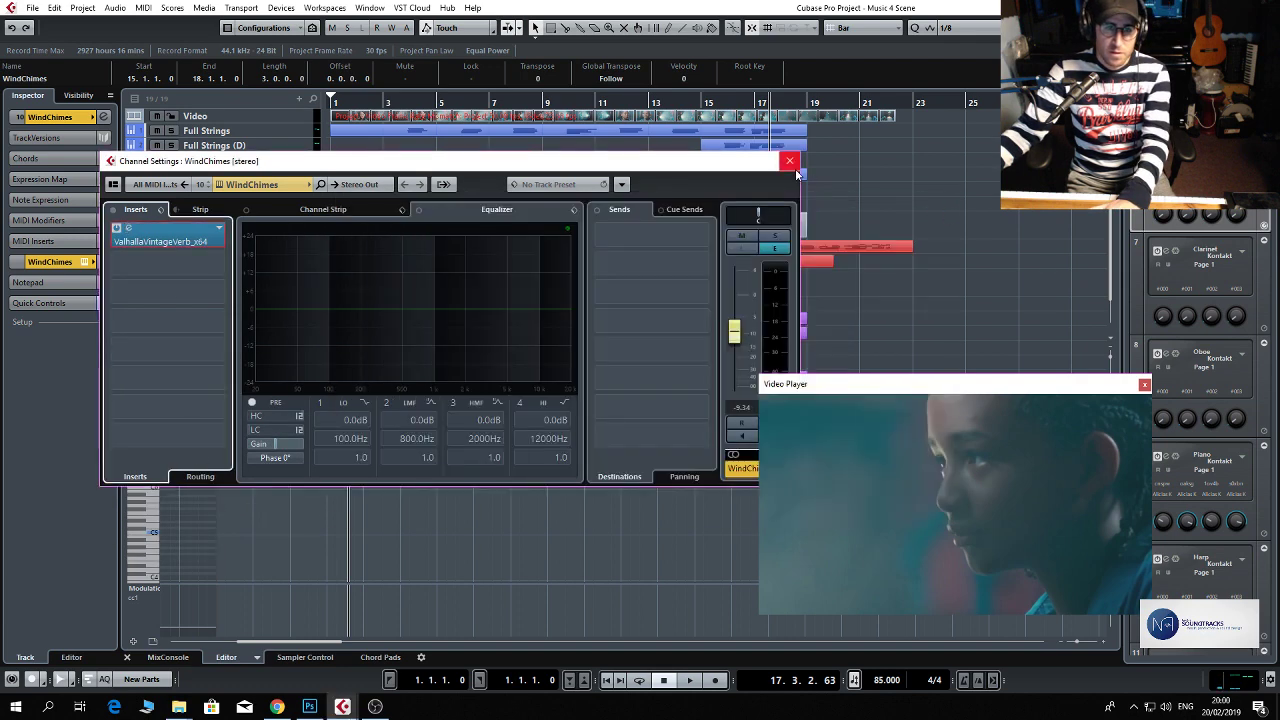
left_click(790, 160)
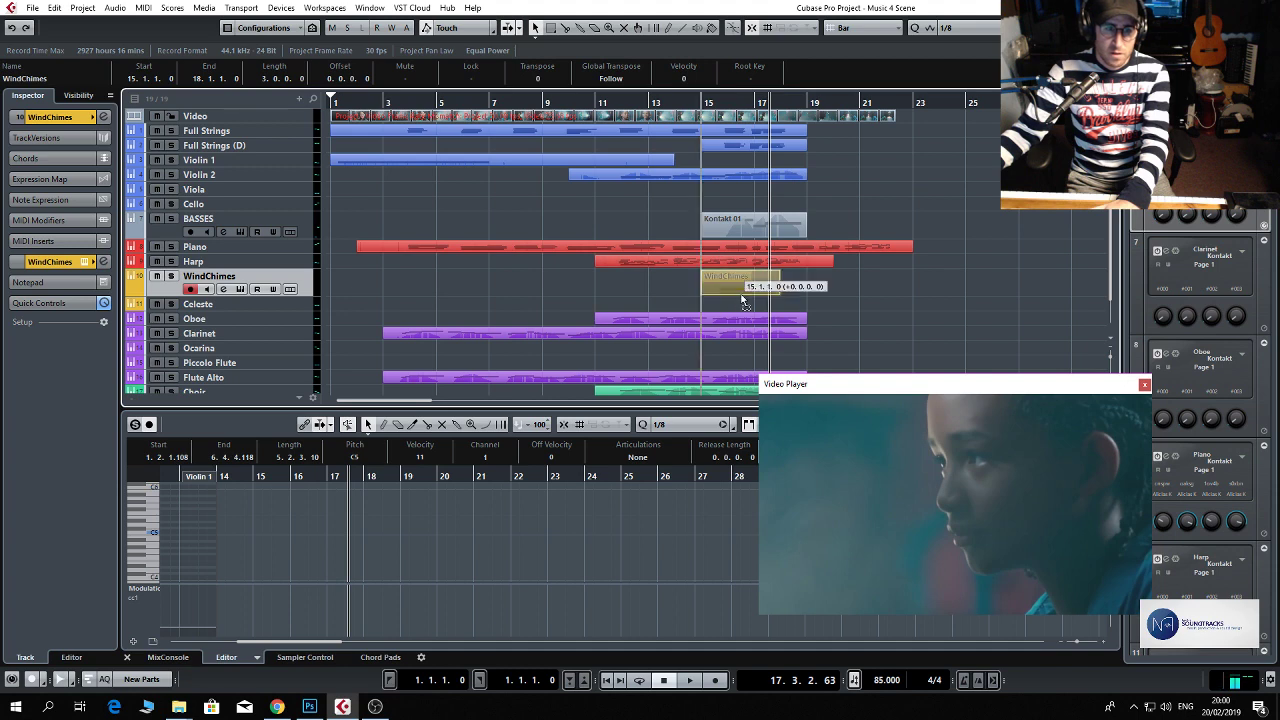
Play the wind chimes from around bar 15 and lower their channel volume to -11.4 dB.
left_click(716, 110)
key("space")
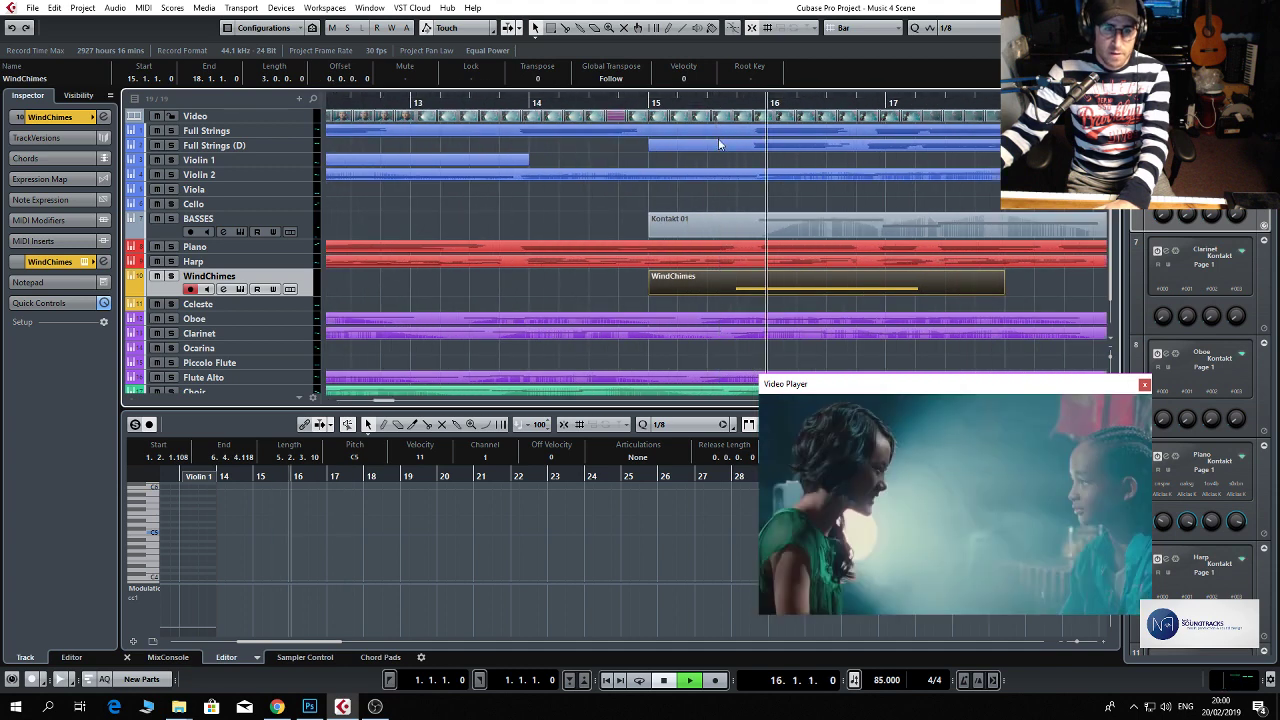
left_click(688, 104)
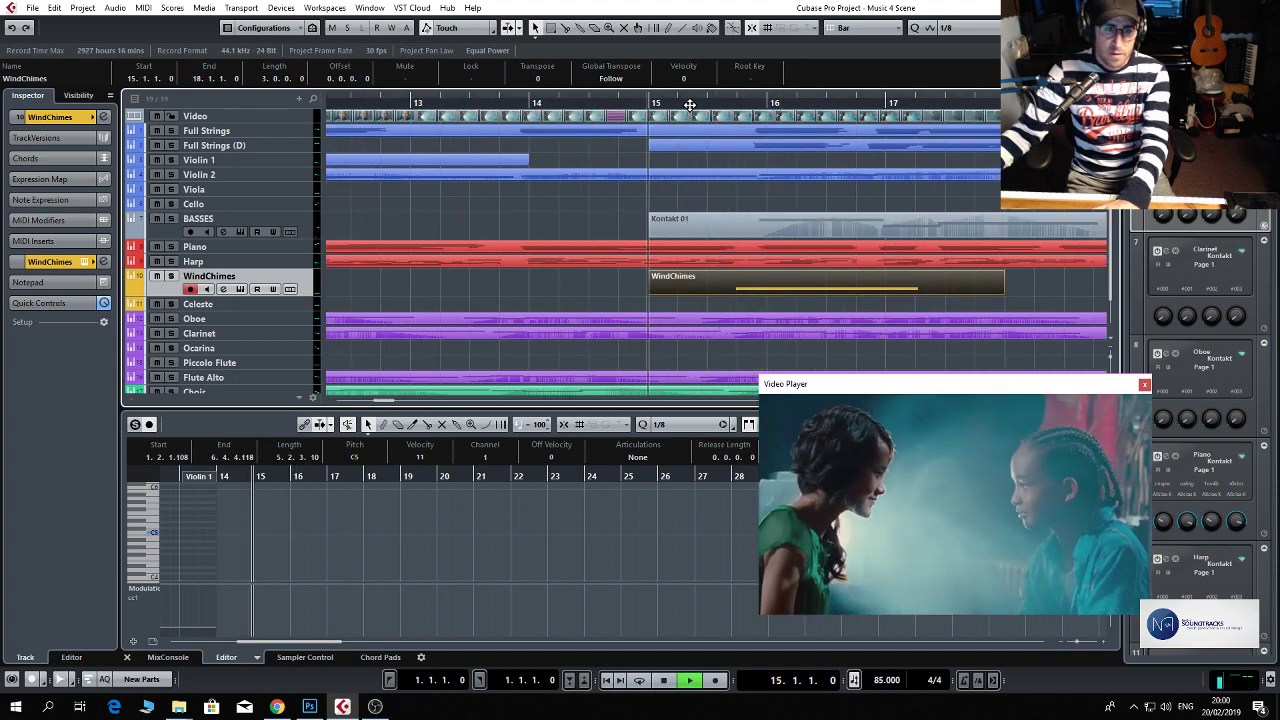
left_click(225, 290)
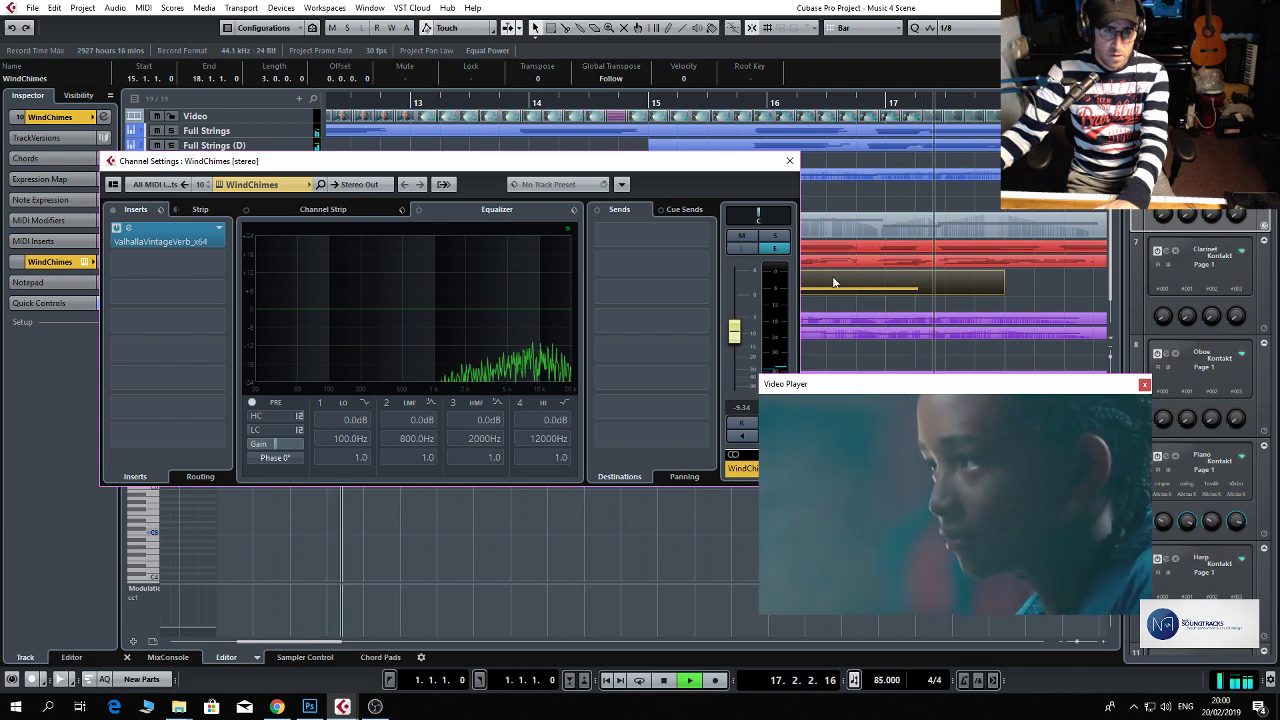
key("space")
left_click_drag(734, 331, 738, 337)
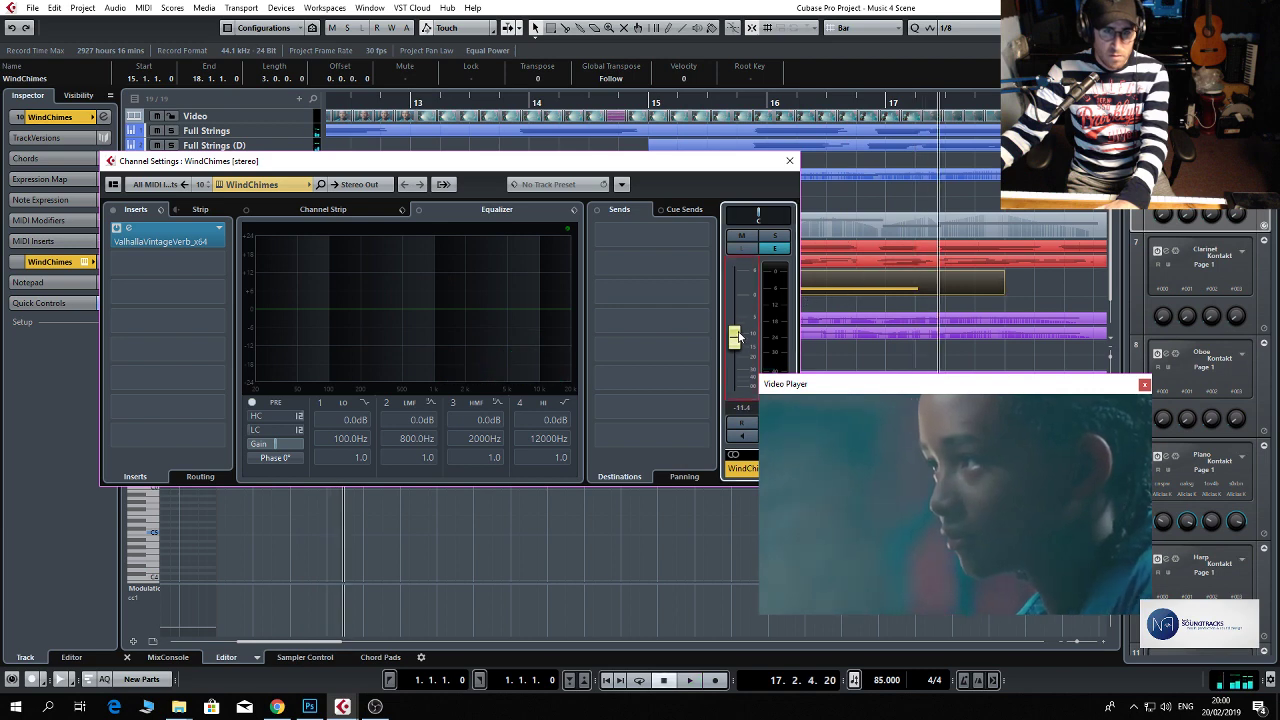
left_click(789, 160)
Move the WindChimes part to start at bar 16 and play it back until about mid-bar 18.
left_click_drag(763, 286, 896, 286)
left_click(741, 114)
left_click(738, 105)
key("space")
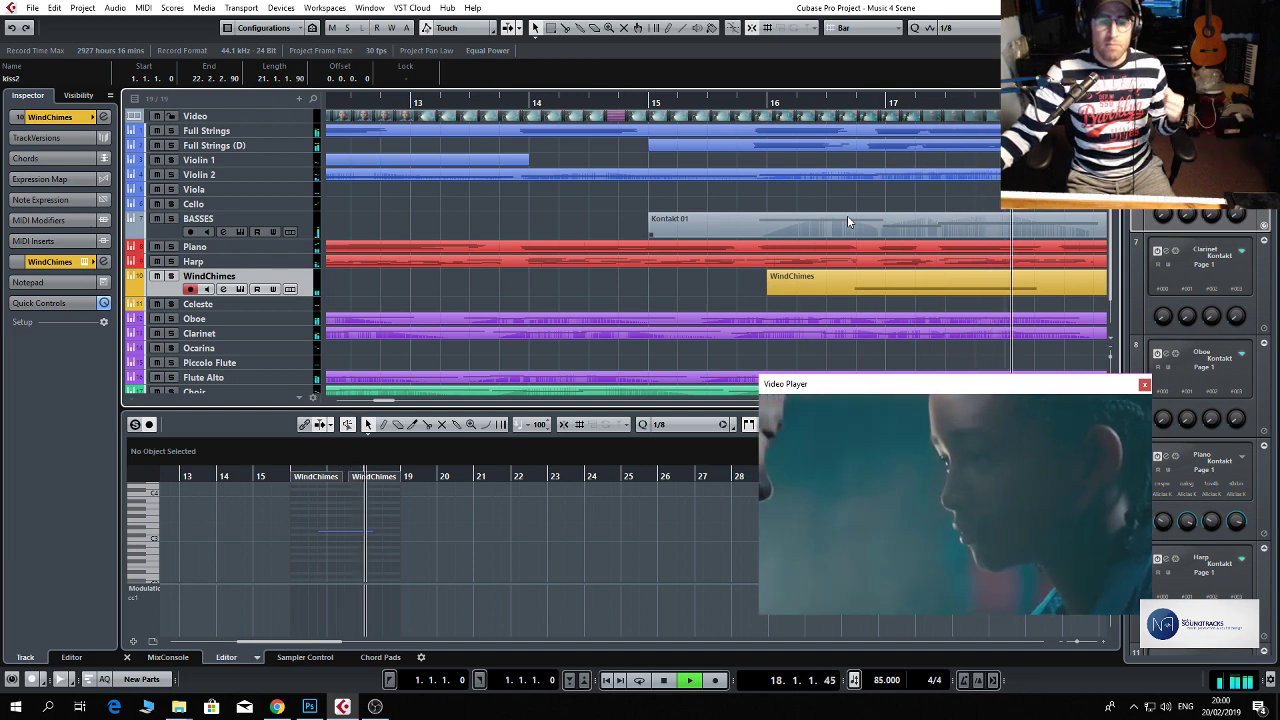
key("space")
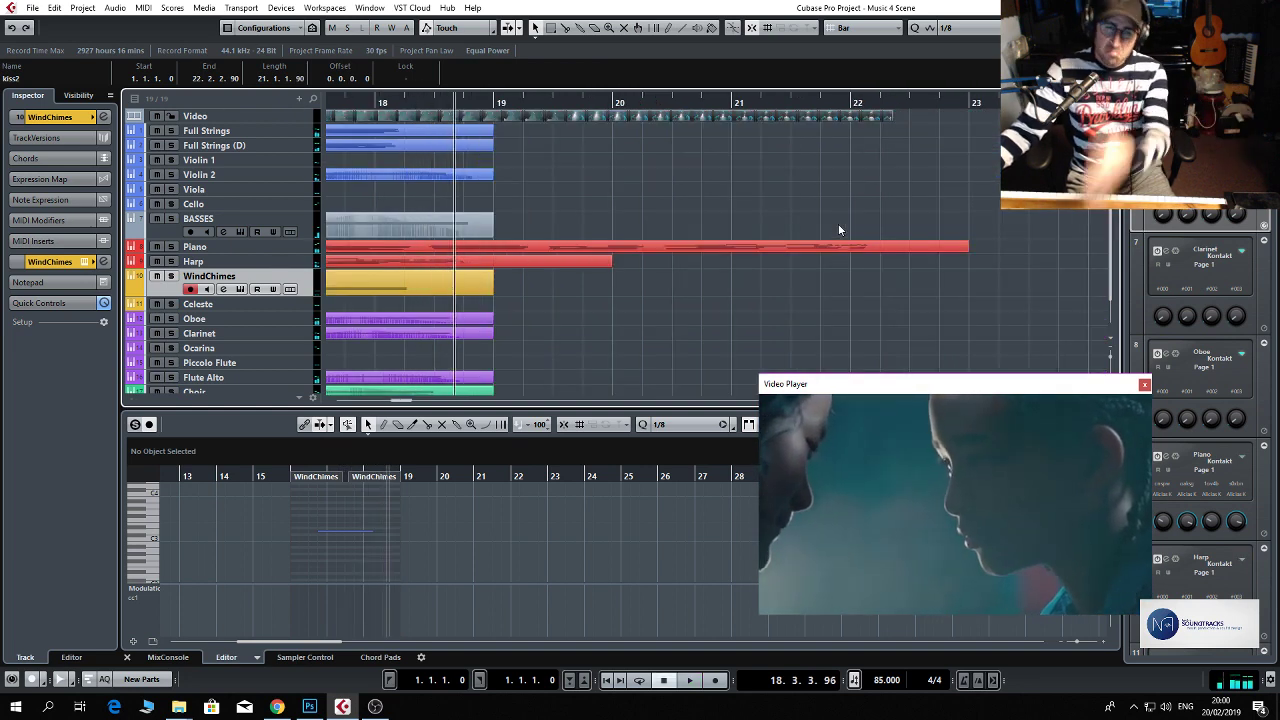